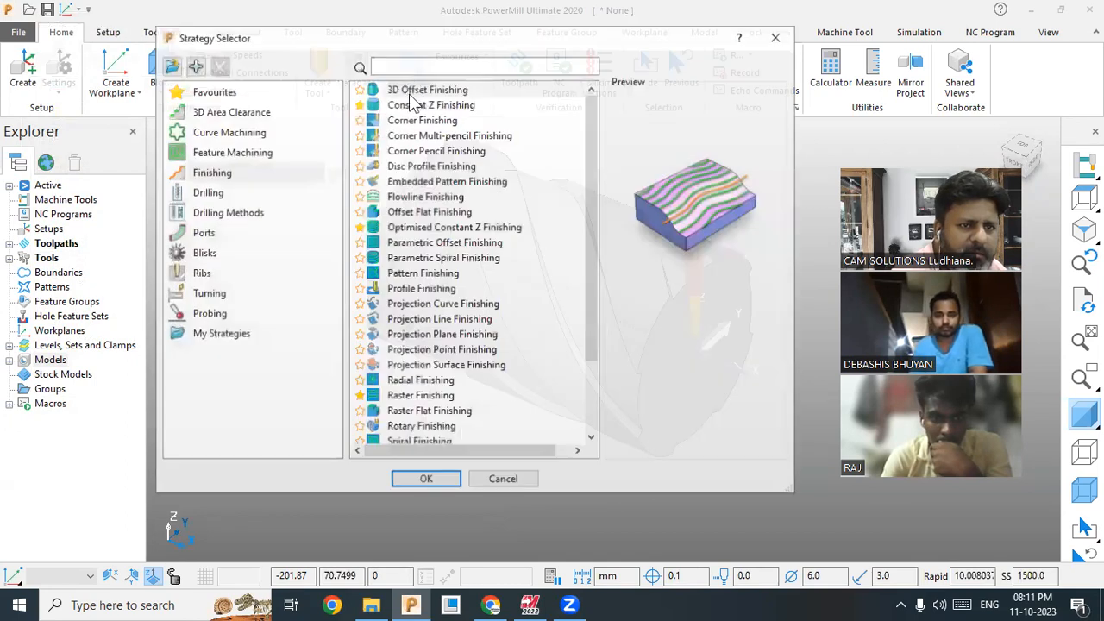
Step: Create a new toolpath using the Surface Finishing strategy
scroll(444, 375, "down", 2)
left_click(434, 382)
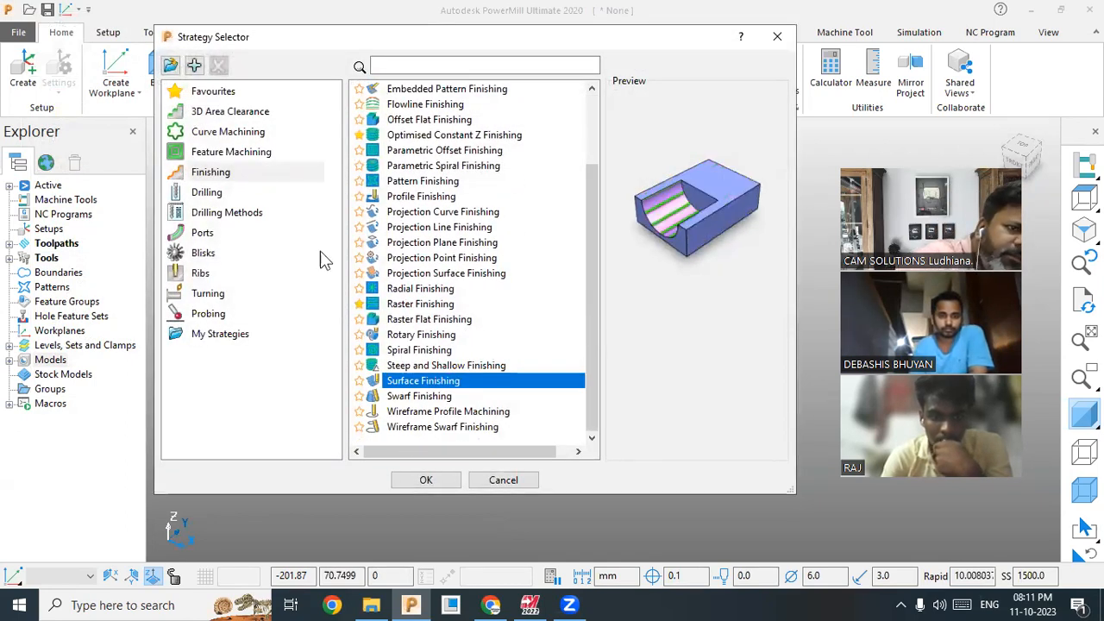
left_click(425, 481)
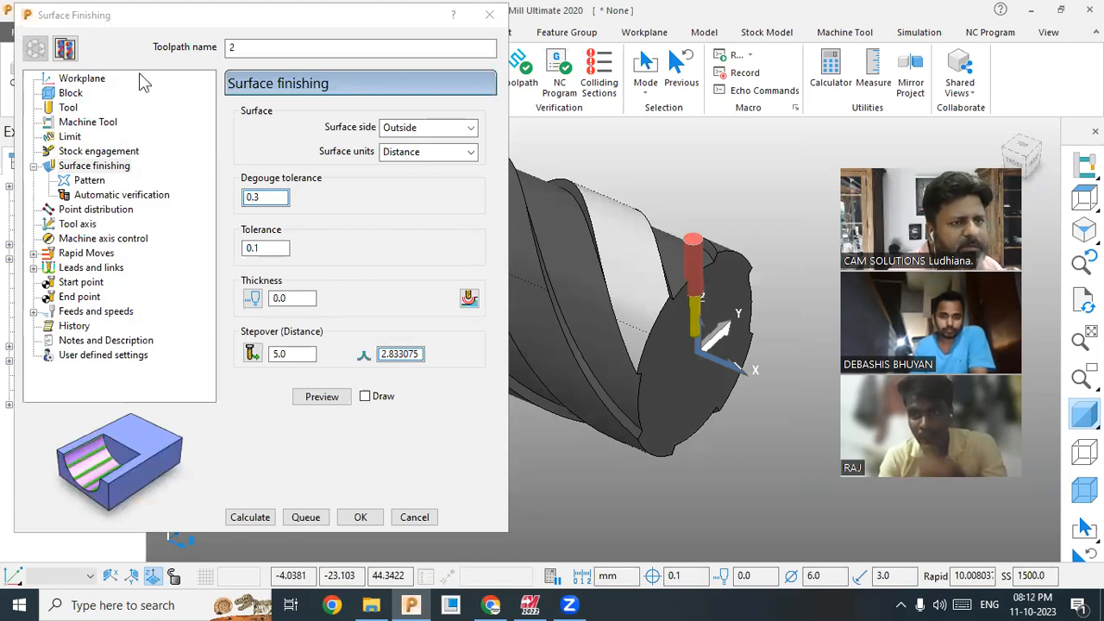
Step: Set the surface finishing pattern ordering to Two way and draw its preview on the selected surface
left_click(70, 109)
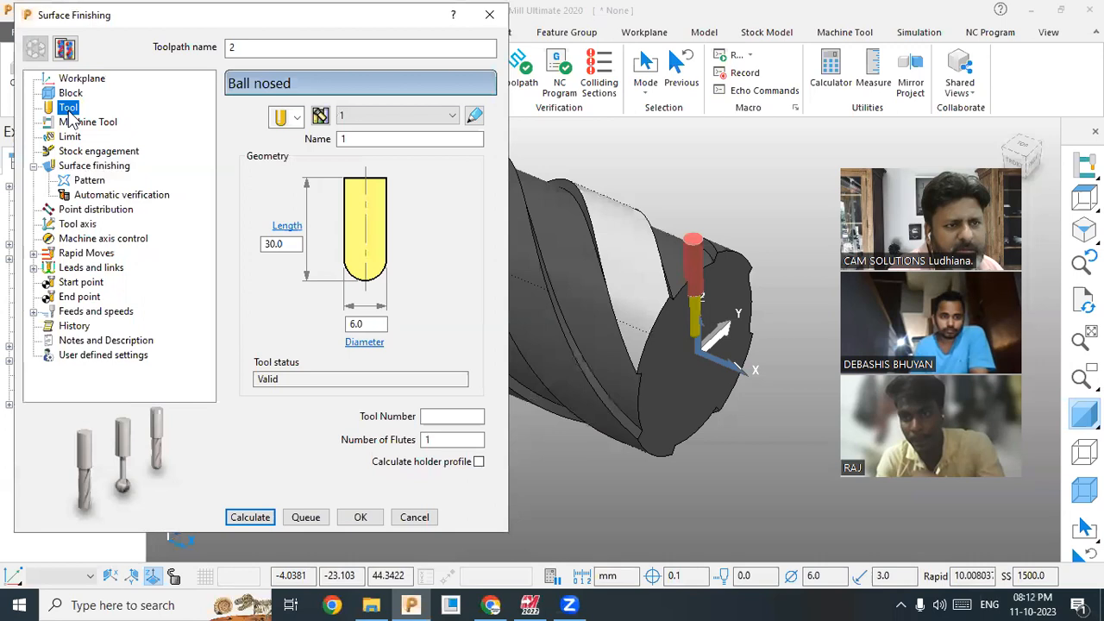
left_click(86, 167)
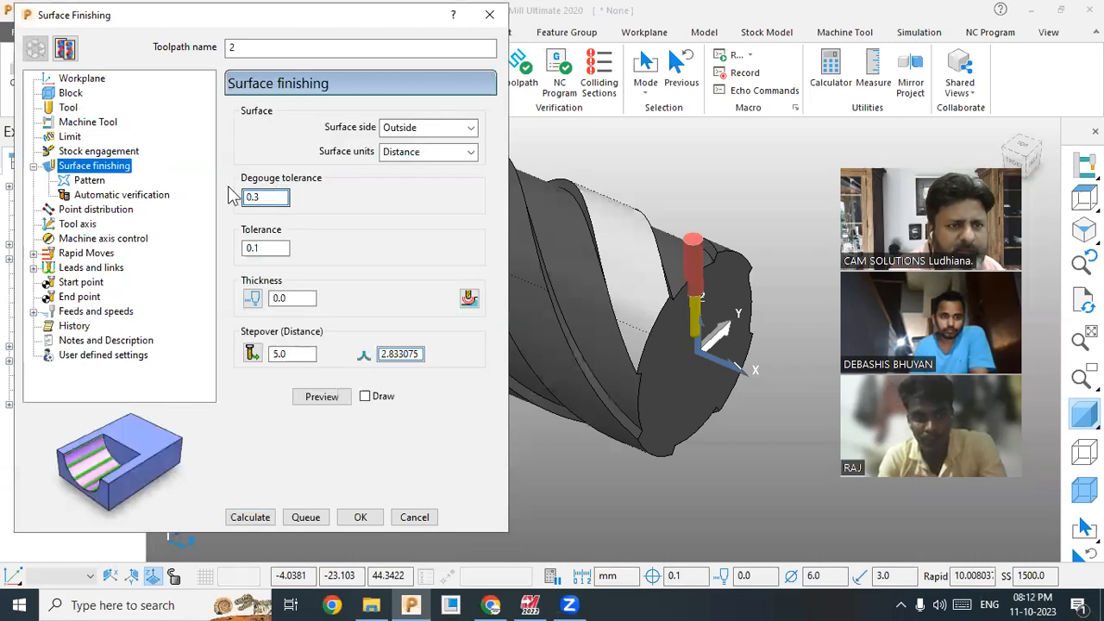
left_click(86, 181)
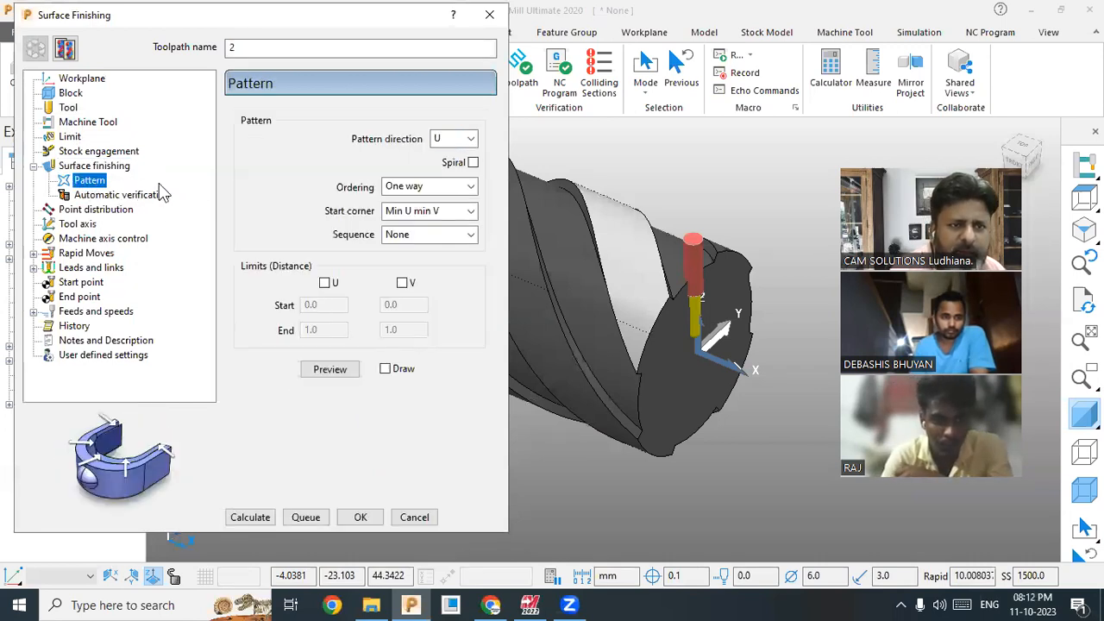
left_click(405, 192)
left_click(417, 217)
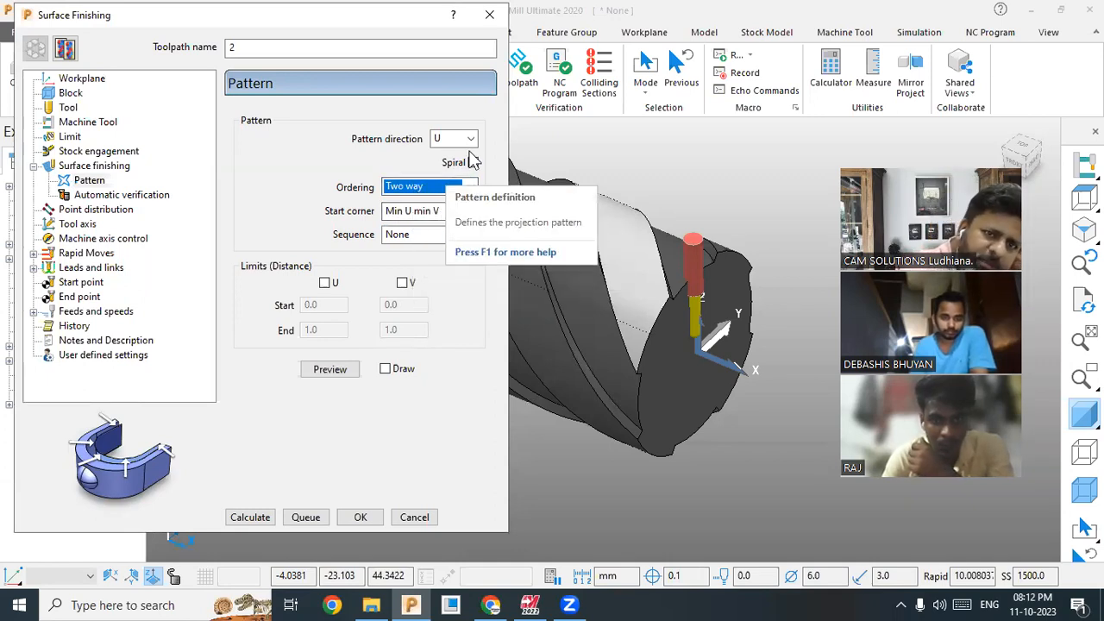
left_click(331, 369)
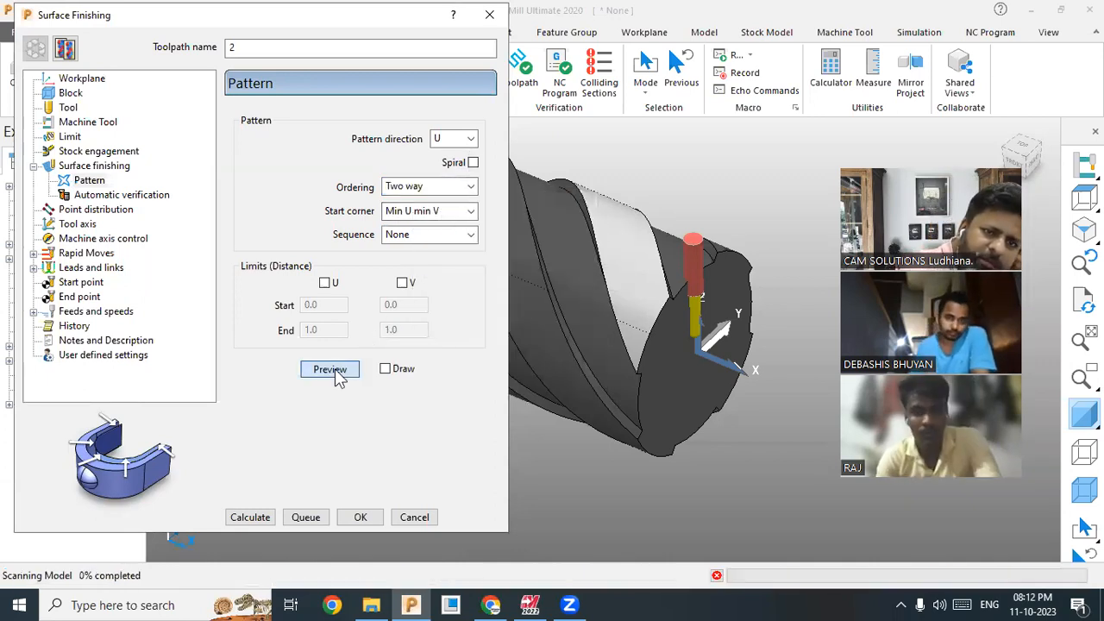
left_click(385, 368)
middle_click_drag(766, 274, 653, 211)
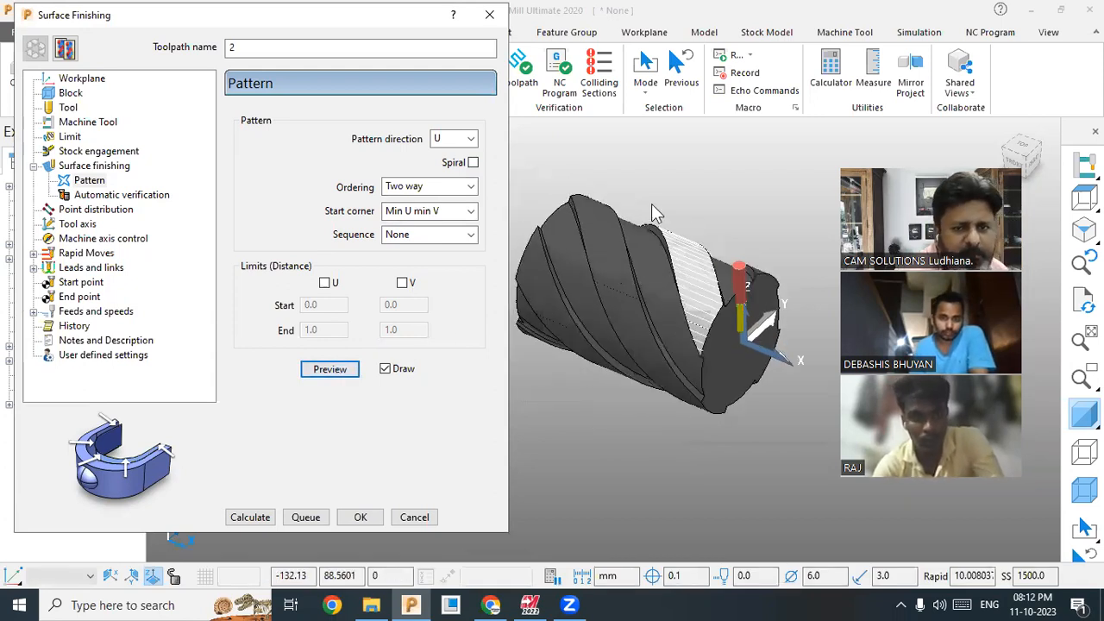
Step: Change the pattern direction to V and preview the pattern again
left_click(445, 138)
left_click(441, 160)
left_click(336, 373)
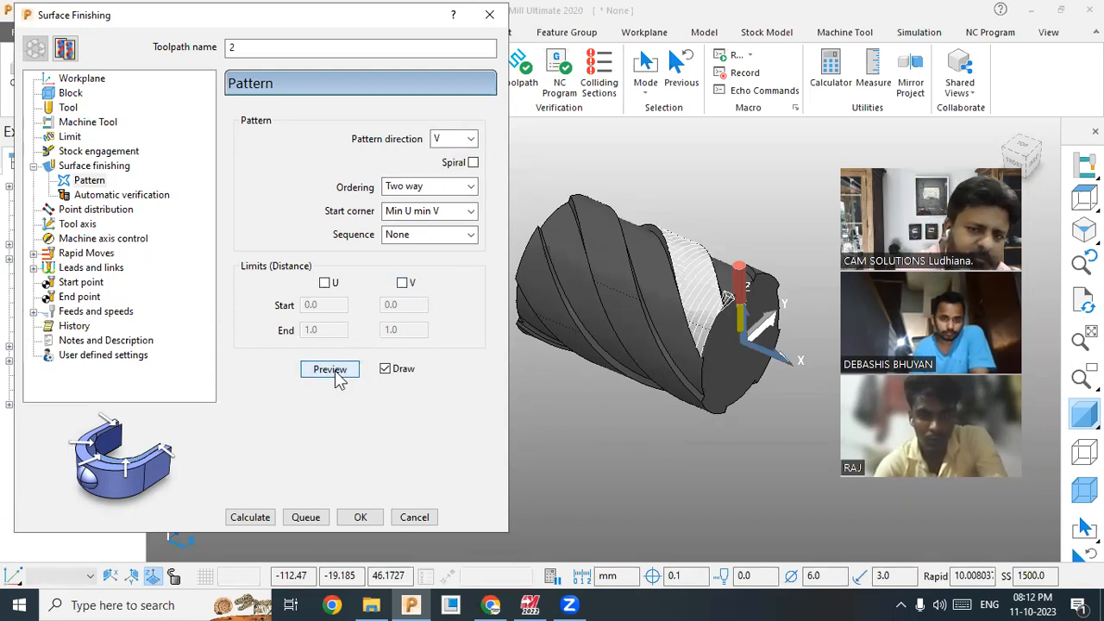
Step: Set the tool axis to Towards line and turn on drawing of the tool axis in the model view
left_click(79, 226)
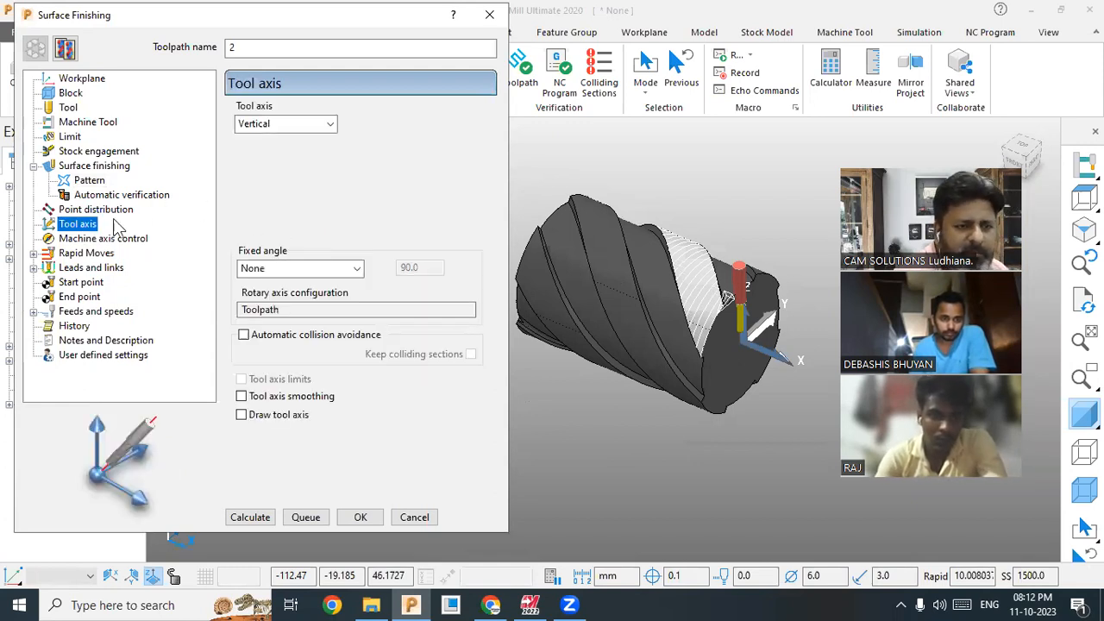
left_click(308, 127)
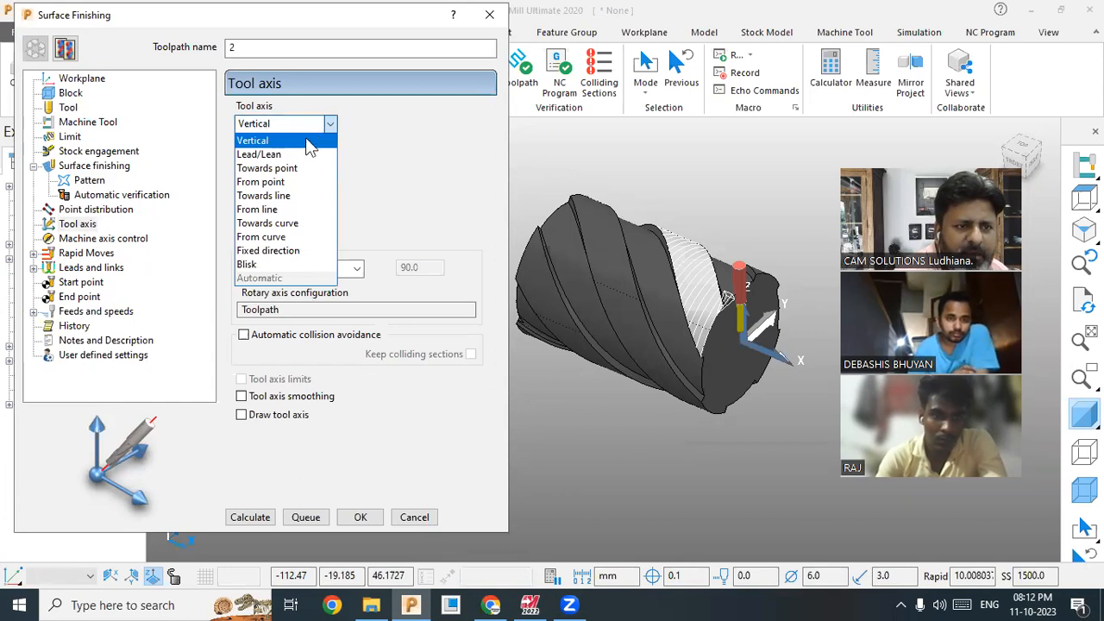
left_click(293, 196)
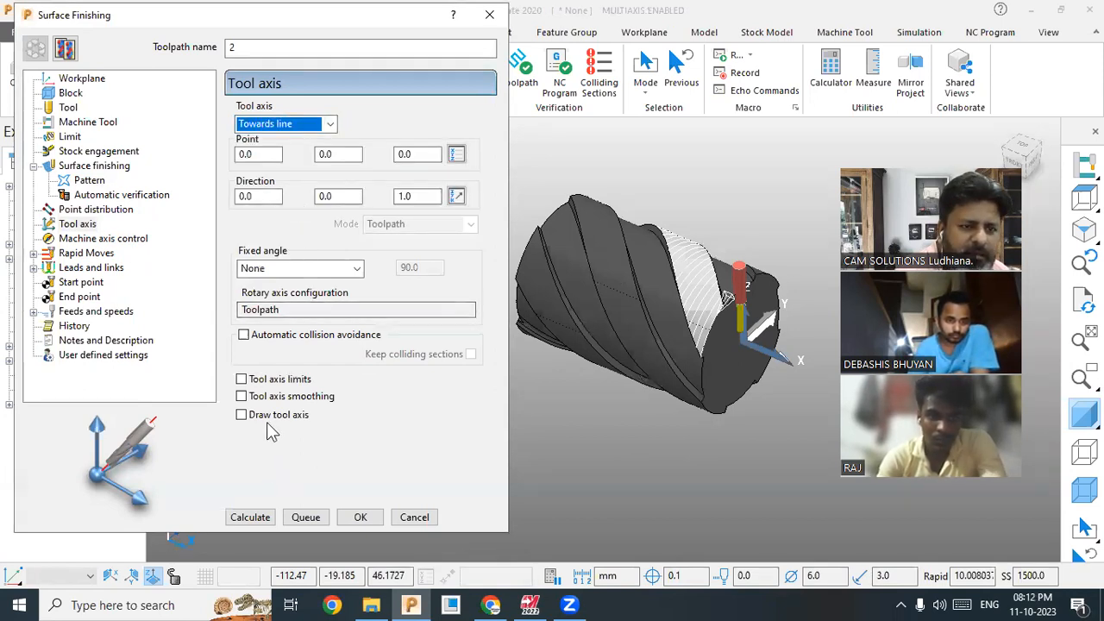
left_click(261, 198)
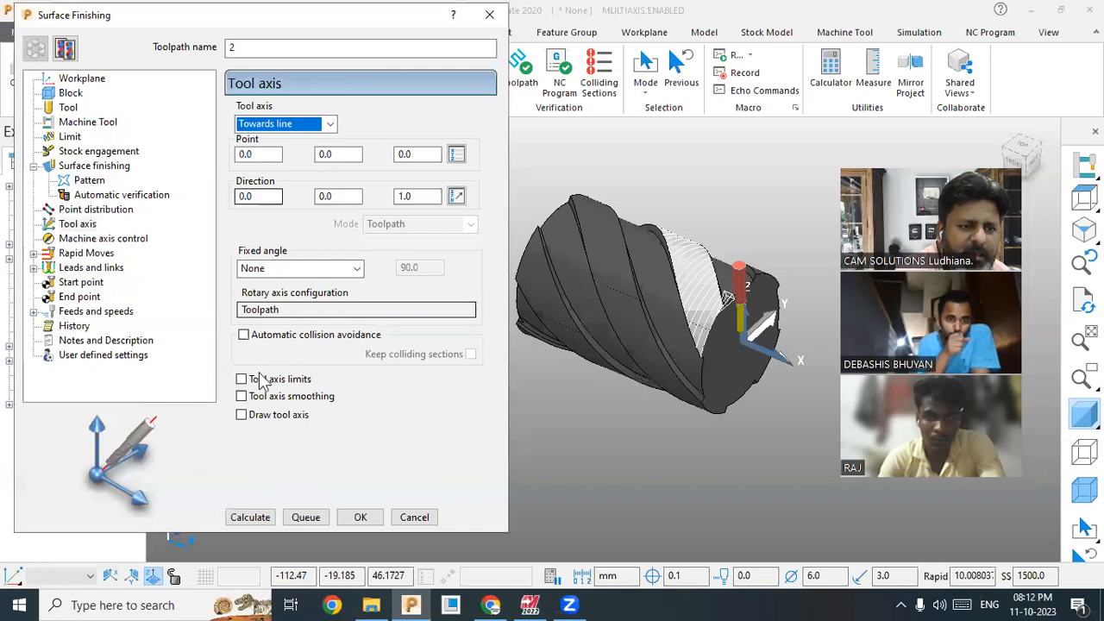
left_click(259, 418)
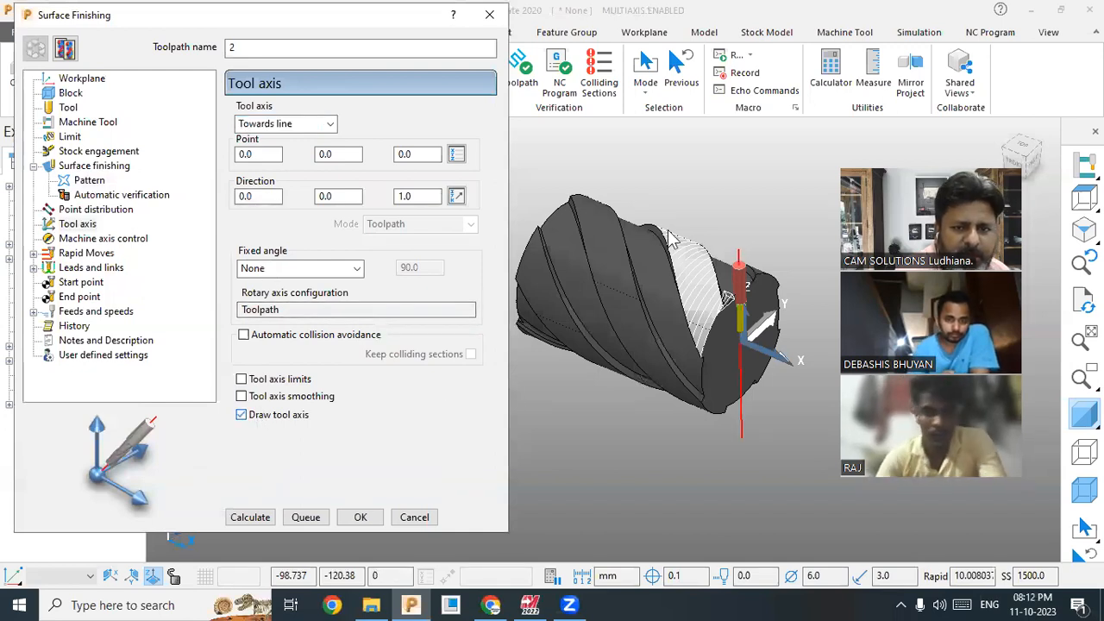
Step: Set the Towards line axis direction to 1, 0, 0 so that it runs along X
left_click(411, 197)
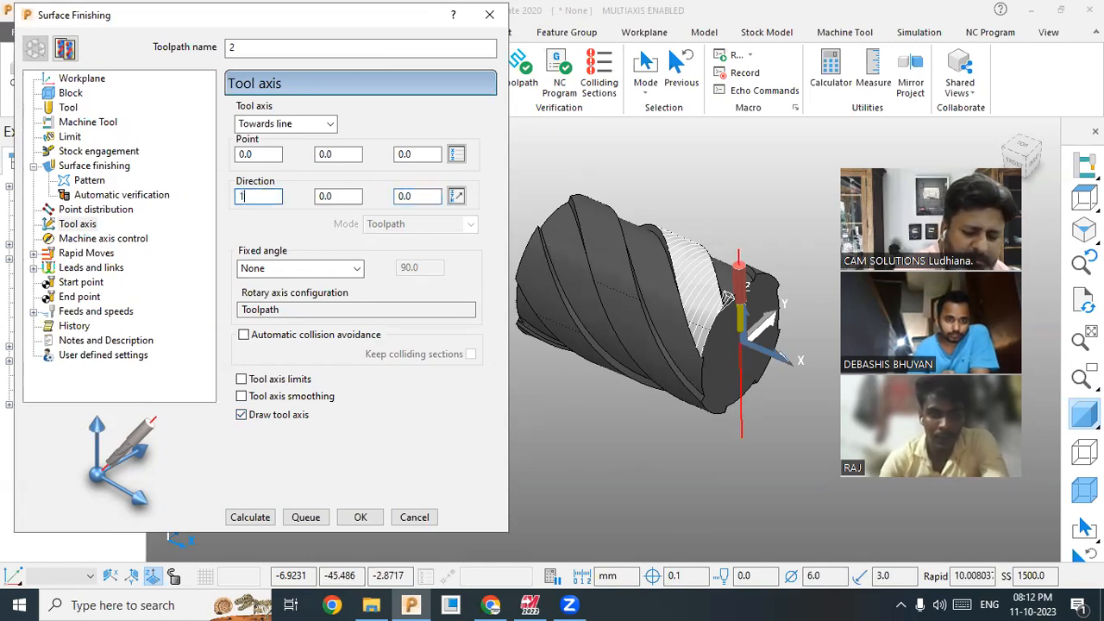
left_click(260, 195)
type("1")
key("Return")
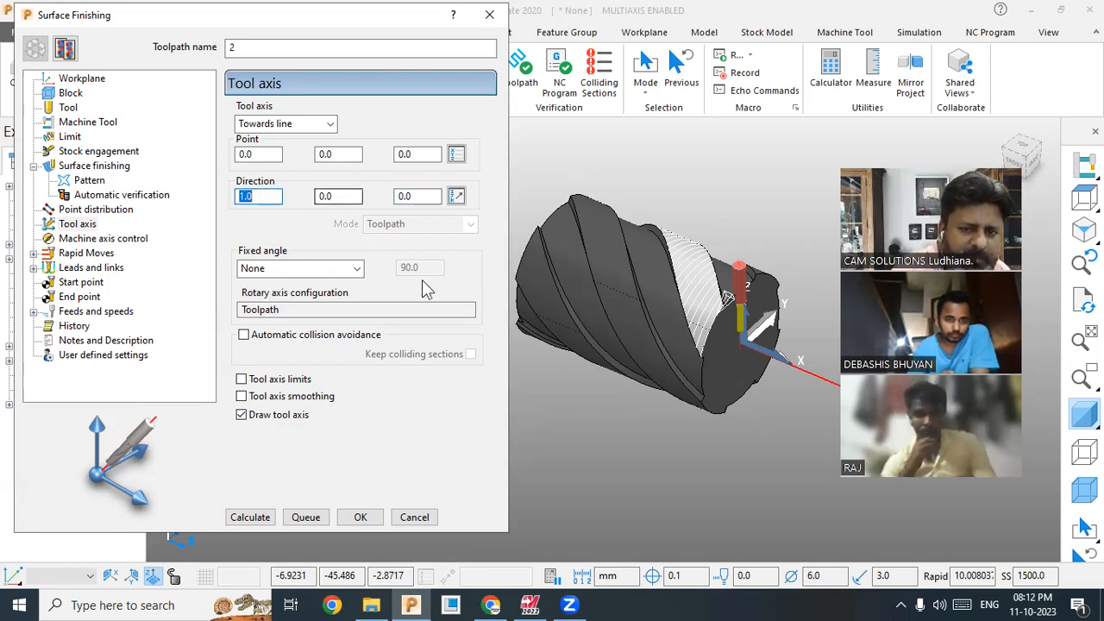
scroll(618, 309, "down", 3)
scroll(720, 363, "up", 4)
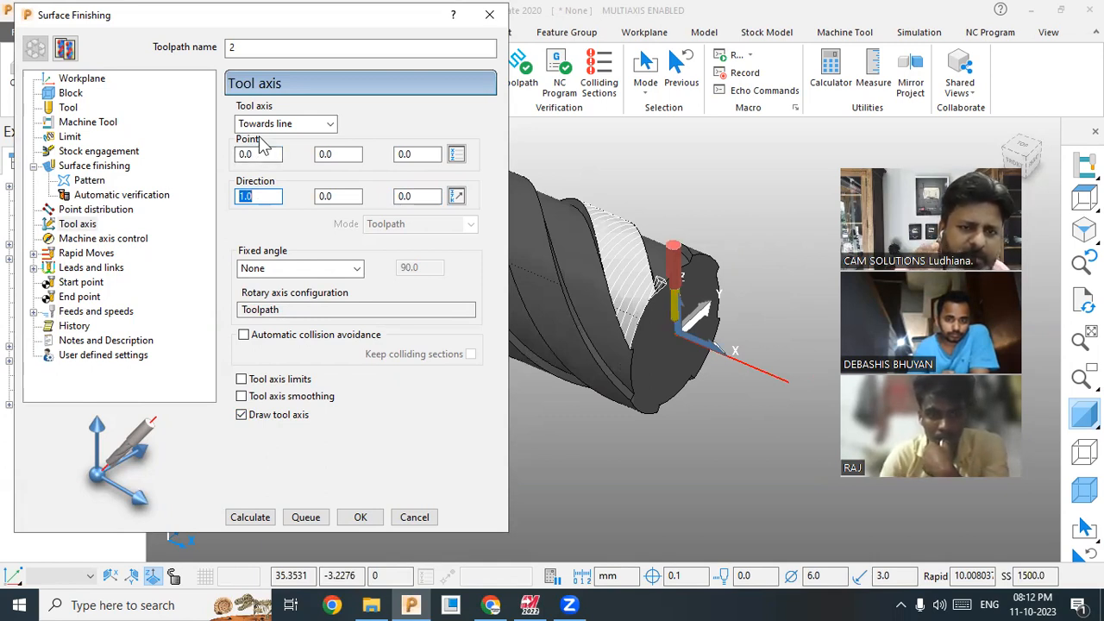
left_click(291, 125)
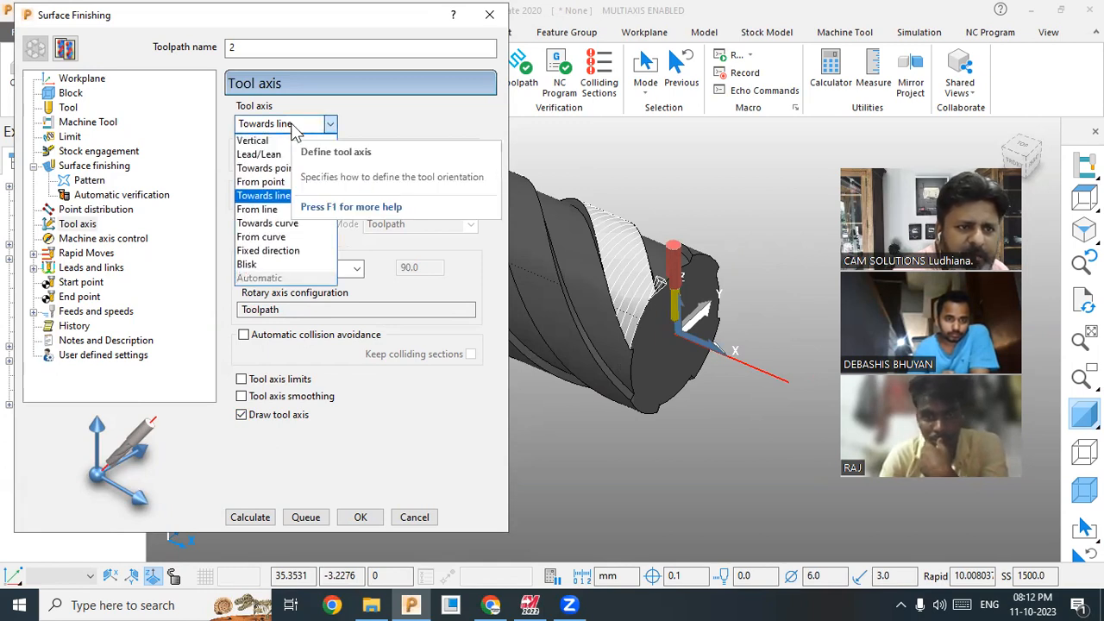
left_click(292, 125)
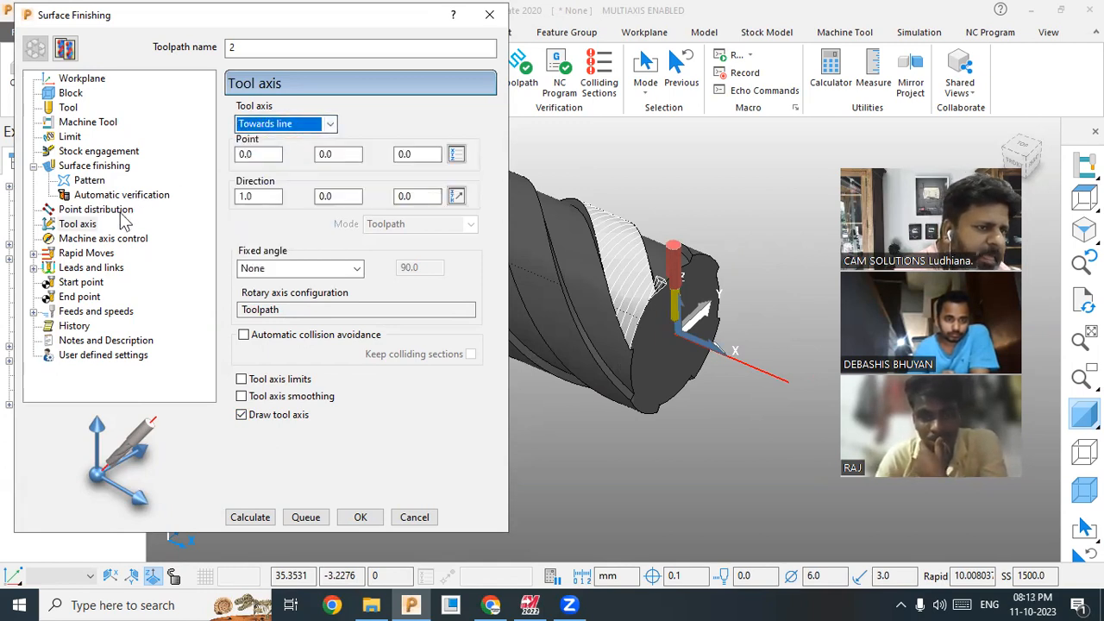
Step: Set the rapid moves safe area to Cylinder and calculate its dimensions
left_click(90, 269)
left_click(85, 253)
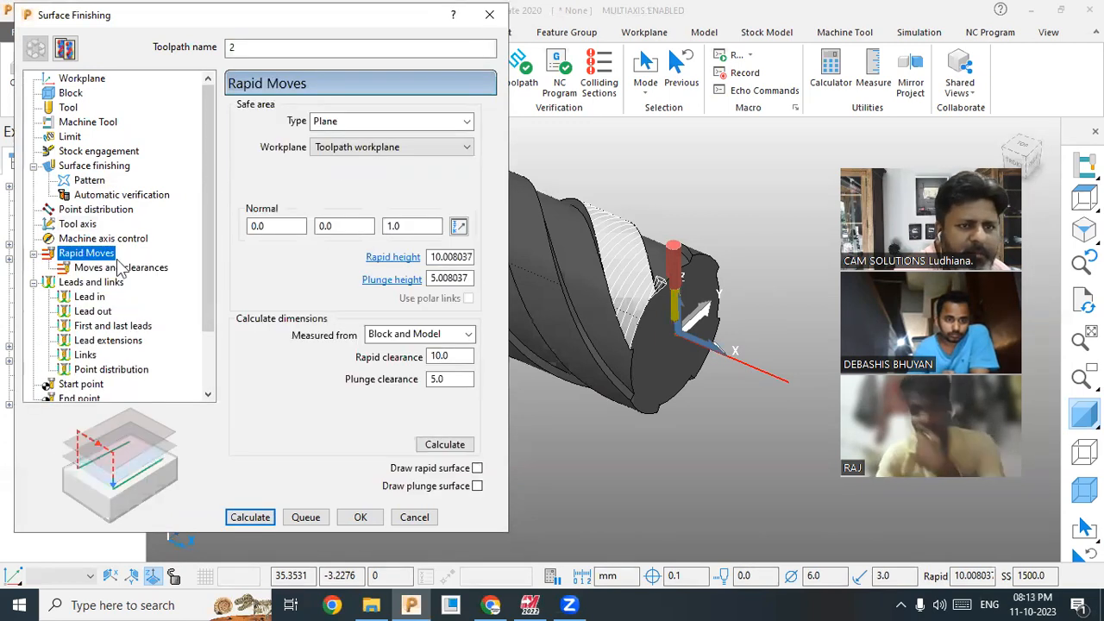
left_click(444, 445)
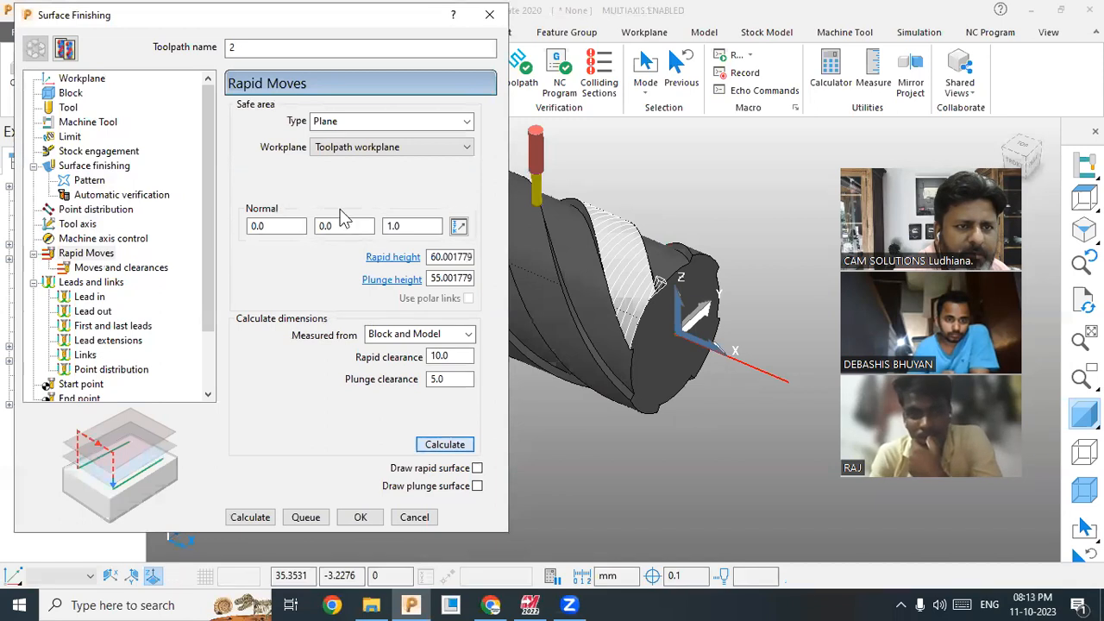
left_click(358, 122)
left_click(344, 151)
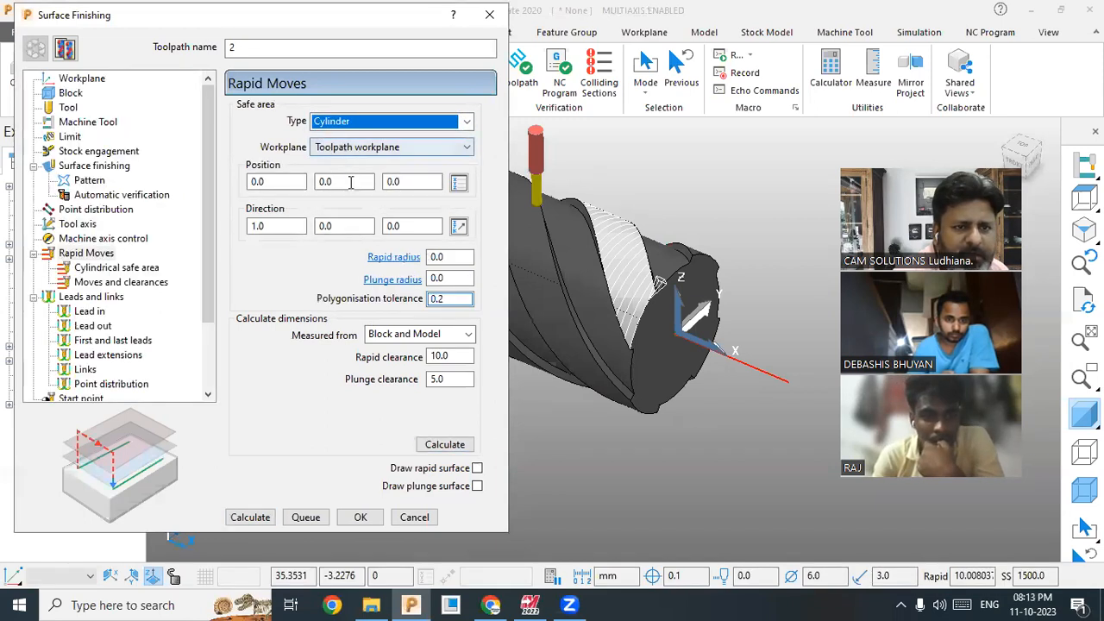
left_click(444, 445)
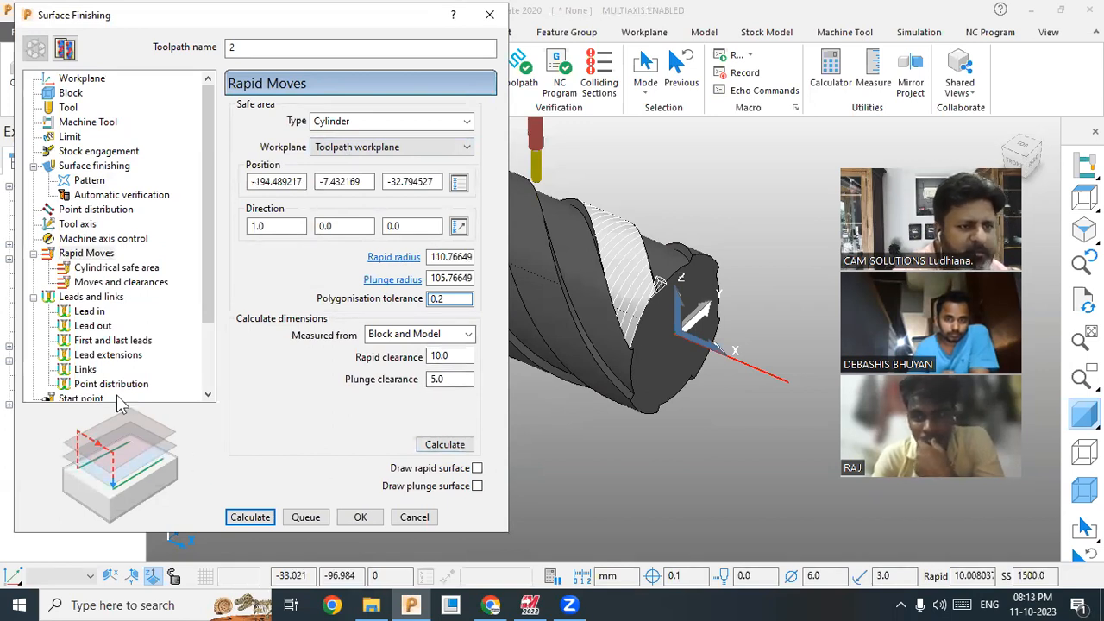
Step: Calculate the surface finishing toolpath with its first choice, second choice and default links set to Safe
left_click(85, 369)
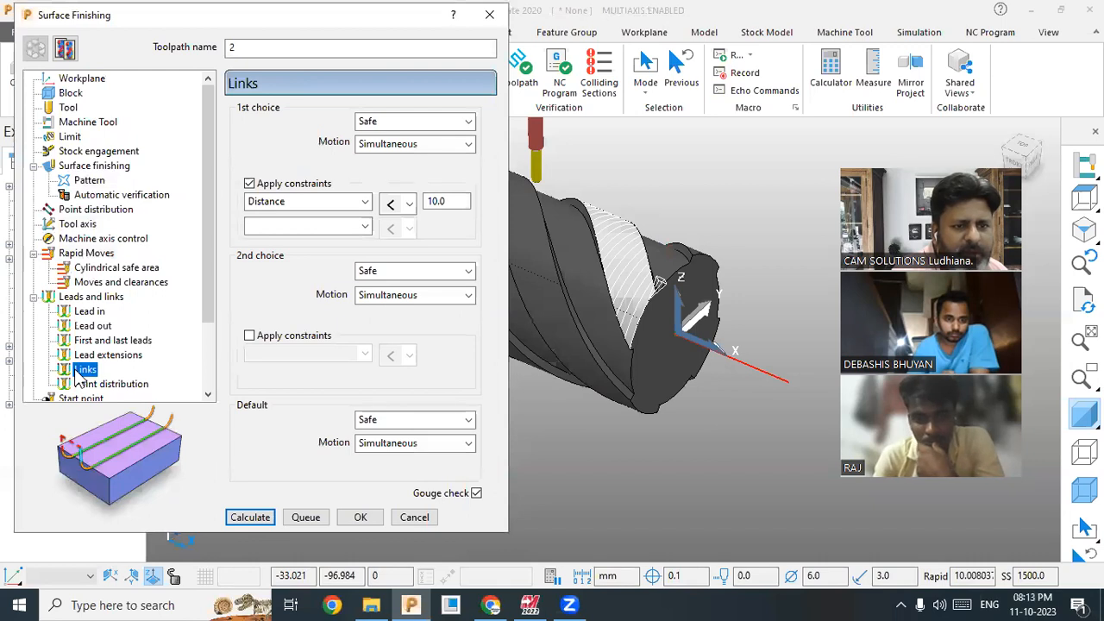
left_click(384, 419)
left_click(394, 445)
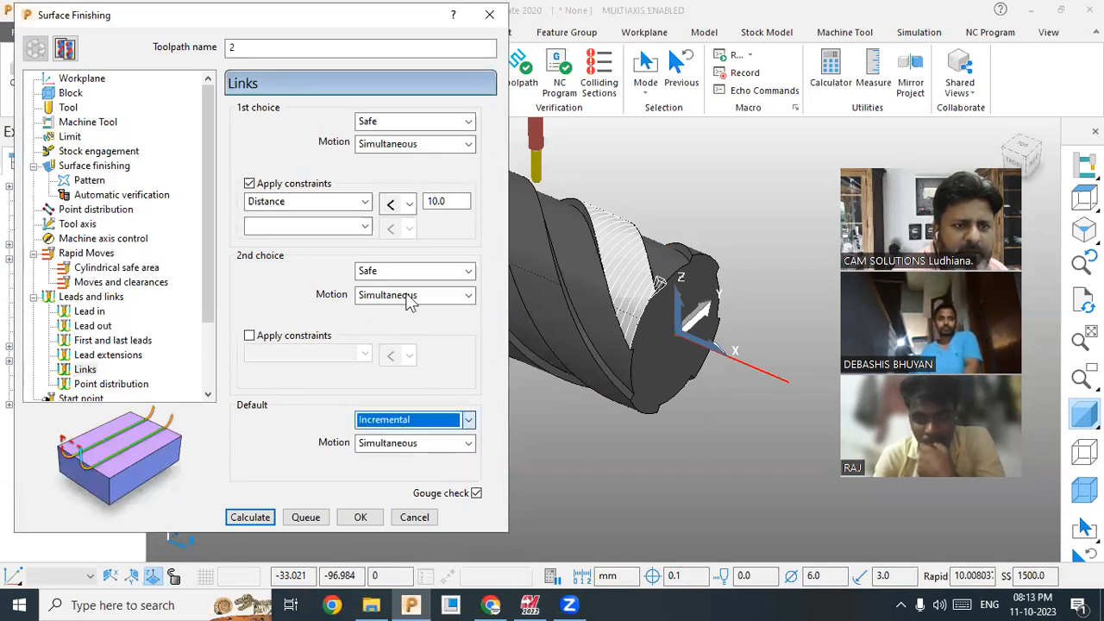
left_click(420, 125)
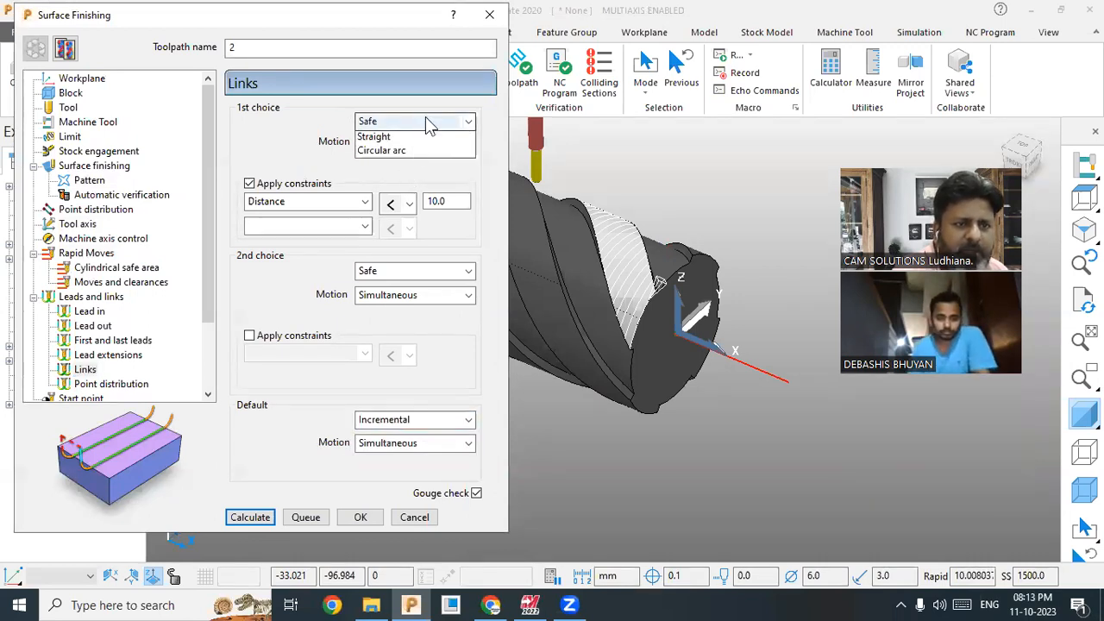
left_click(425, 121)
left_click(399, 420)
left_click(388, 433)
left_click(259, 516)
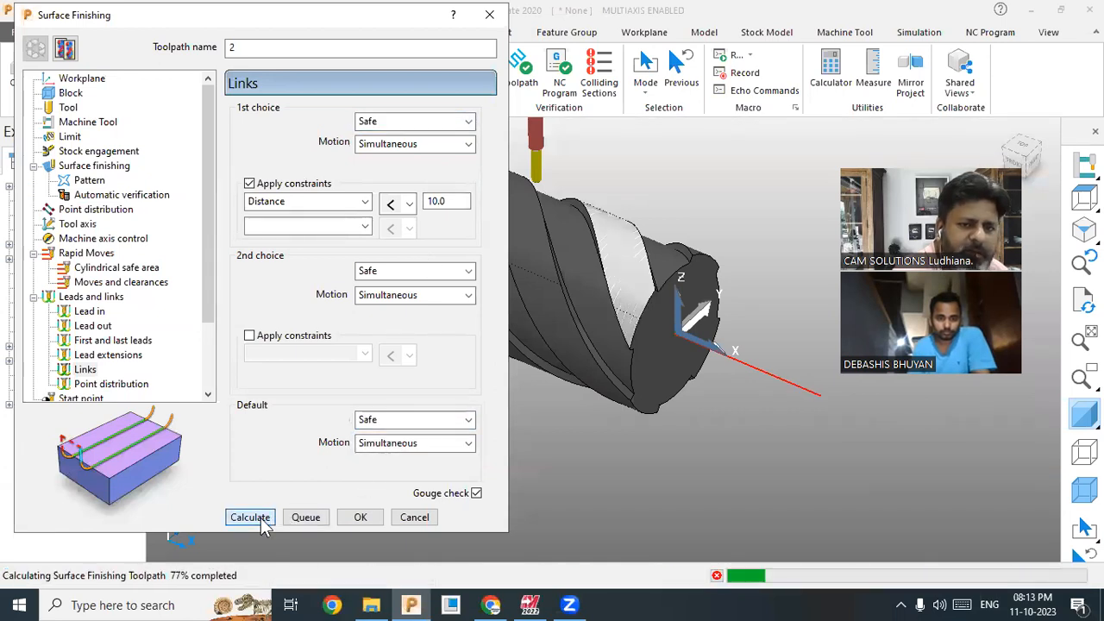
middle_click_drag(594, 412, 673, 364)
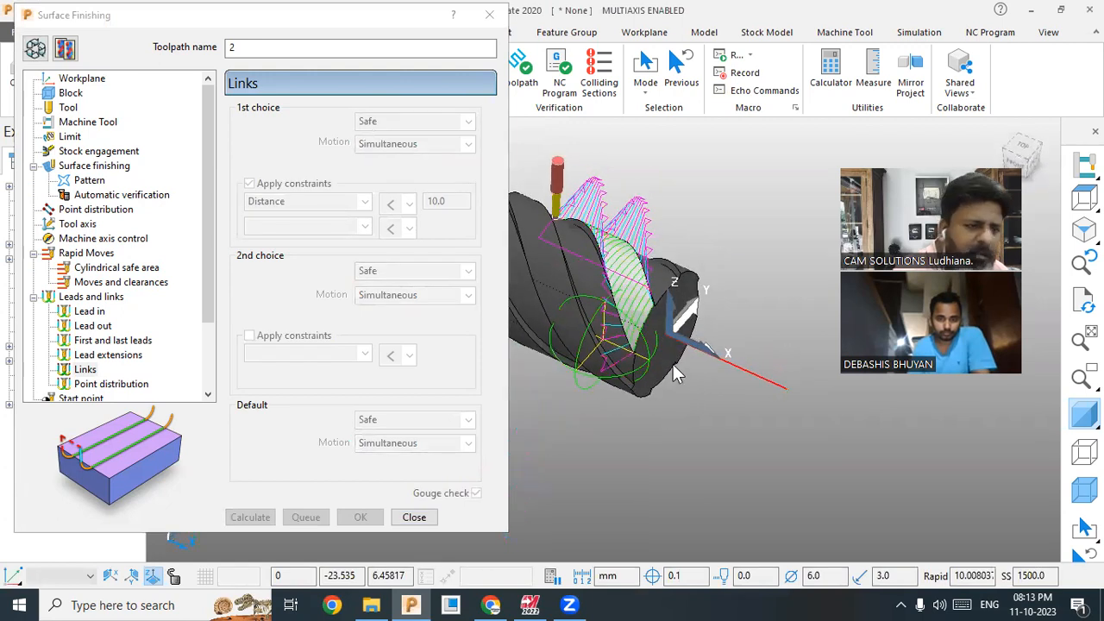
Step: Reopen the toolpath for editing, set both link choices to Stepdown and the default link to Incremental, and recalculate it
left_click(35, 47)
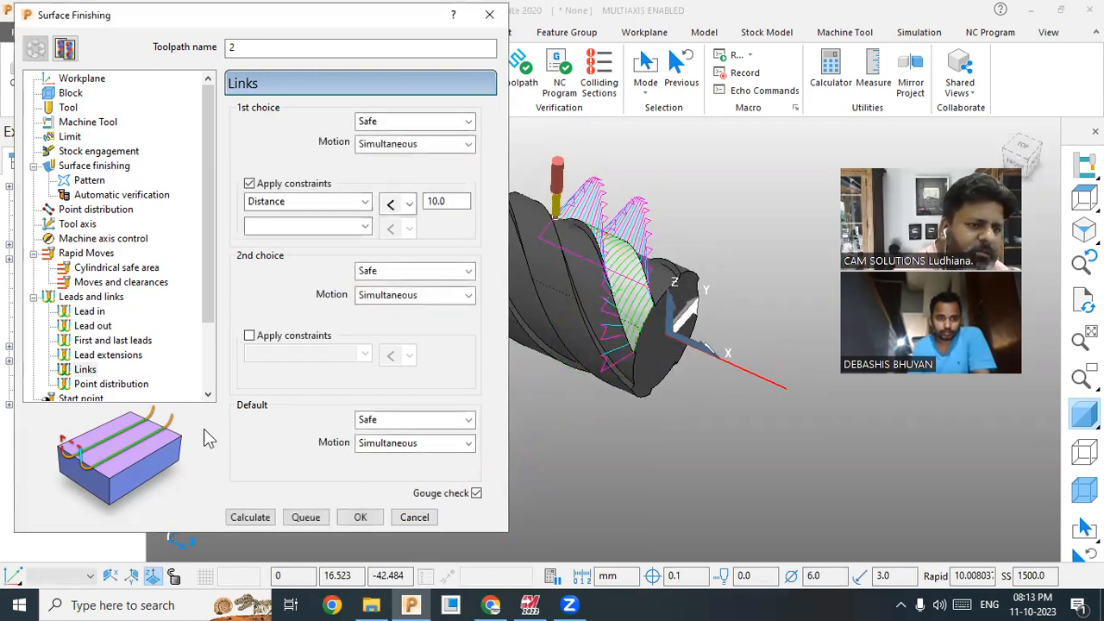
left_click(414, 419)
left_click(406, 454)
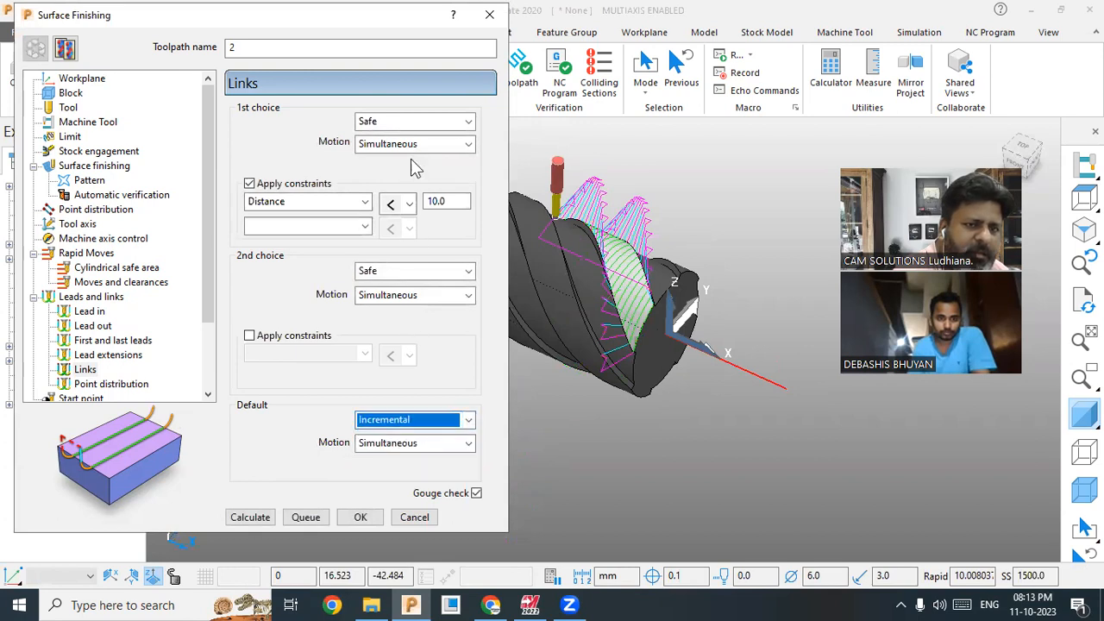
left_click(412, 123)
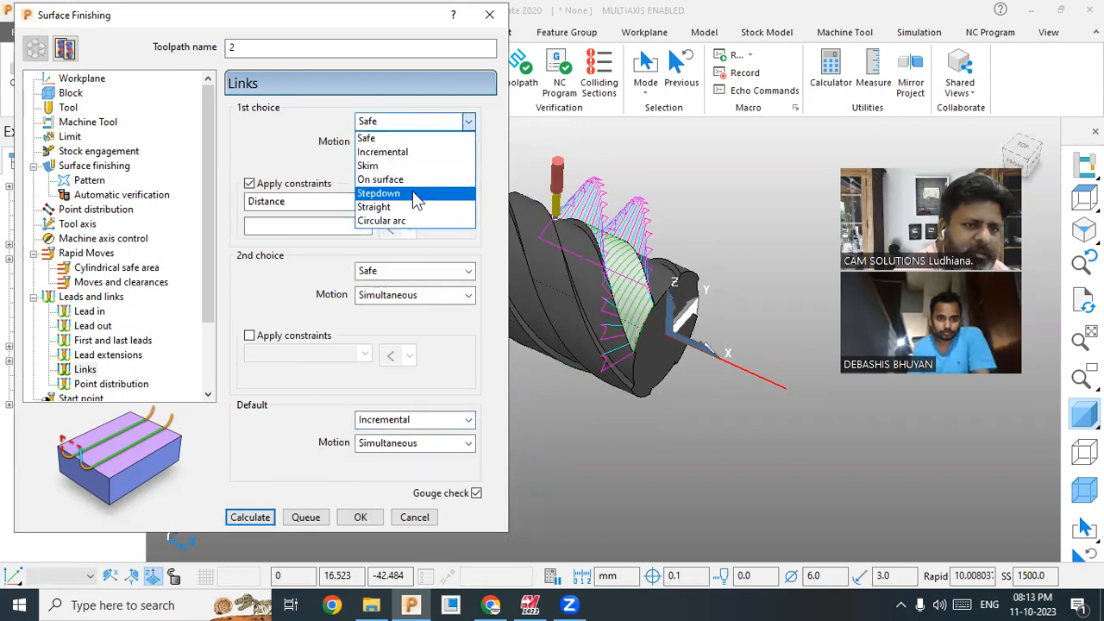
left_click(412, 193)
left_click(412, 270)
left_click(411, 329)
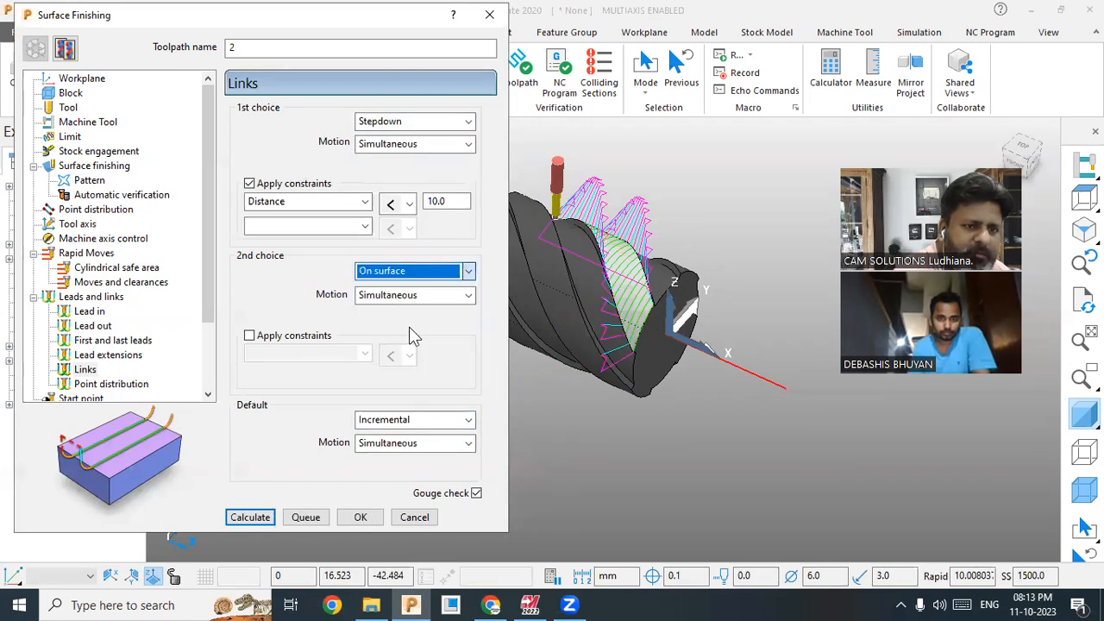
left_click(423, 274)
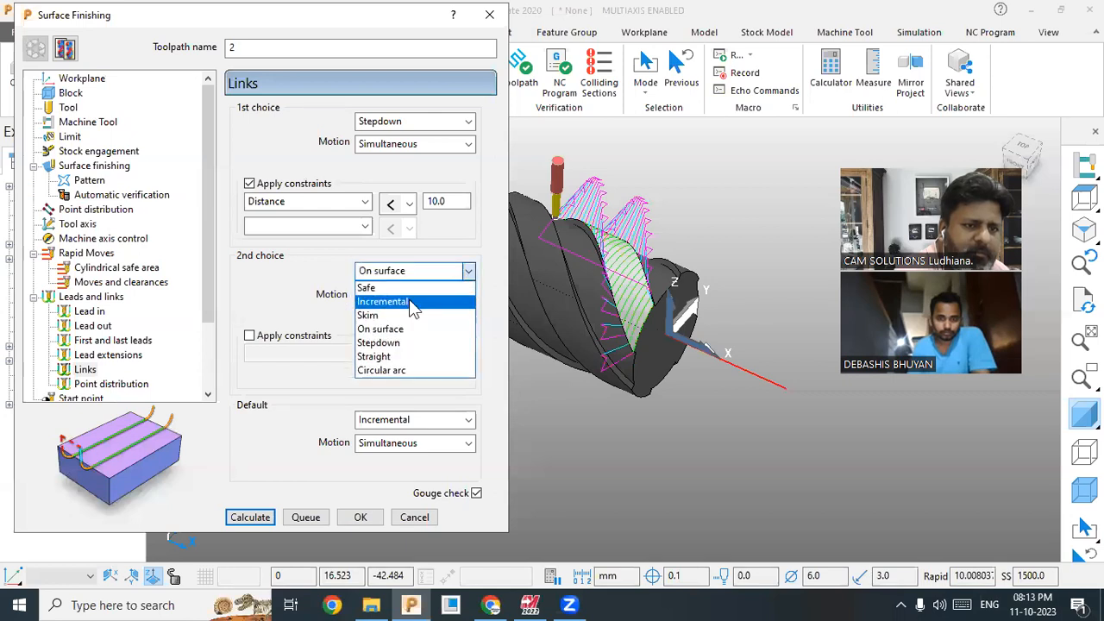
left_click(405, 341)
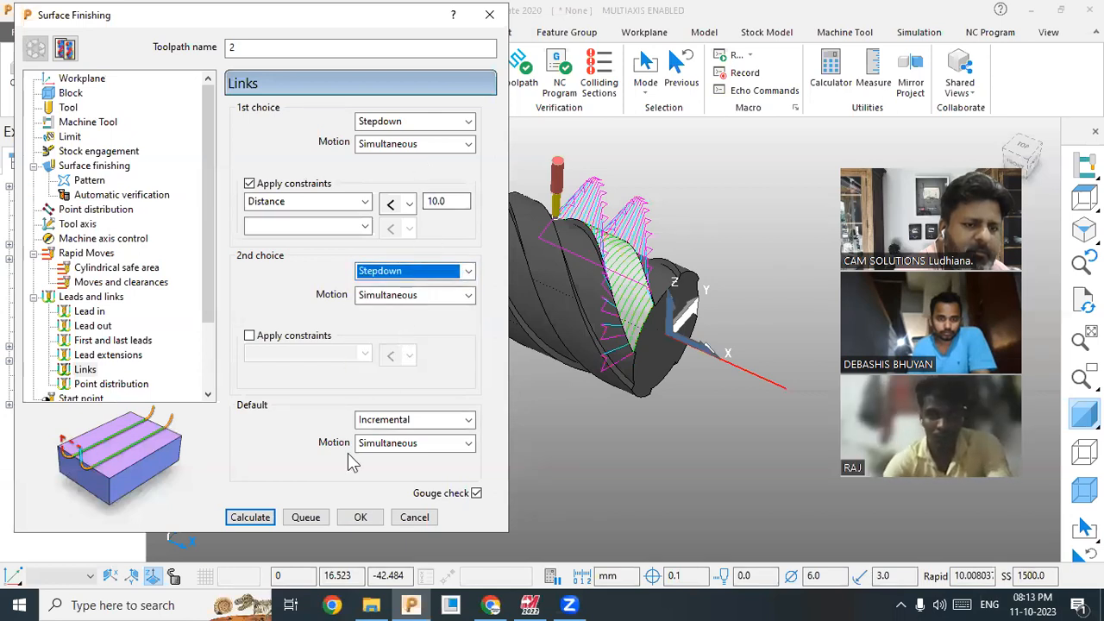
left_click(259, 516)
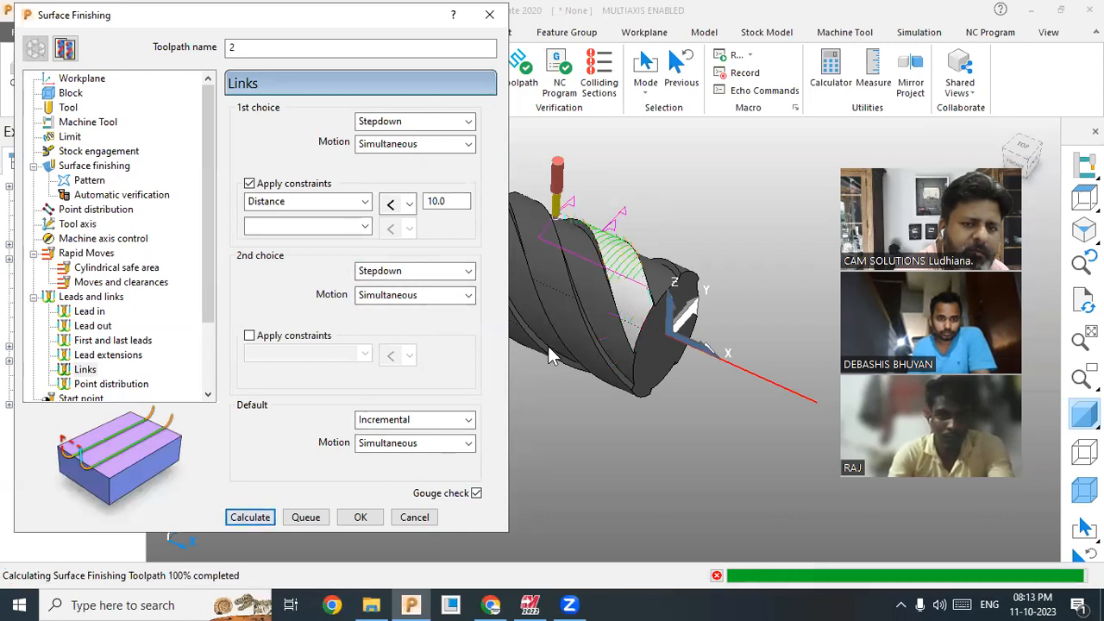
Step: Reopen toolpath 2 for editing, set its pattern direction to U and recalculate it
scroll(583, 319, "up", 5)
middle_click_drag(673, 288, 688, 257)
left_click(43, 48)
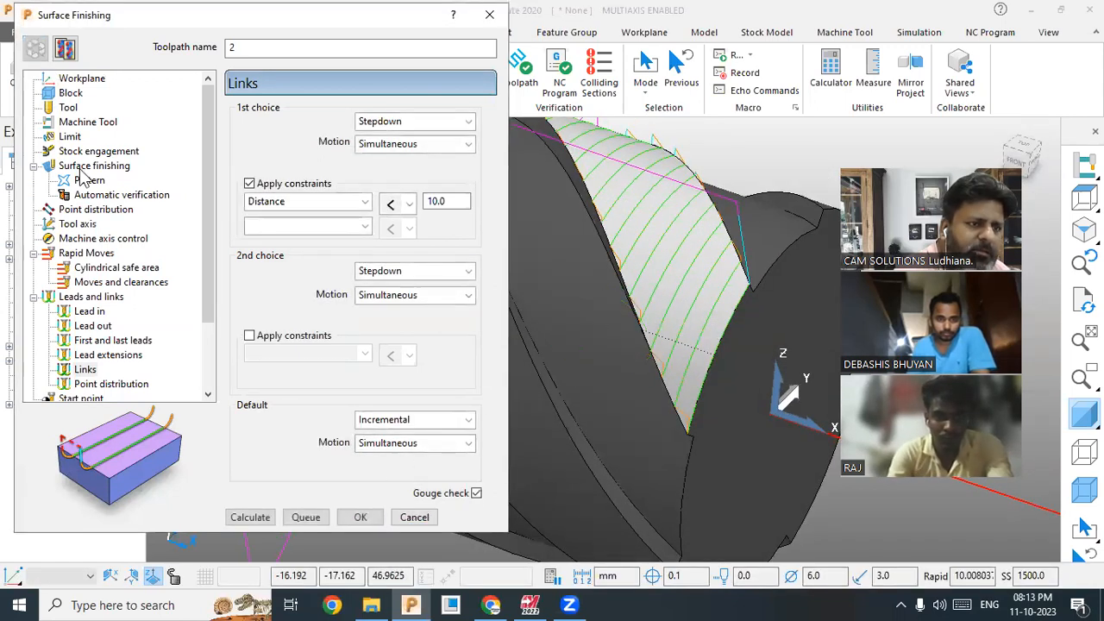
left_click(87, 179)
left_click(466, 143)
left_click(444, 162)
left_click(258, 518)
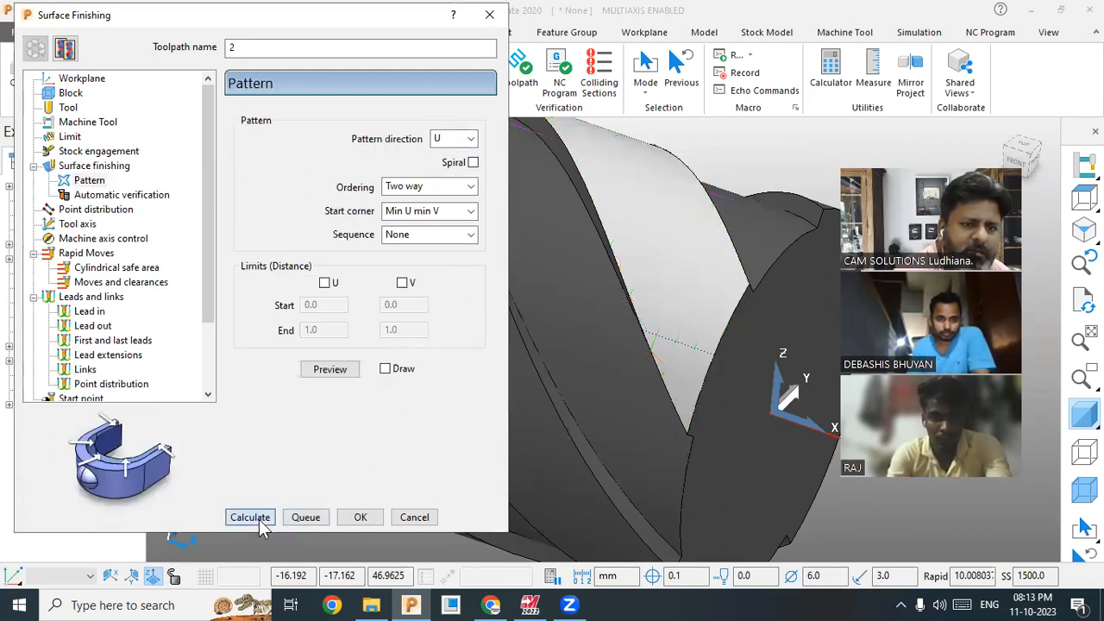
middle_click_drag(686, 325, 643, 302)
Step: Reopen the toolpath for editing, set the stepover to 1.0 and recalculate it
left_click(34, 50)
left_click(73, 166)
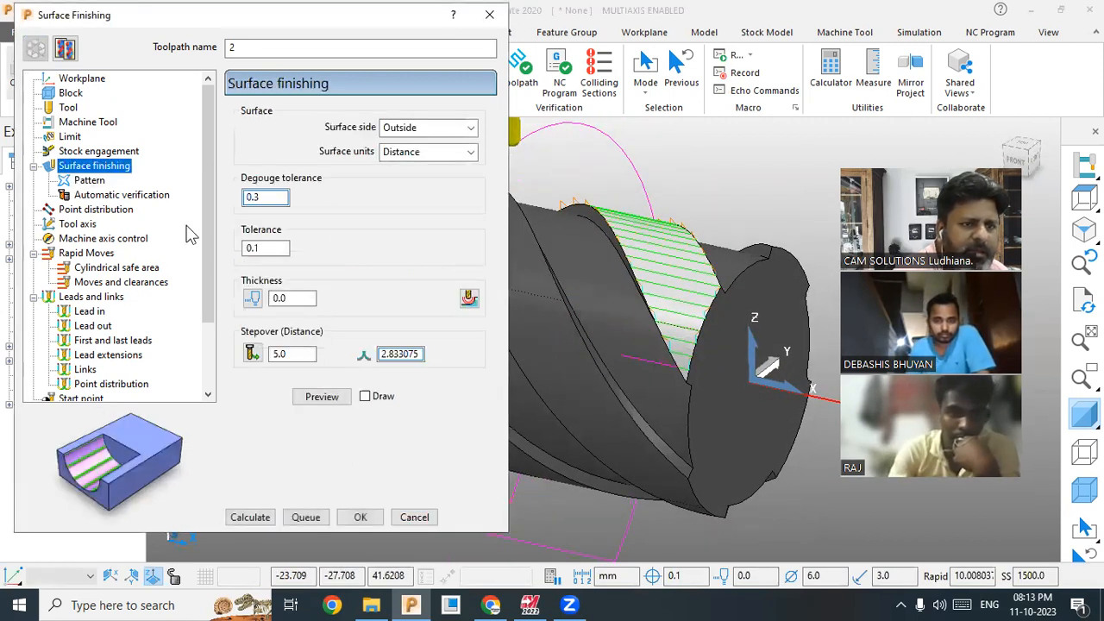
double_click(306, 354)
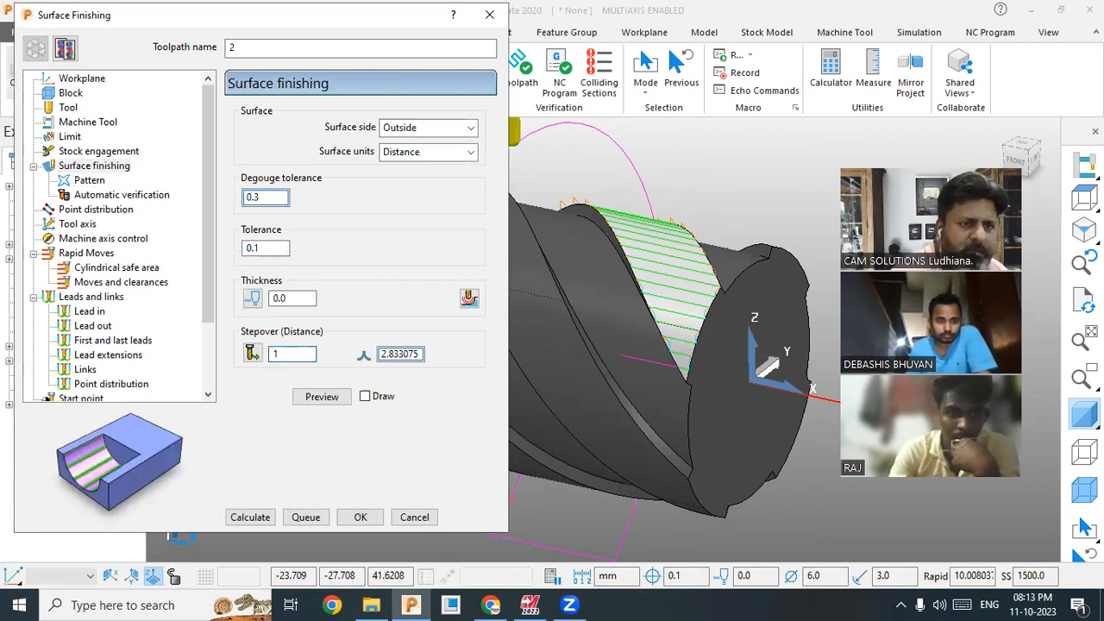
left_click(251, 519)
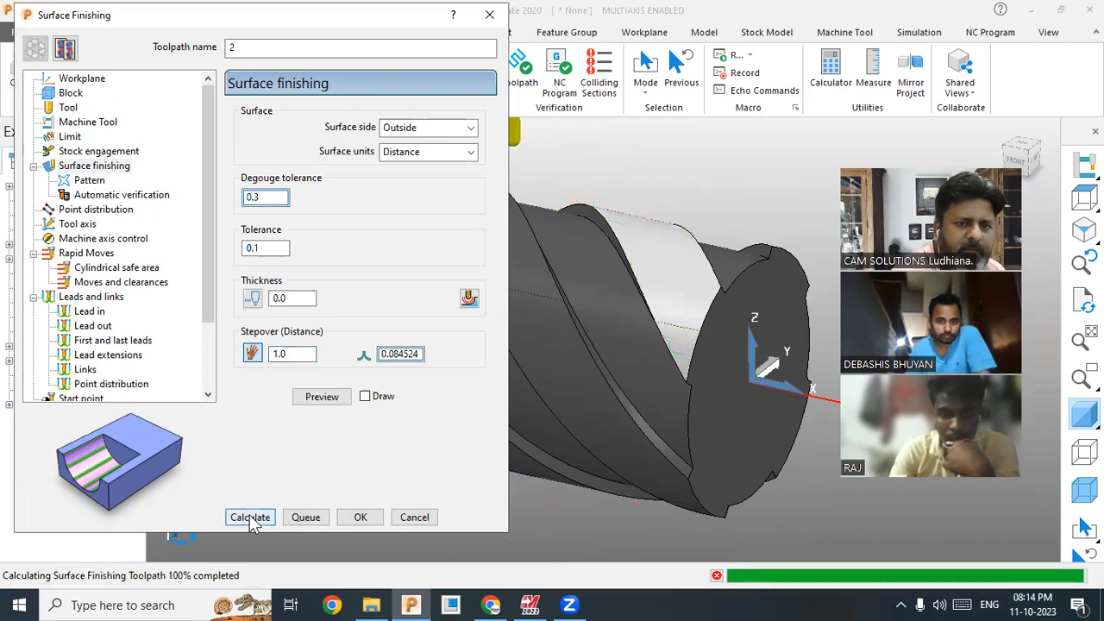
scroll(701, 306, "down", 5)
middle_click_drag(659, 368, 561, 191)
scroll(721, 256, "up", 5)
middle_click_drag(642, 211, 593, 189)
scroll(758, 204, "down", 3)
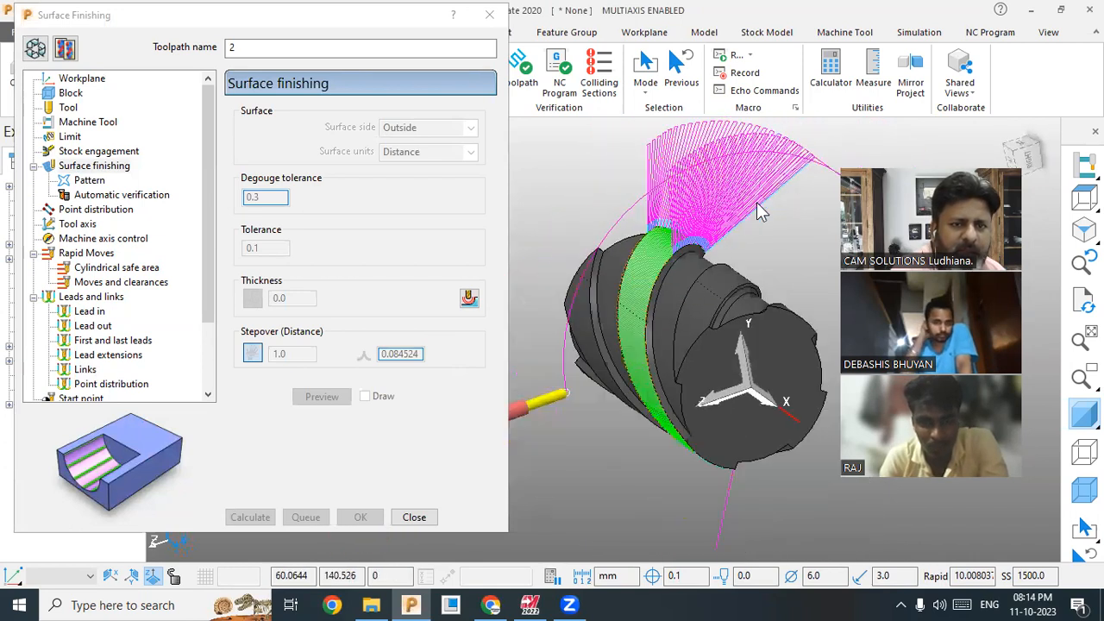
Step: Edit the toolpath's cylindrical safe area to a plunge radius of 60 and a rapid radius of 70, and recalculate the toolpath
left_click(77, 253)
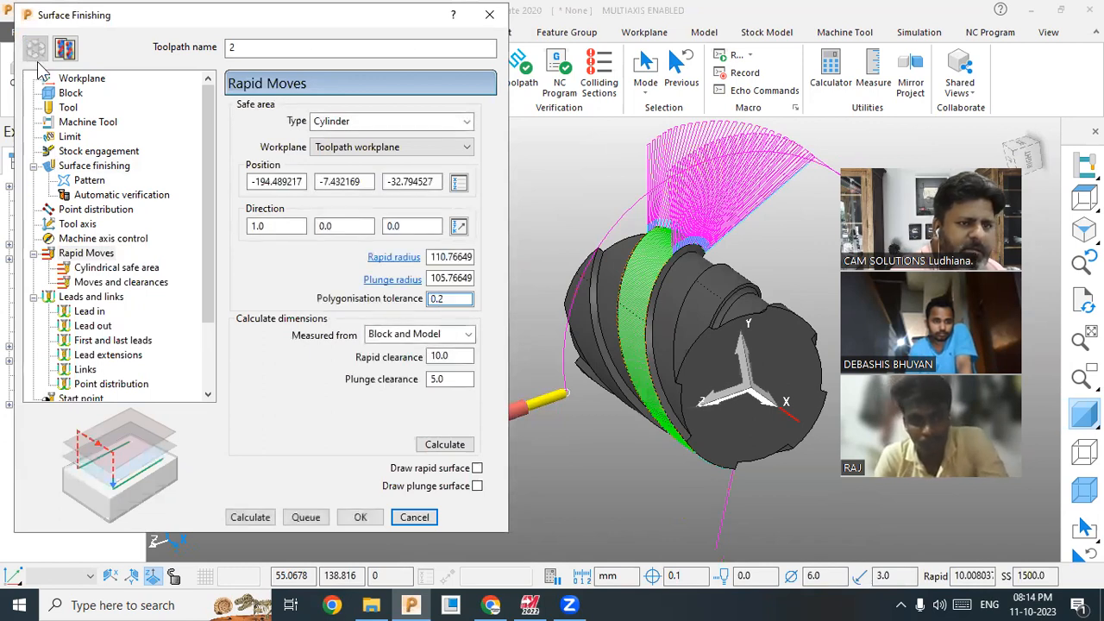
double_click(457, 257)
double_click(454, 278)
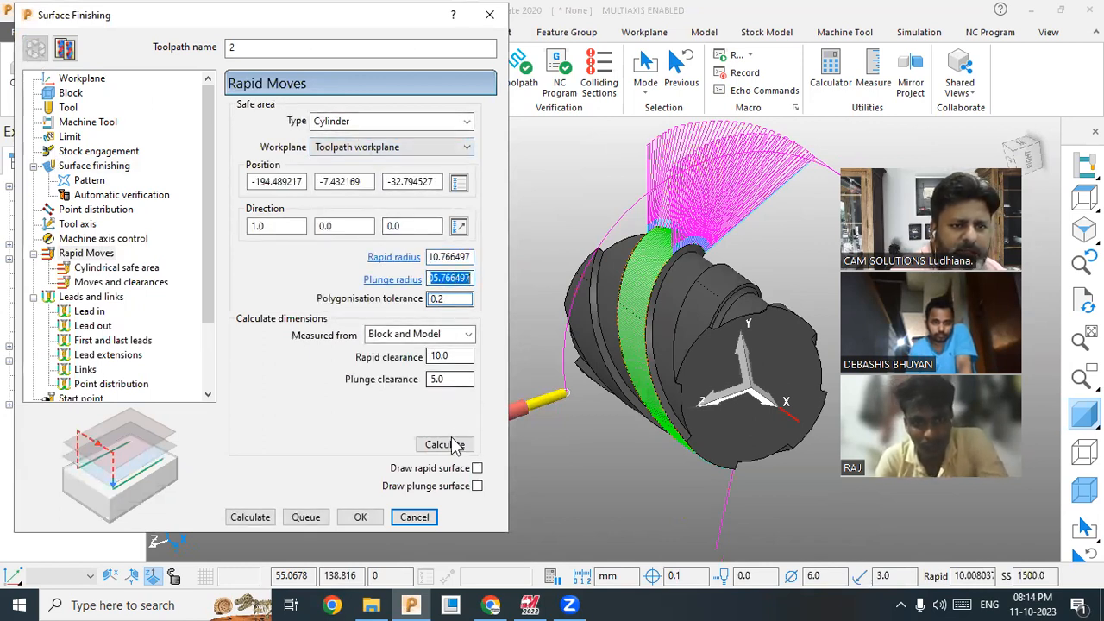
left_click(444, 444)
double_click(447, 257)
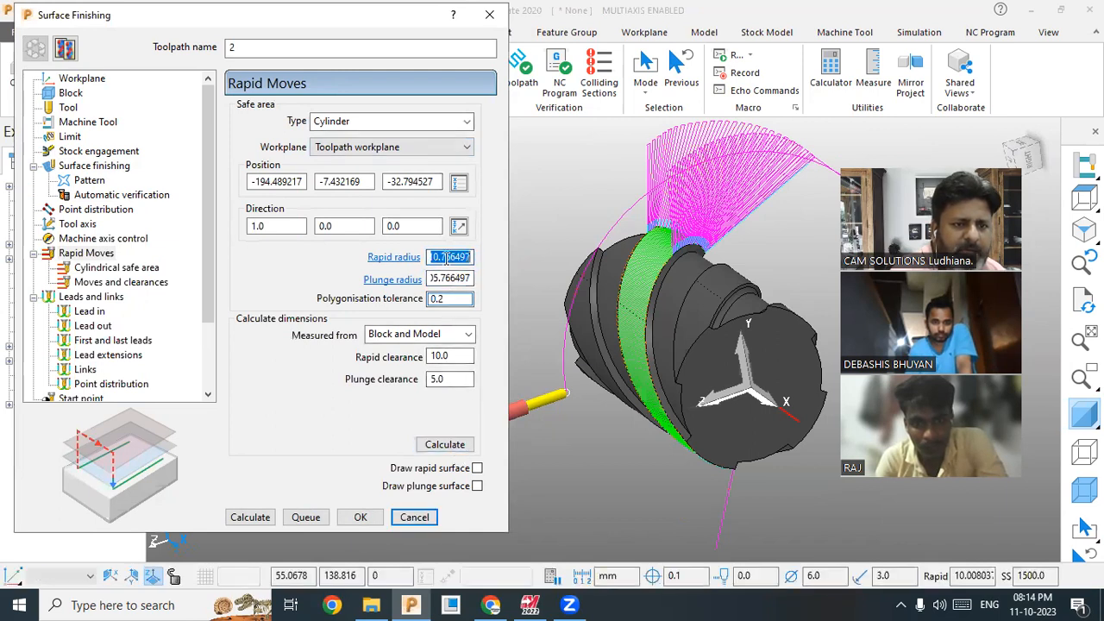
double_click(449, 276)
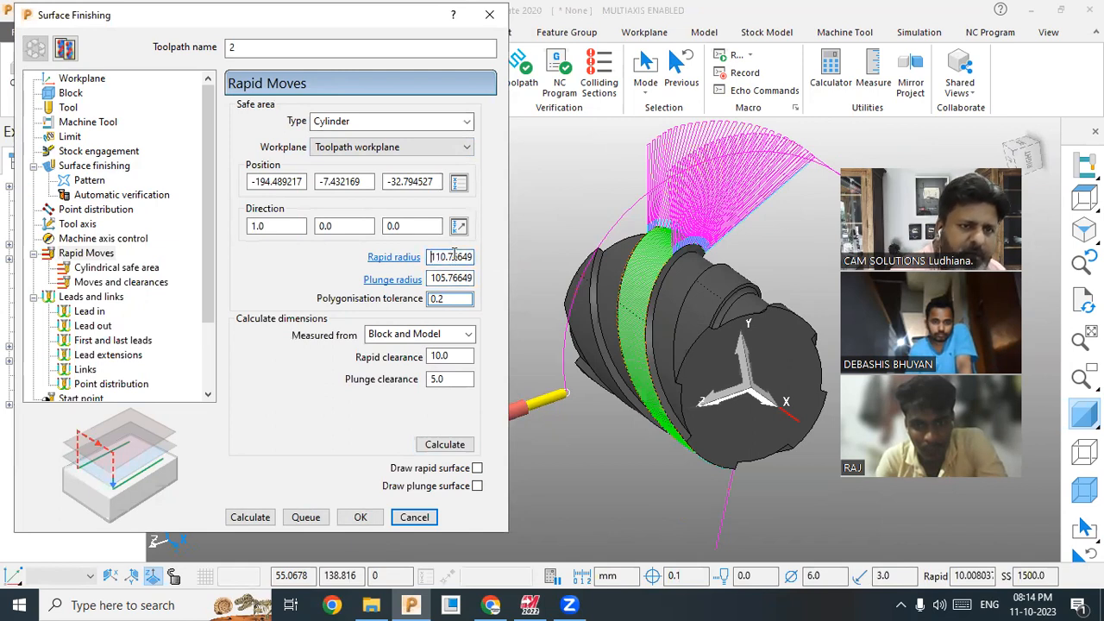
double_click(458, 278)
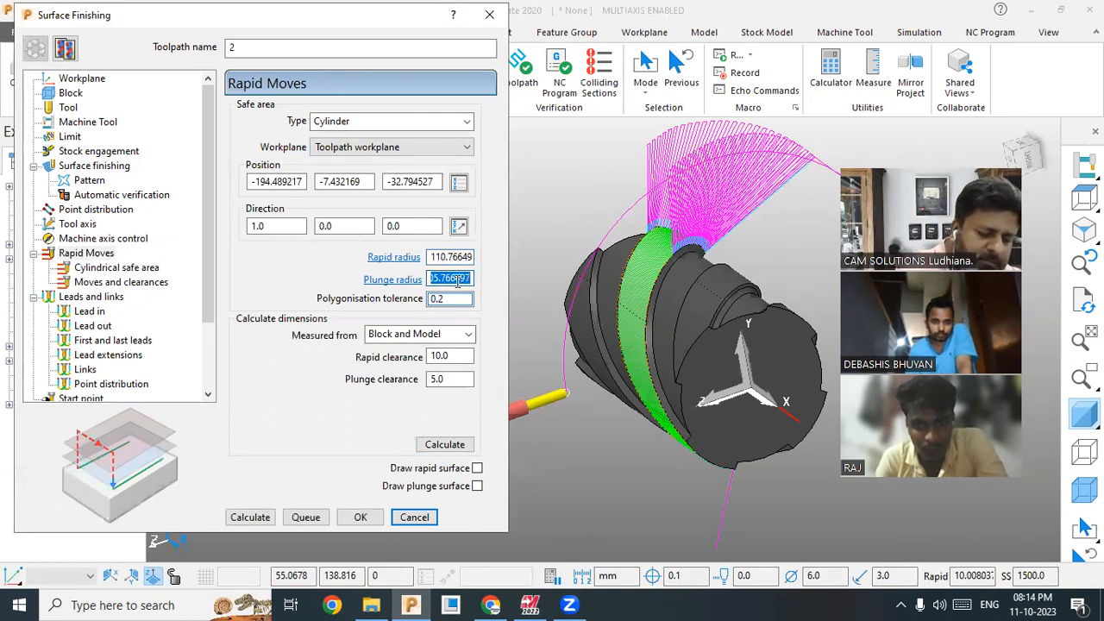
type("60")
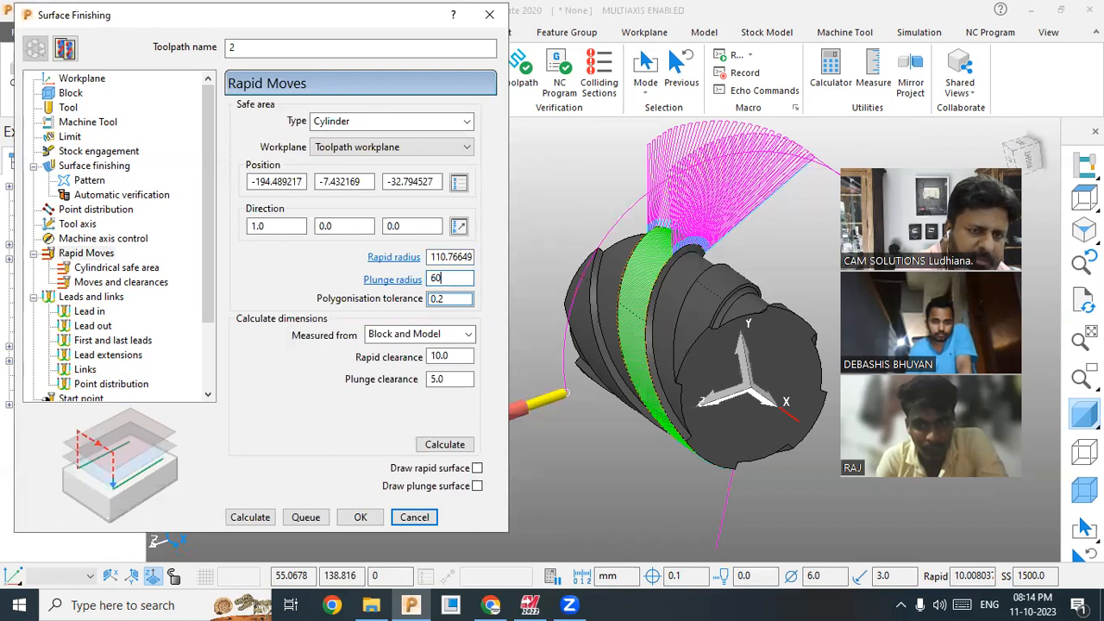
double_click(462, 257)
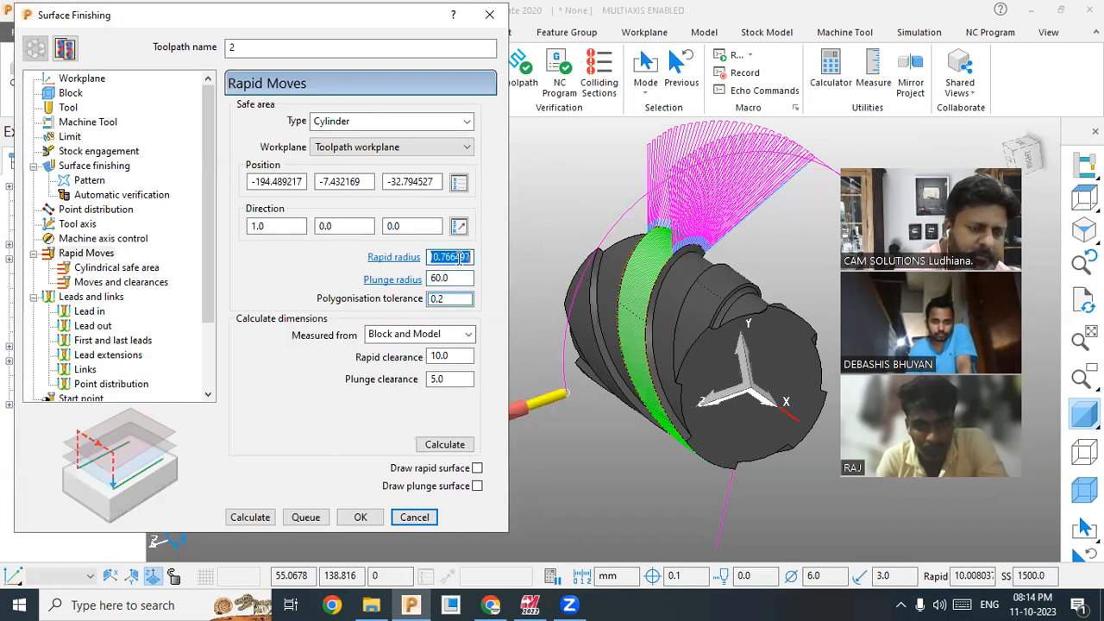
type("7")
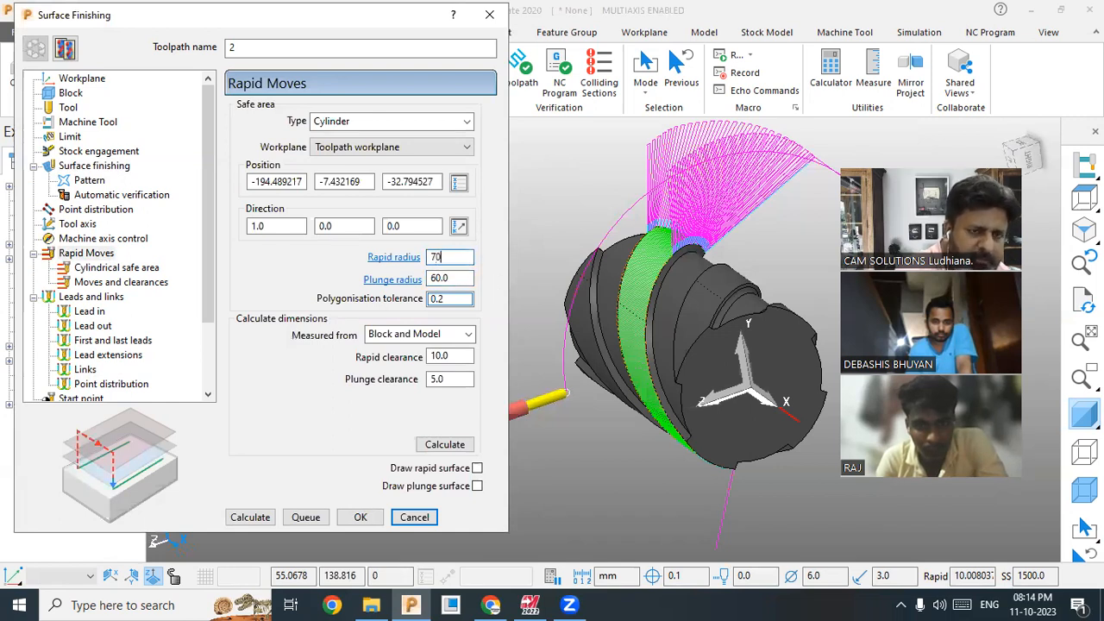
type("0")
left_click(444, 445)
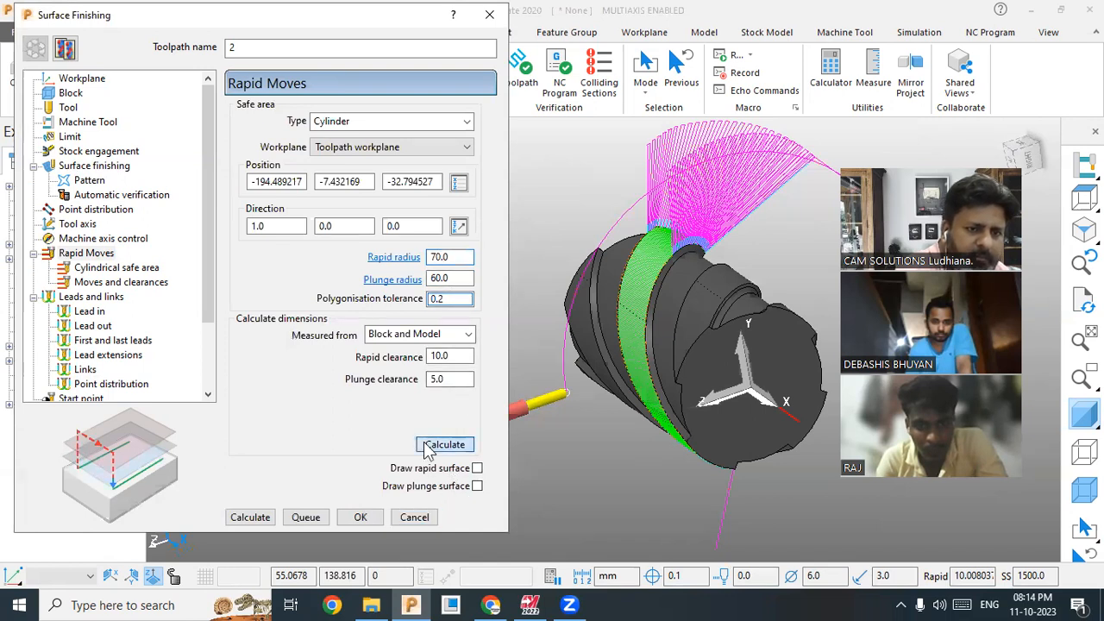
left_click(262, 518)
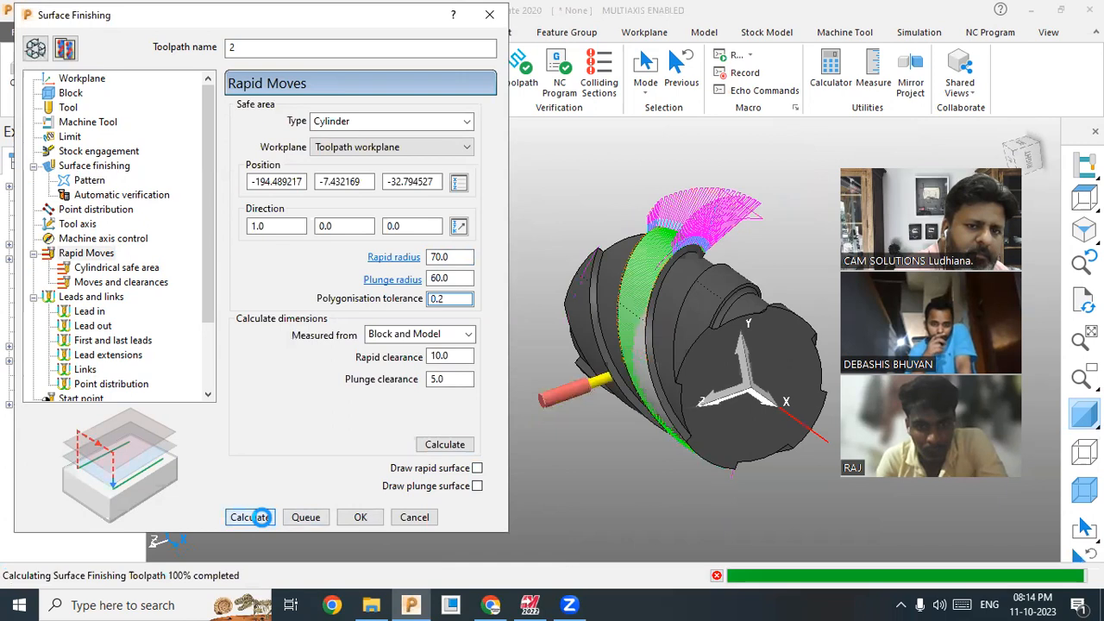
middle_click_drag(606, 329, 797, 236)
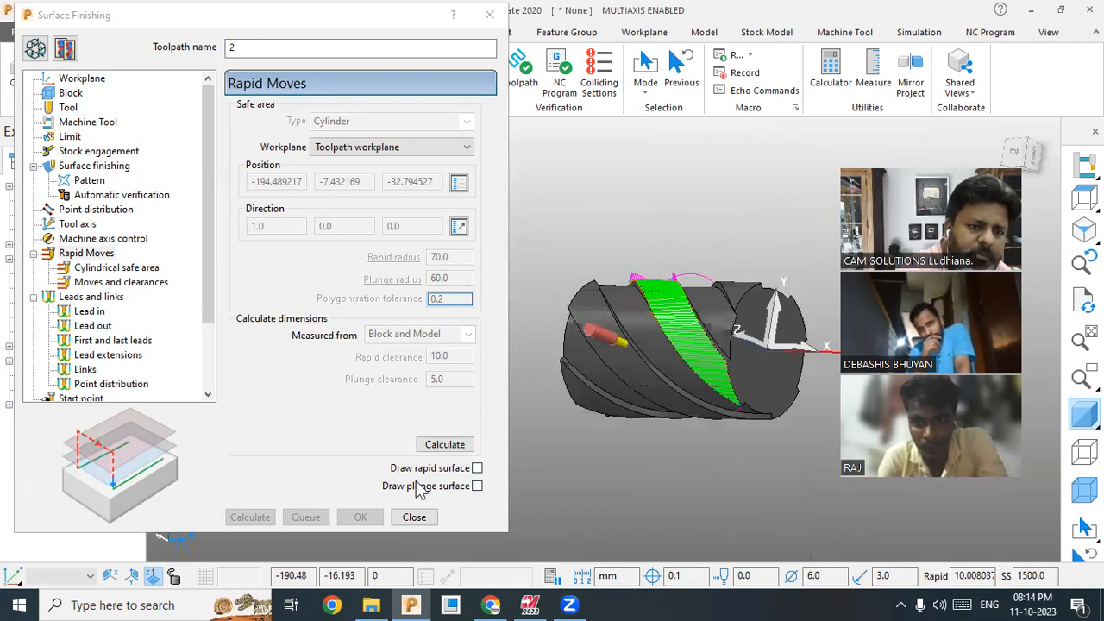
Step: Close the surface finishing settings and play the simulation of toolpath 2 from its start
left_click(414, 516)
double_click(56, 243)
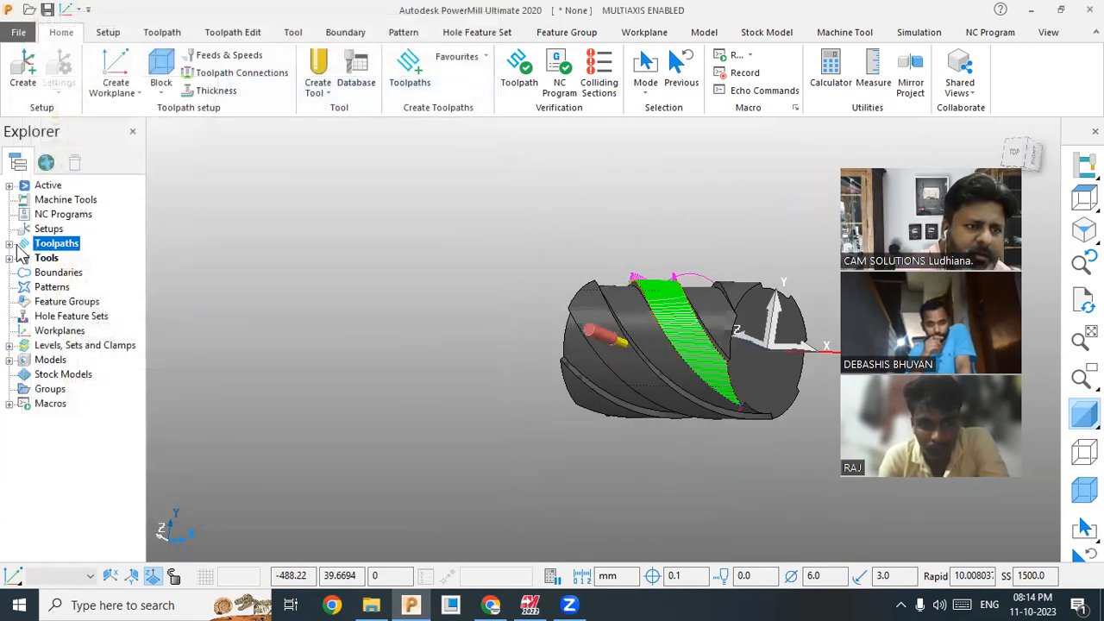
right_click(80, 274)
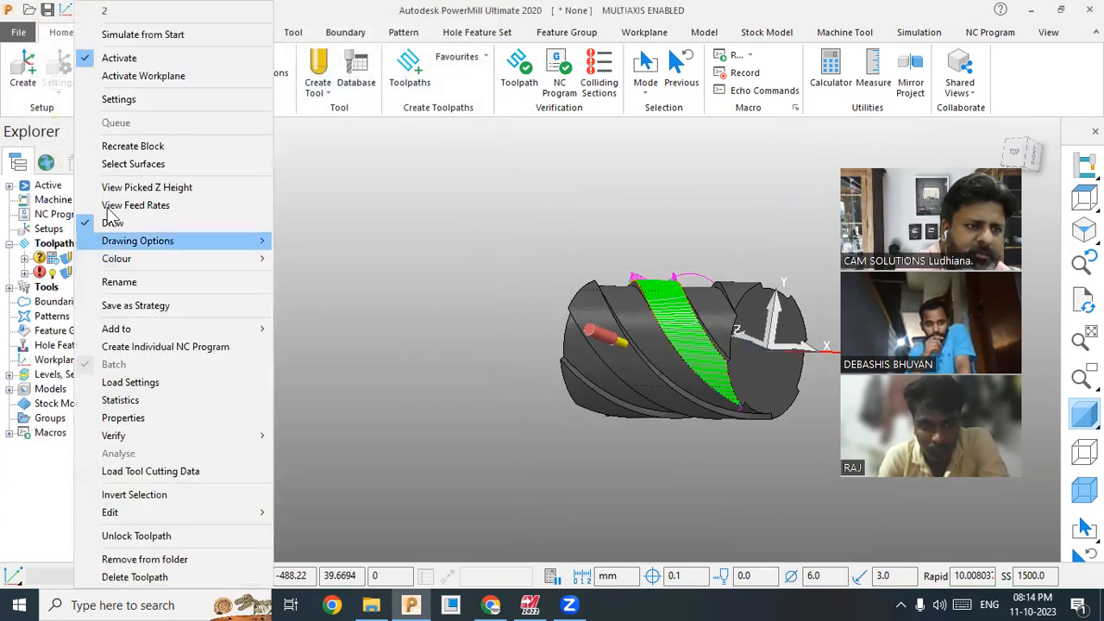
left_click(159, 34)
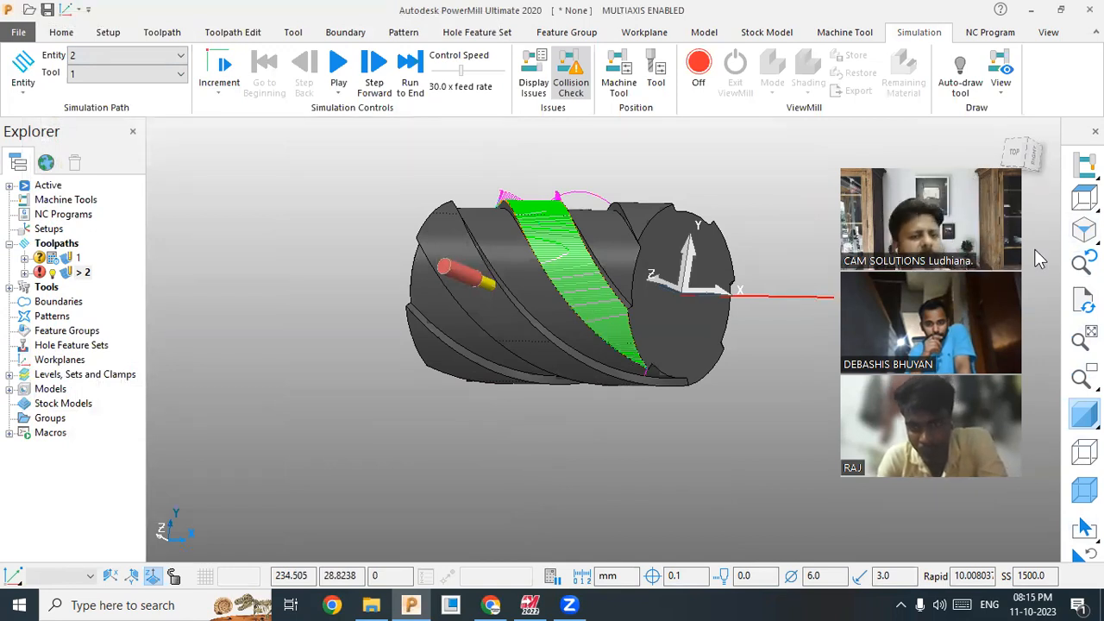
left_click(337, 76)
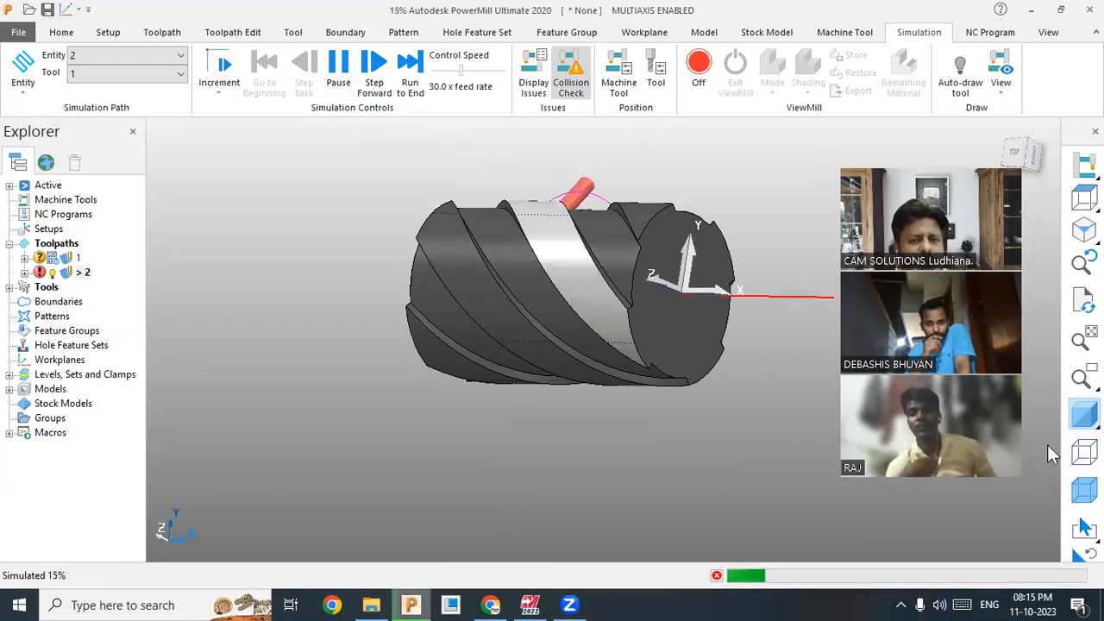
Step: Examine the tool's motion along the helical flute surface during the simulation, pause it and inspect the passes and links
middle_click_drag(603, 357, 478, 322)
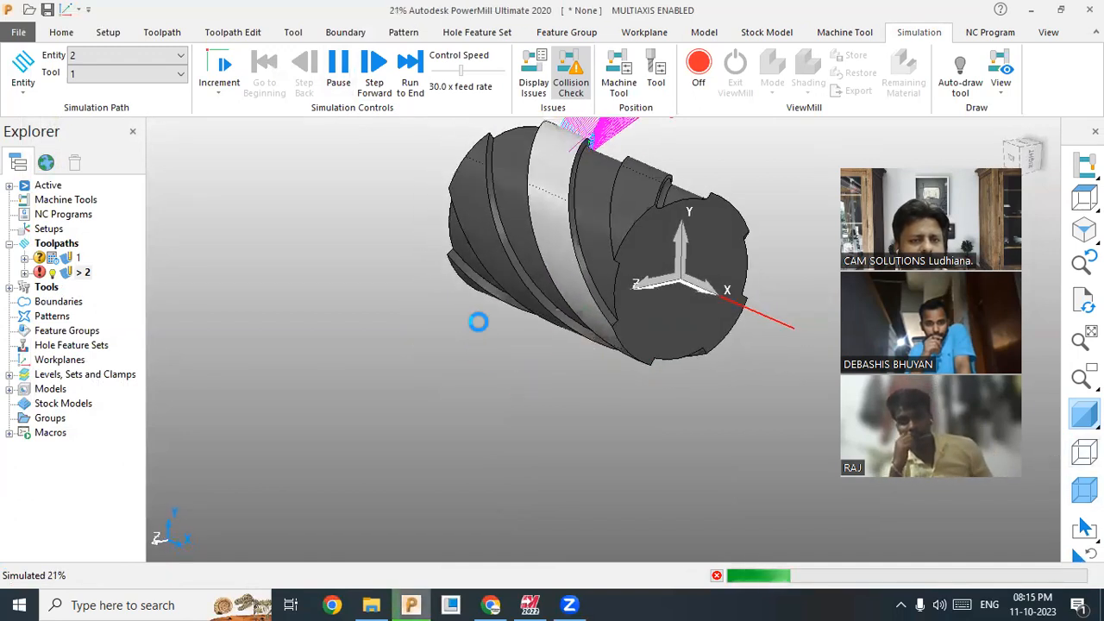
scroll(478, 322, "down", 3)
scroll(541, 213, "up", 10)
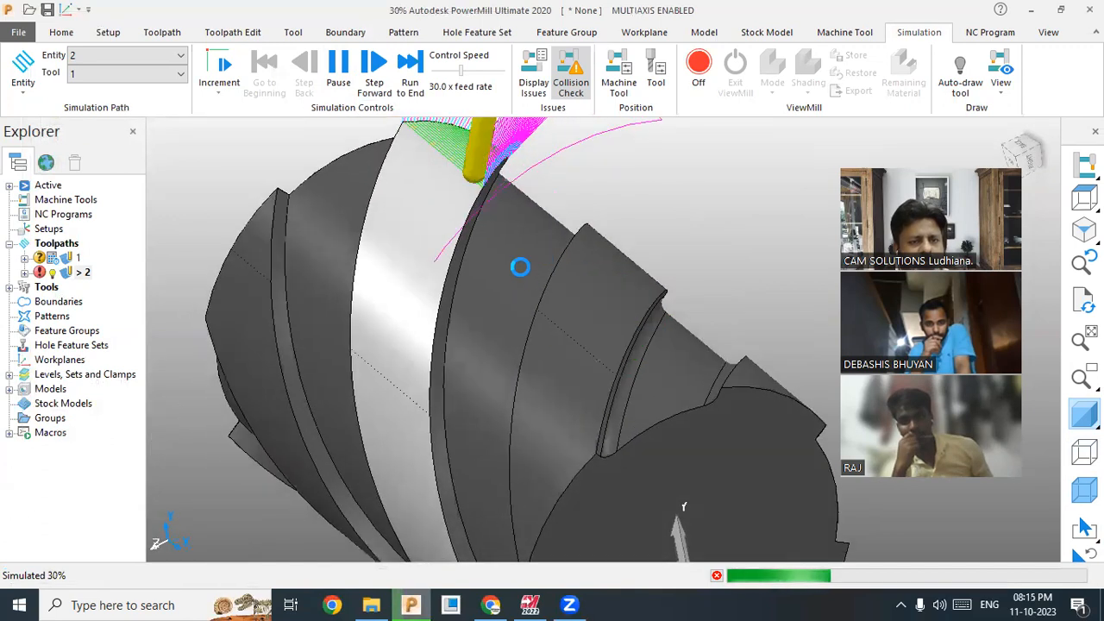
scroll(472, 261, "down", 6)
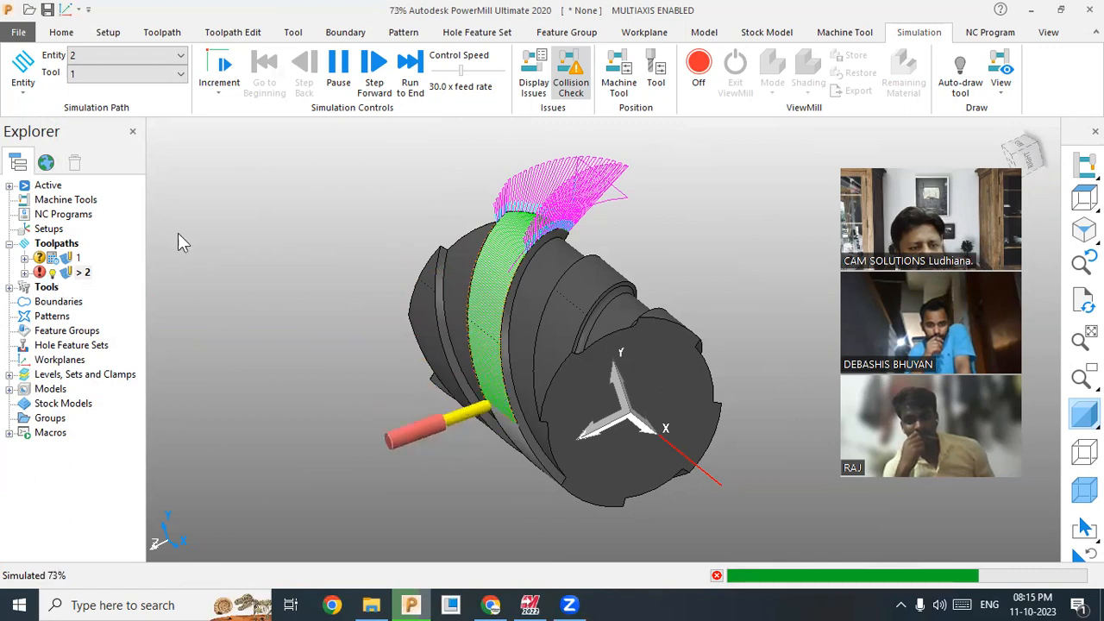
left_click(339, 76)
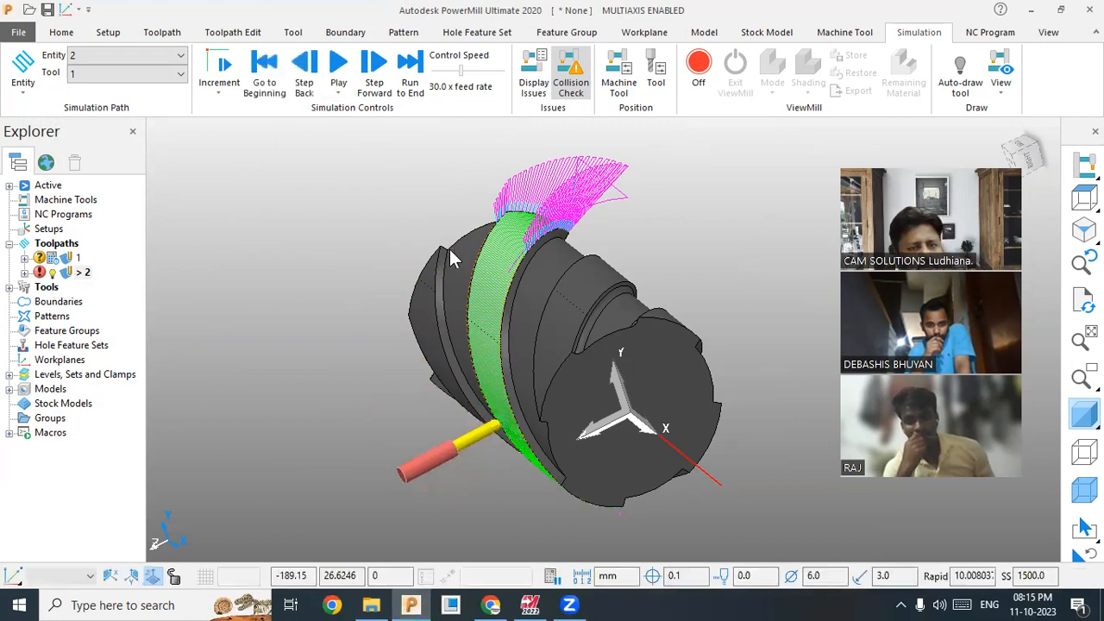
middle_click_drag(522, 243, 615, 235)
scroll(580, 338, "down", 2)
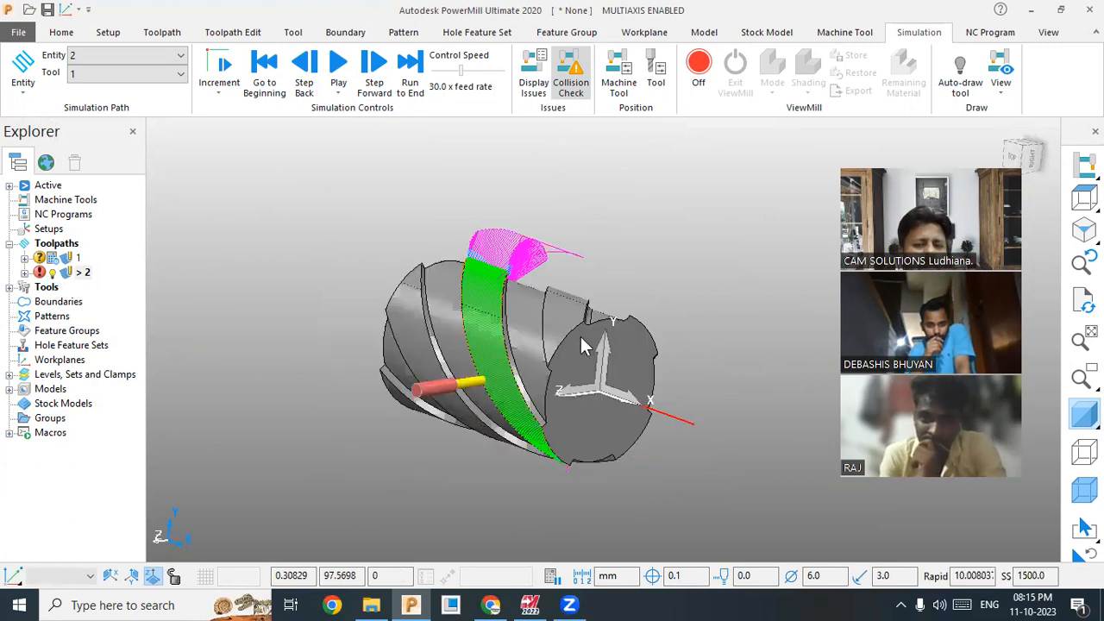
scroll(543, 366, "up", 2)
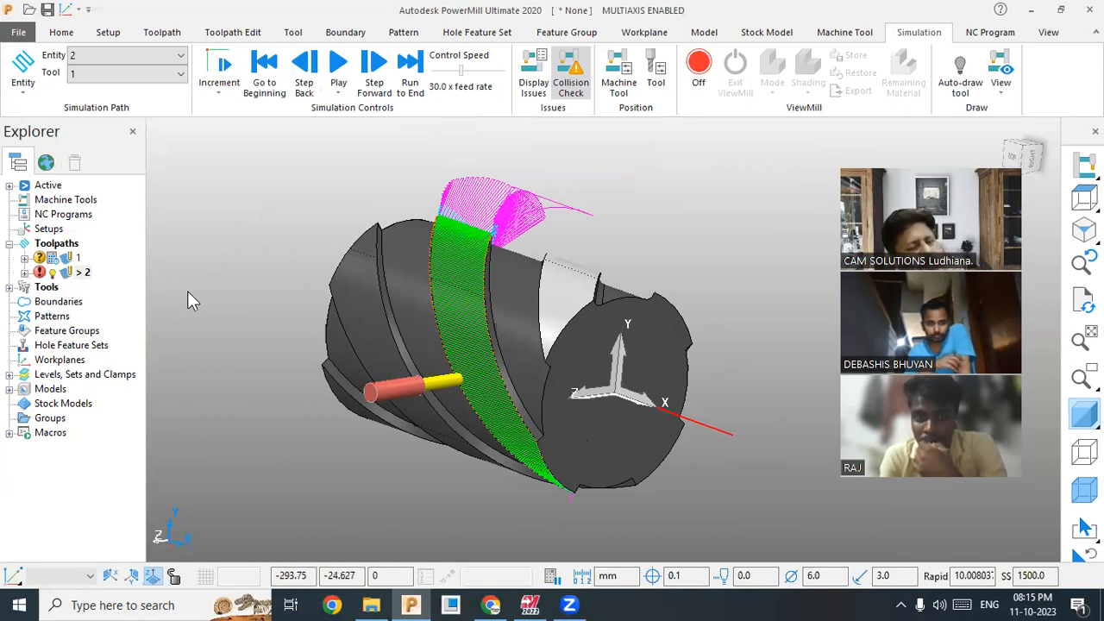
Step: Reopen toolpath 2 for editing, set the pattern's start corner to Min U max V and recalculate it
right_click(83, 272)
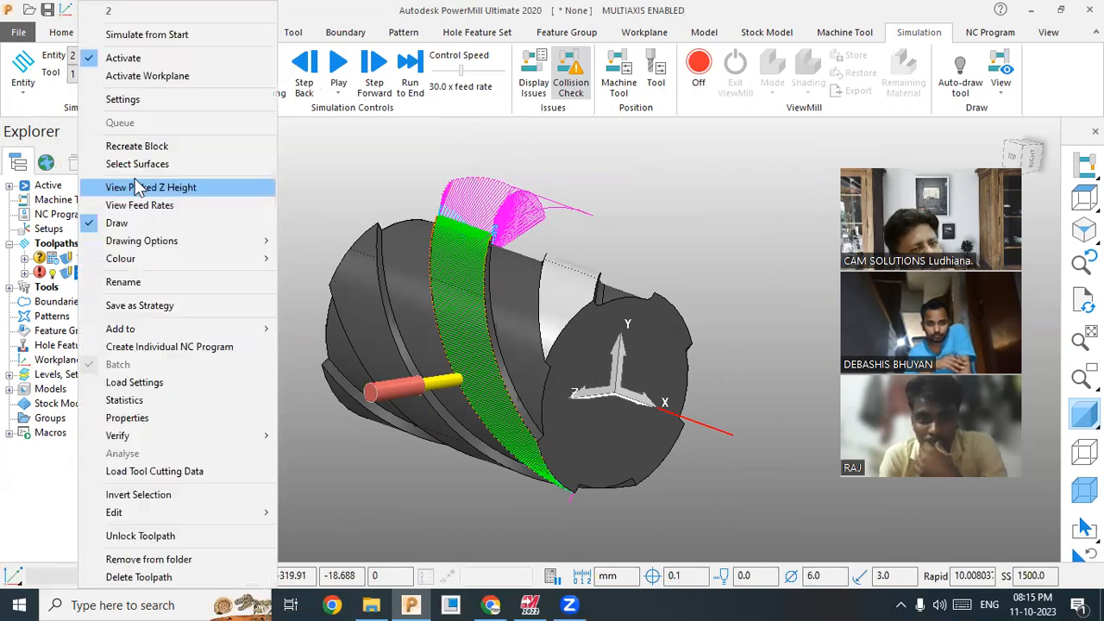
left_click(148, 101)
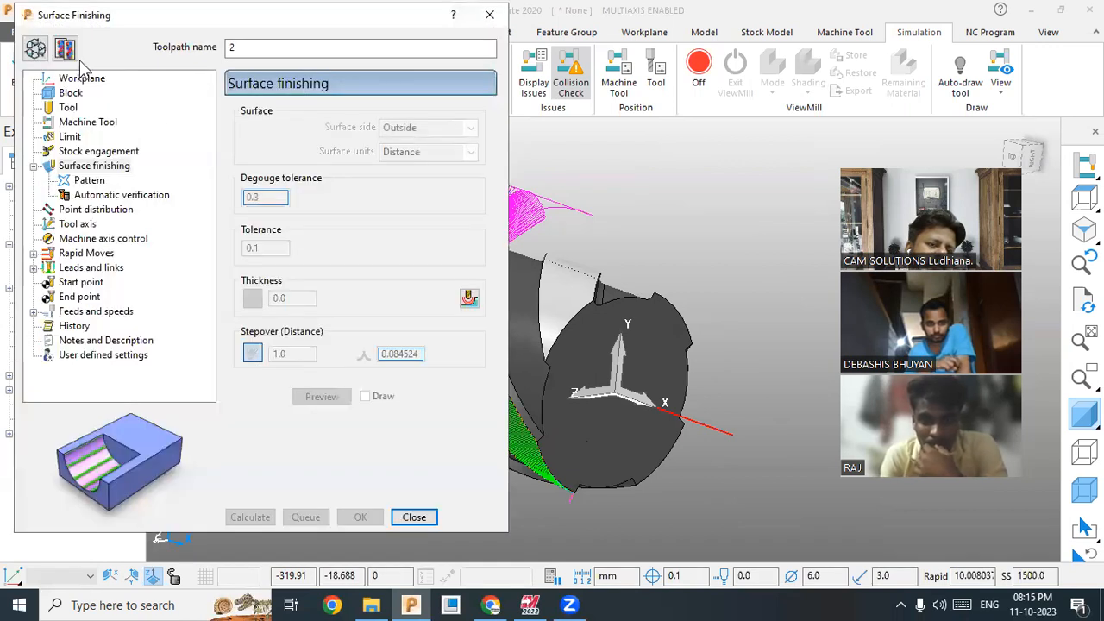
left_click(34, 47)
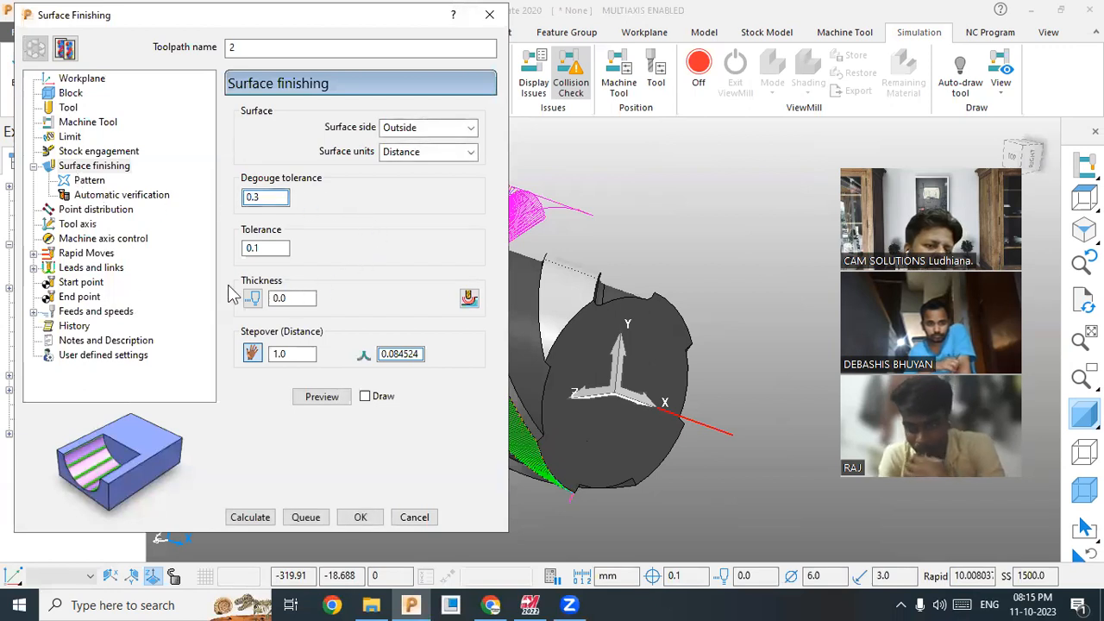
left_click(90, 182)
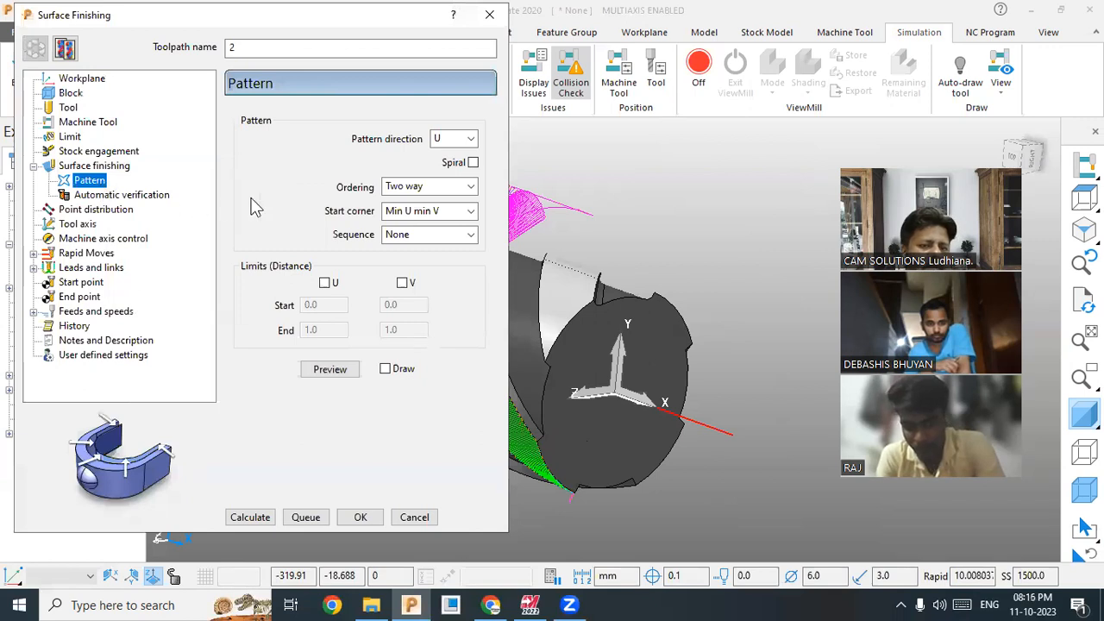
left_click(427, 221)
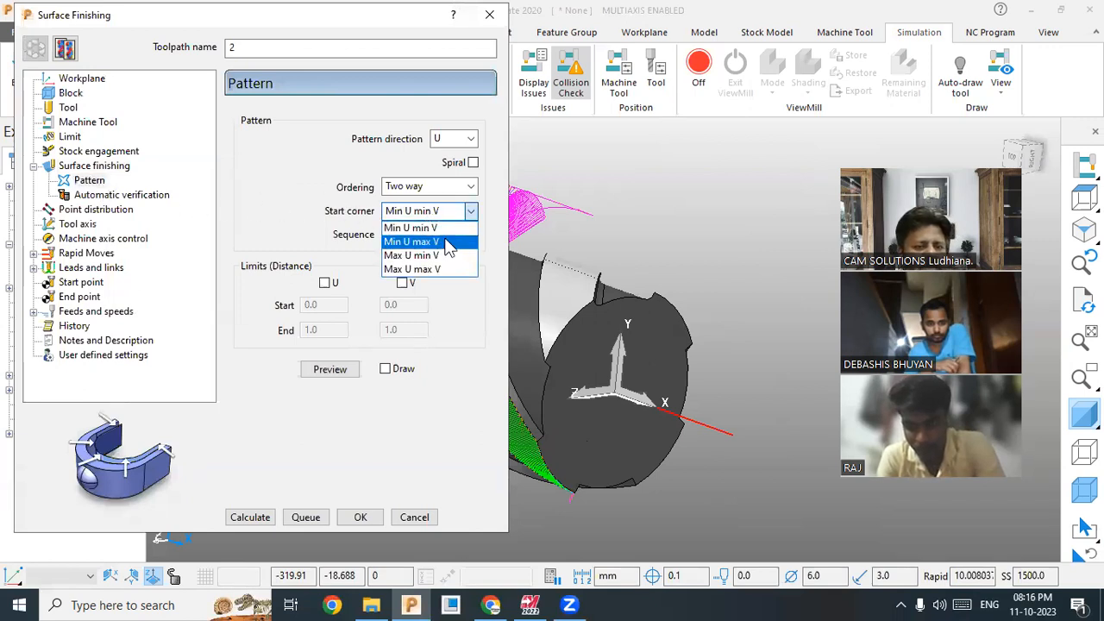
left_click(447, 243)
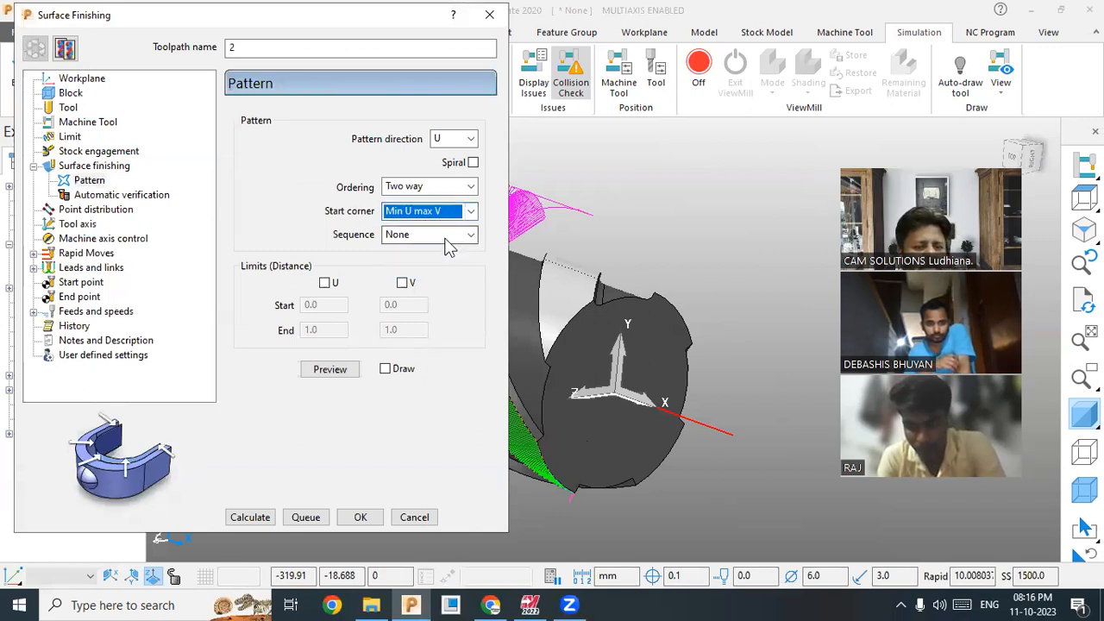
left_click(250, 517)
middle_click_drag(567, 450, 673, 336)
scroll(684, 278, "up", 3)
middle_click_drag(685, 281, 482, 342)
middle_click_drag(608, 314, 754, 202)
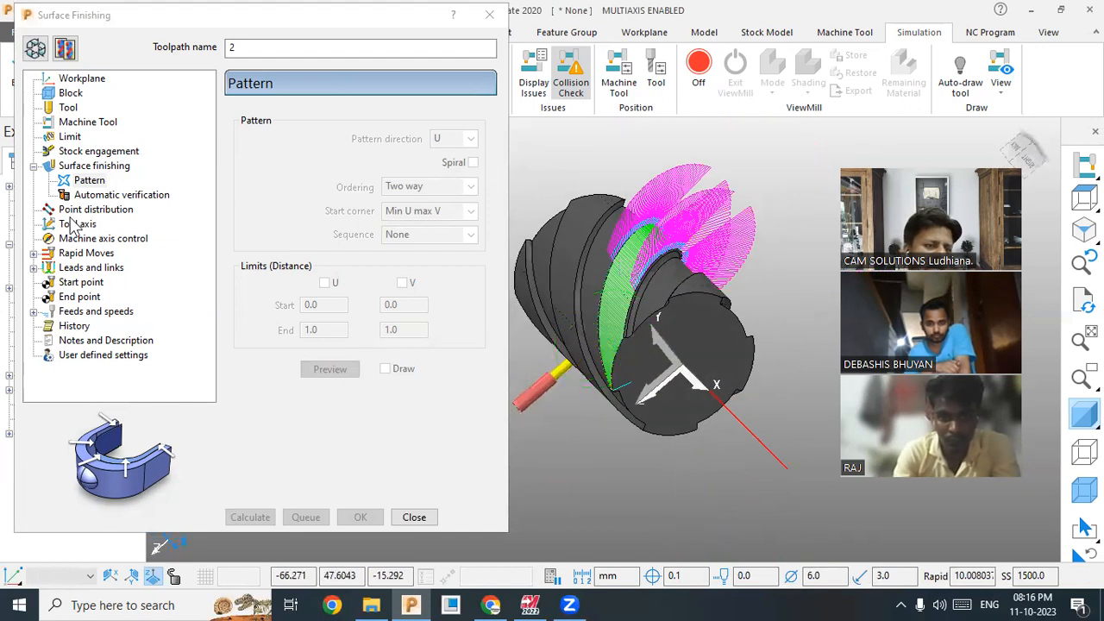
Step: Set toolpath 2's first and second link choices to On surface and the default link to Skim, then recalculate it
left_click(34, 267)
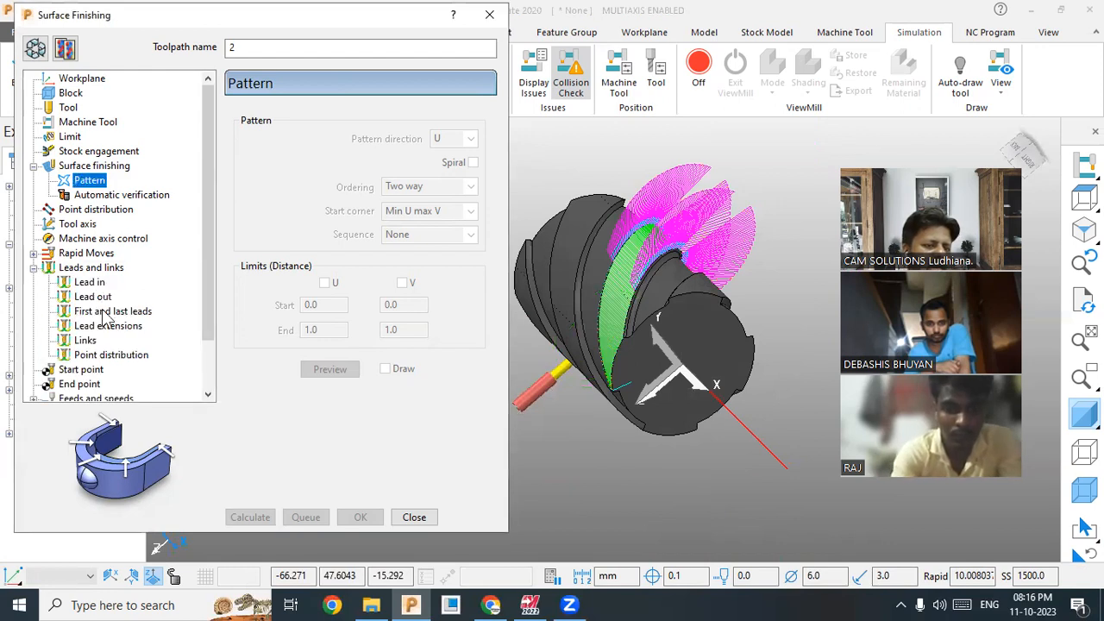
left_click(85, 341)
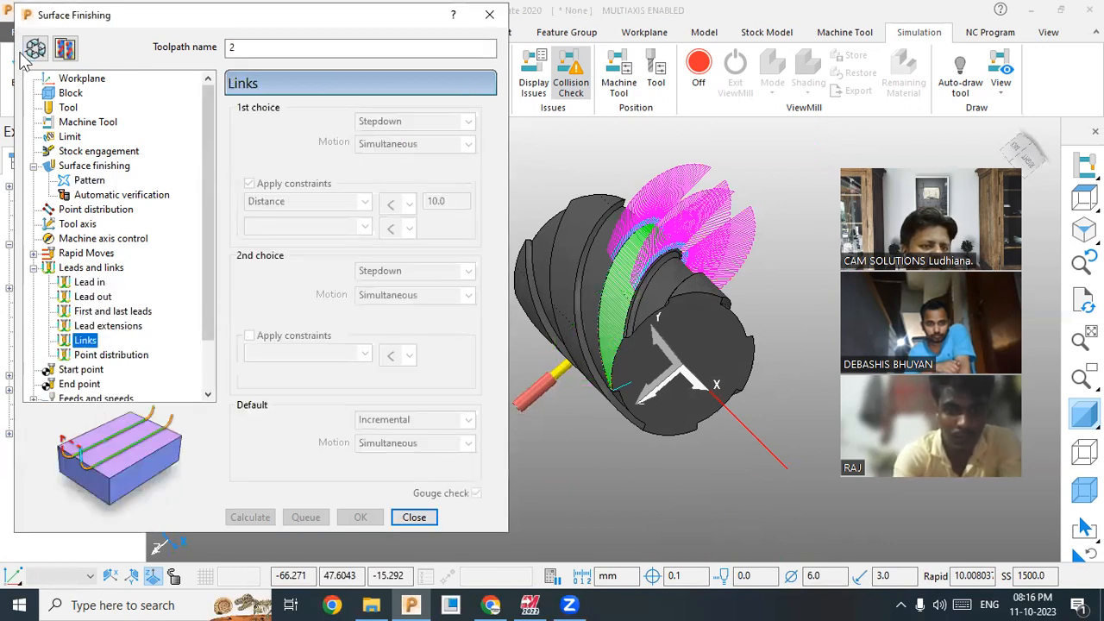
left_click(399, 421)
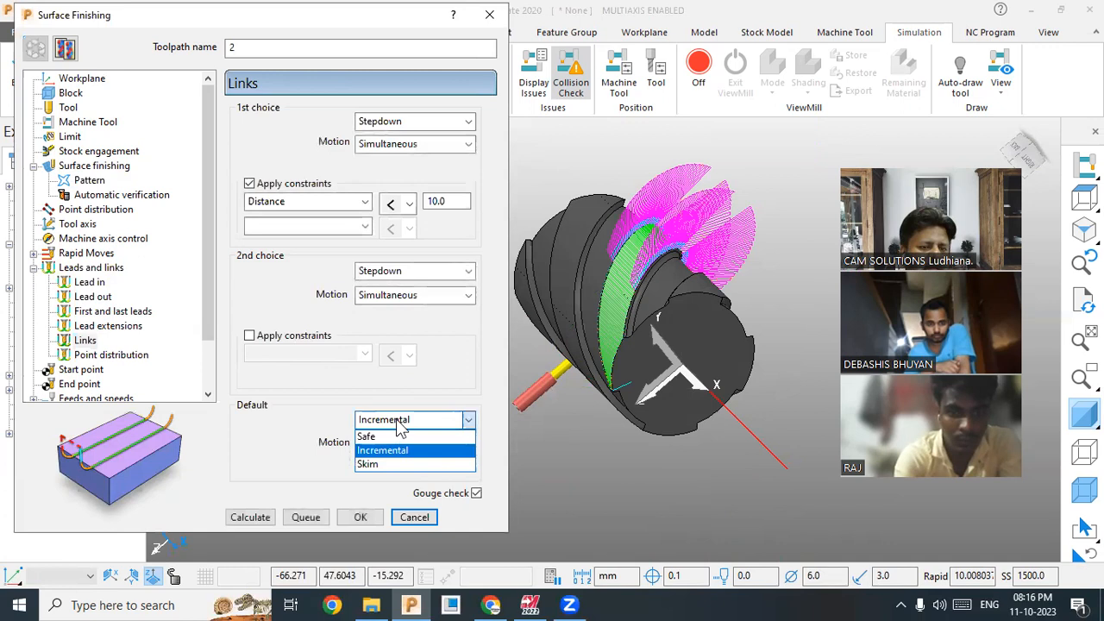
left_click(431, 464)
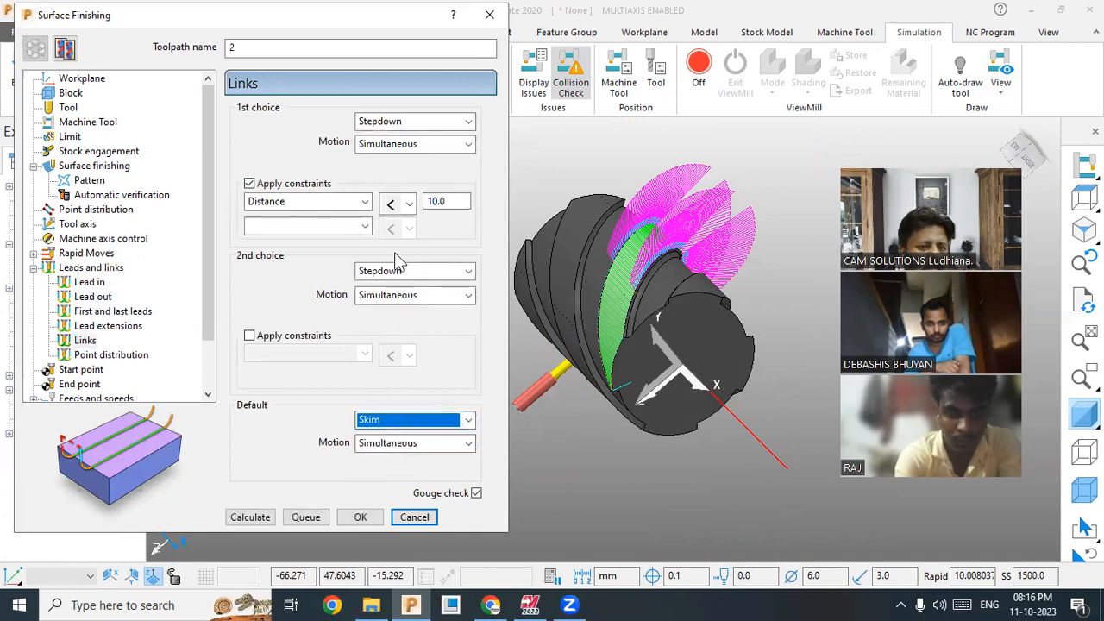
left_click(414, 122)
left_click(406, 178)
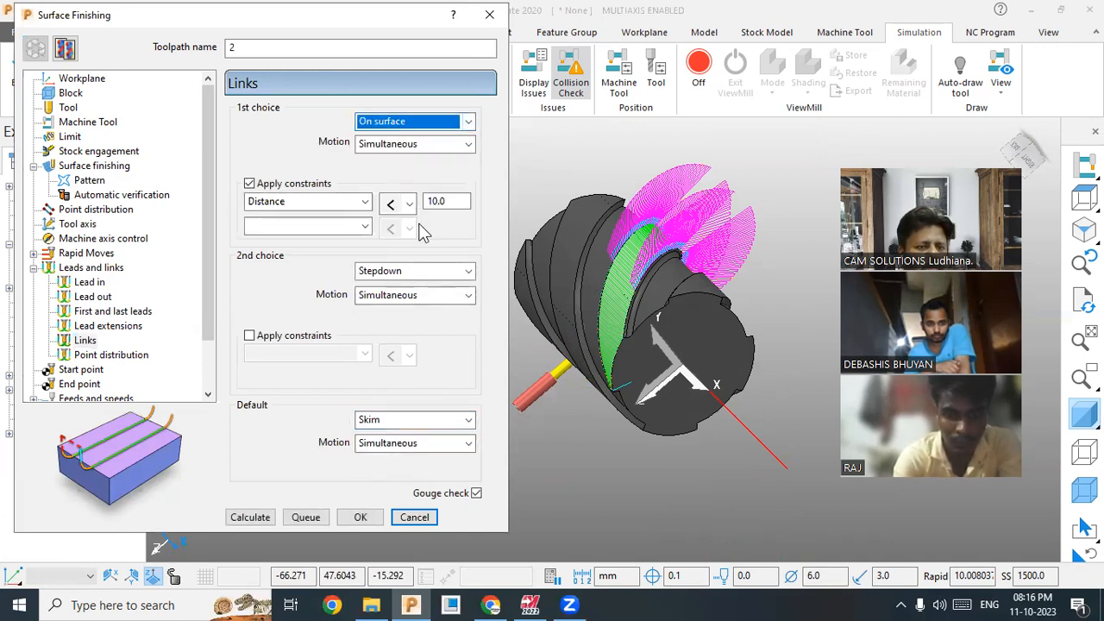
left_click(433, 272)
left_click(422, 326)
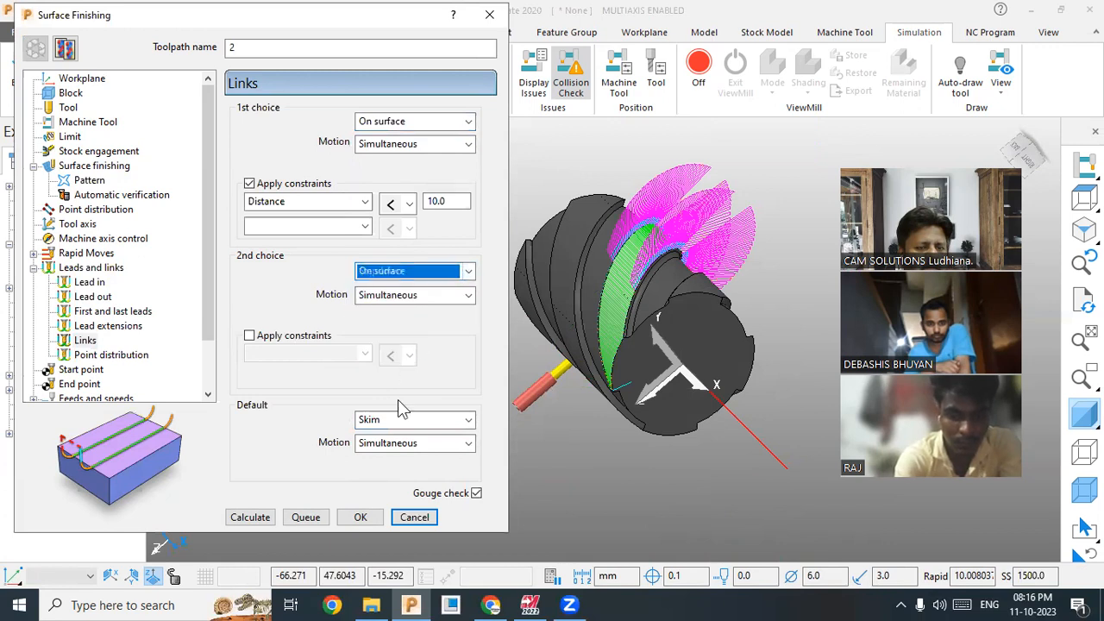
left_click(265, 519)
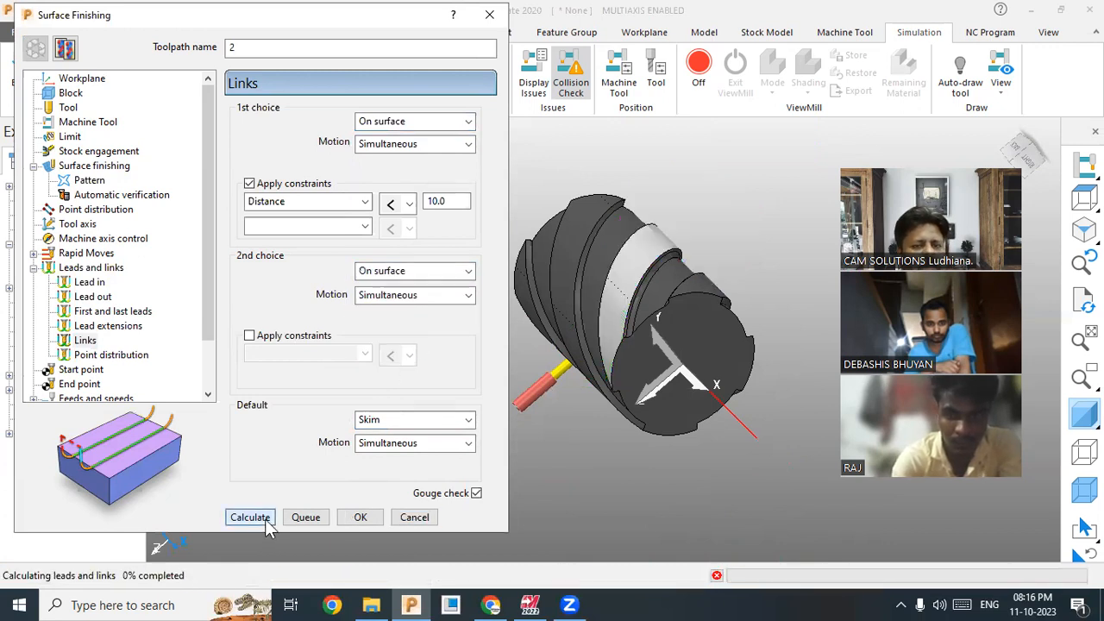
scroll(684, 240, "up", 2)
middle_click_drag(684, 241, 749, 221)
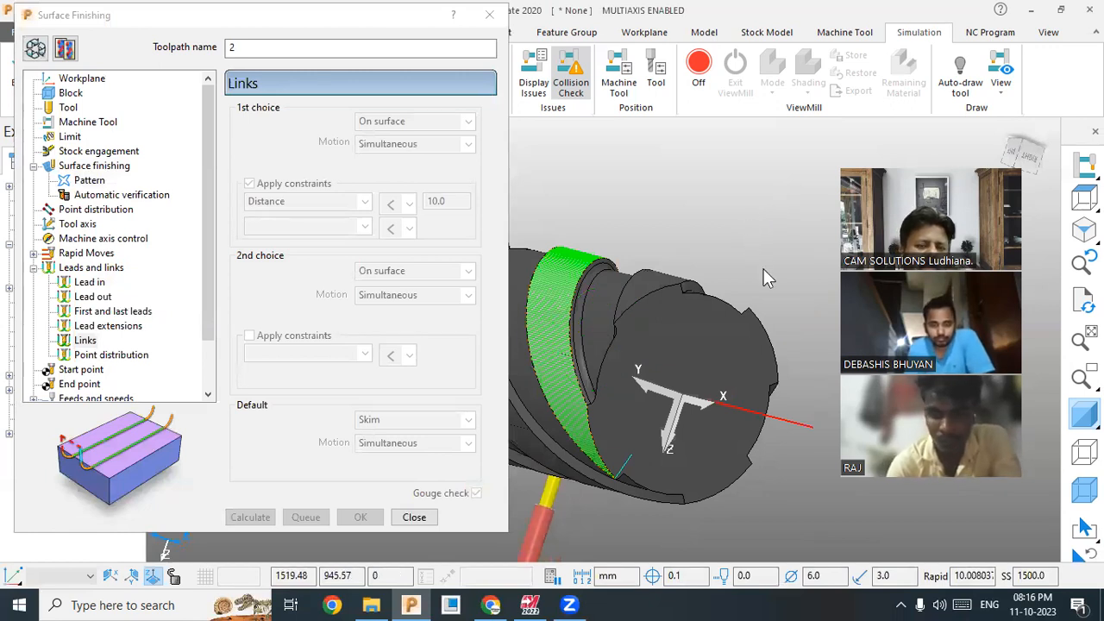
Step: Reopen toolpath 2 for editing, review its surface finishing and tool axis settings, and hide the shaded model to examine the links
left_click(35, 50)
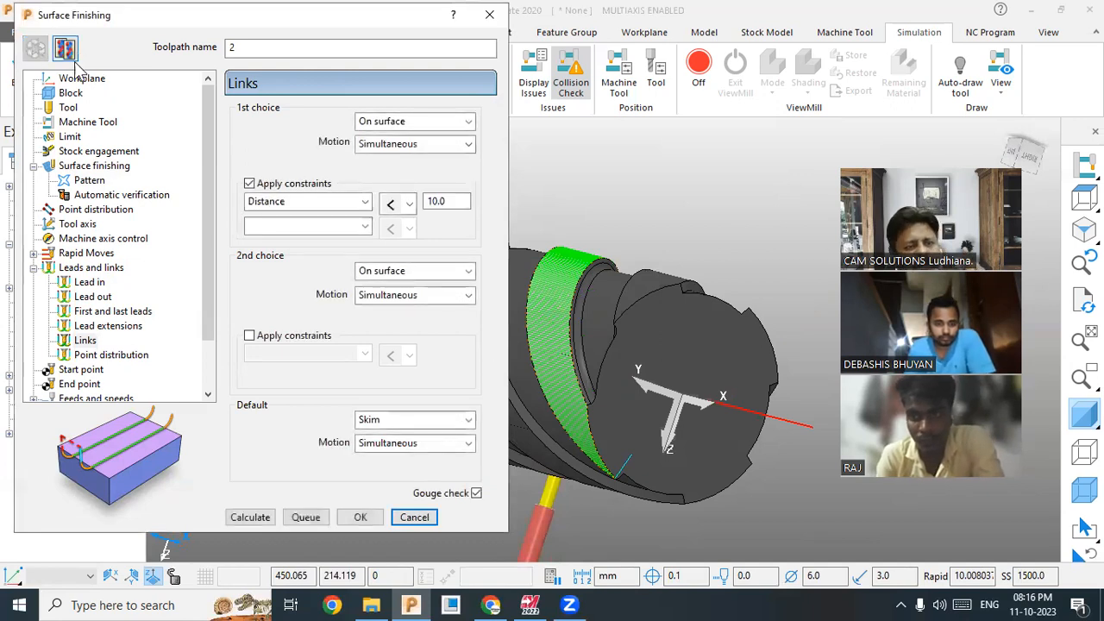
left_click(93, 166)
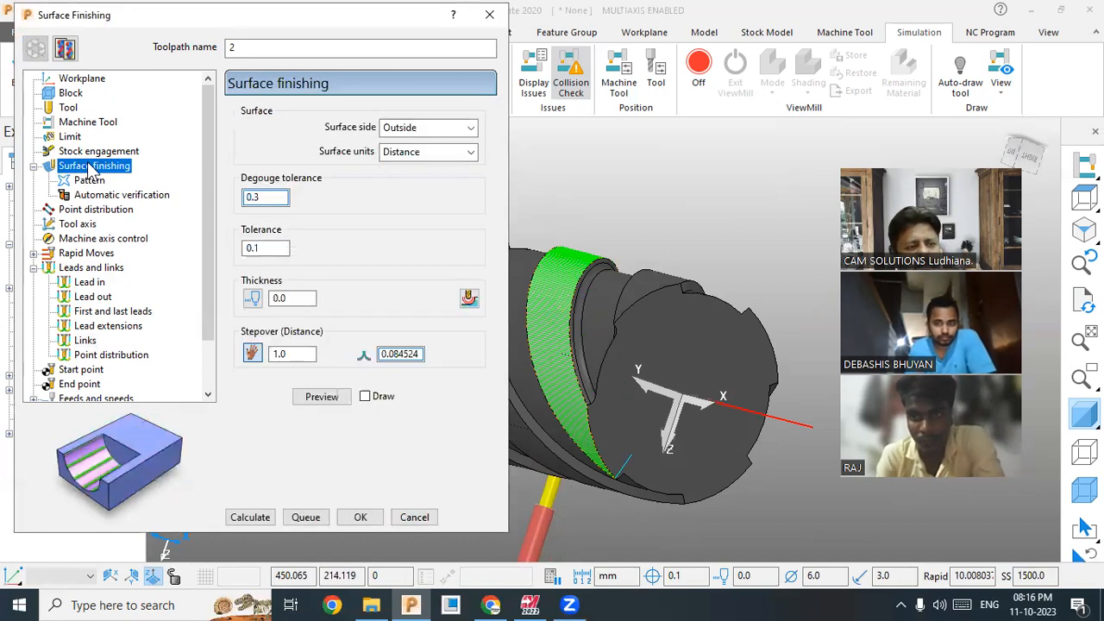
left_click(89, 224)
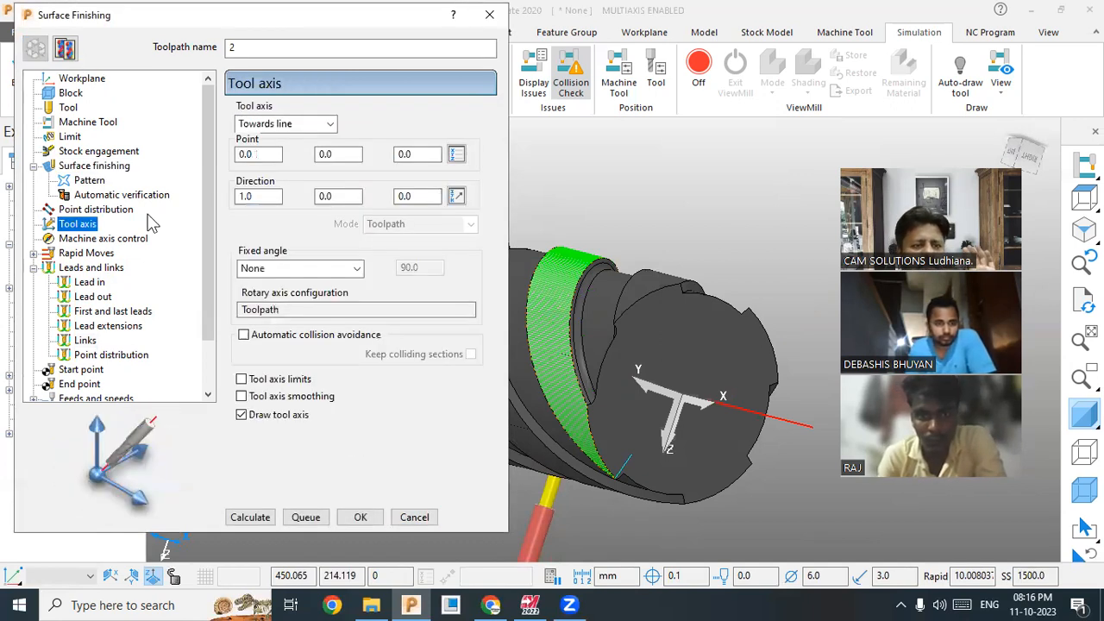
left_click(251, 198)
scroll(719, 204, "down", 2)
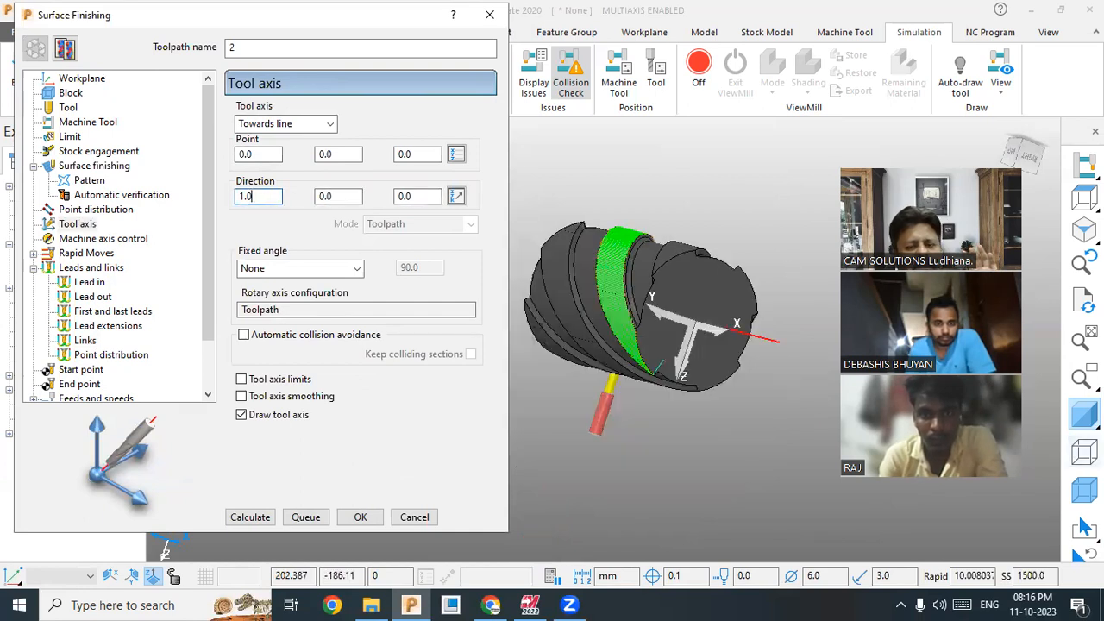
left_click(1082, 416)
left_click(1083, 415)
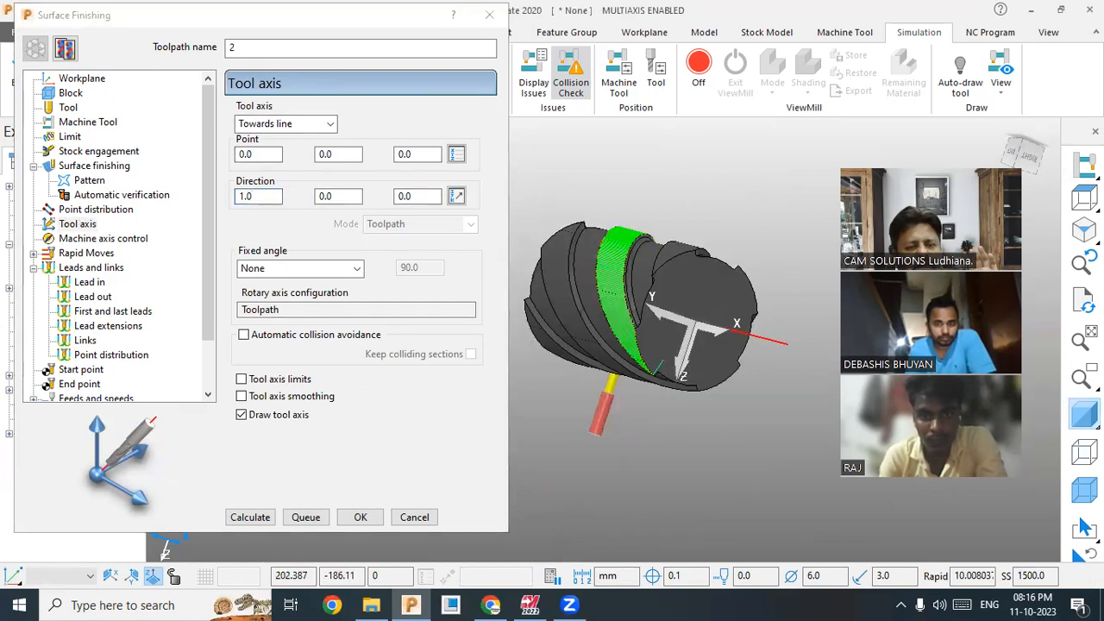
left_click(1083, 416)
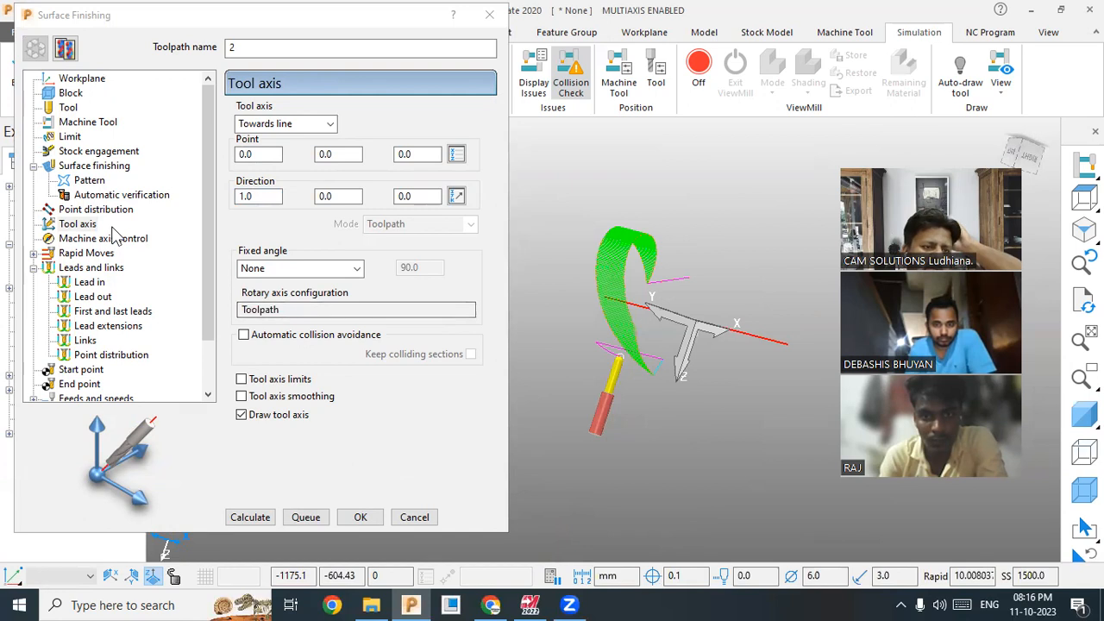
Step: Set the cylindrical safe area's plunge radius to 90 and rapid radius to 110, and recalculate the toolpath
left_click(98, 252)
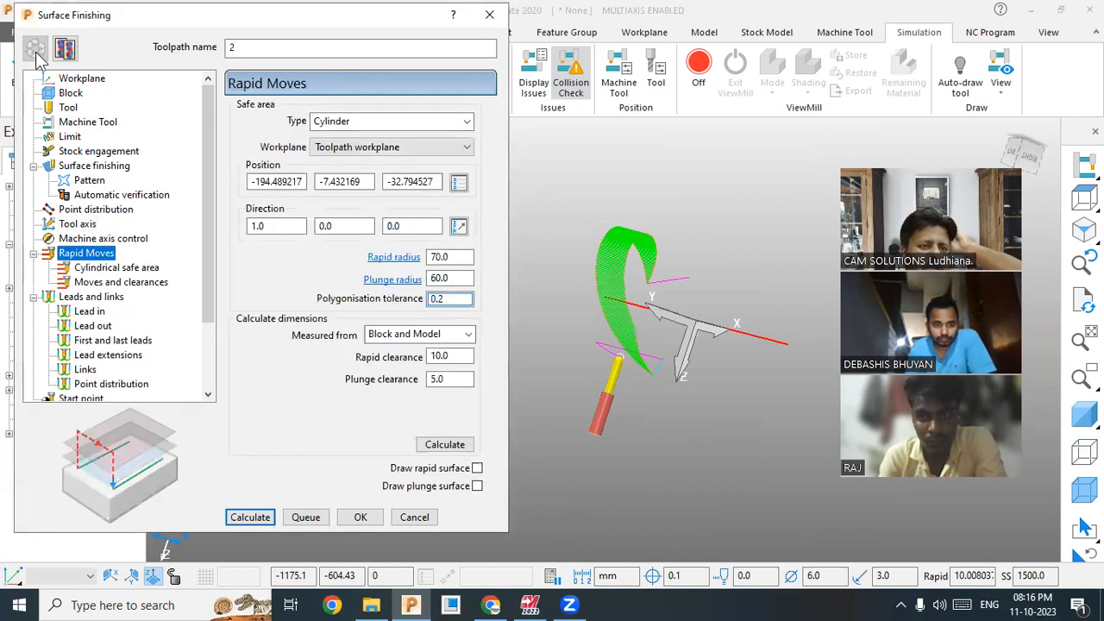
double_click(460, 258)
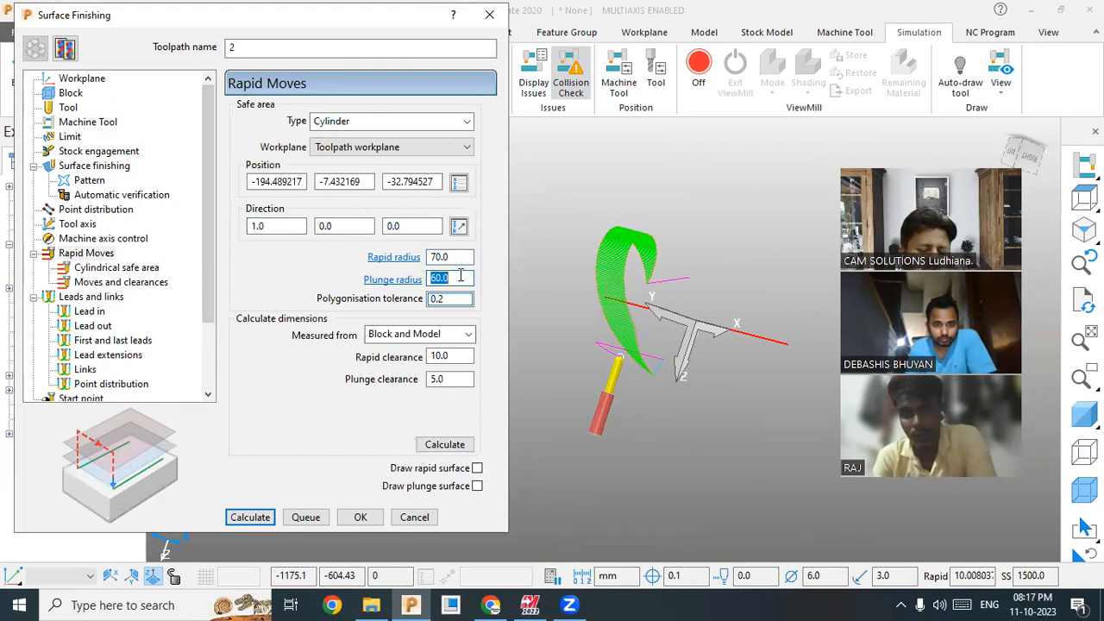
type("90")
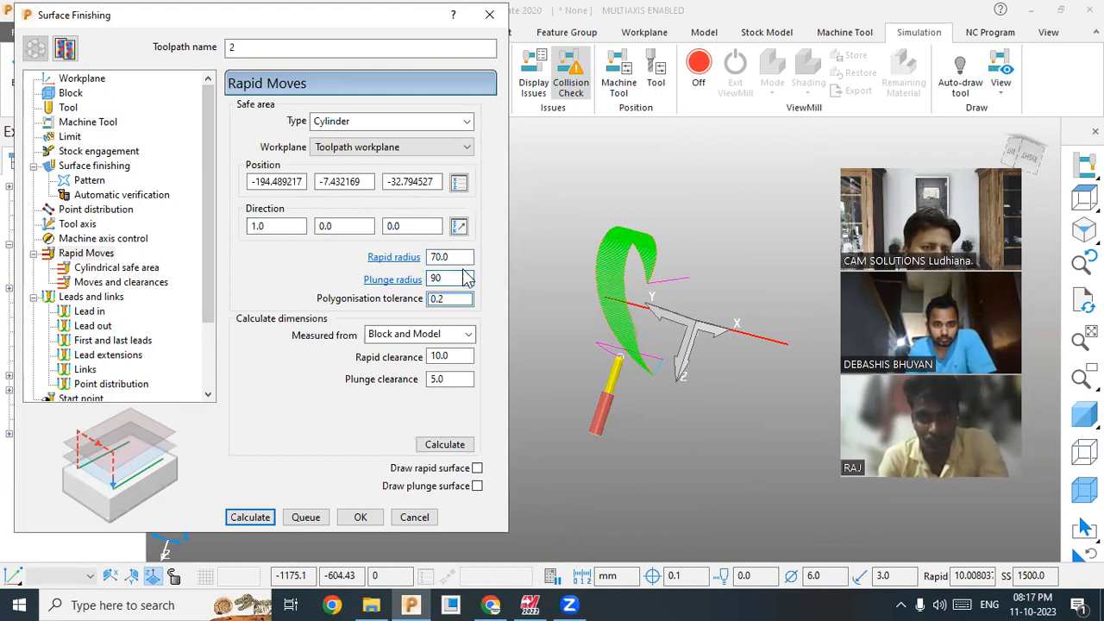
type("11")
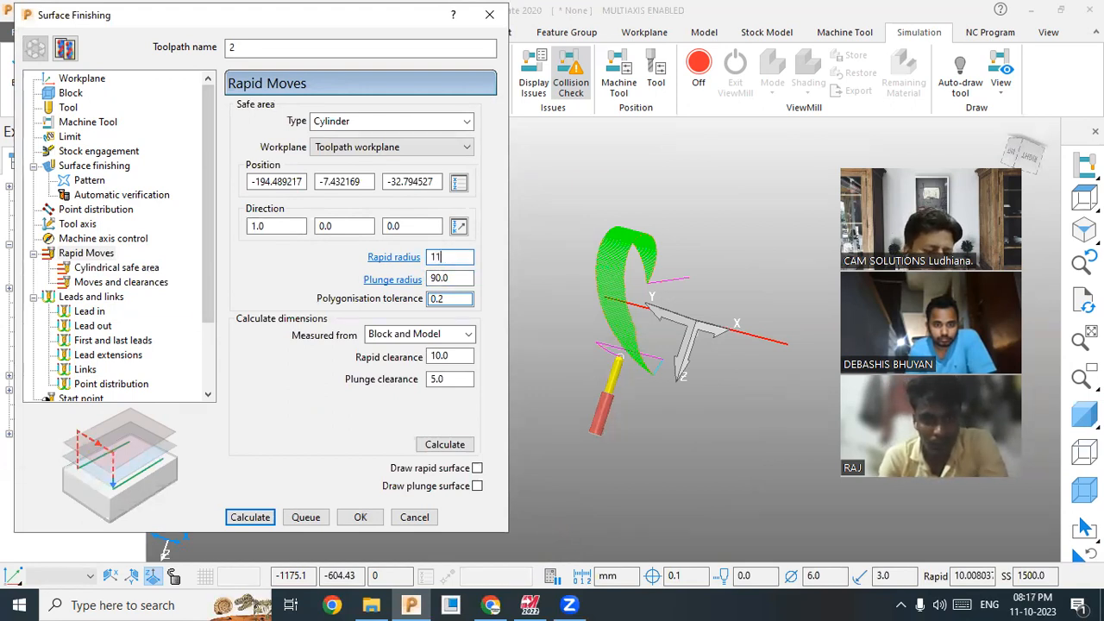
type("0")
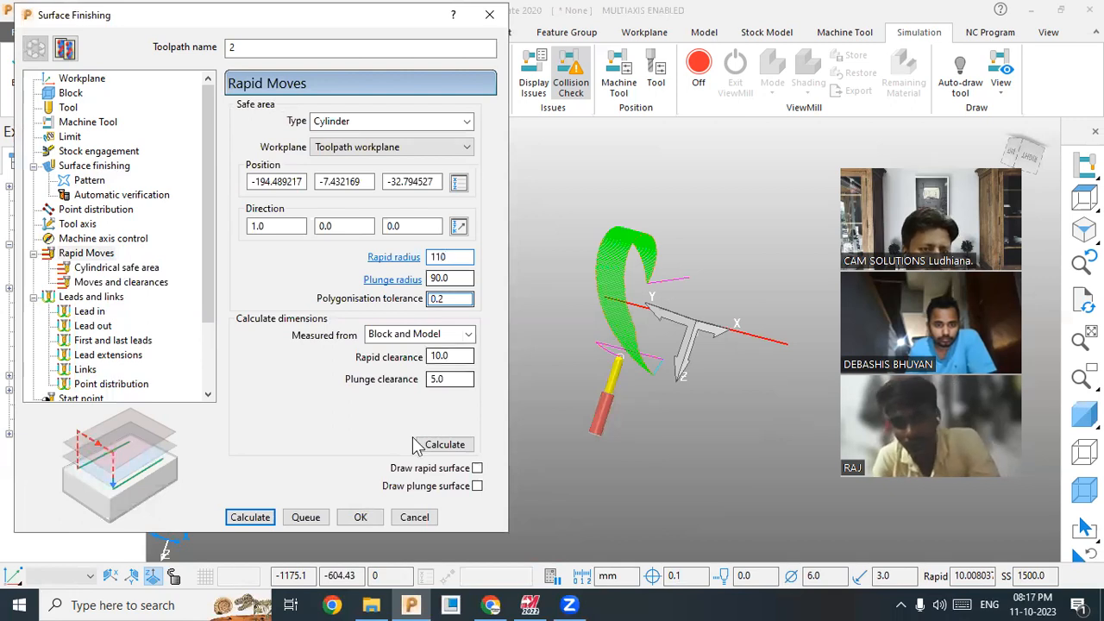
left_click(252, 519)
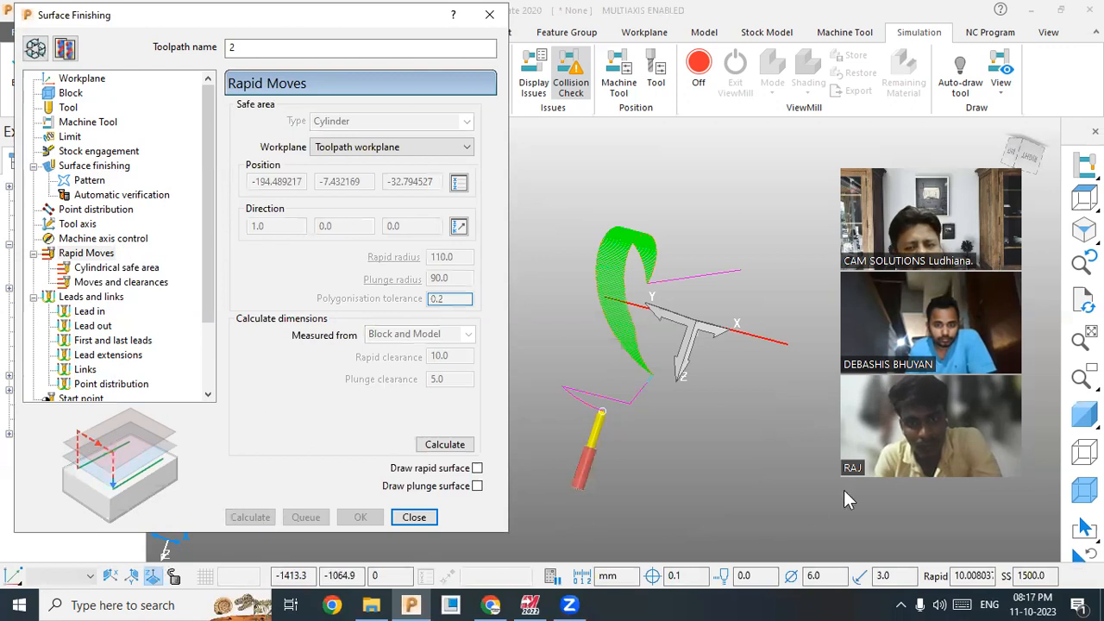
Step: Close the toolpath settings, show the shaded model again and play the simulation of toolpath 2 from its start
left_click(412, 518)
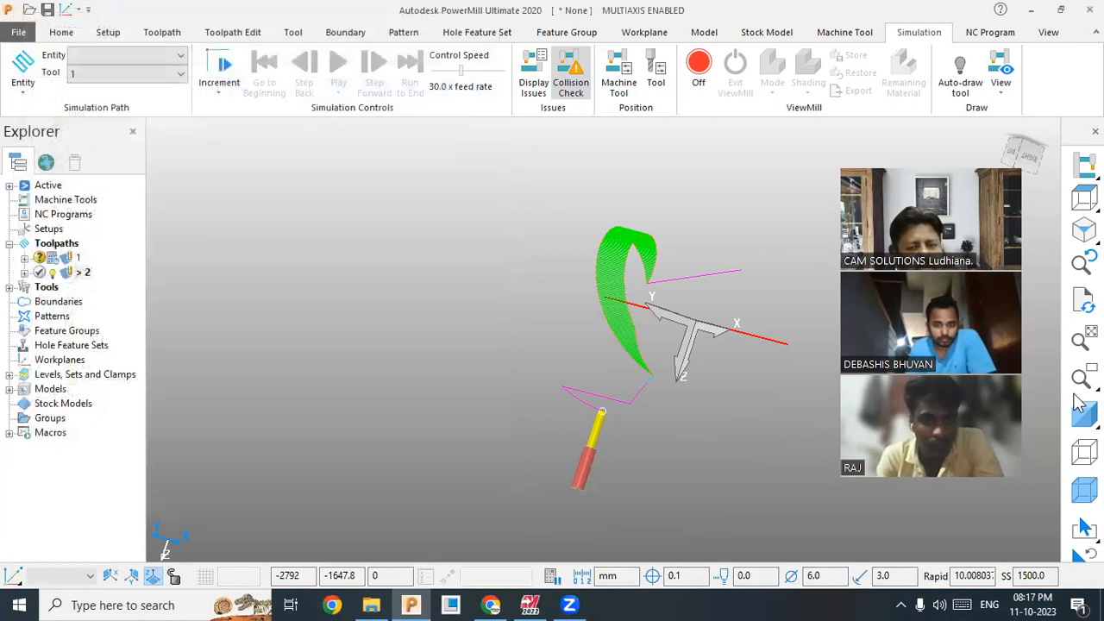
left_click(1082, 413)
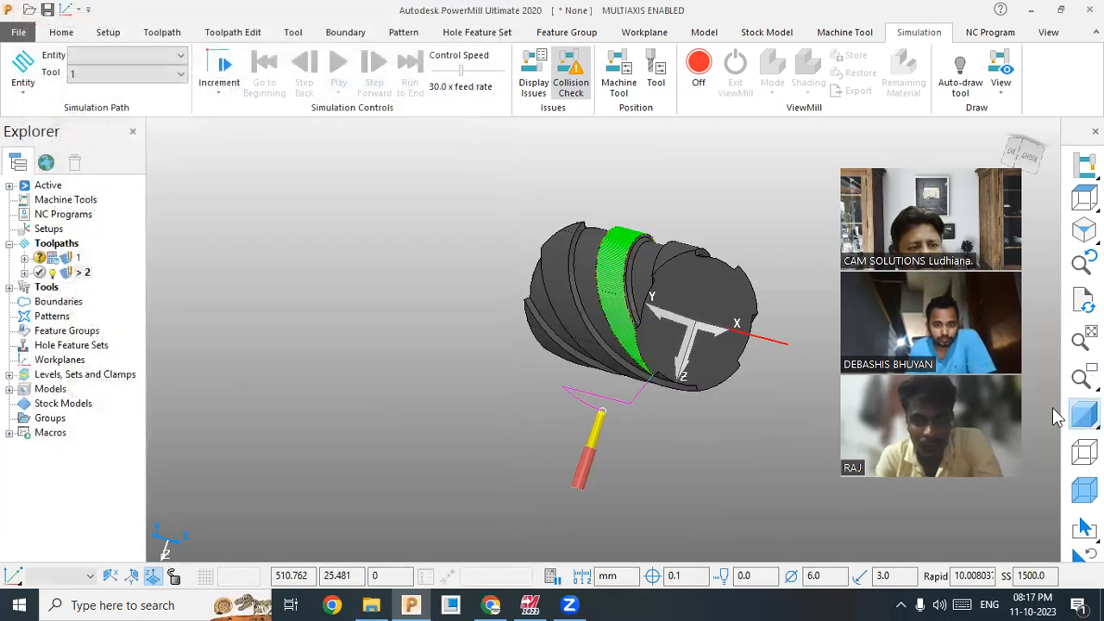
right_click(78, 280)
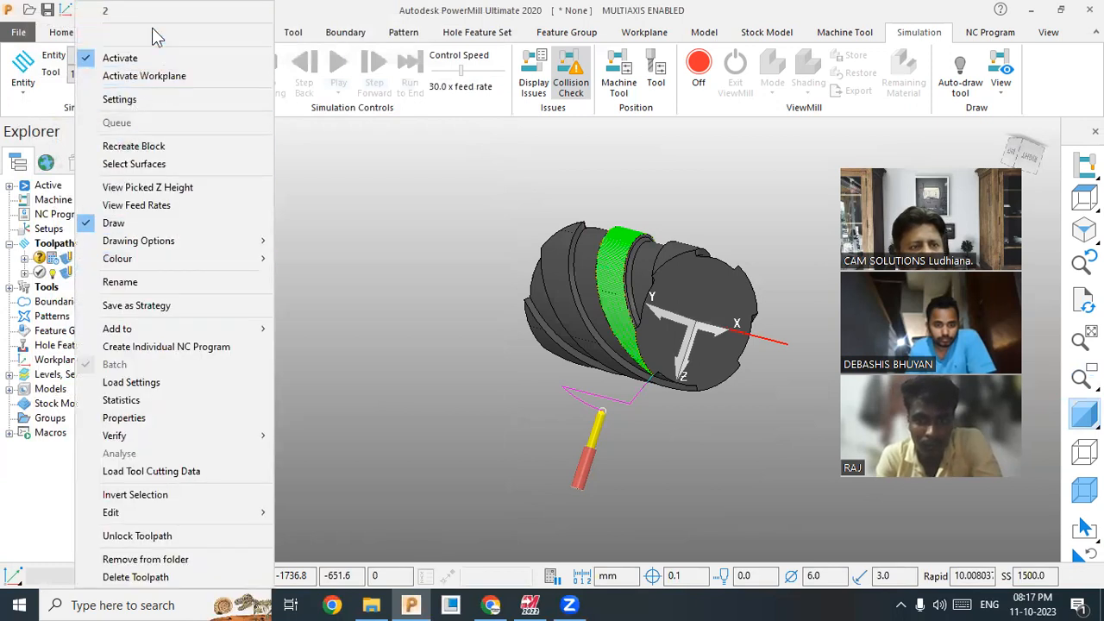
left_click(155, 34)
left_click(336, 66)
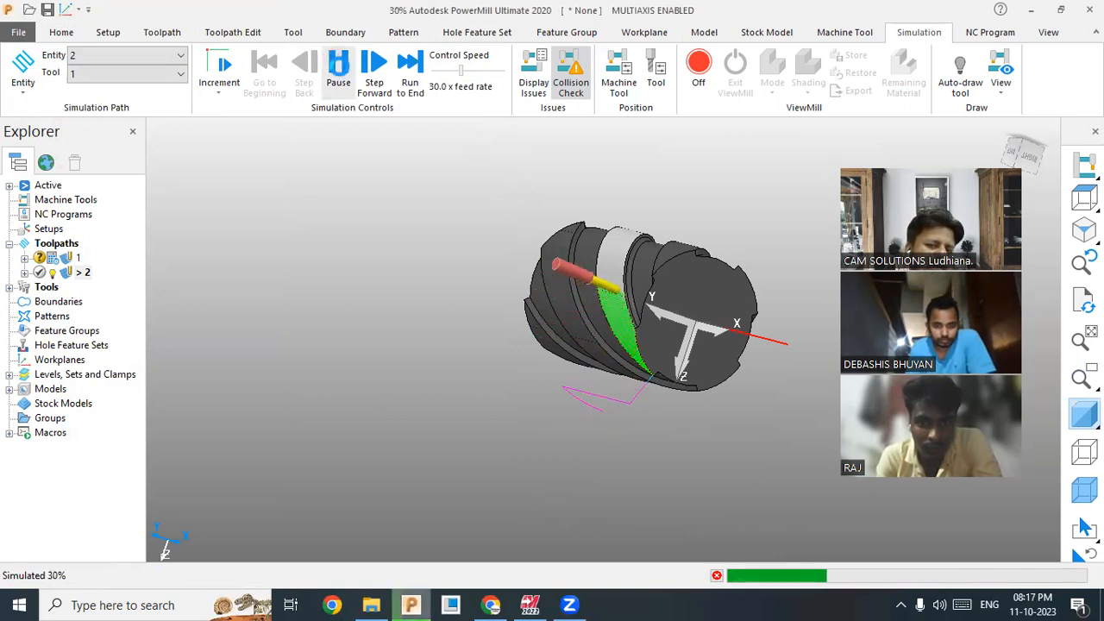
Step: Reopen toolpath 2's settings for editing, change the pattern direction to V and recalculate it
right_click(82, 282)
left_click(142, 103)
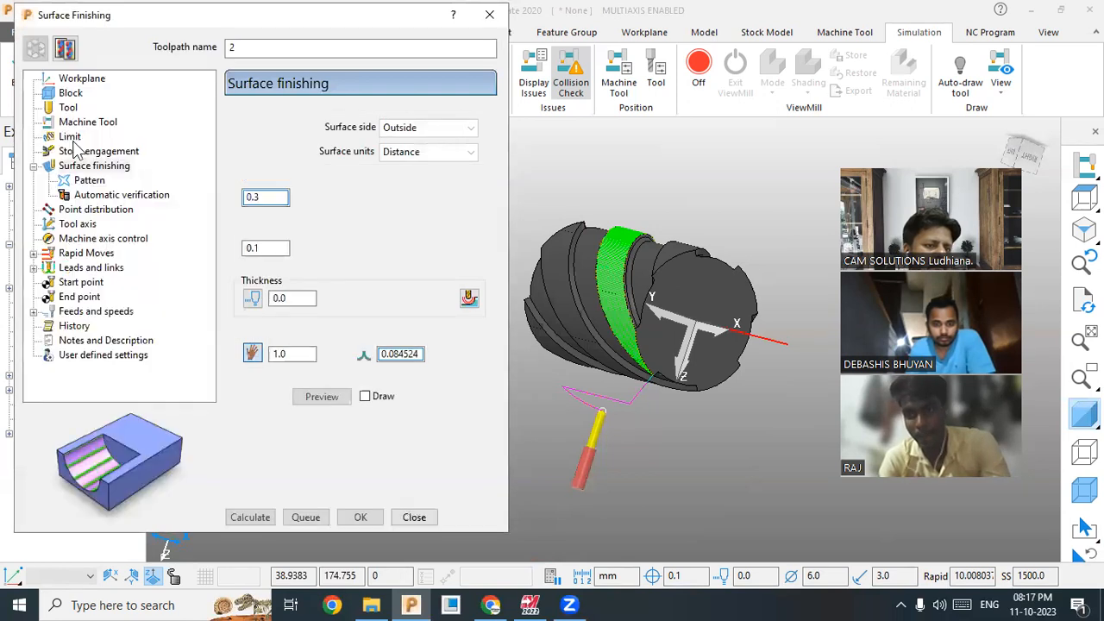
left_click(89, 180)
left_click(468, 140)
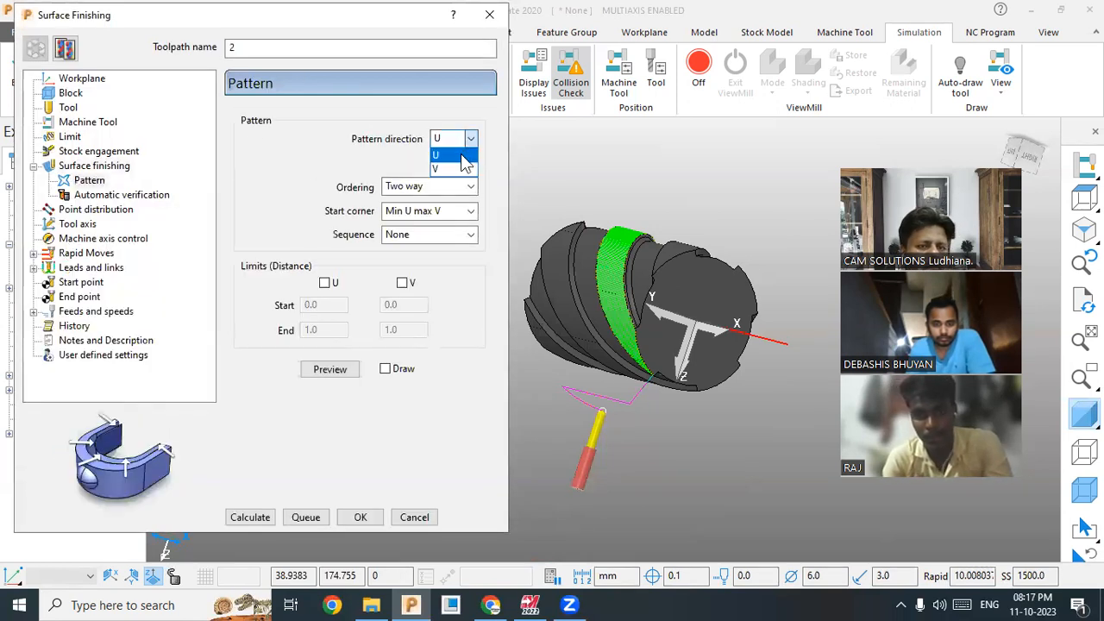
left_click(444, 162)
left_click(259, 518)
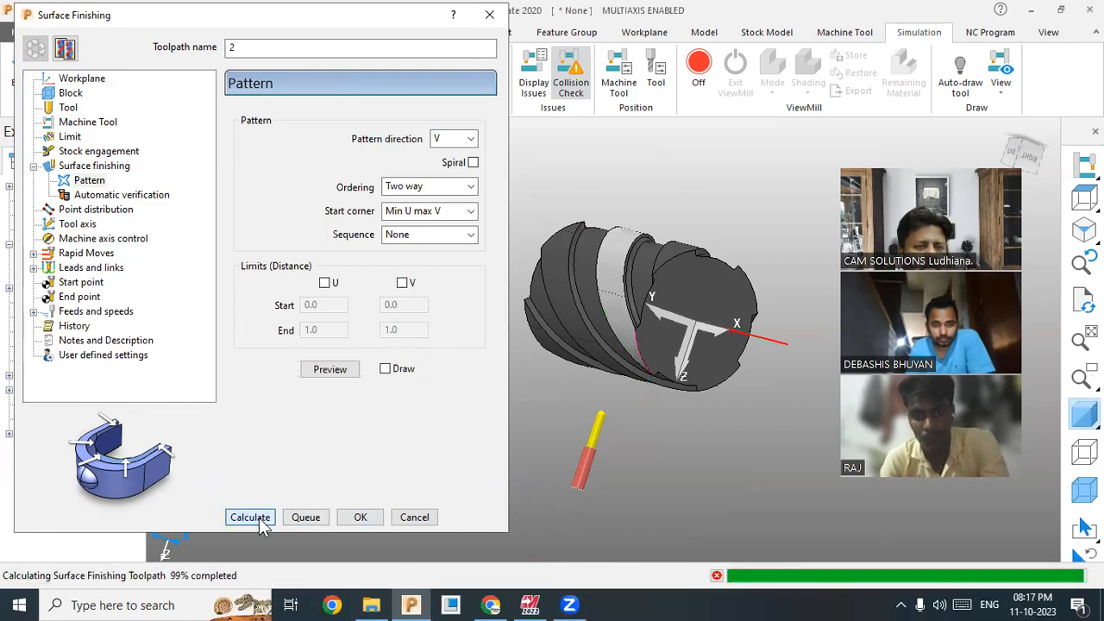
scroll(680, 252, "up", 4)
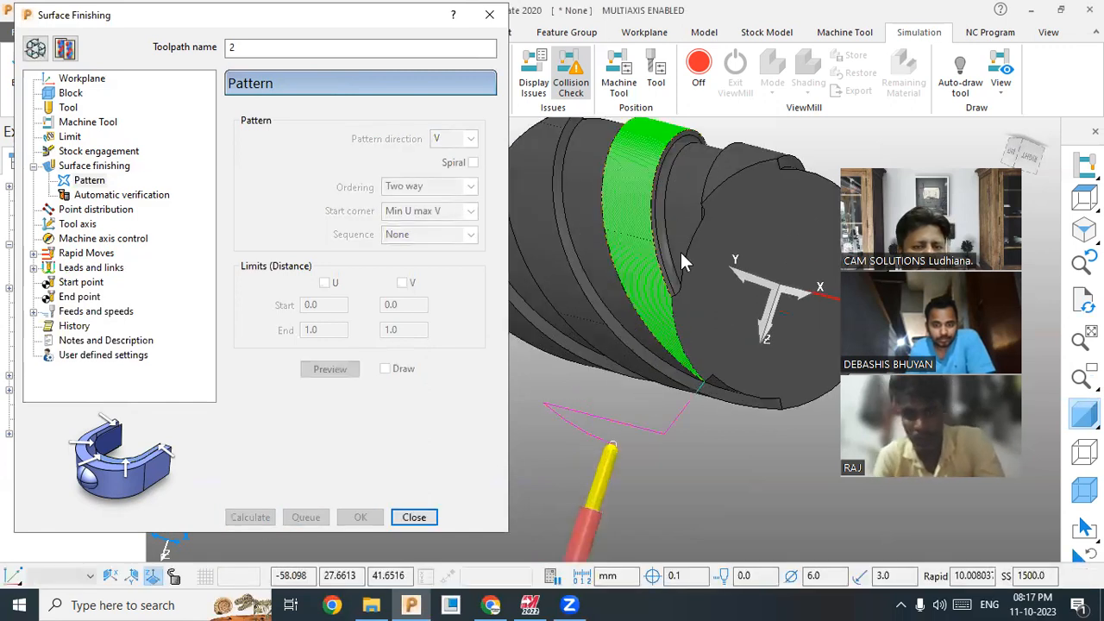
middle_click_drag(668, 294, 796, 252)
Step: Close the surface finishing settings and simulate the V-direction toolpath from its start
left_click(413, 517)
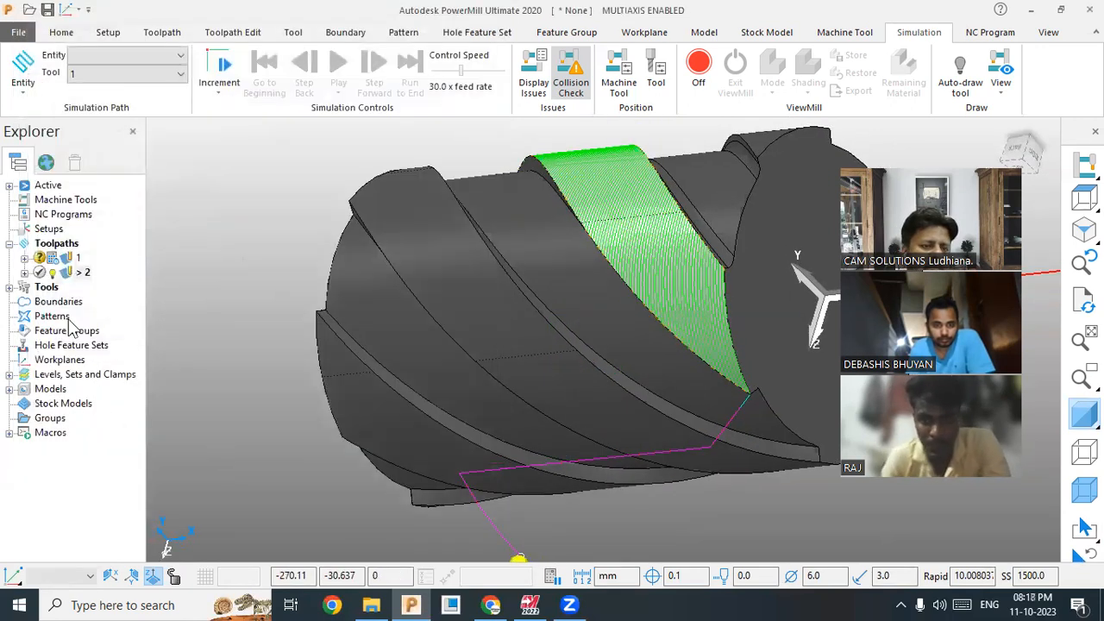
right_click(58, 276)
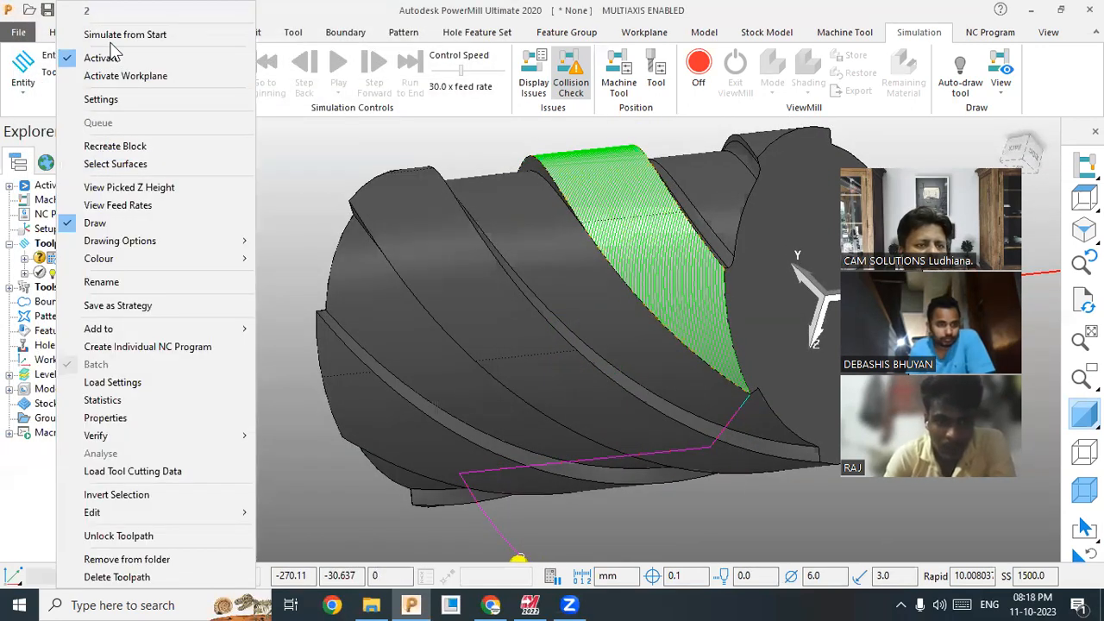
left_click(104, 35)
left_click(338, 65)
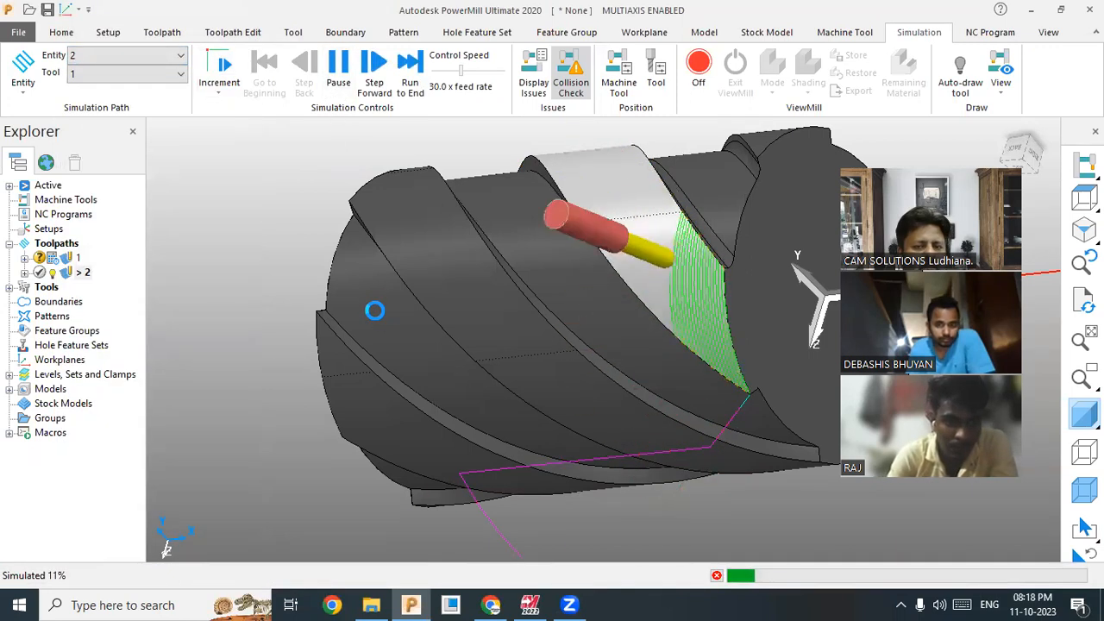
Step: Examine the V-direction passes and their on-surface links along the flute surface's edges, both close up and from a distance
scroll(374, 338, "down", 2)
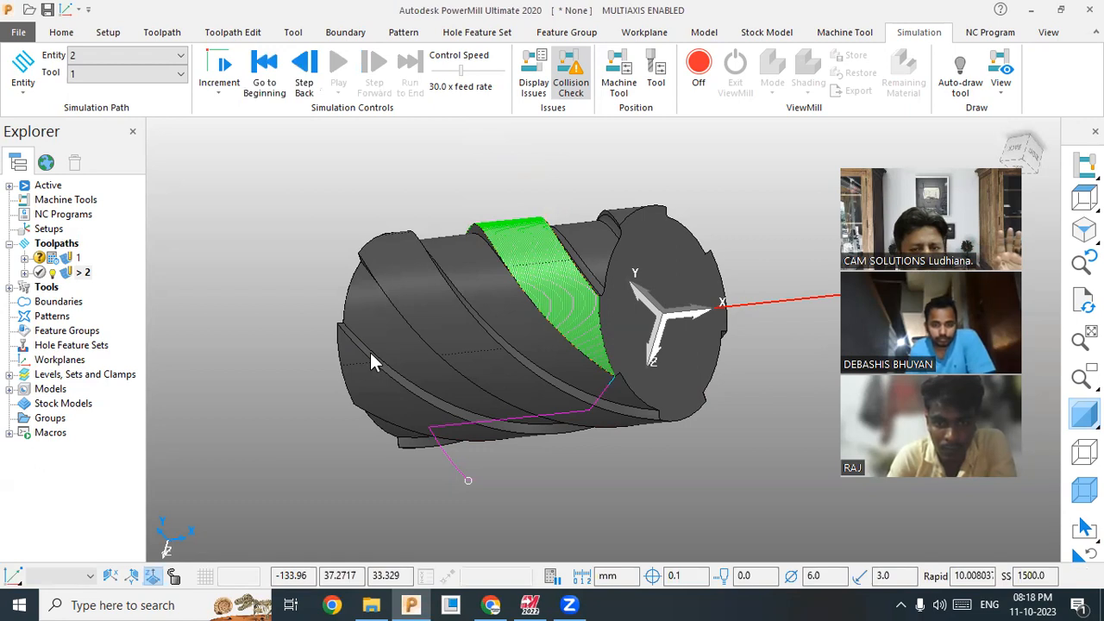
scroll(371, 358, "up", 1)
scroll(577, 268, "up", 2)
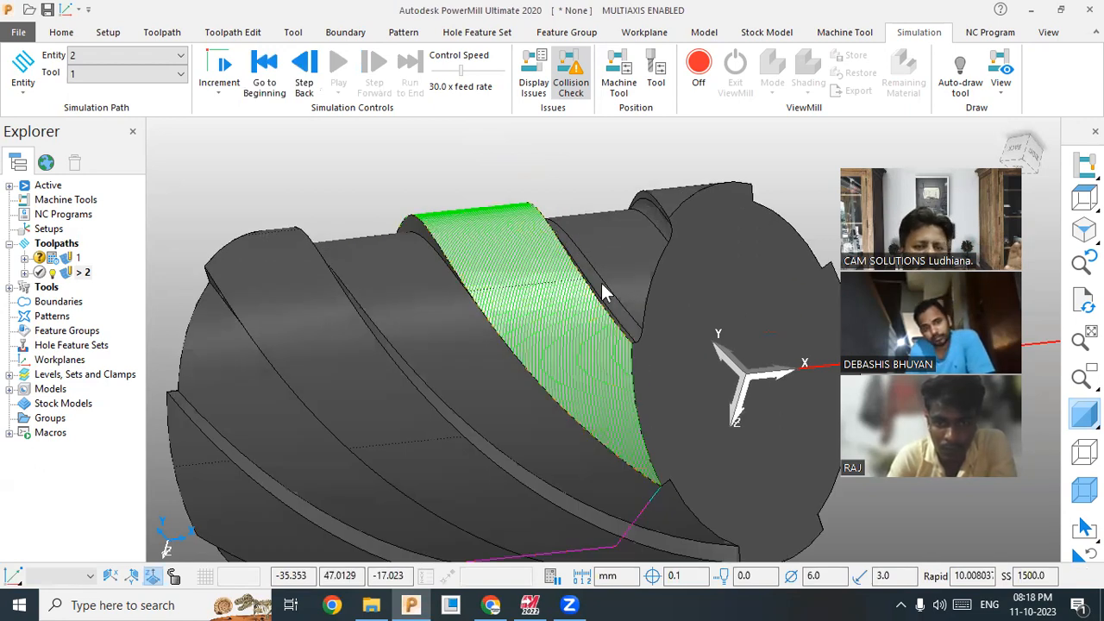
middle_click_drag(638, 346, 674, 224)
scroll(674, 224, "up", 3)
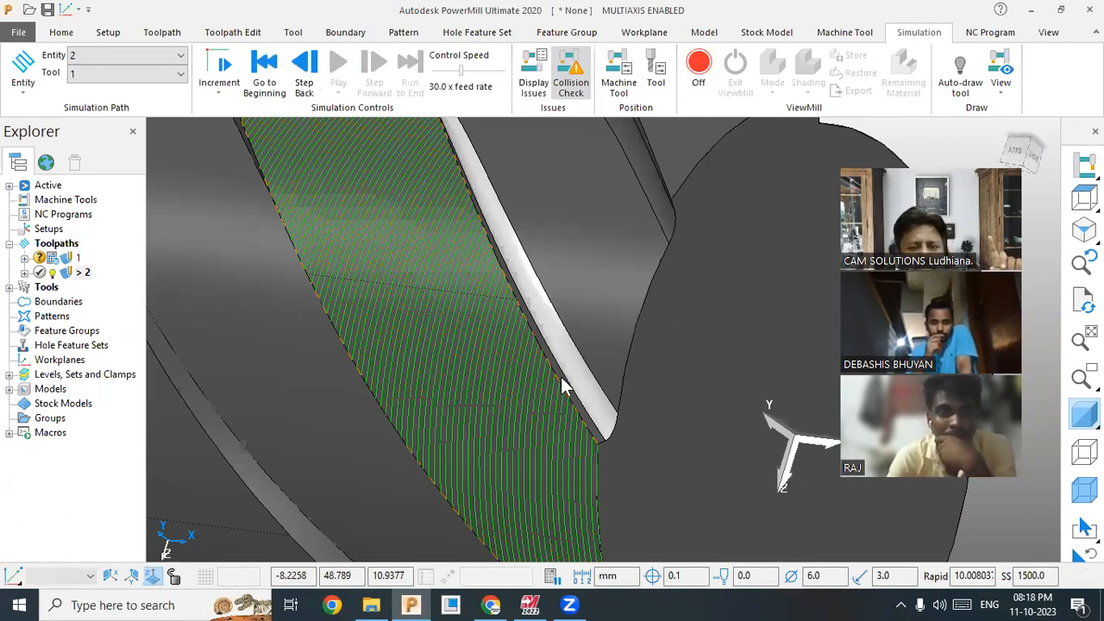
scroll(562, 364, "down", 3)
mouse_move(563, 365)
middle_mouse_down()
mouse_move(545, 402)
mouse_move(561, 347)
middle_mouse_up()
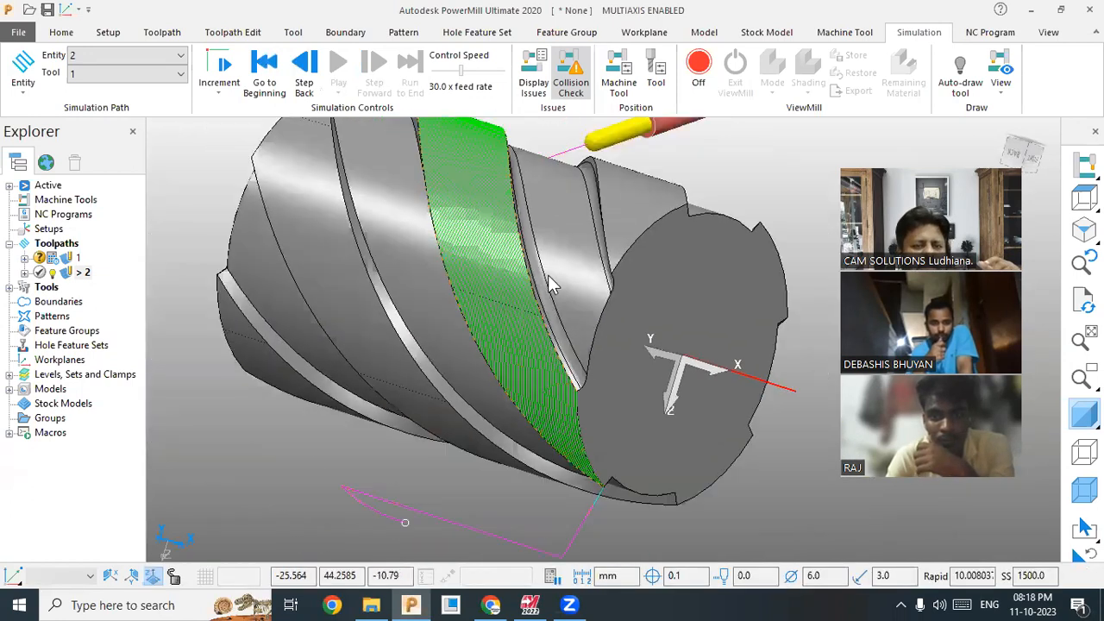
Step: Create a new finishing toolpath using the Projection Surface Finishing strategy
left_click(60, 32)
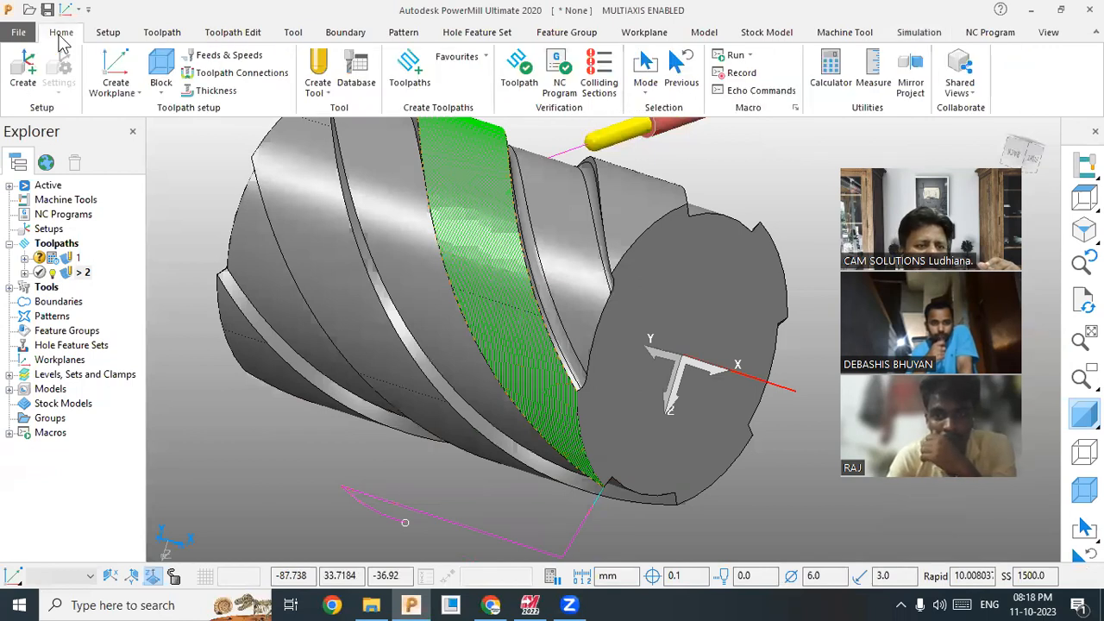
left_click(412, 93)
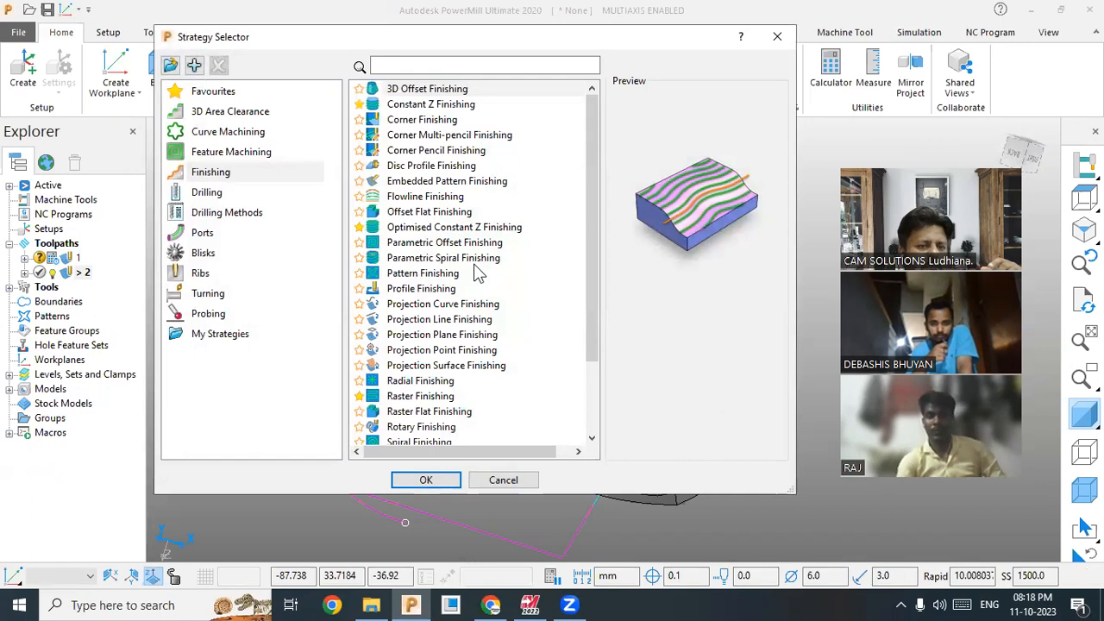
scroll(442, 428, "down", 2)
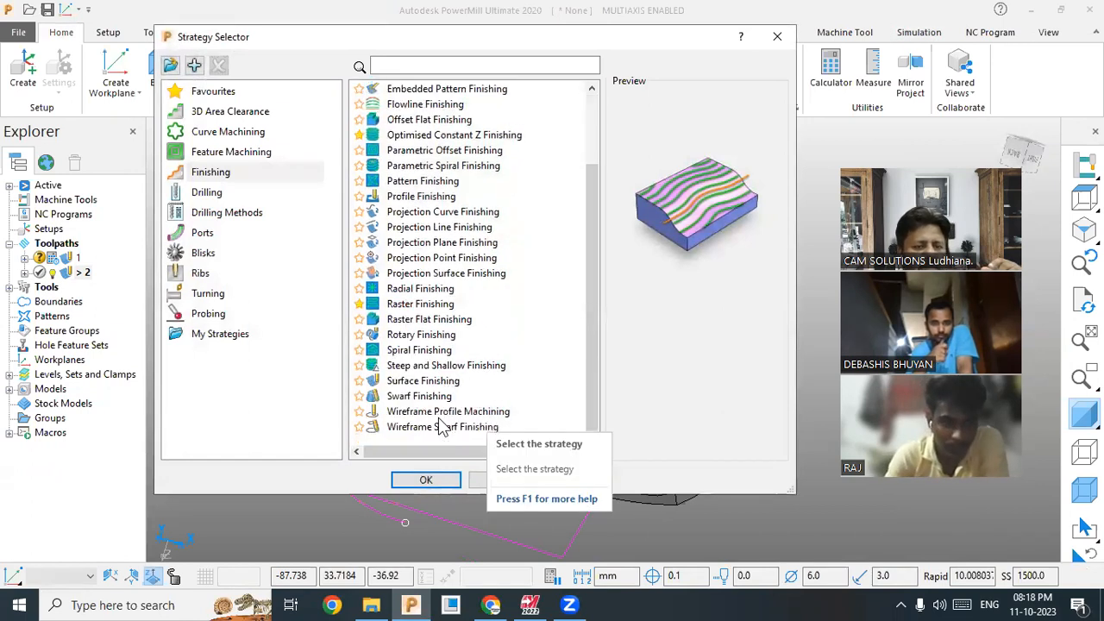
left_click(432, 385)
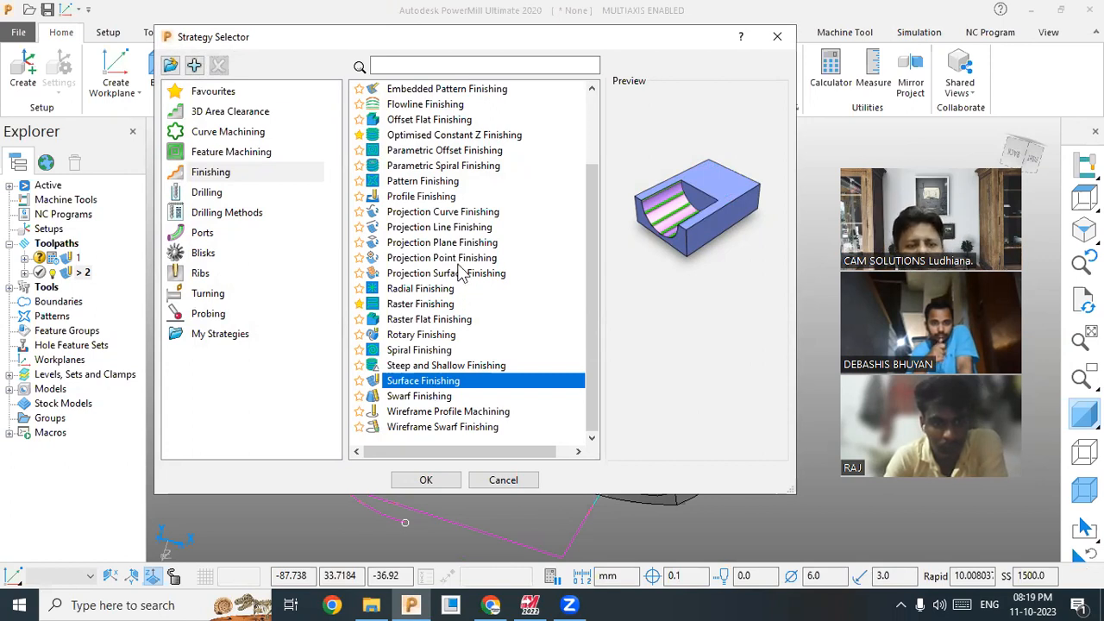
left_click(457, 274)
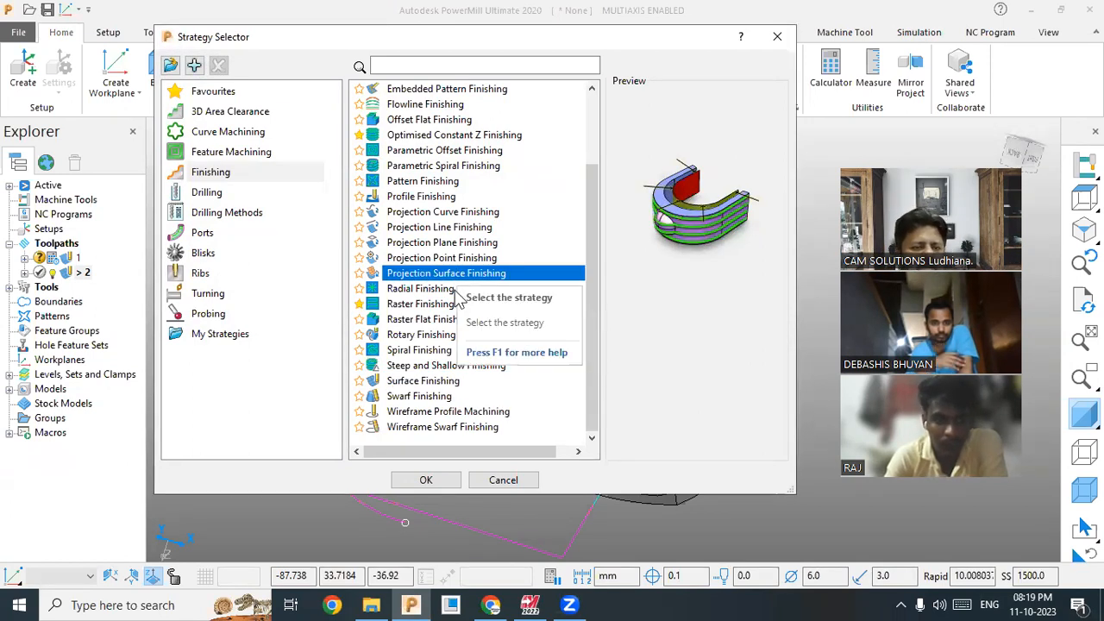
left_click(426, 481)
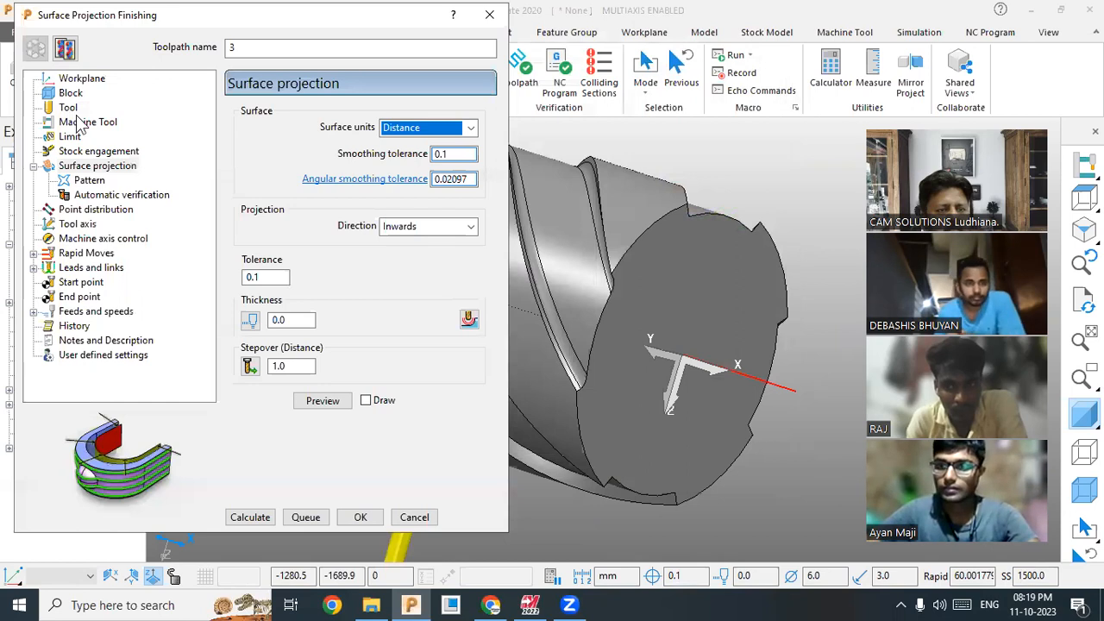
Step: Select the helical land surface beside the end face and preview the surface projection pattern on it
left_click(97, 165)
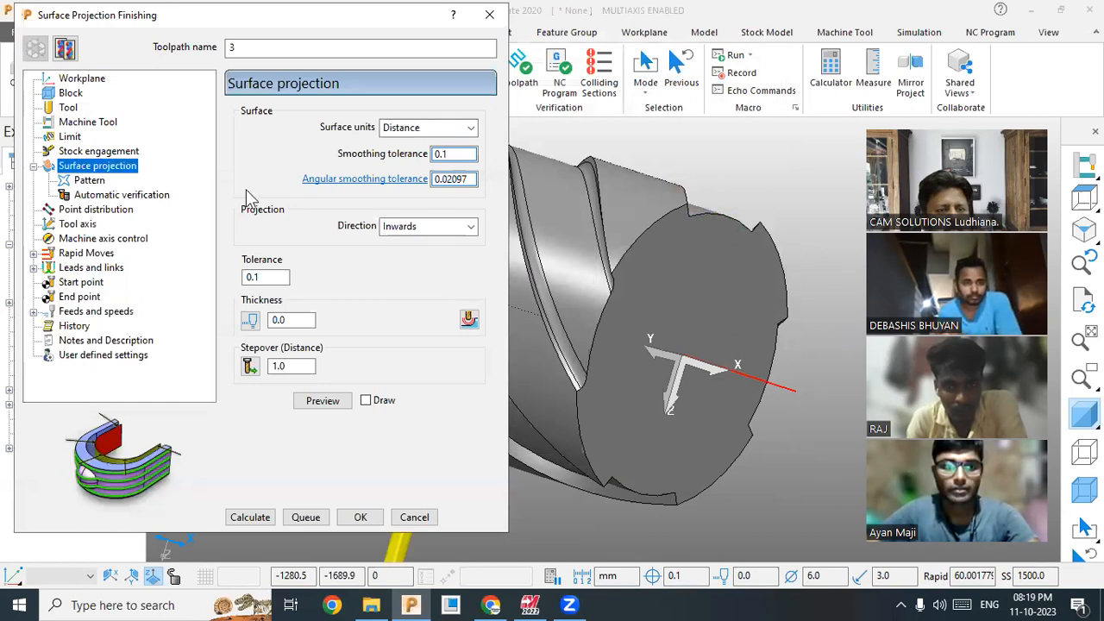
left_click(655, 212)
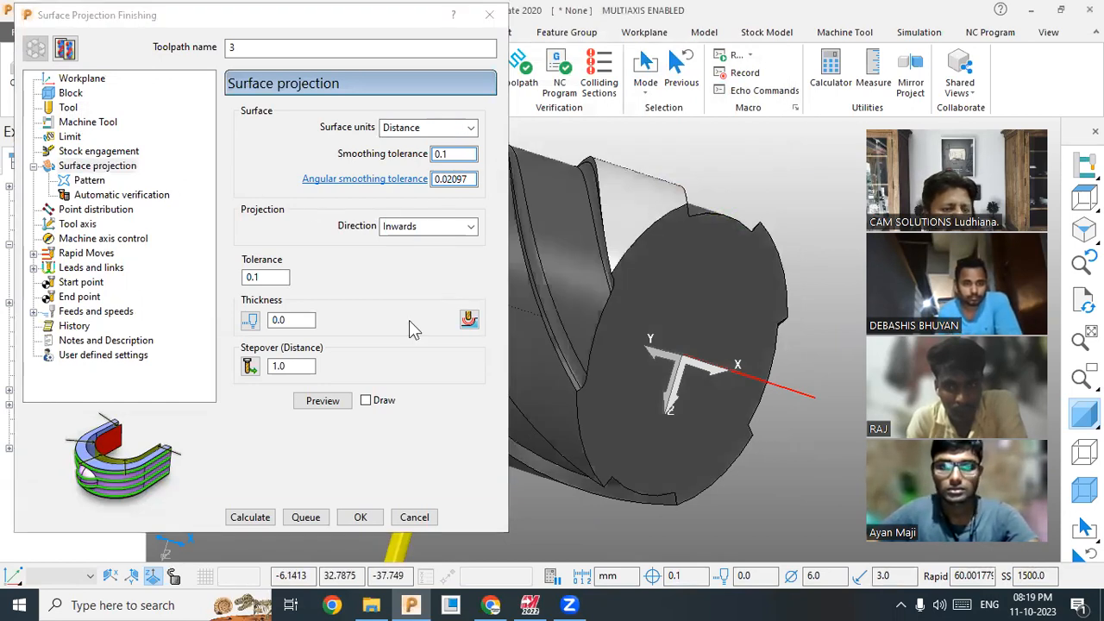
left_click(338, 402)
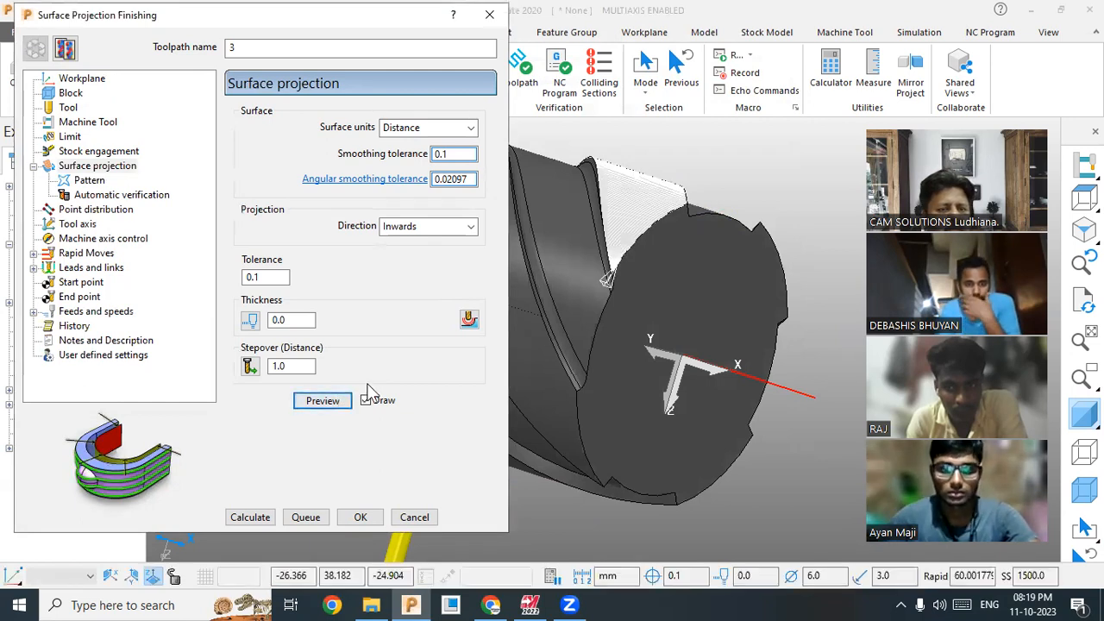
Step: Set the tool axis to Towards line with direction 1.0, 0.0, 0.0
left_click(86, 225)
left_click(285, 124)
left_click(276, 148)
double_click(265, 196)
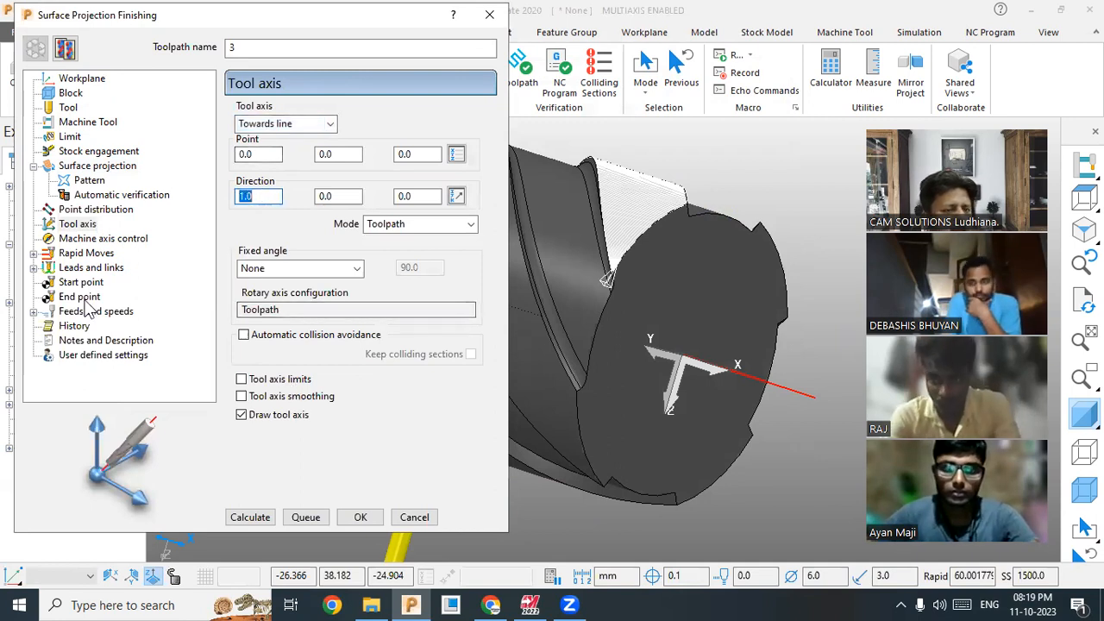
Step: Check the cylindrical safe area of the rapid moves, then calculate toolpath 3 and close its settings
left_click(85, 253)
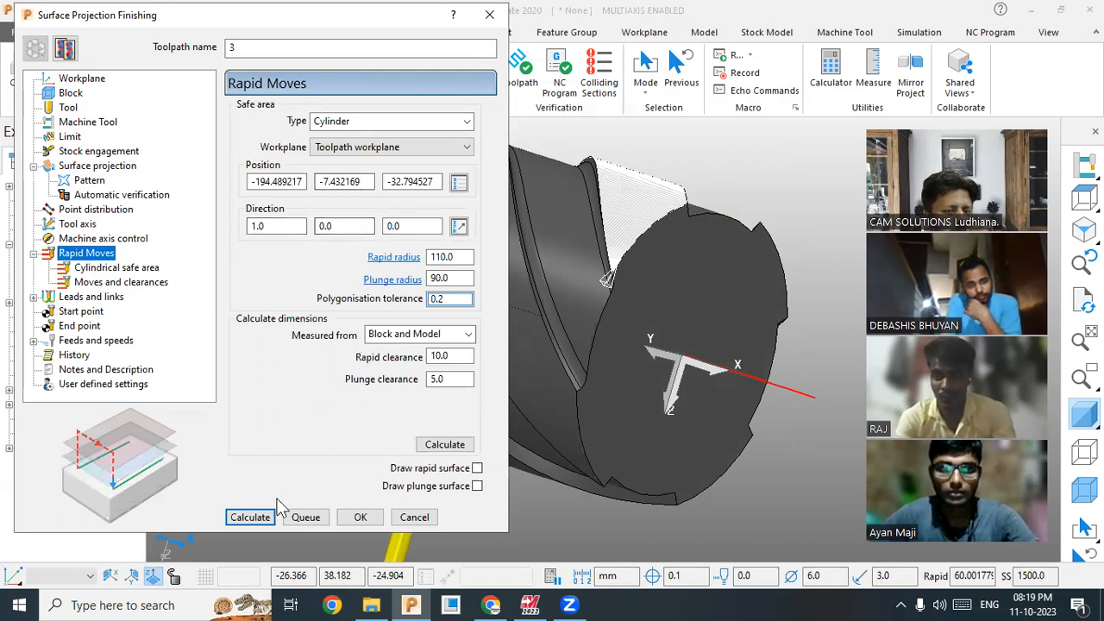
left_click(250, 519)
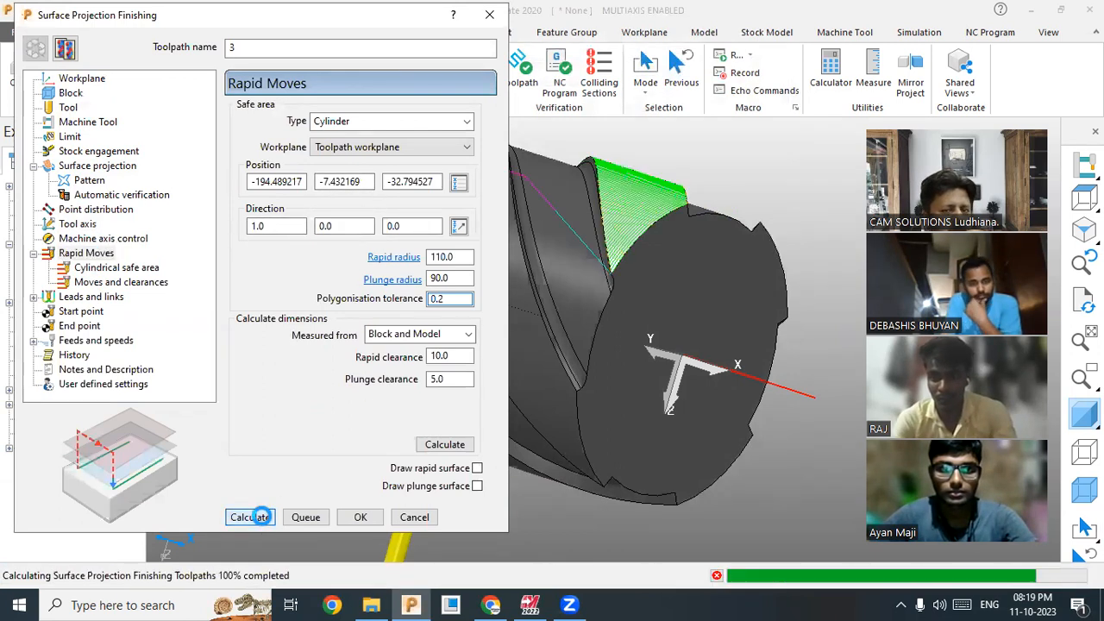
scroll(770, 248, "down", 1)
scroll(760, 222, "down", 1)
scroll(690, 147, "up", 3)
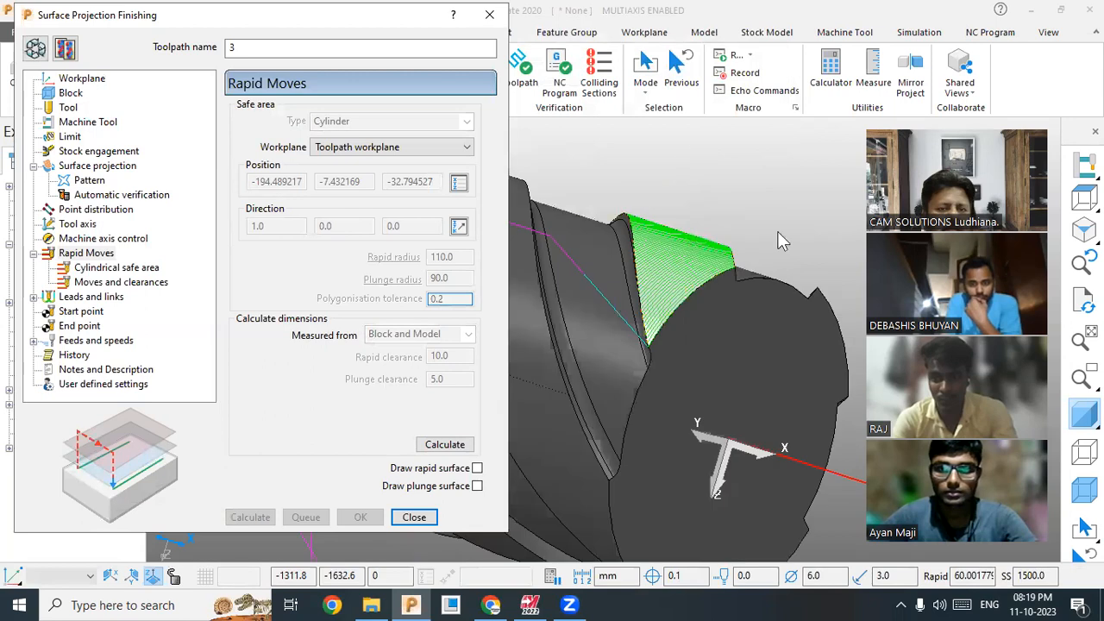
scroll(777, 231, "down", 3)
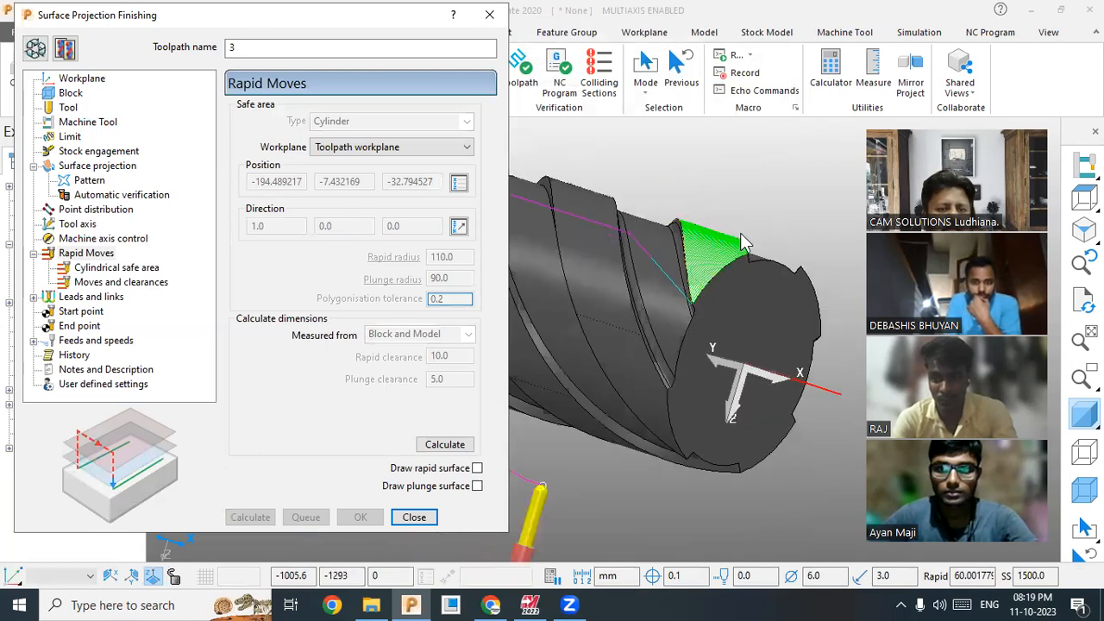
left_click(414, 518)
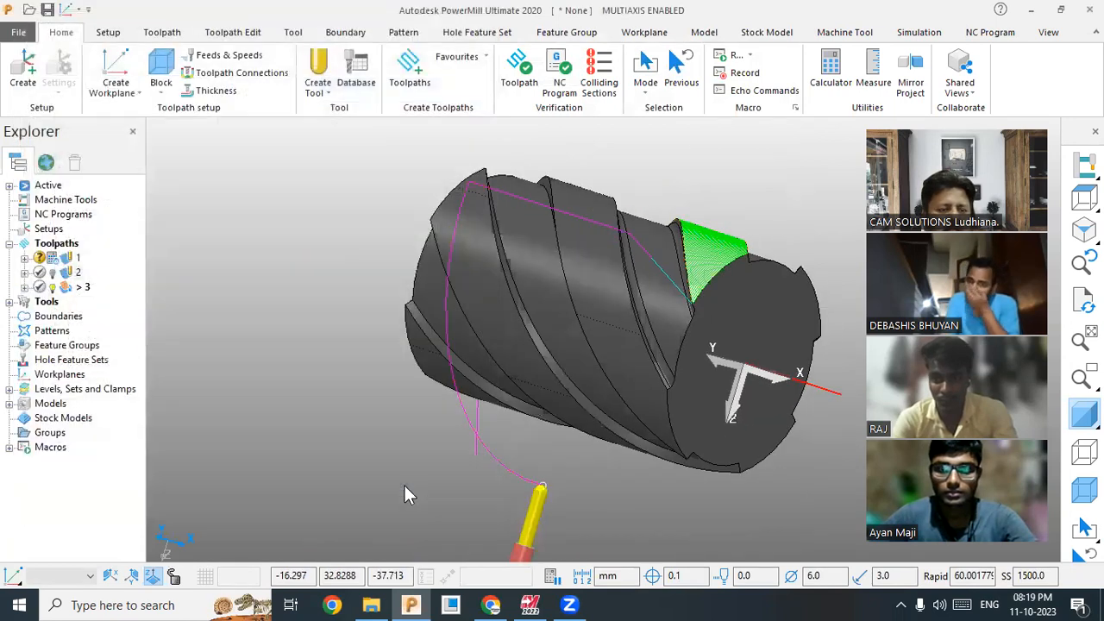
Step: Simulate toolpath 3 from its start and examine the tool's motion along the passes close up
right_click(89, 296)
left_click(160, 35)
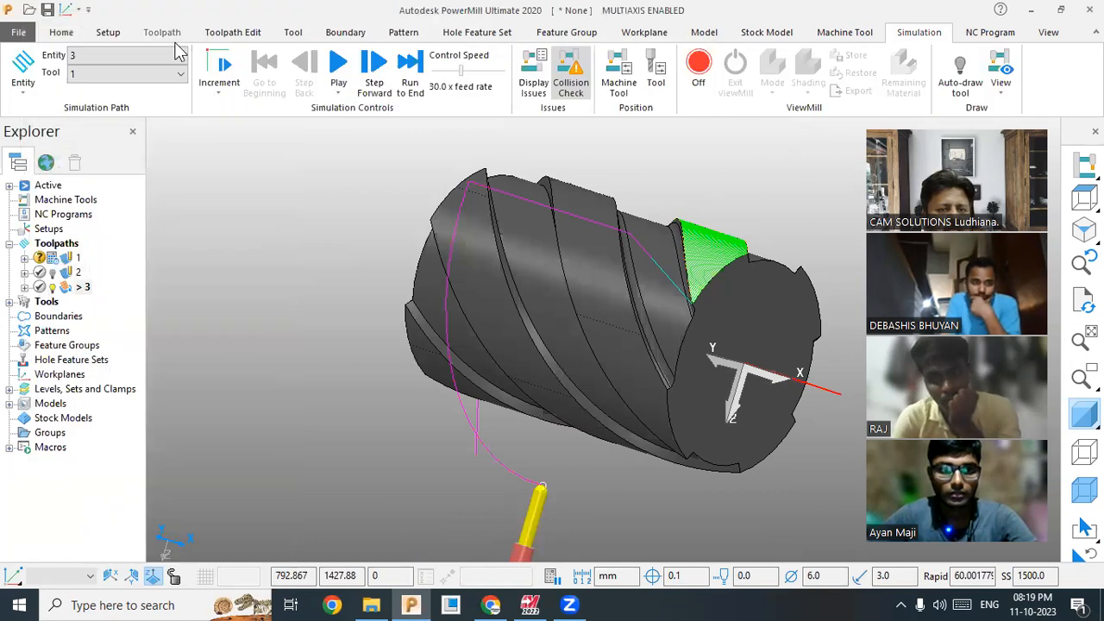
left_click(337, 62)
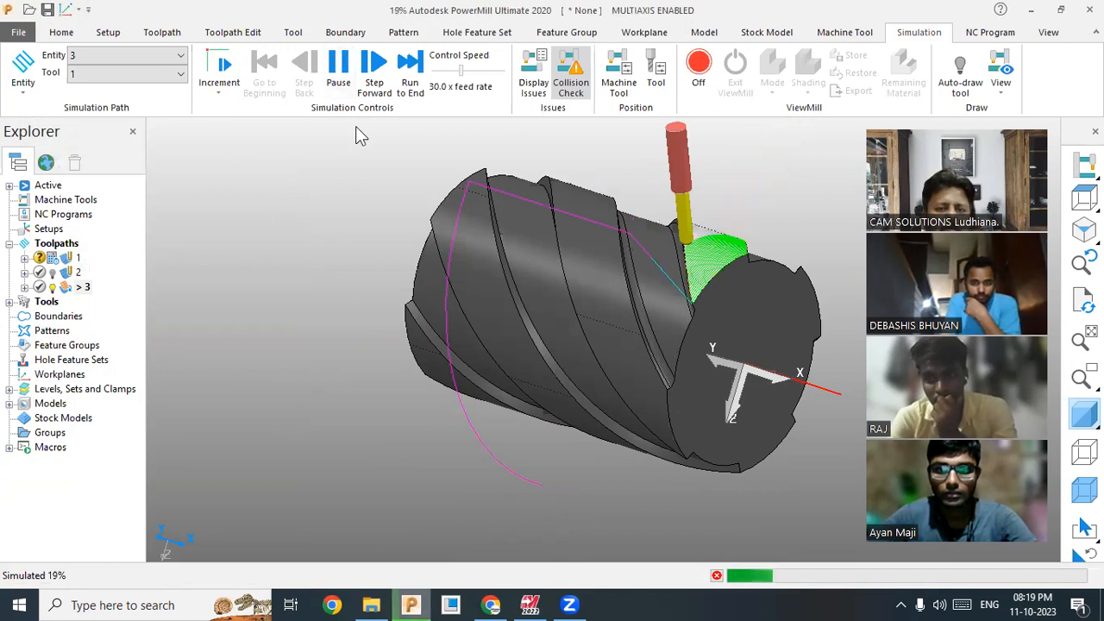
scroll(587, 221, "down", 2)
middle_click_drag(595, 225, 574, 333)
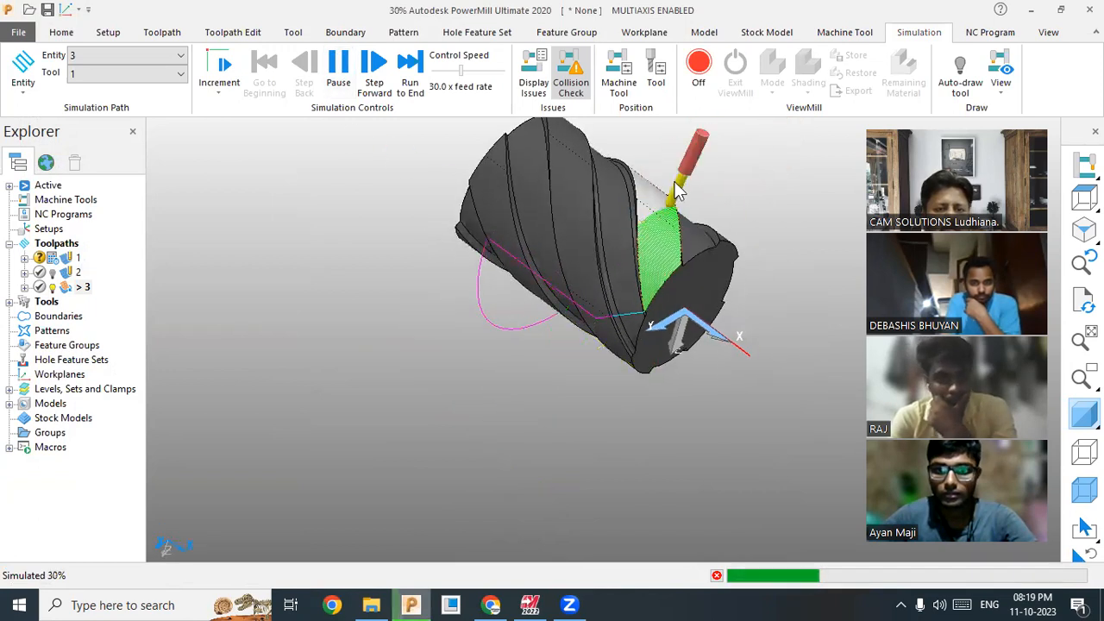
scroll(678, 191, "up", 5)
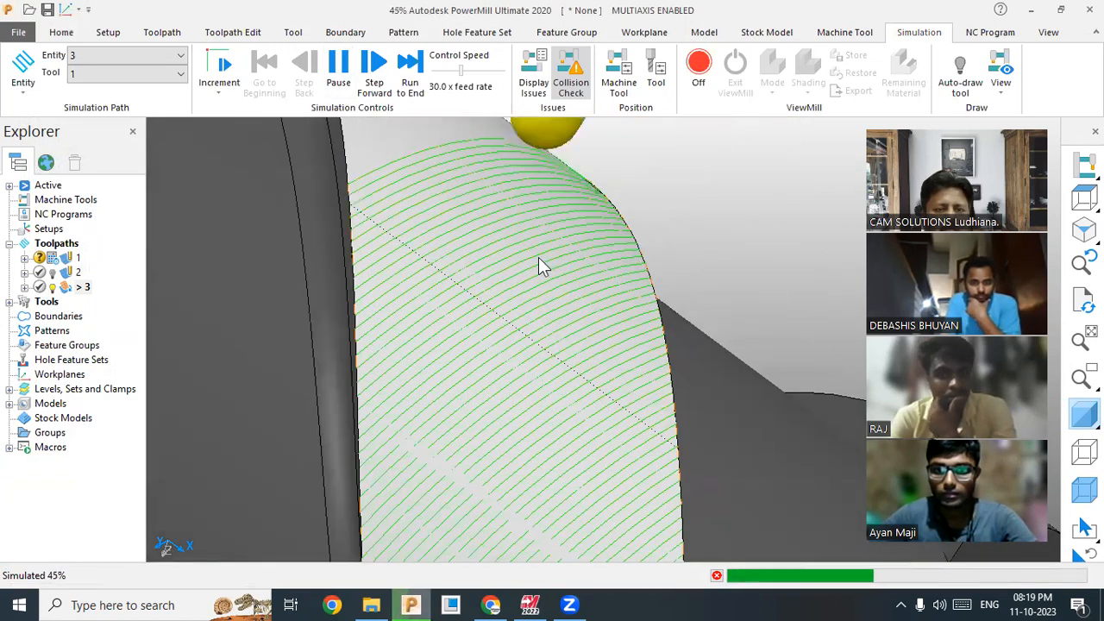
scroll(538, 257, "down", 5)
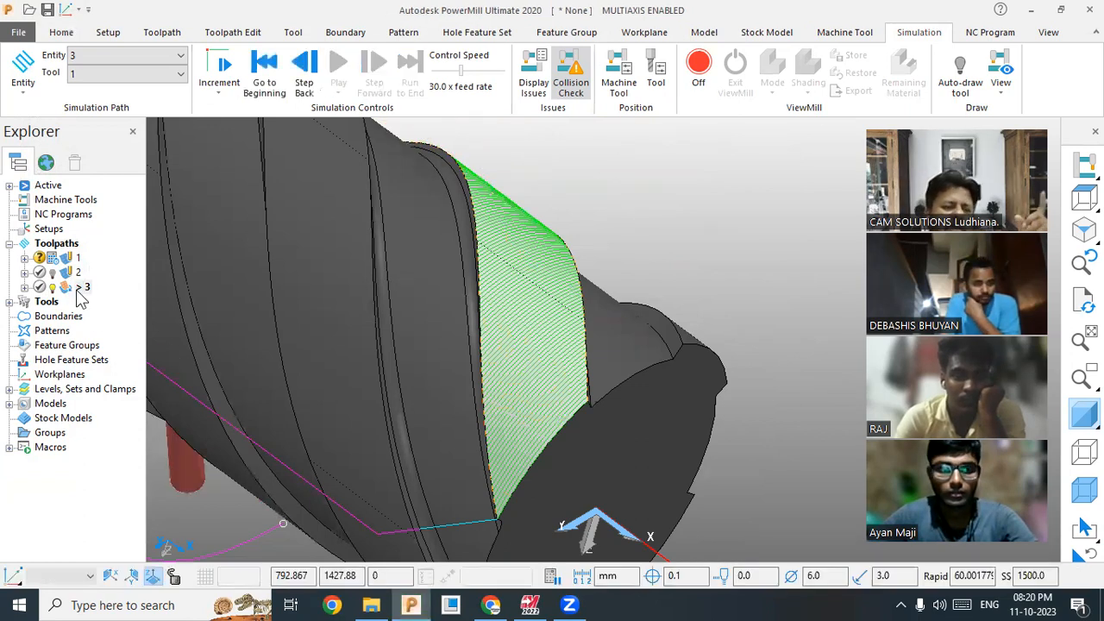
Step: Reopen toolpath 3's settings for editing and display its pattern options
right_click(80, 296)
left_click(130, 103)
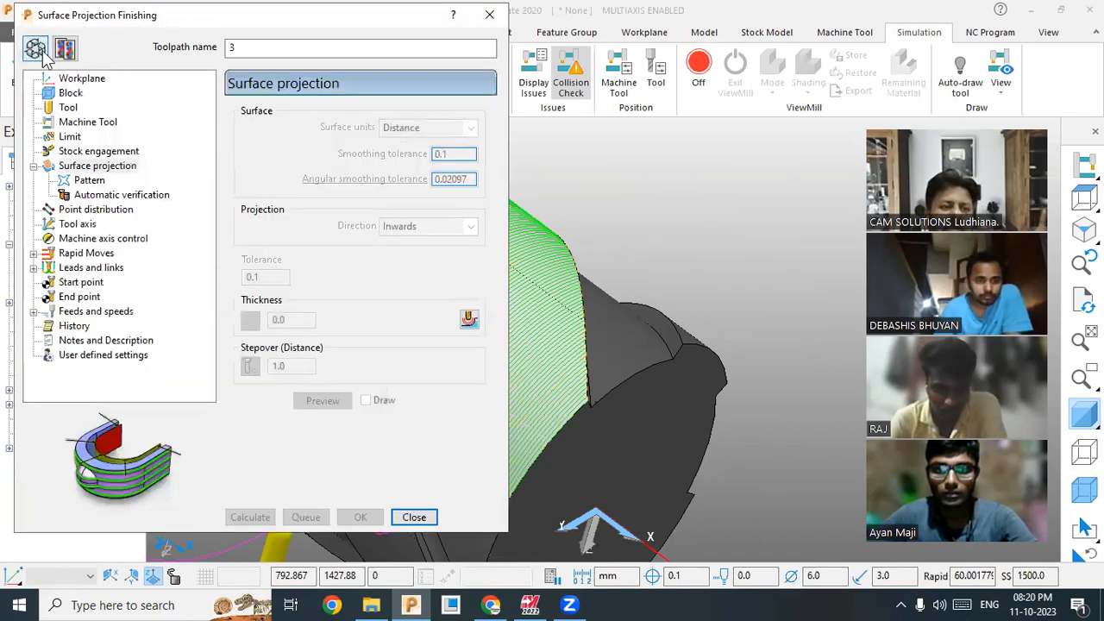
left_click(35, 50)
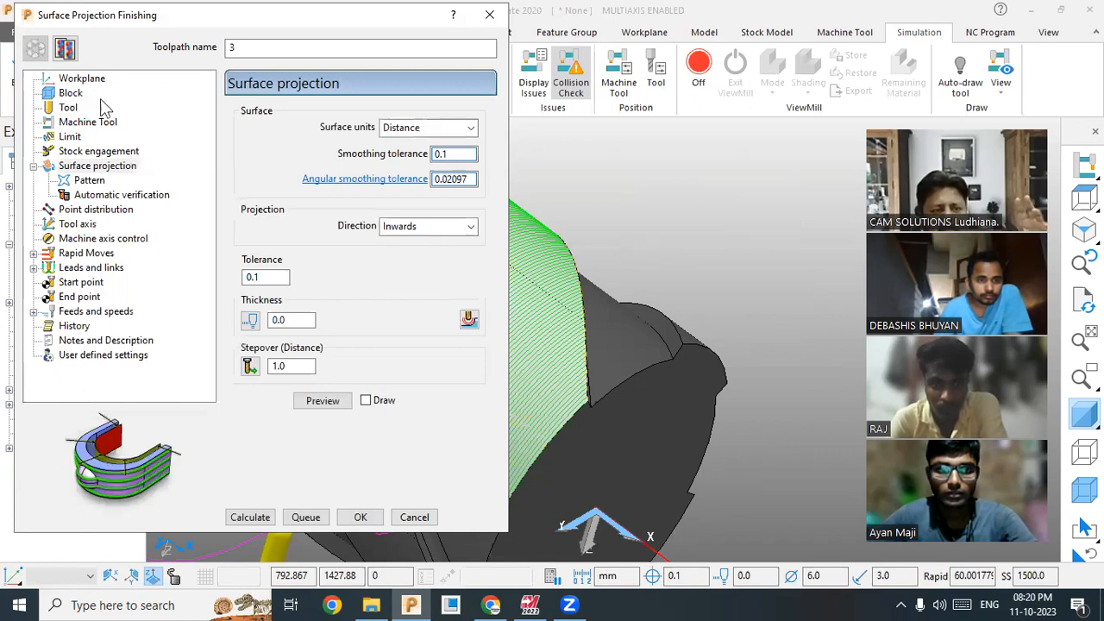
left_click(88, 180)
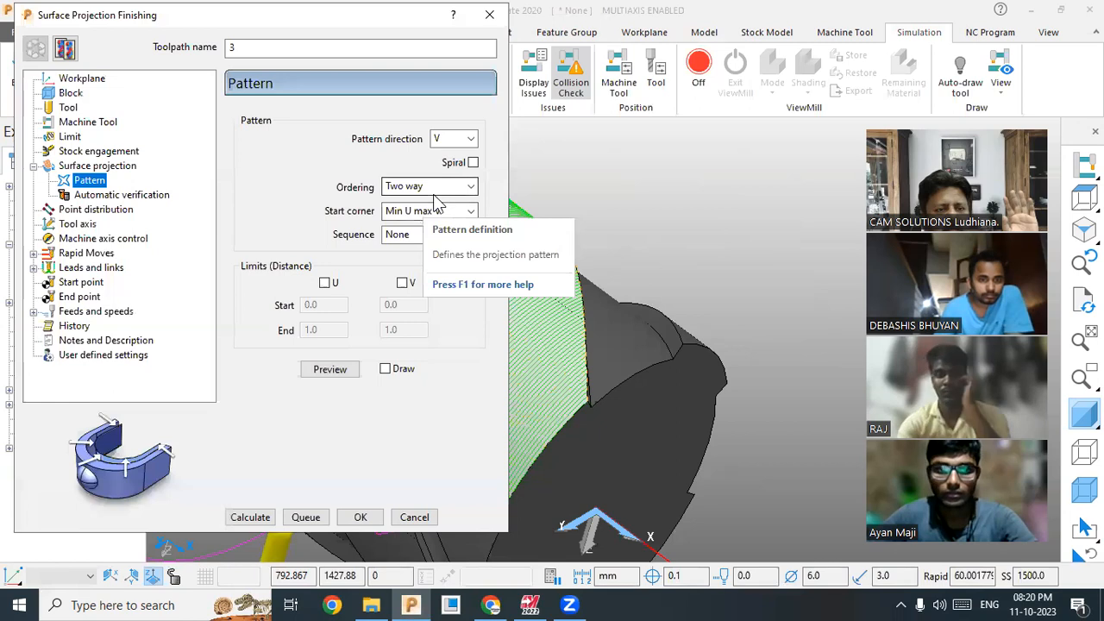
scroll(834, 278, "down", 2)
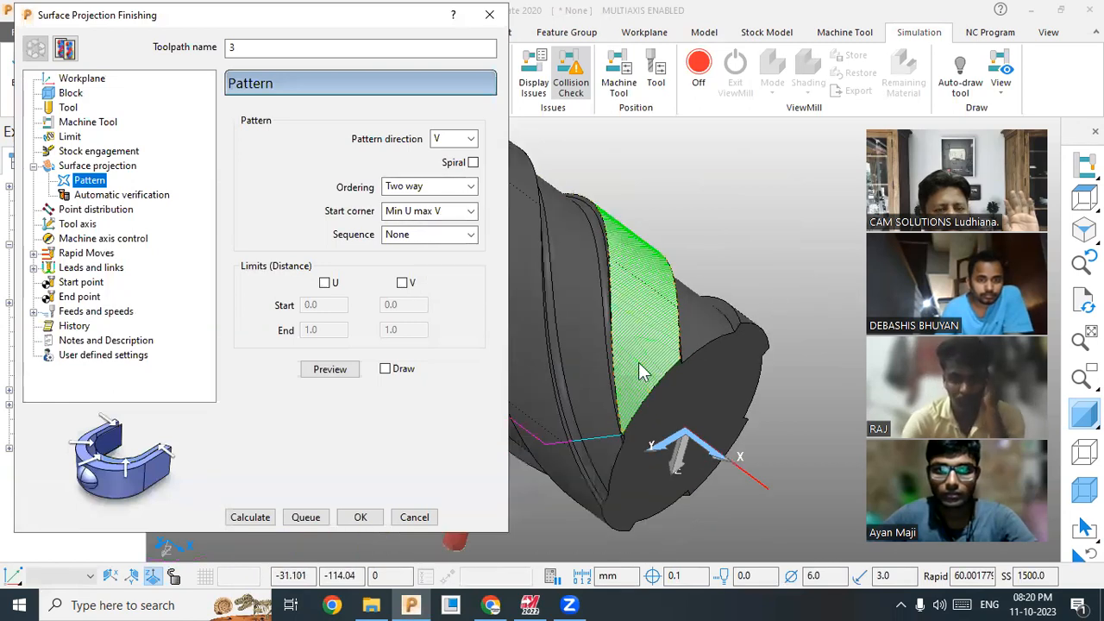
scroll(638, 371, "up", 2)
Step: Enable both the U and V distance limits of the pattern and preview it
left_click(325, 282)
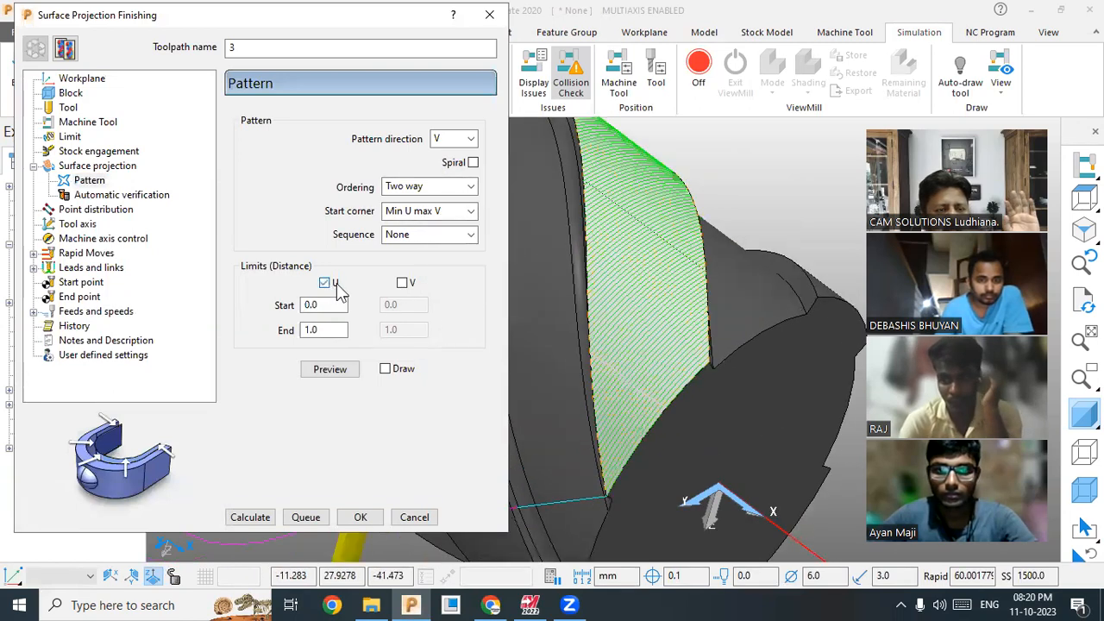
left_click(403, 283)
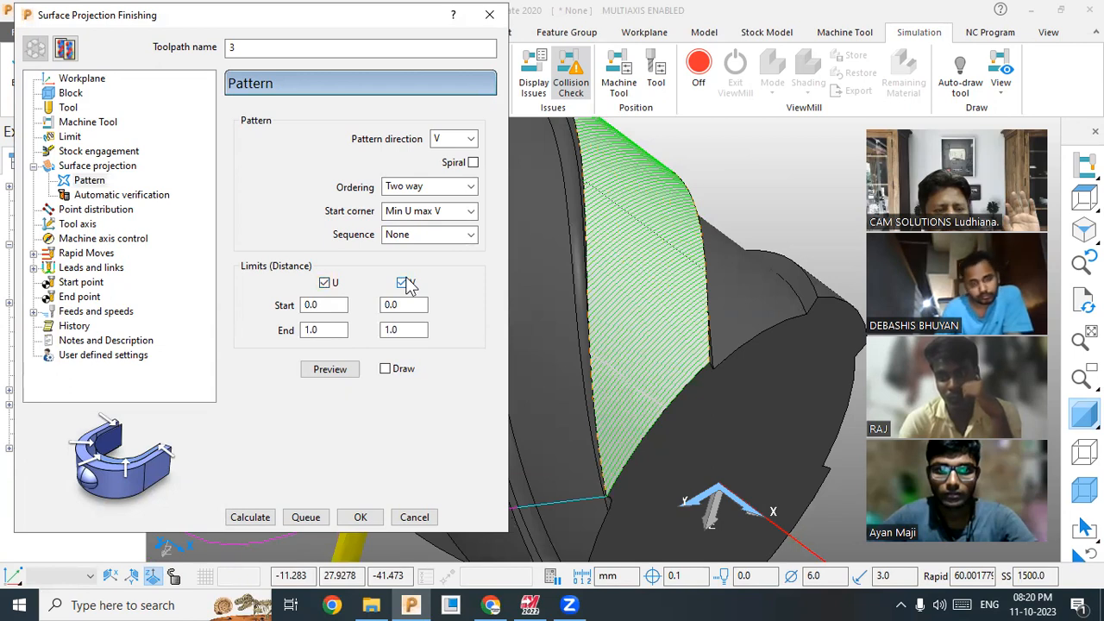
left_click(348, 370)
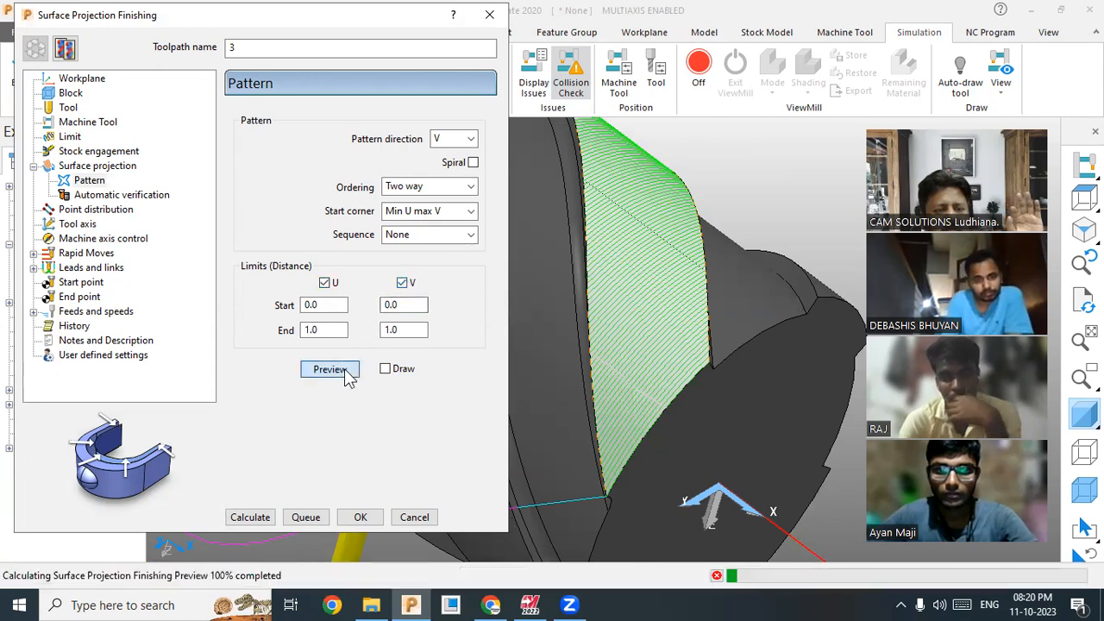
Step: Disable the V limit, set the U limit's end to 0.8 and recalculate the toolpath
left_click(403, 283)
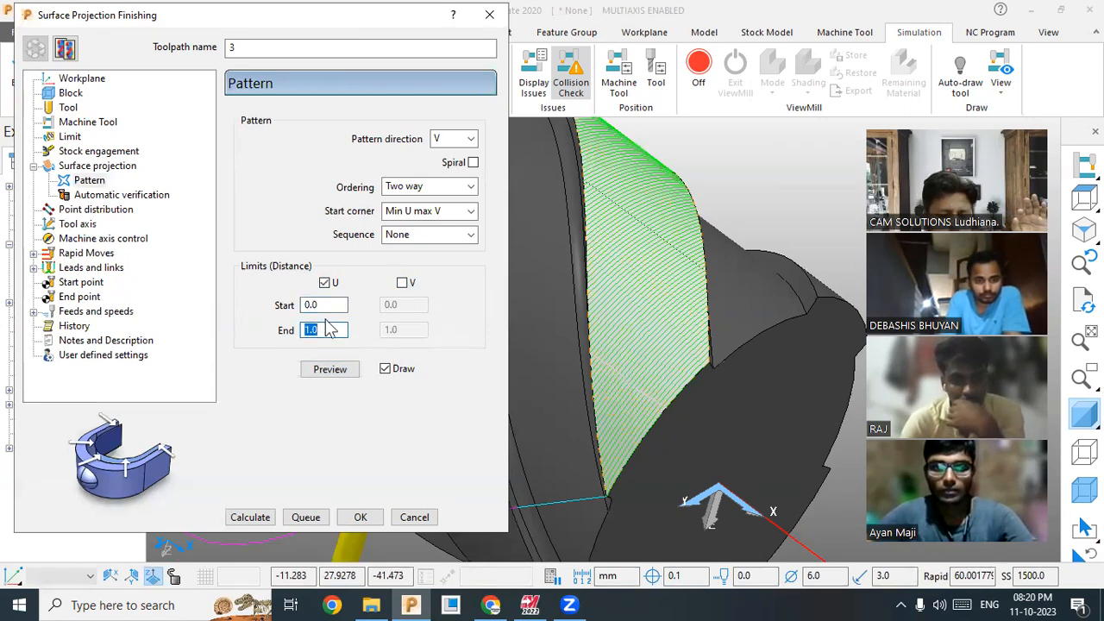
type(".8")
left_click(322, 371)
left_click(321, 329)
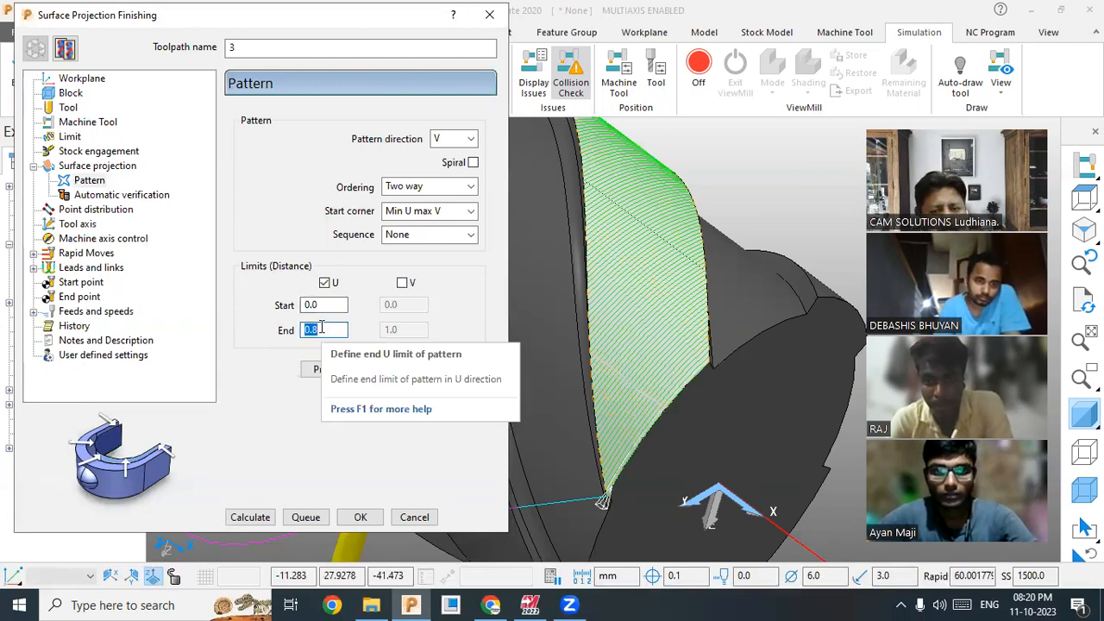
left_click(248, 517)
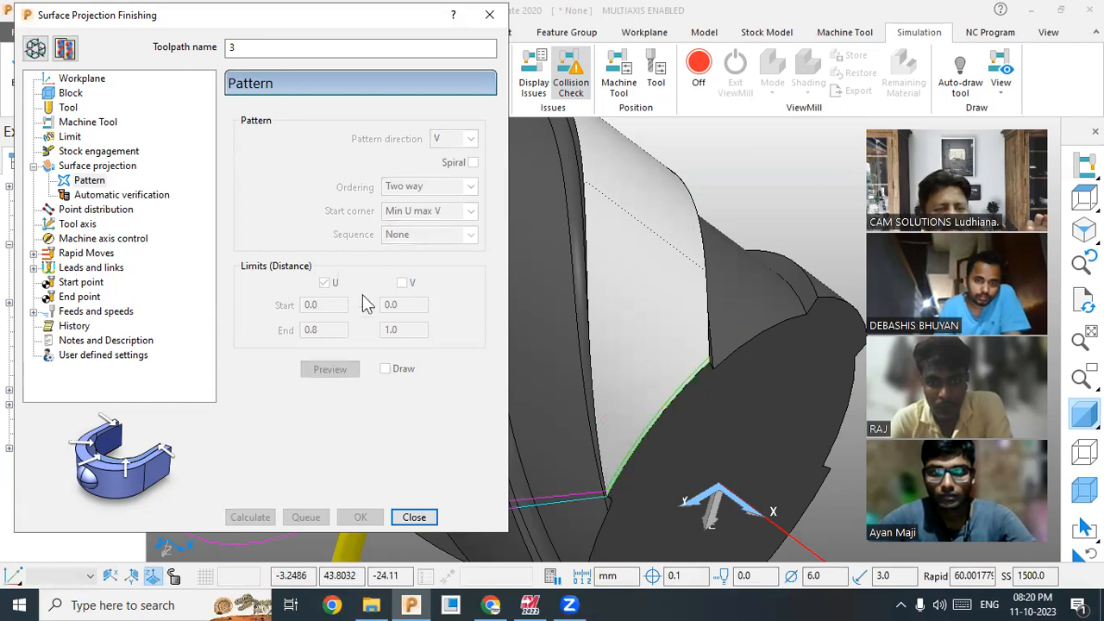
Step: Make toolpath 3 editable again, set the U limit's end to 5.0 and recalculate it
left_click(36, 48)
double_click(321, 330)
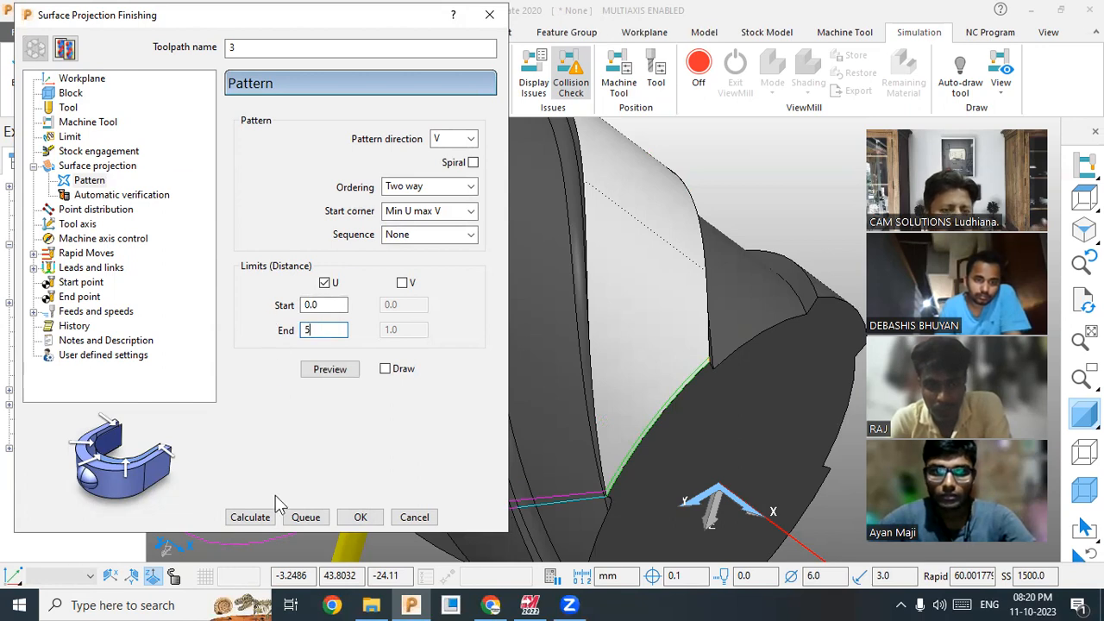
left_click(257, 520)
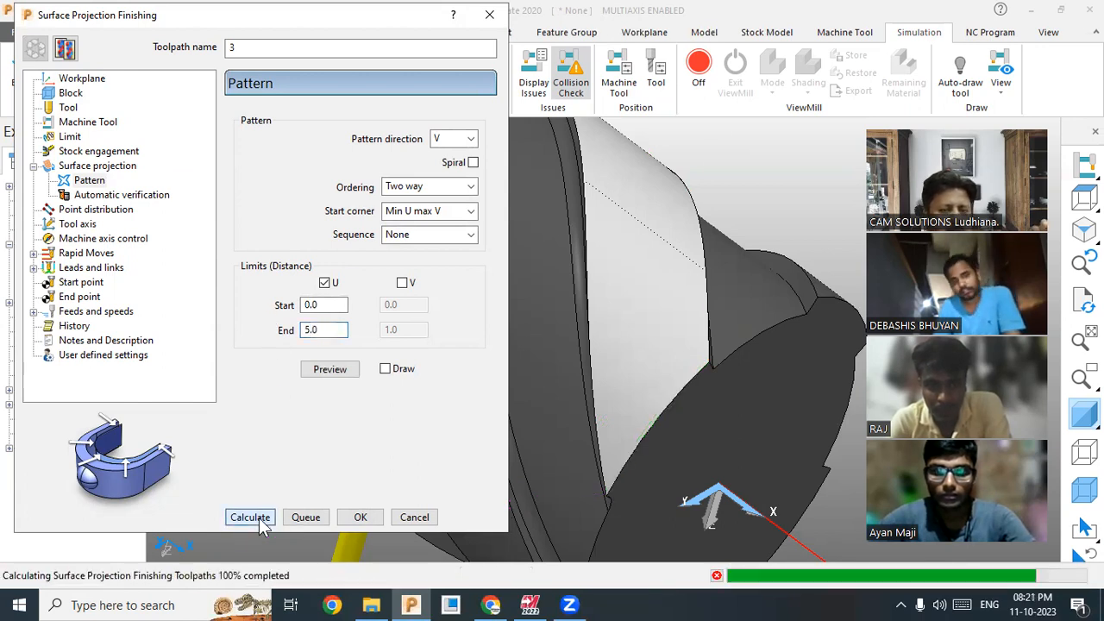
middle_click_drag(676, 385, 720, 364)
middle_click_drag(608, 376, 502, 376)
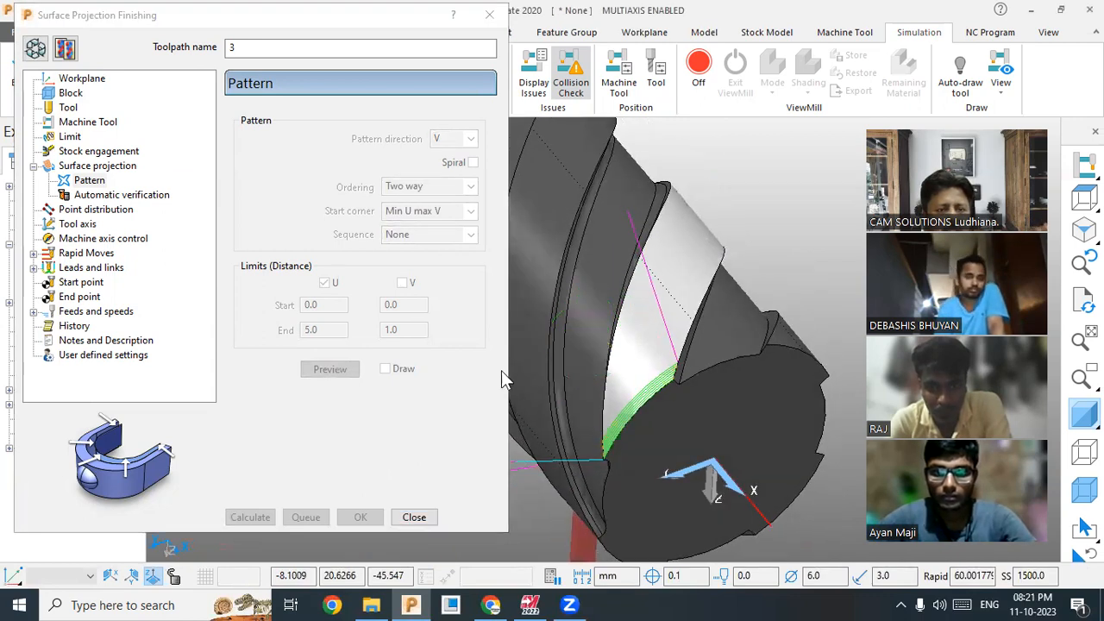
Step: Make toolpath 3 editable, replace the U limit with a V limit from 0.0 to 1.0, preview the pattern and recalculate
left_click(35, 48)
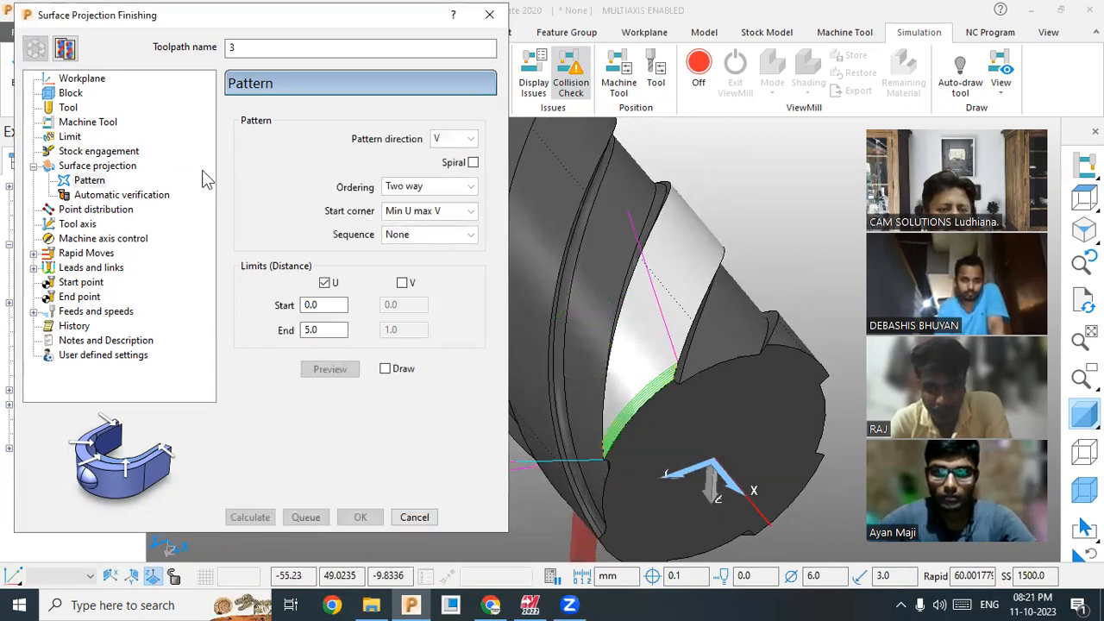
left_click(324, 283)
left_click(402, 284)
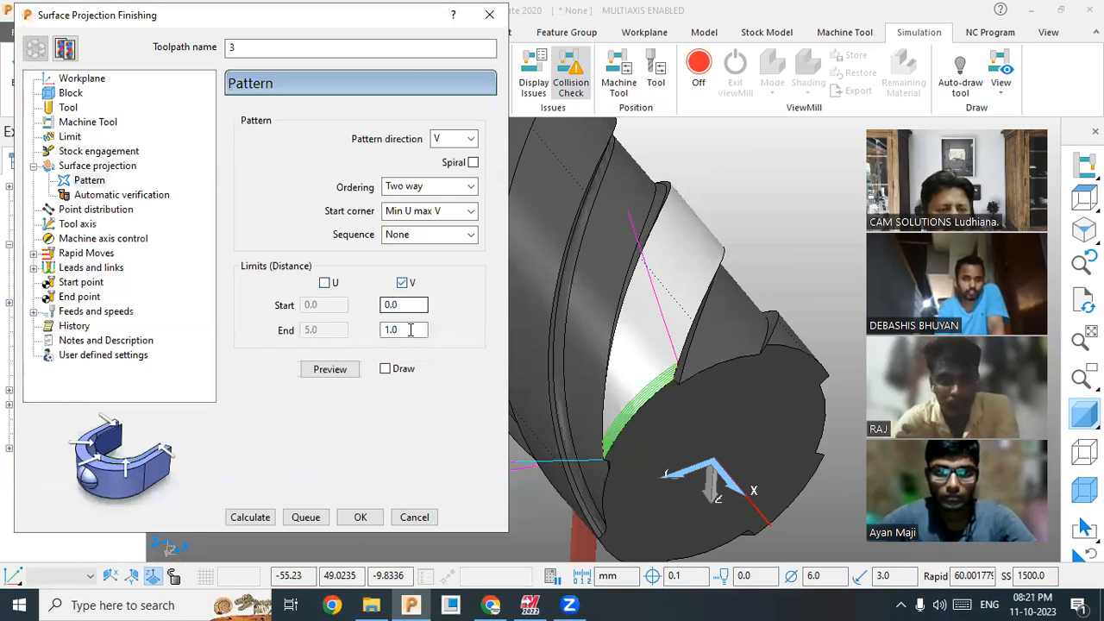
left_click(349, 376)
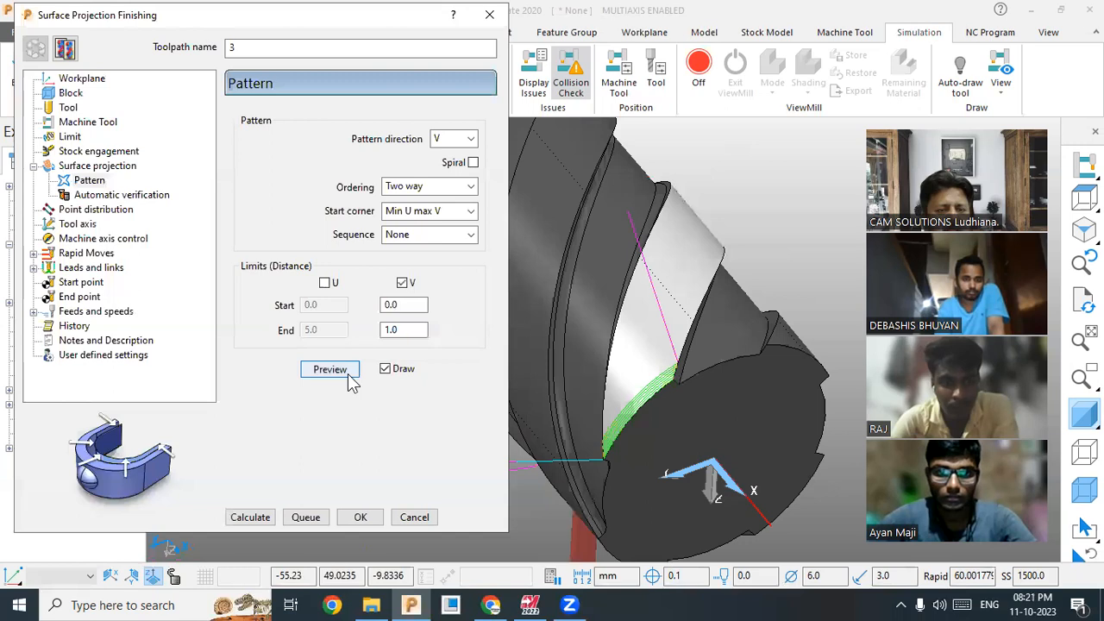
left_click(265, 520)
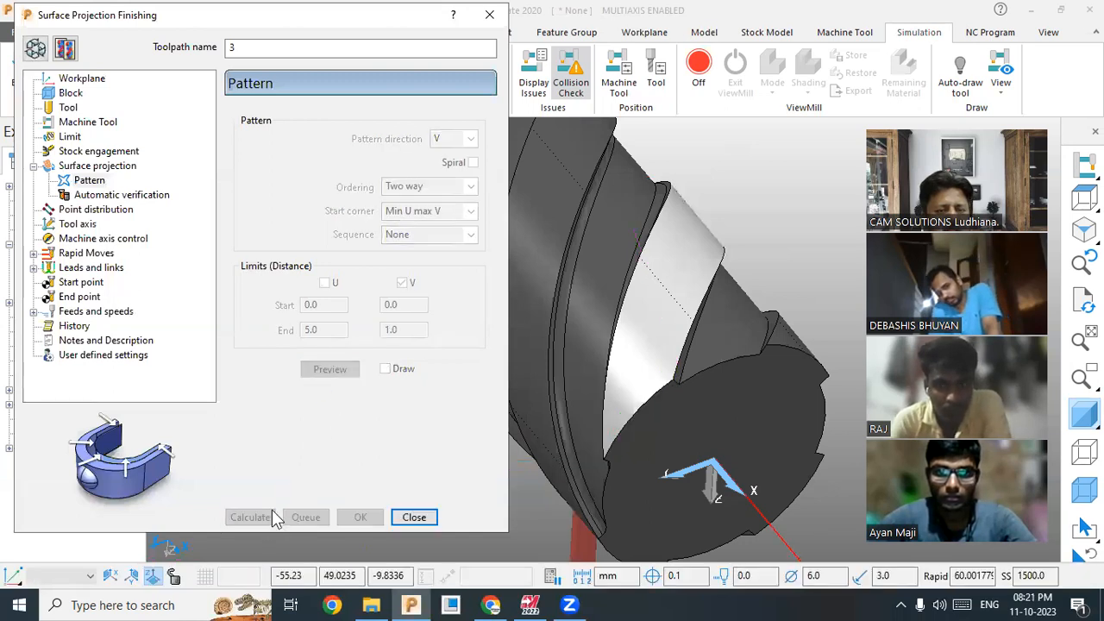
Step: Make toolpath 3 editable again, set the V limit's end to 0.5 and recalculate it
middle_click_drag(643, 291, 518, 306)
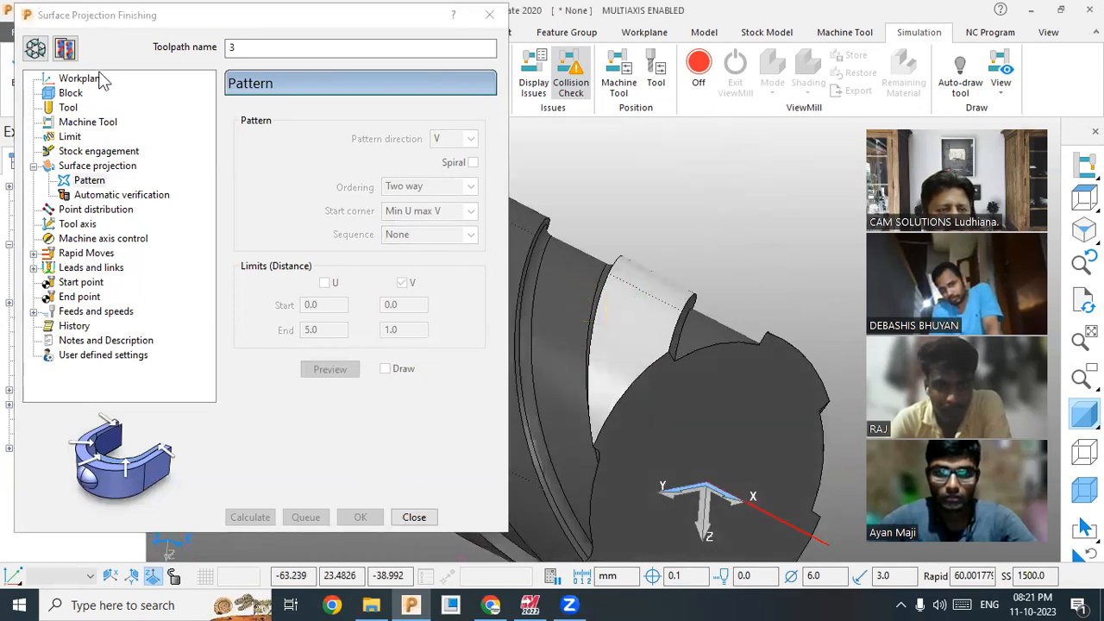
left_click(36, 49)
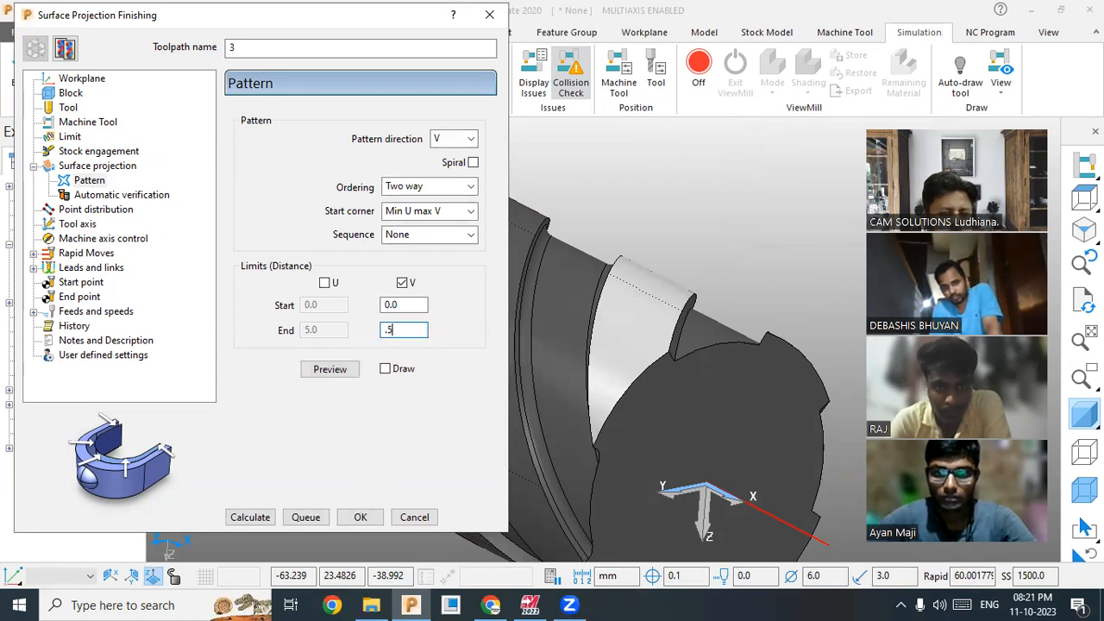
left_click(249, 517)
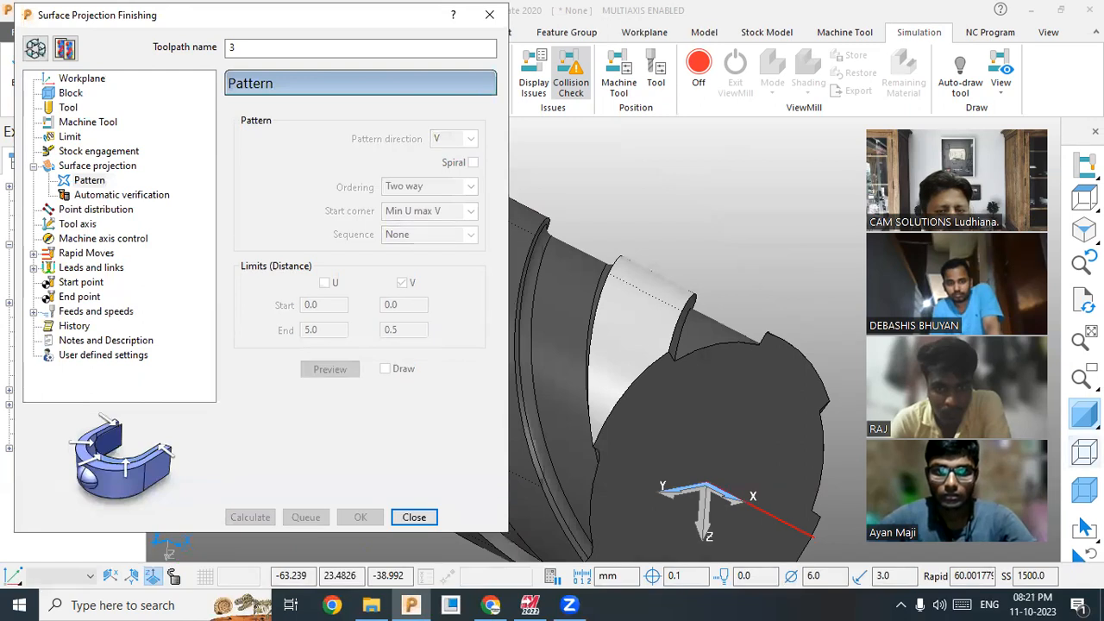
Step: Display the model as a wireframe and inspect toolpath 3 around the selected helical surface
left_click(1080, 450)
scroll(653, 233, "down", 1)
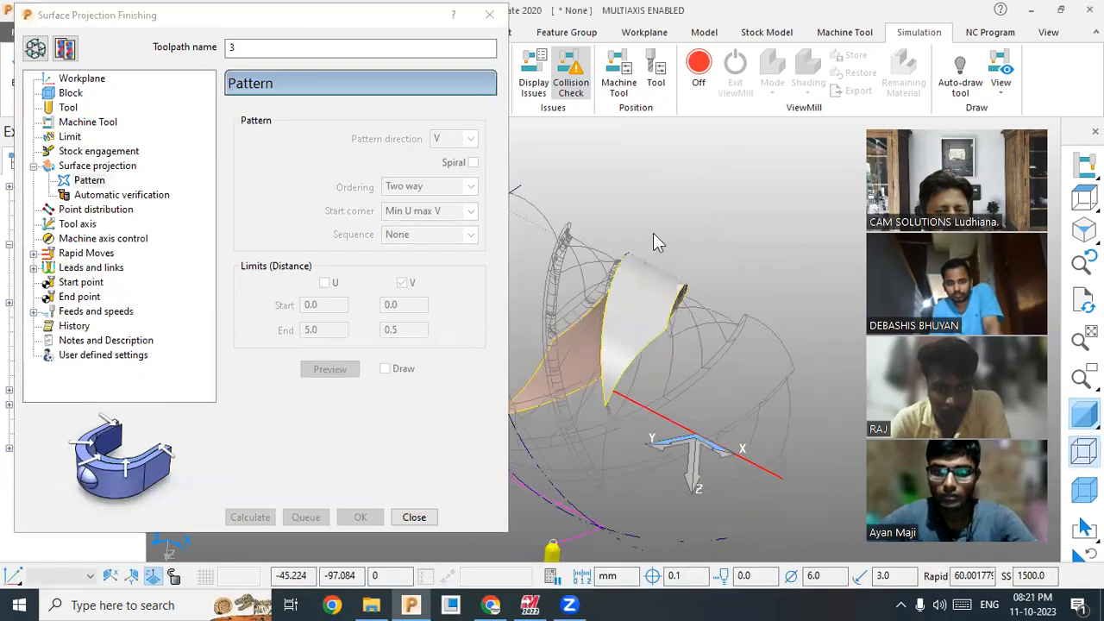
scroll(653, 233, "down", 1)
middle_click_drag(686, 200, 630, 290)
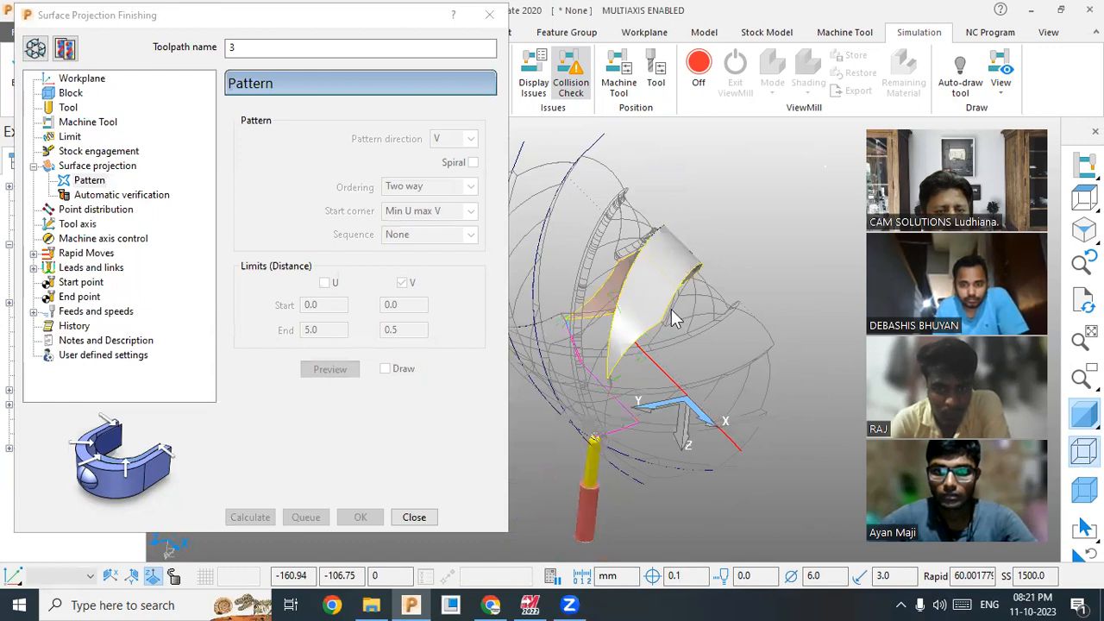
middle_click_drag(675, 319, 703, 224)
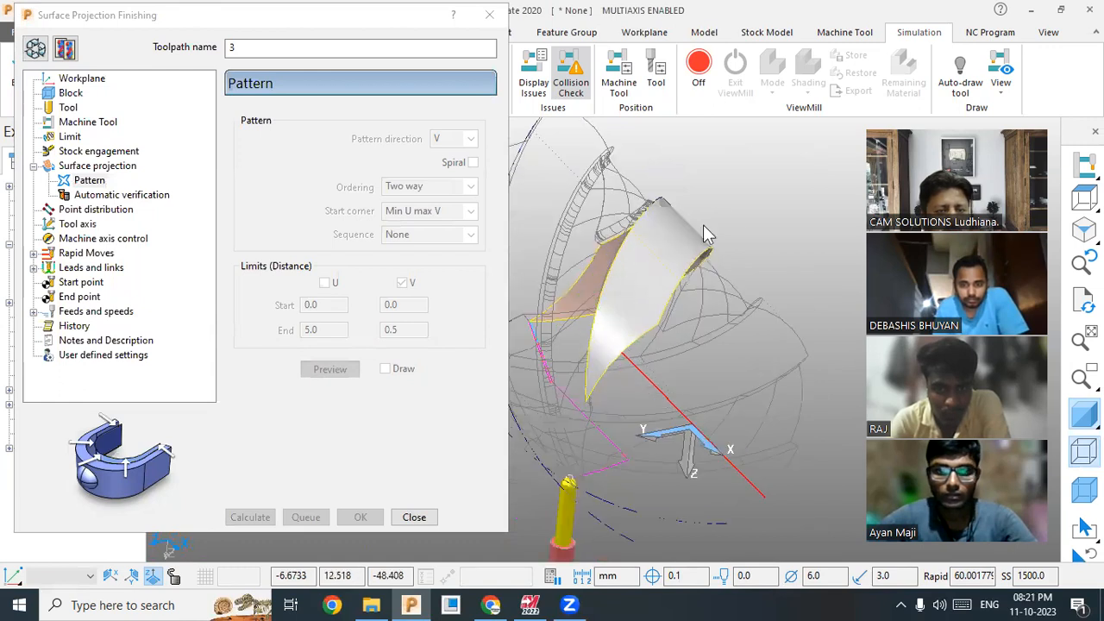
Step: Make toolpath 3 editable, preview its pattern, disable the V limit, change the pattern direction to U and preview again
left_click(64, 48)
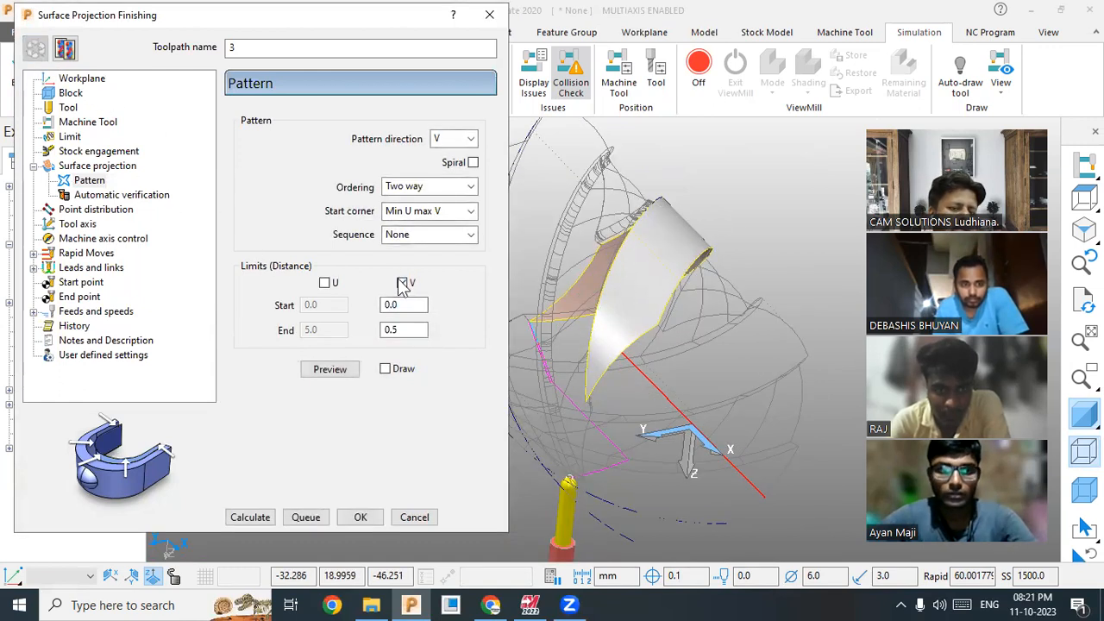
left_click(327, 373)
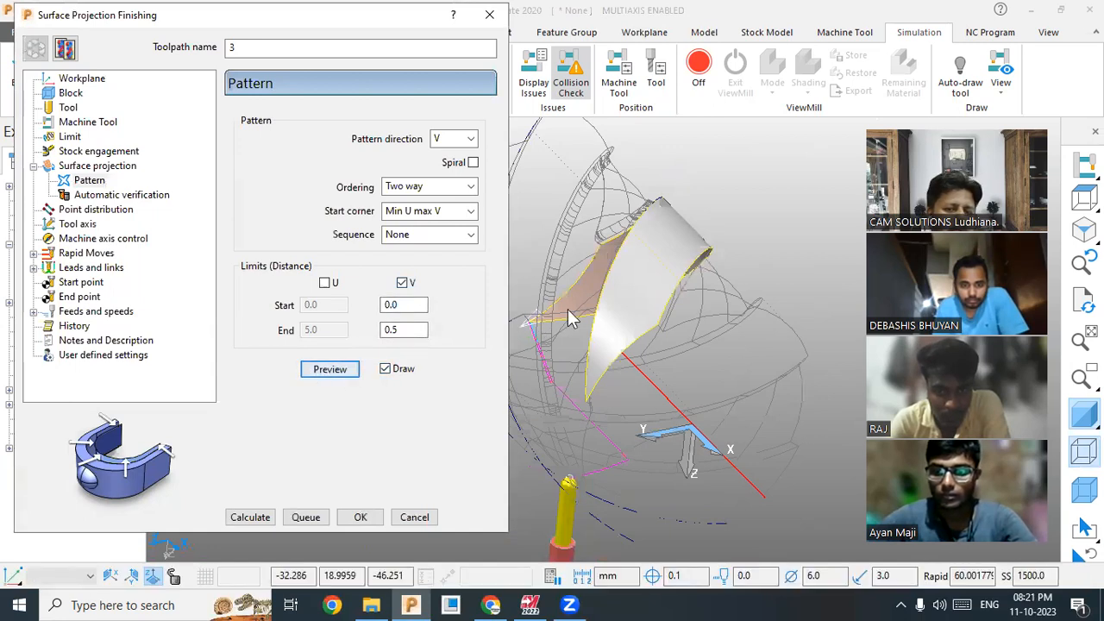
left_click(402, 283)
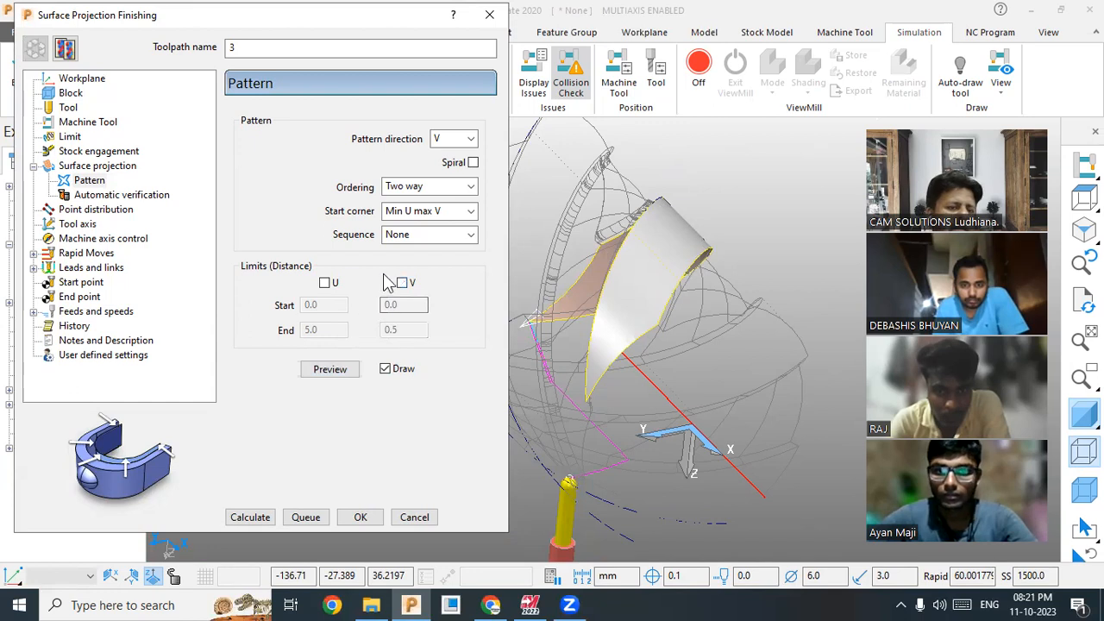
left_click(455, 141)
left_click(444, 155)
left_click(341, 372)
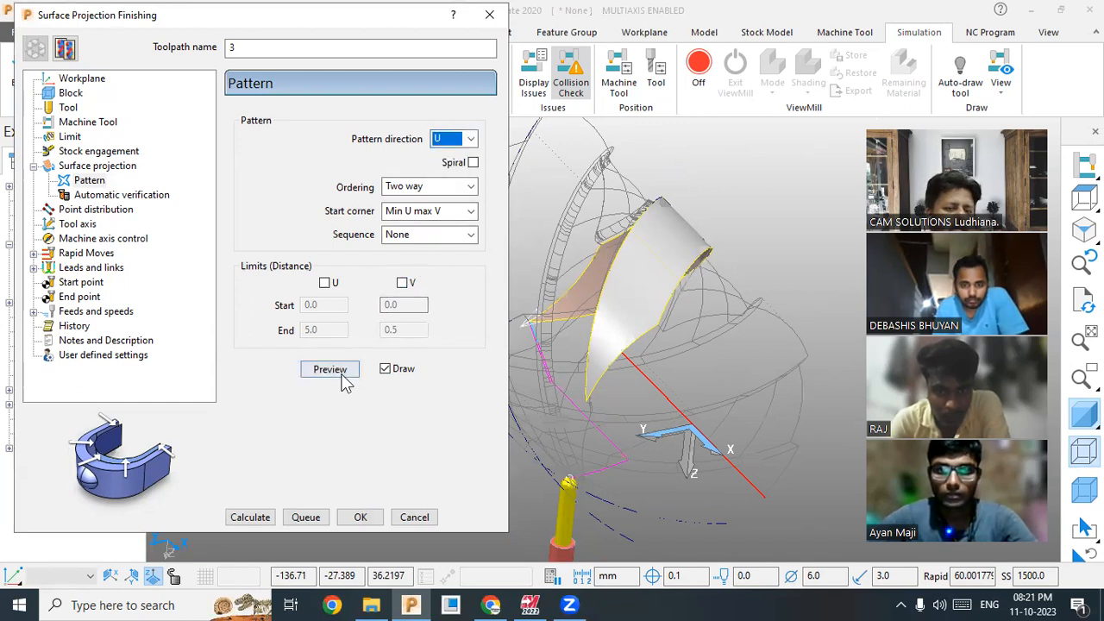
Step: Enable the V limit from 0.0 to 0.5 for the U-direction pattern, preview it and recalculate the toolpath
left_click(402, 283)
left_click(347, 371)
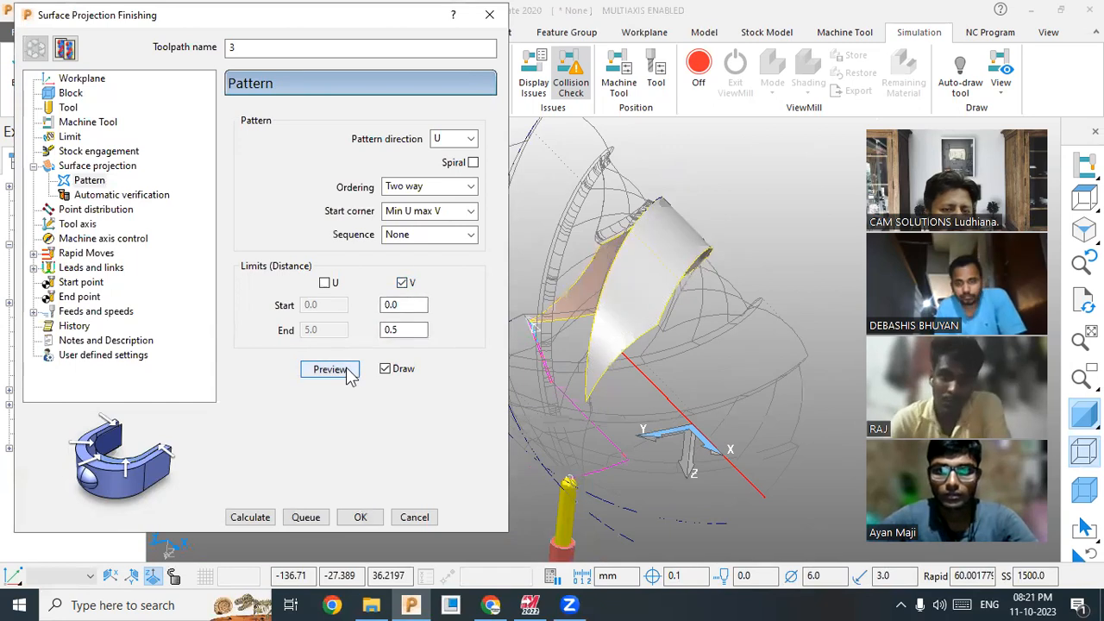
left_click(254, 518)
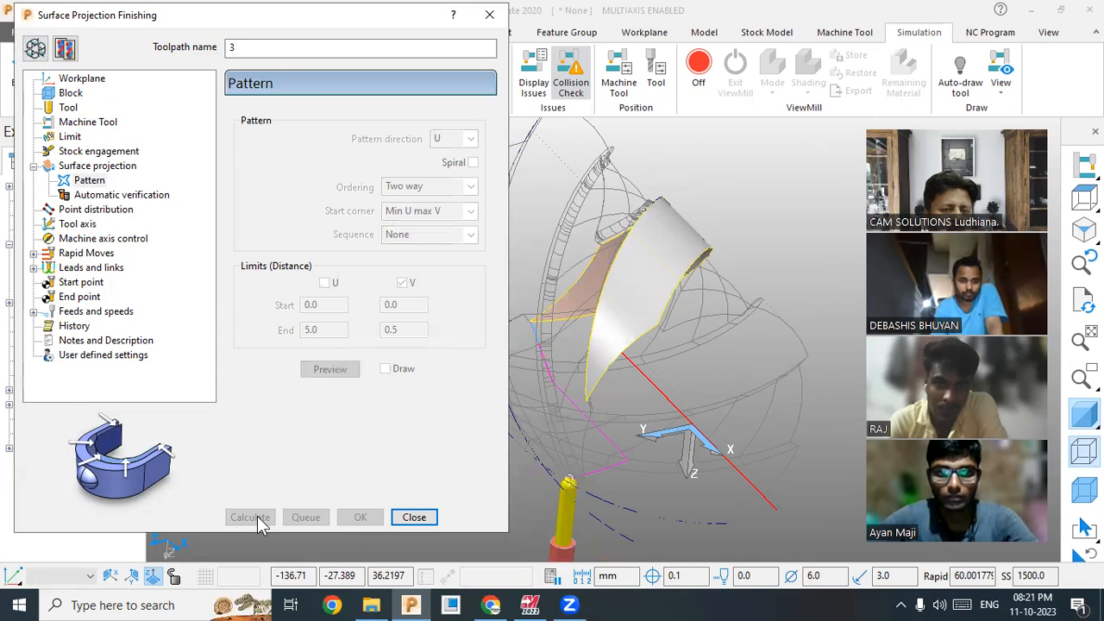
Step: Make toolpath 3 editable, set the V limit's start to 0.5 and end to 1.0, preview it and recalculate
left_click(36, 48)
left_click(412, 304)
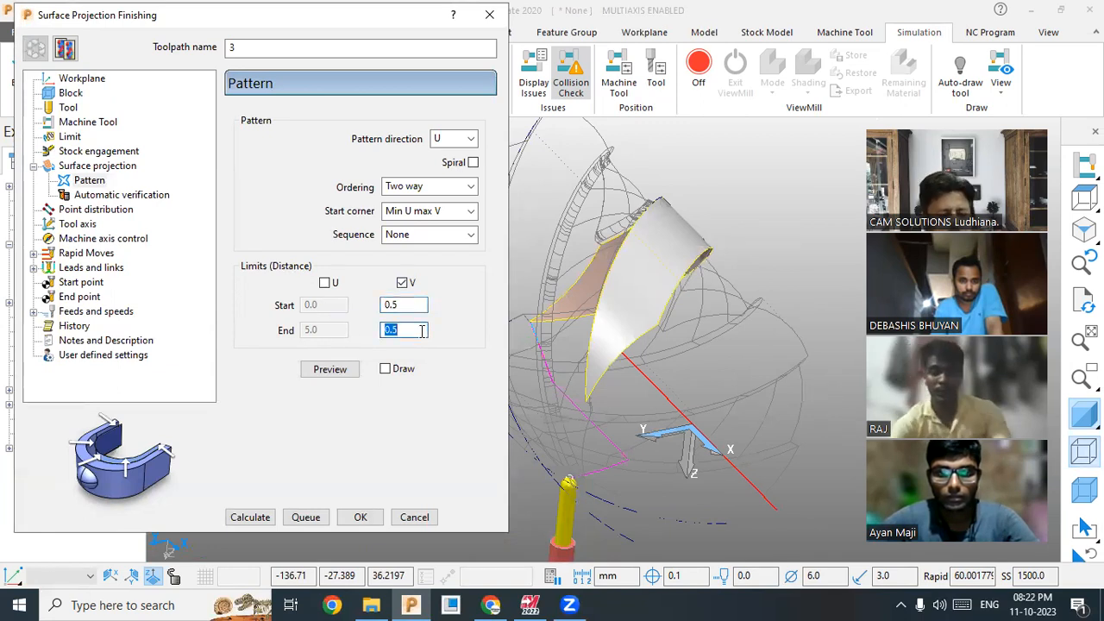
left_click(328, 368)
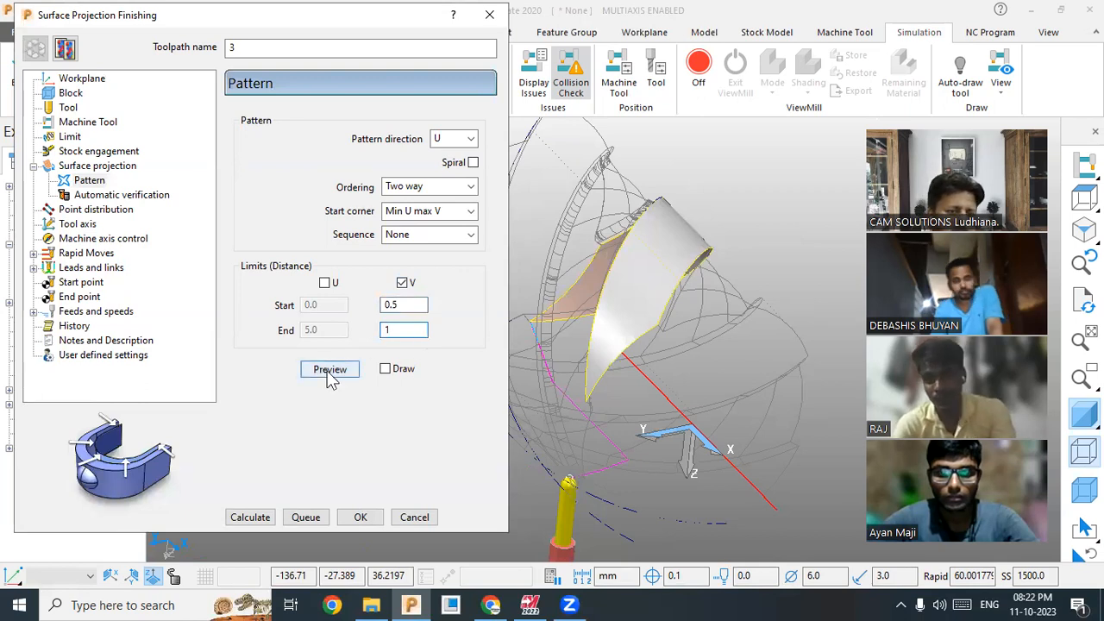
left_click(247, 517)
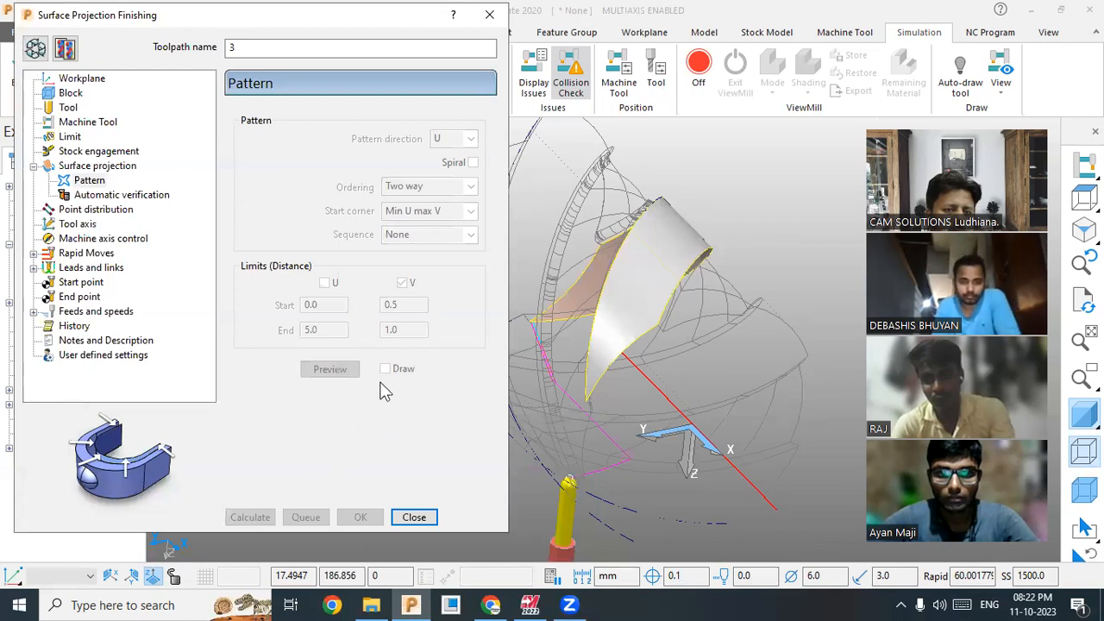
Step: Make toolpath 3 editable, disable the V limit, recalculate it over the whole surface and close its settings
left_click(35, 48)
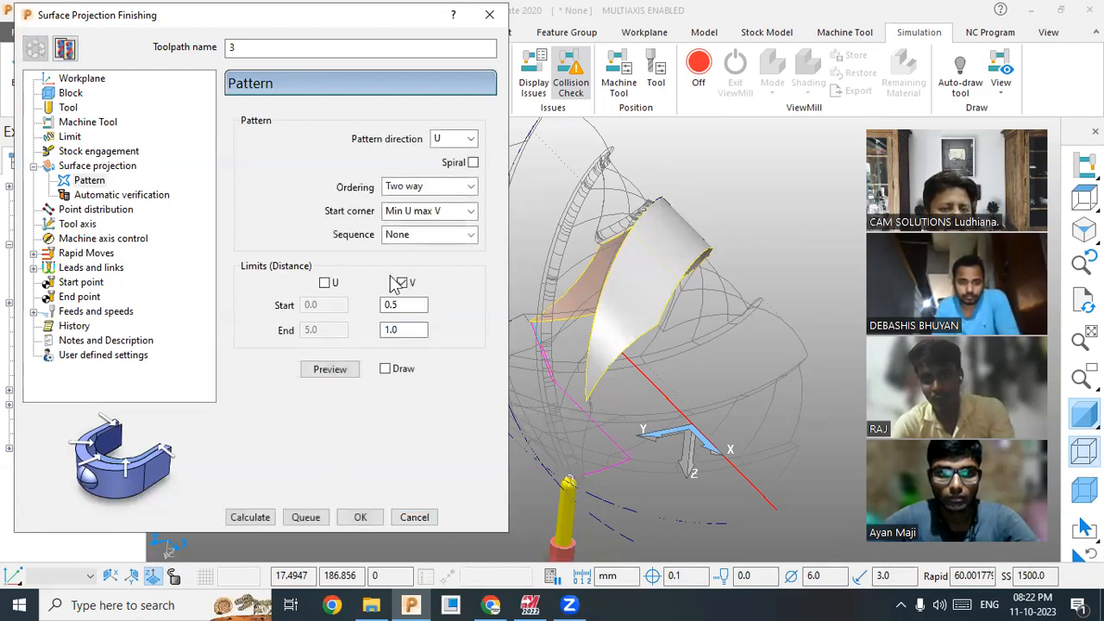
left_click(402, 282)
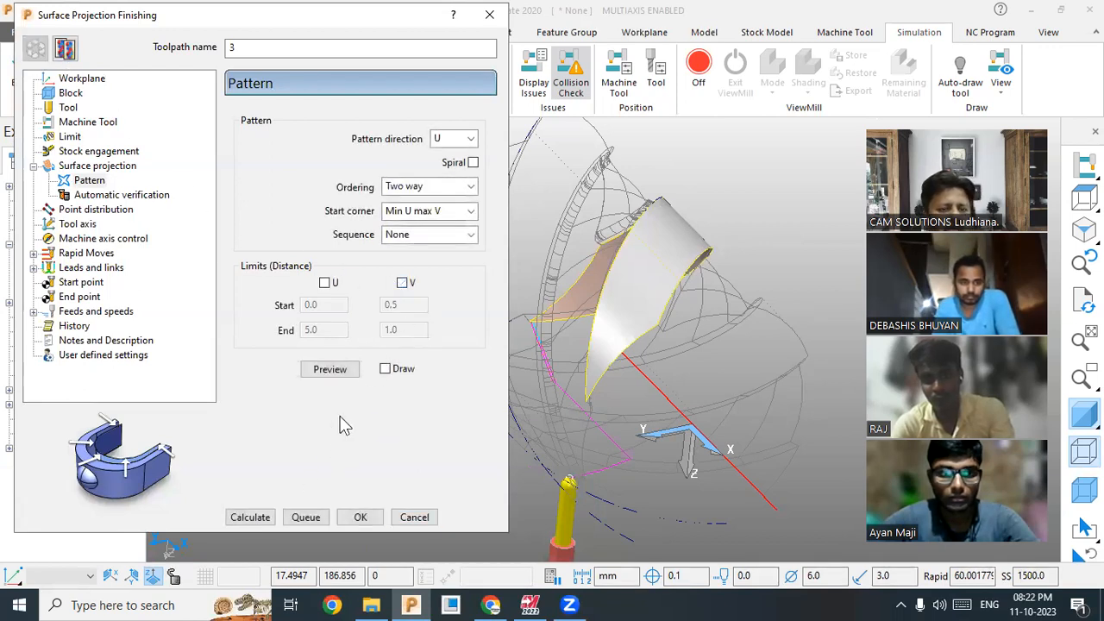
left_click(250, 518)
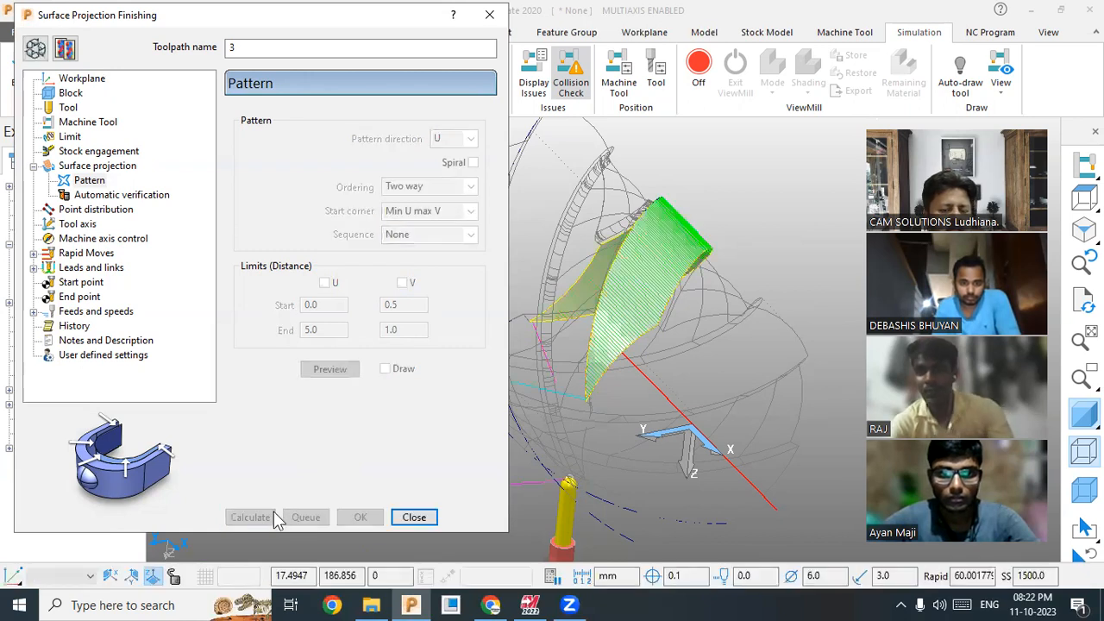
left_click(414, 518)
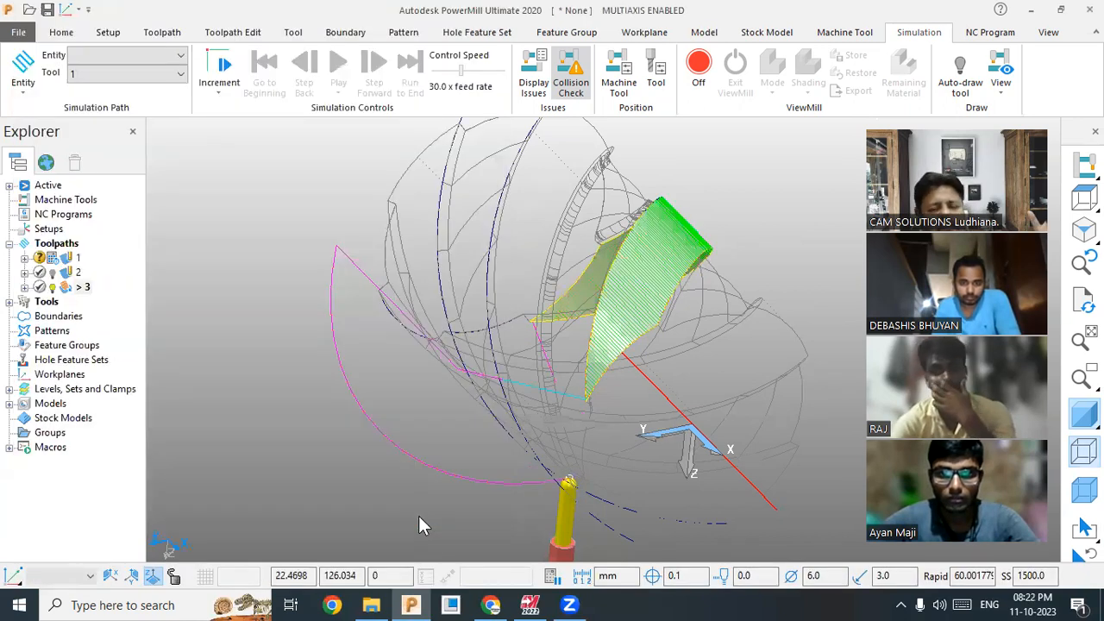
Step: Display the model shaded without wireframe, show the block, and inspect toolpath 3 along the helical surface
left_click(1084, 414)
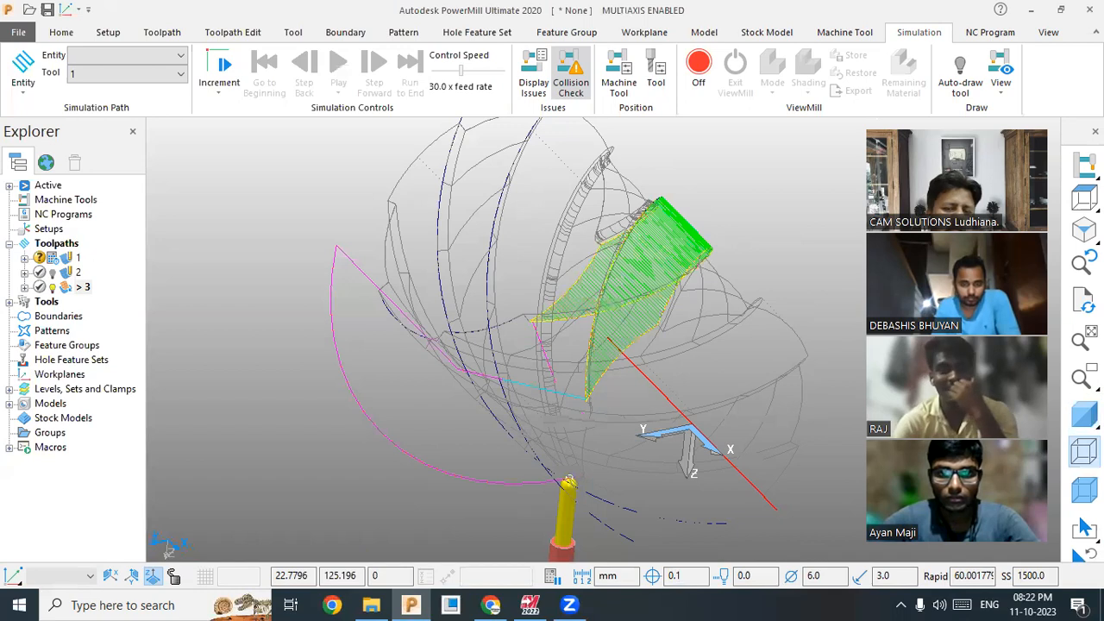
left_click(1083, 489)
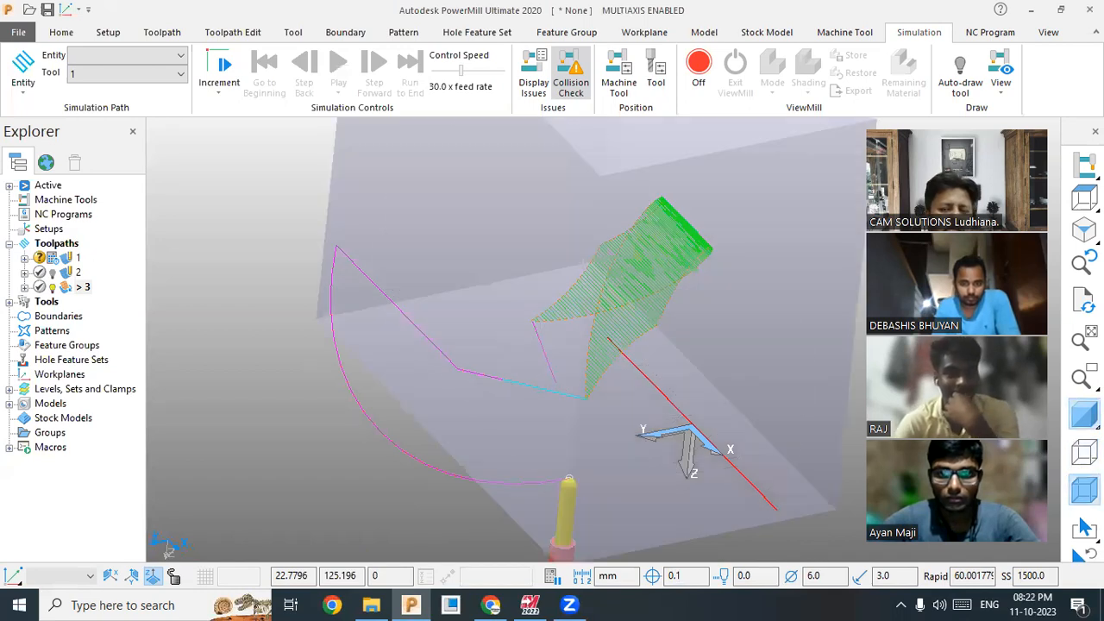
left_click(1083, 416)
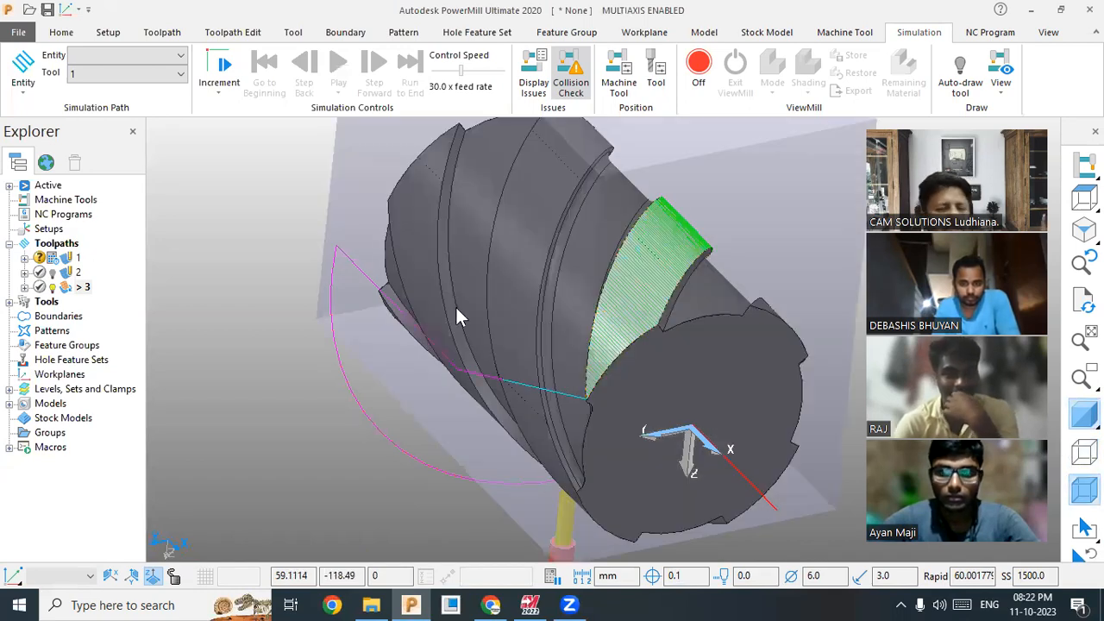
scroll(455, 304, "down", 3)
middle_click_drag(688, 290, 571, 240)
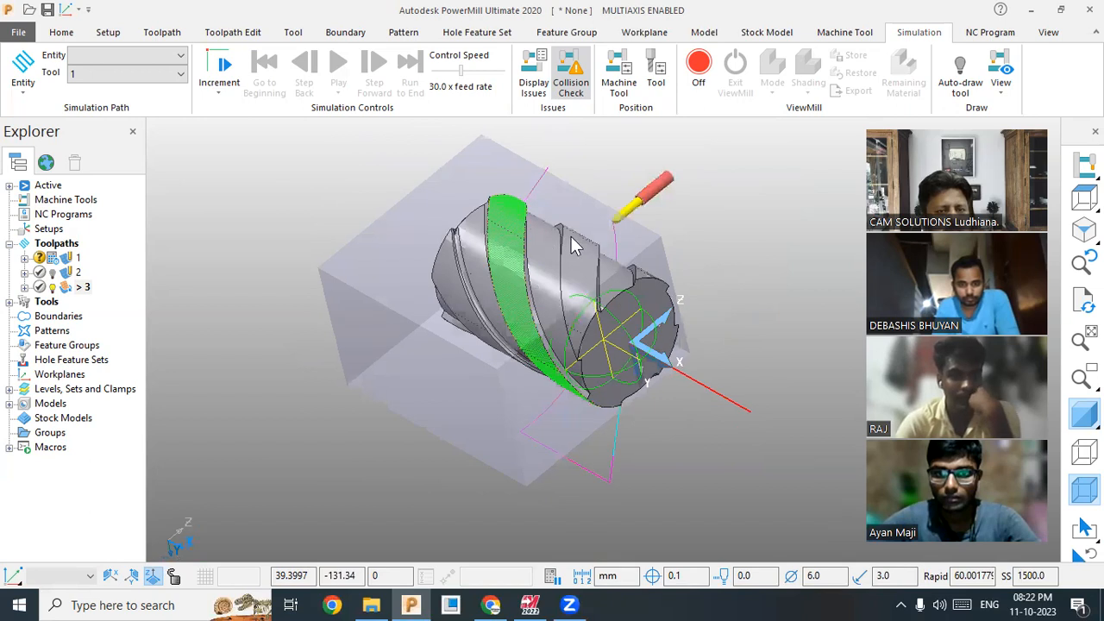
scroll(571, 240, "up", 3)
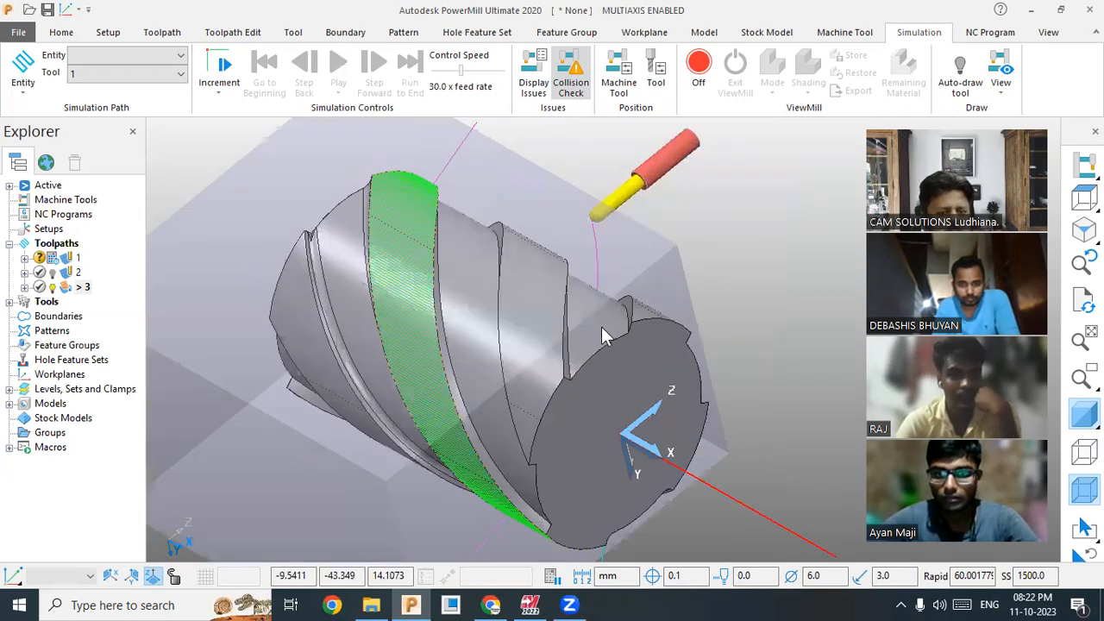
left_click(62, 33)
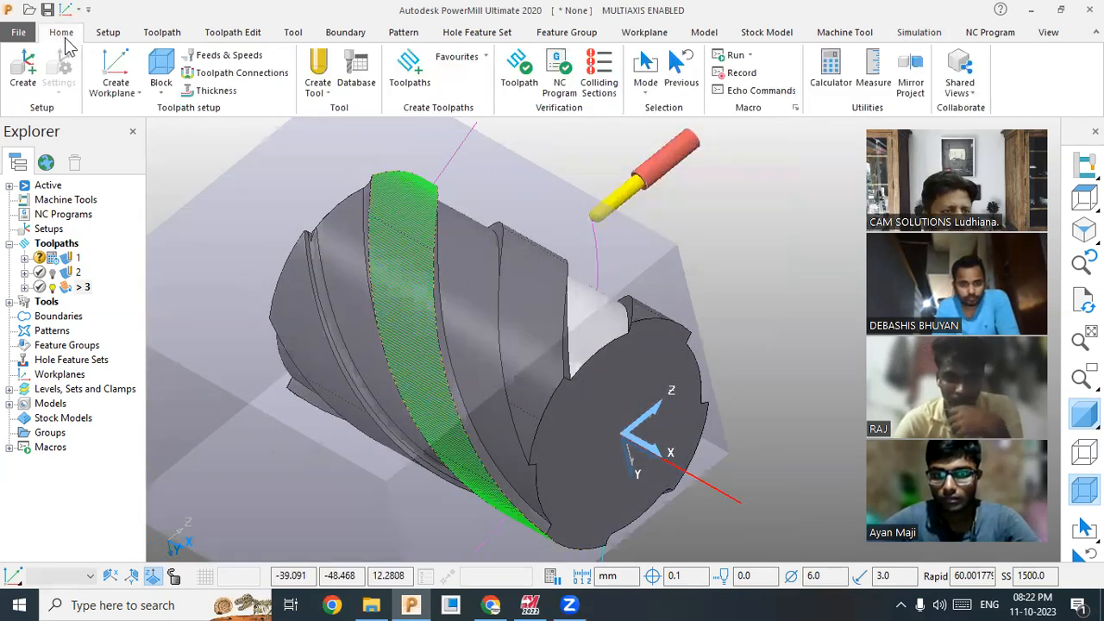
left_click(408, 69)
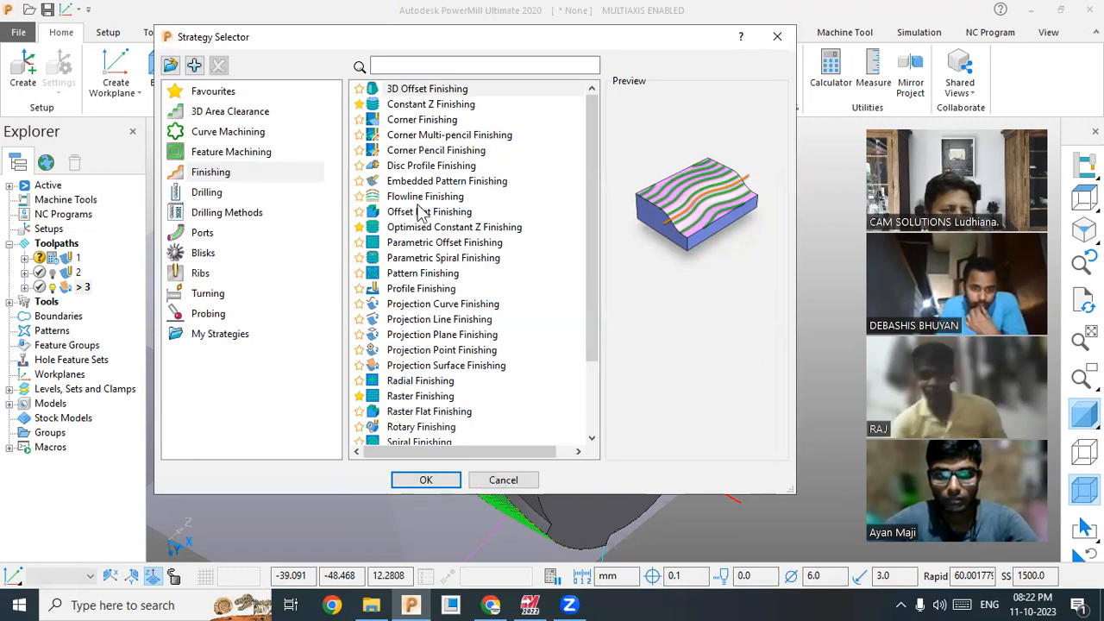
left_click(504, 480)
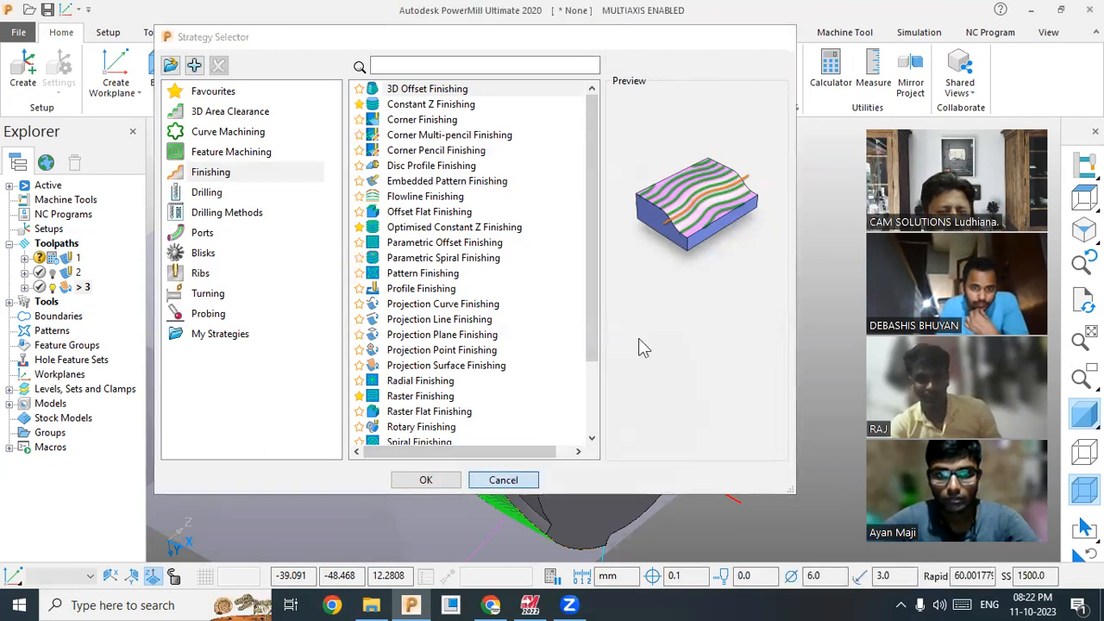
Step: Create a new pattern and open it in the curve editor
scroll(586, 287, "up", 3)
middle_click_drag(586, 287, 577, 313)
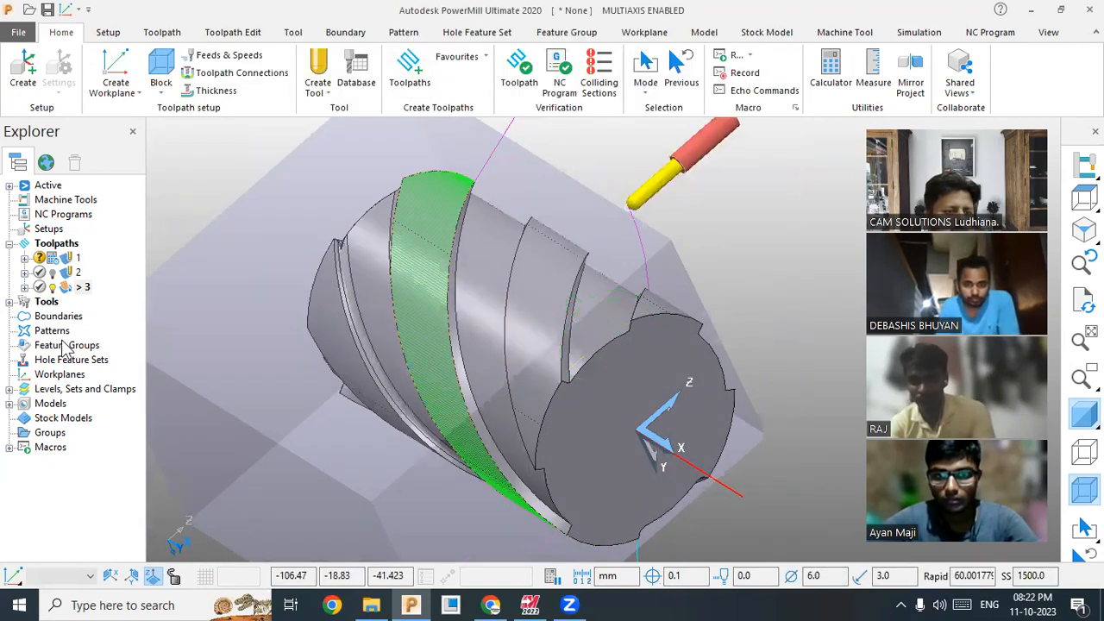
right_click(53, 332)
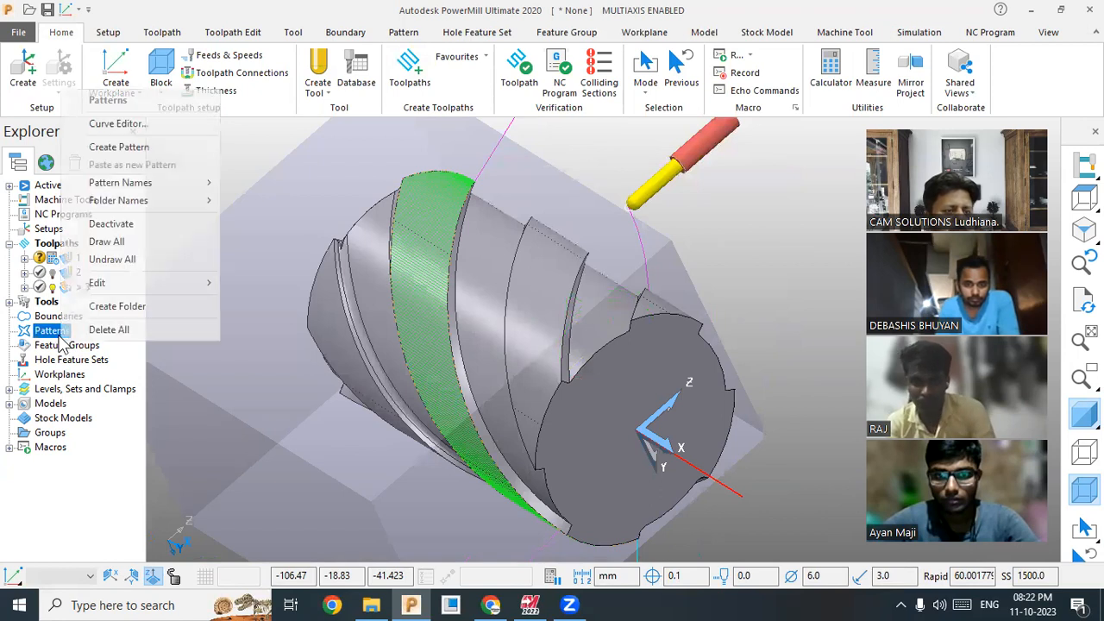
left_click(147, 146)
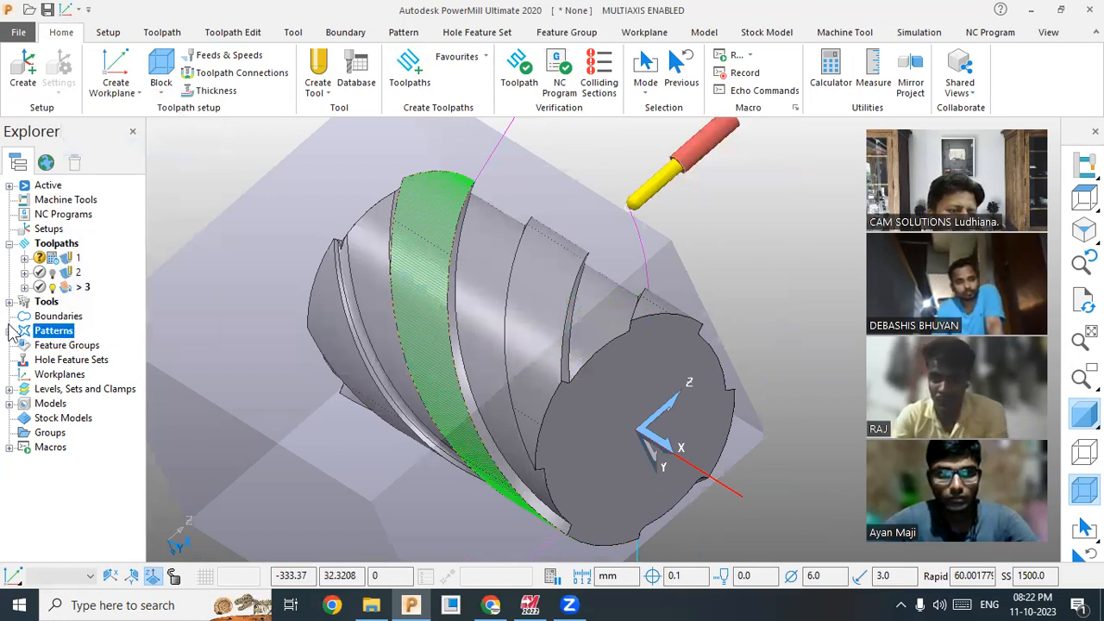
right_click(71, 346)
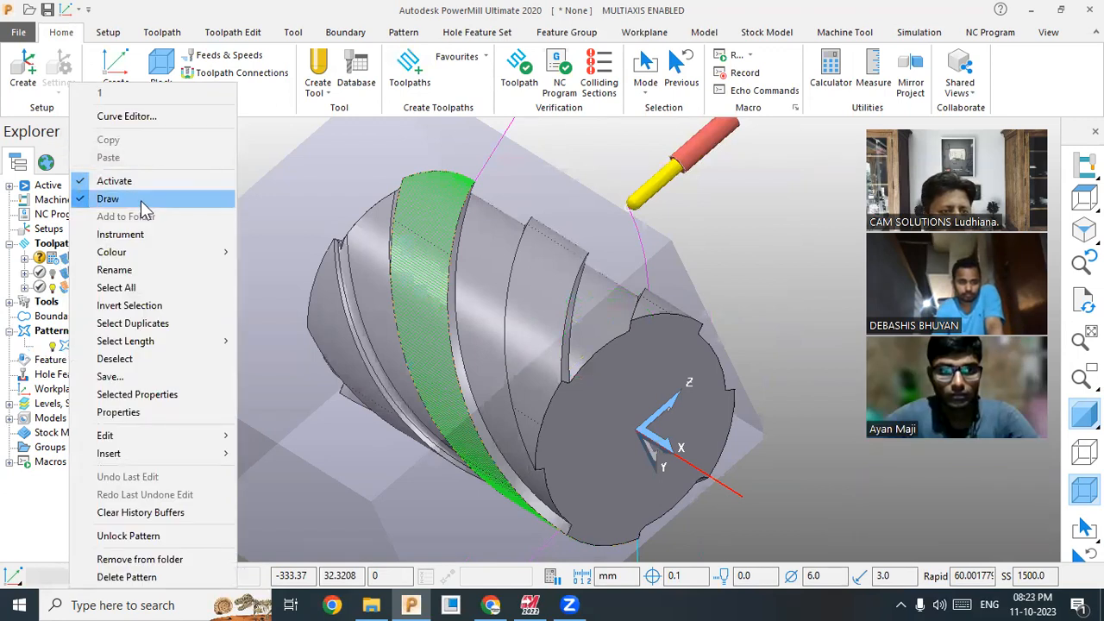
left_click(156, 116)
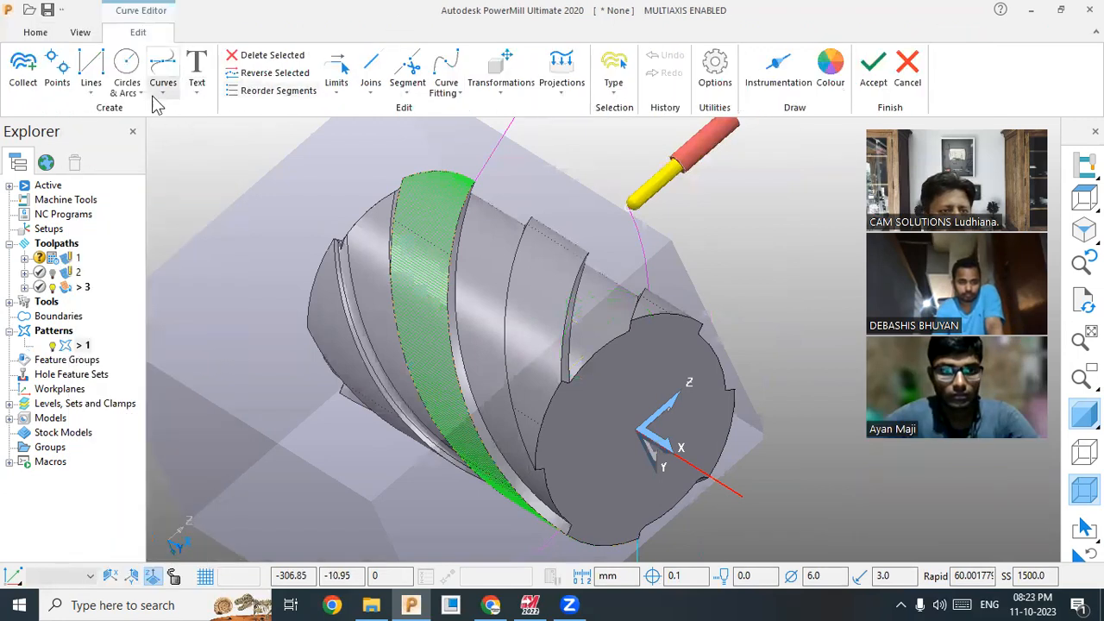
Step: Create composite curves in the pattern along one land's front-face arc and its adjoining helical edge
left_click(90, 86)
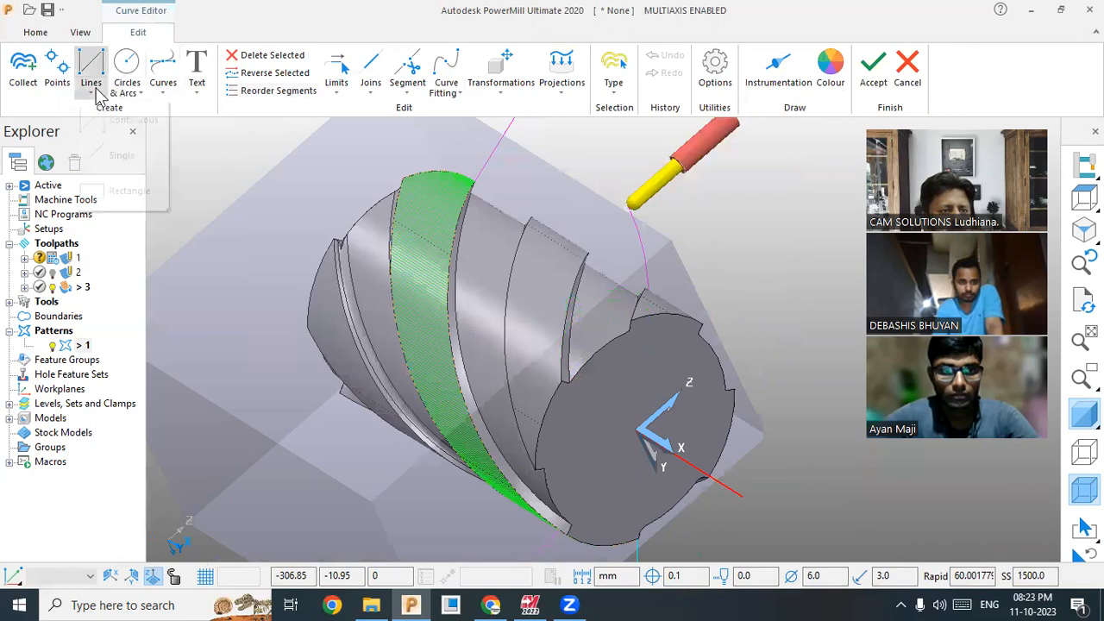
left_click(161, 91)
left_click(196, 155)
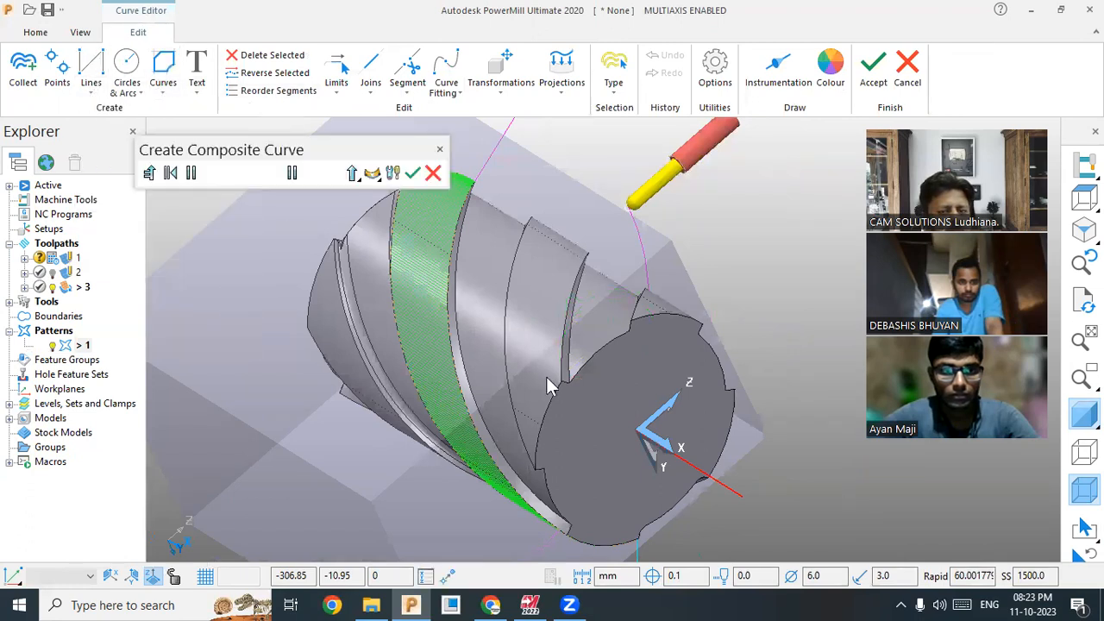
left_click(544, 412)
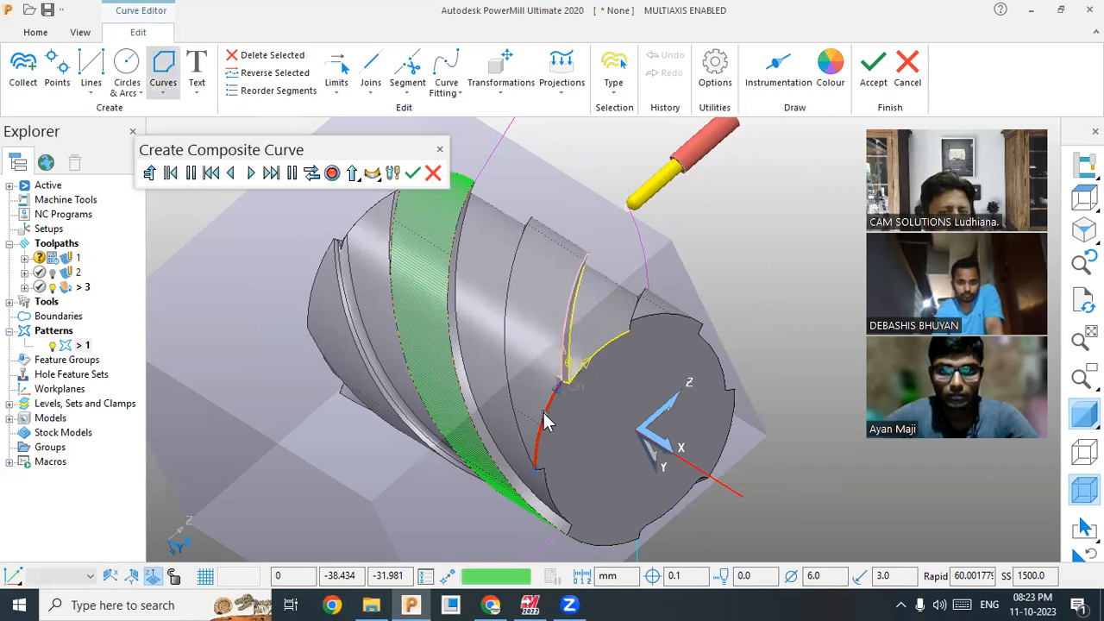
left_click(332, 173)
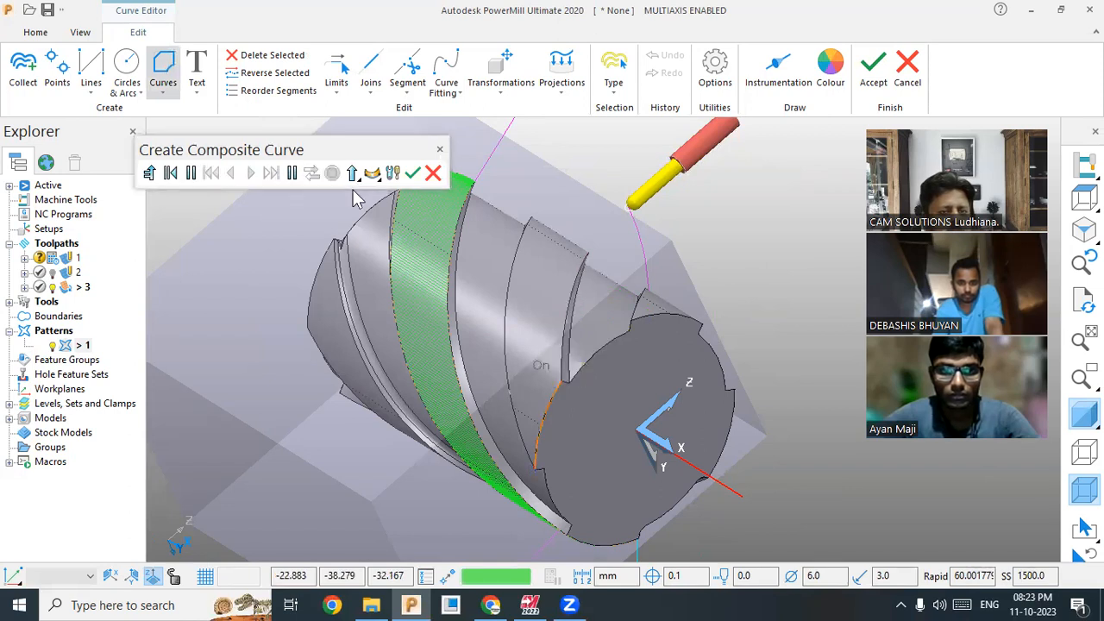
left_click(560, 324)
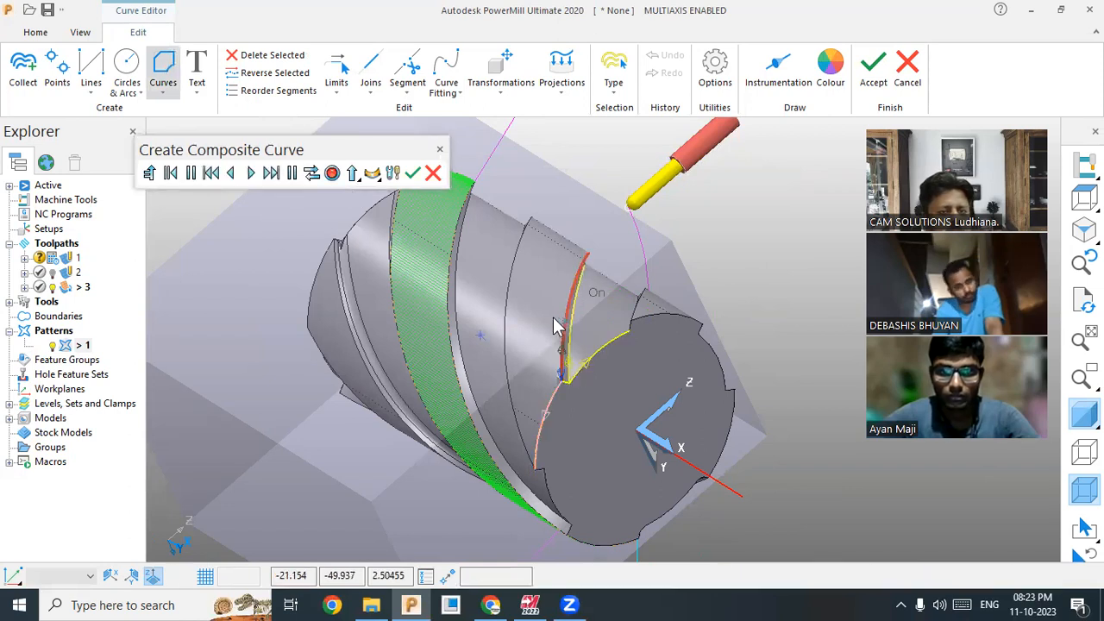
left_click(332, 172)
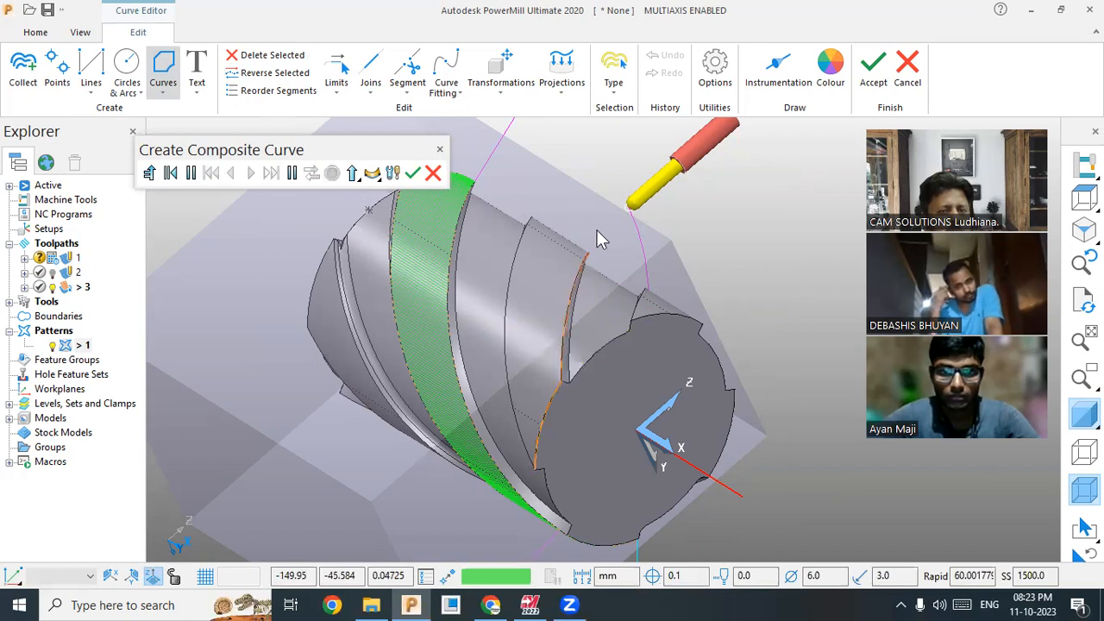
Step: Add composite curves along the land's far-end arc and its opposite helical edge, and accept the pattern edits
middle_click_drag(597, 229, 626, 434)
scroll(615, 383, "down", 3)
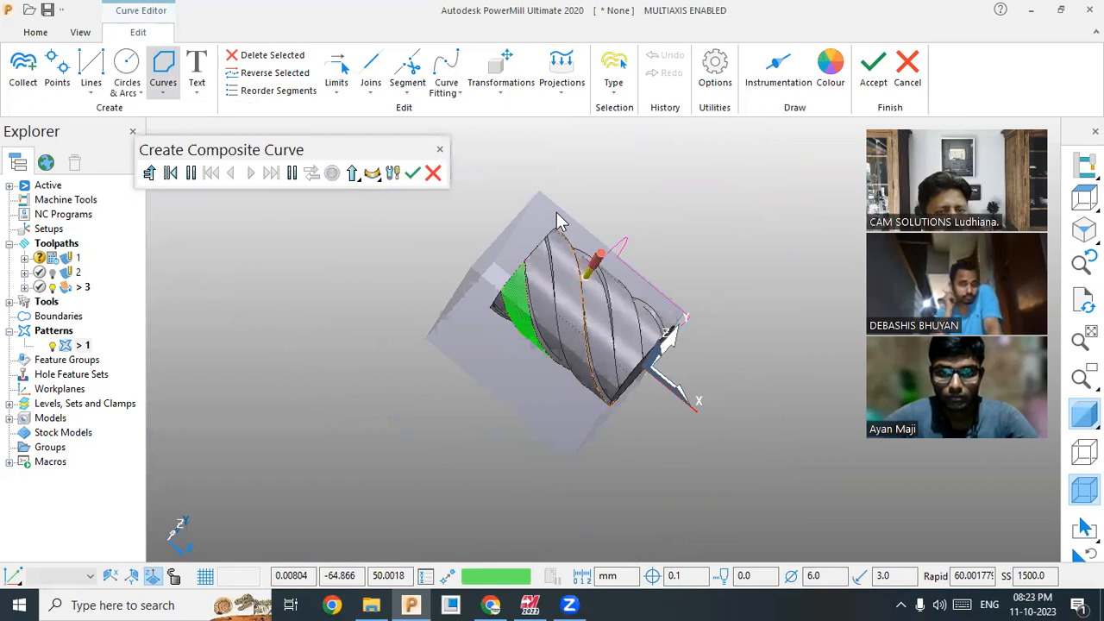
scroll(556, 240, "up", 2)
scroll(556, 249, "up", 2)
middle_click_drag(537, 259, 468, 303)
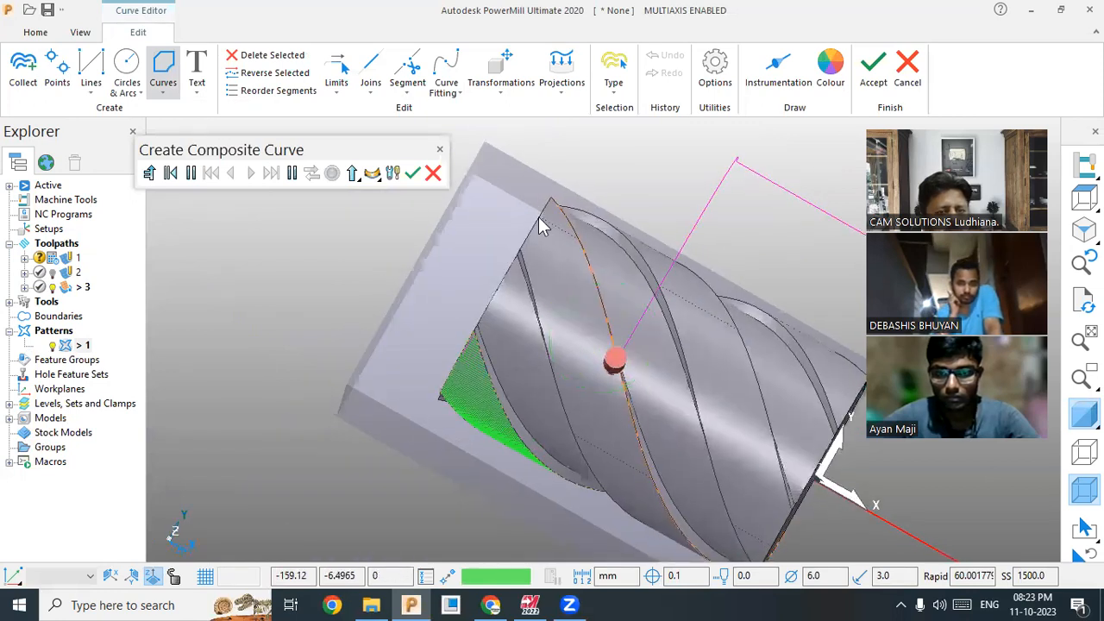
left_click(516, 235)
left_click(332, 172)
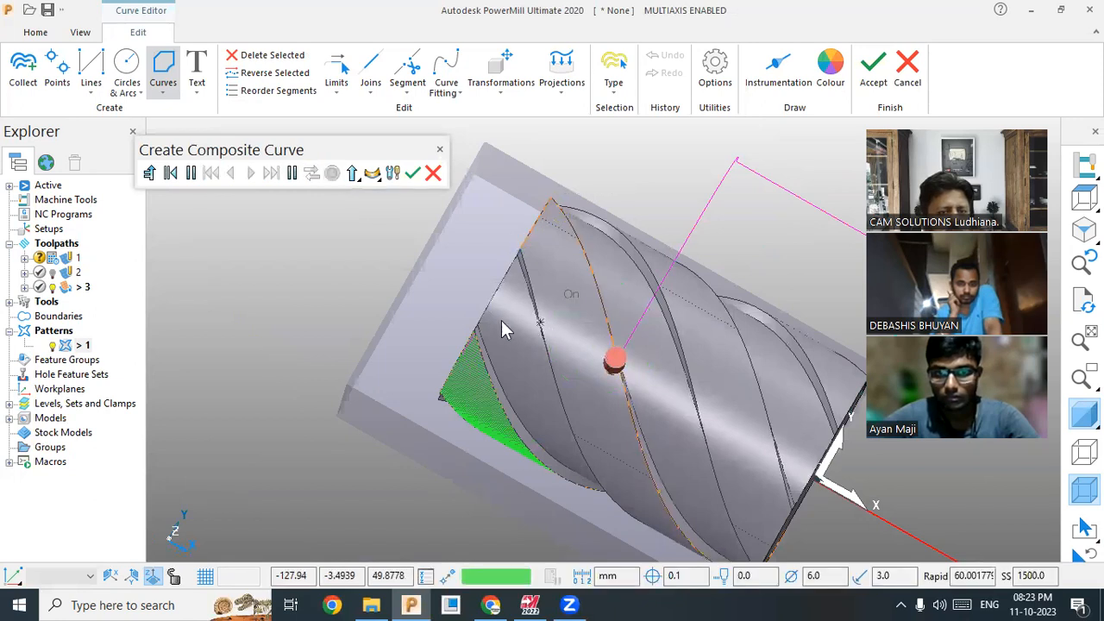
left_click(501, 322)
left_click(332, 172)
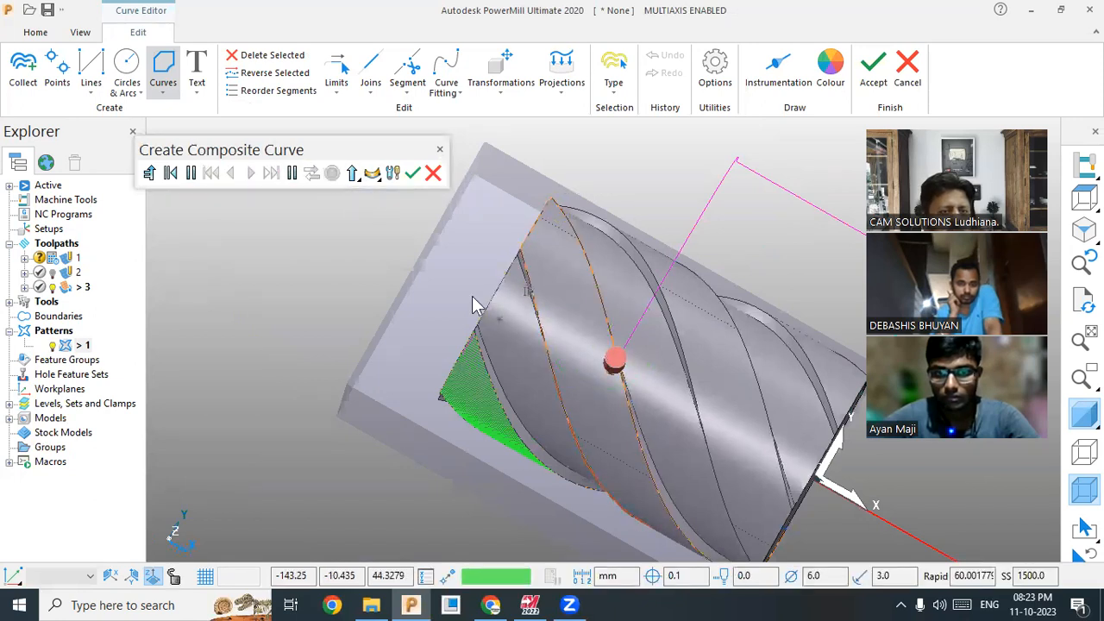
key("ctrl+2")
left_click(412, 173)
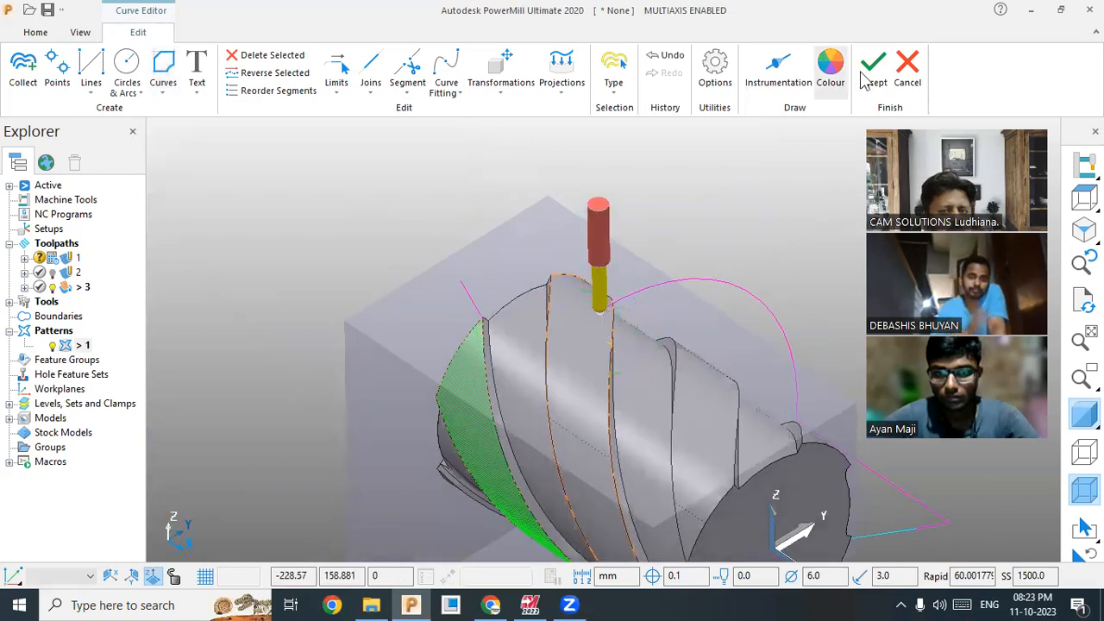
left_click(873, 69)
Step: Start a Flowline Finishing toolpath and assign pattern 1 as its embedded pattern
scroll(535, 213, "down", 2)
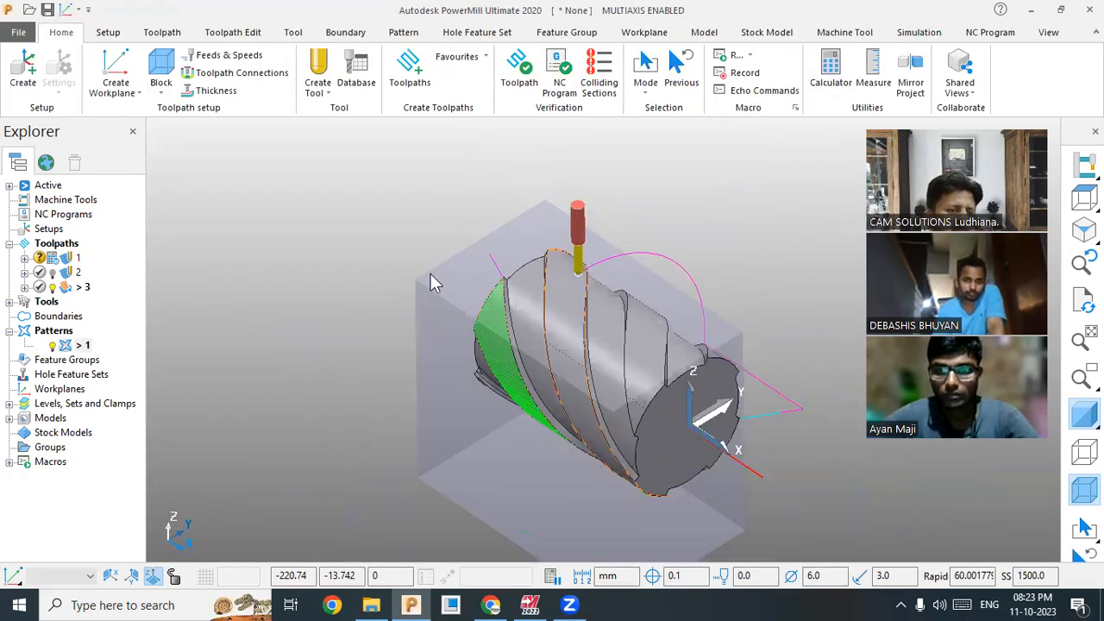
left_click(410, 87)
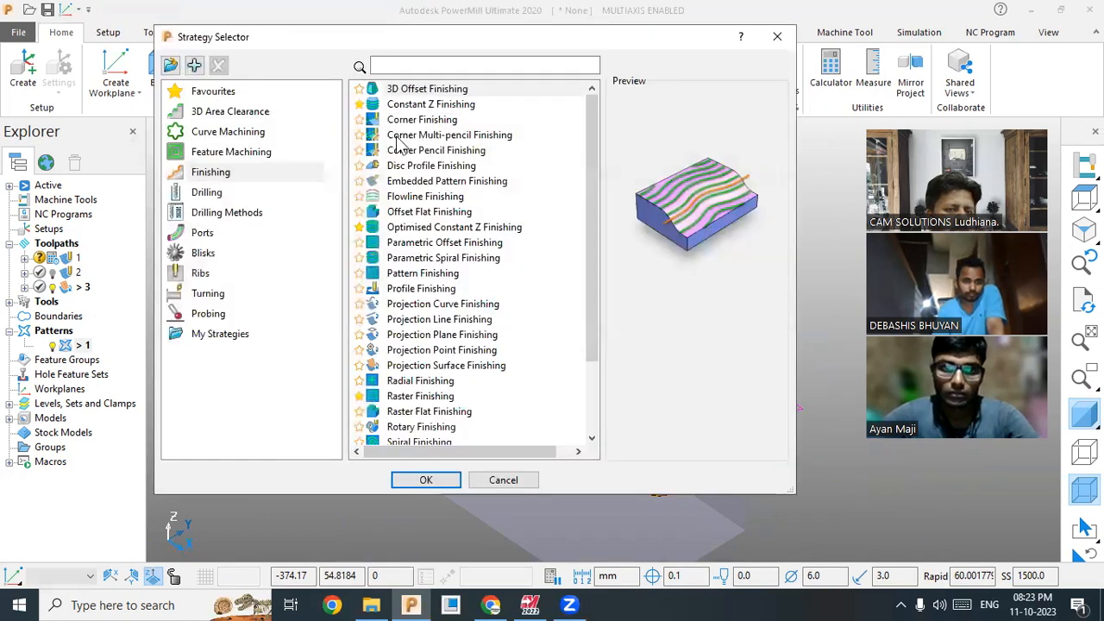
left_click(427, 196)
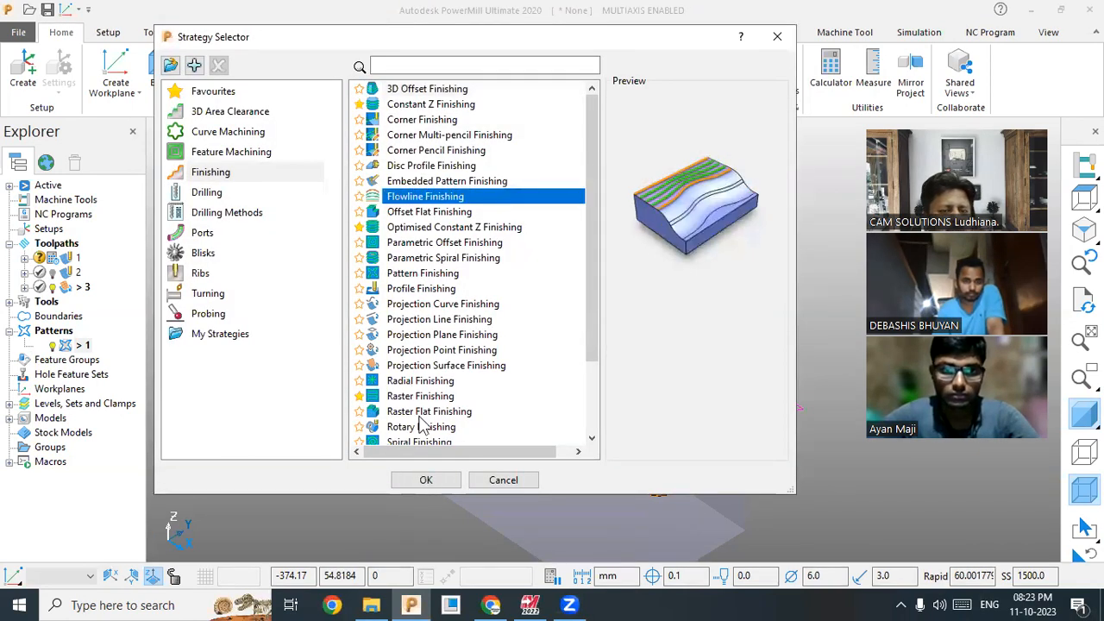
left_click(425, 480)
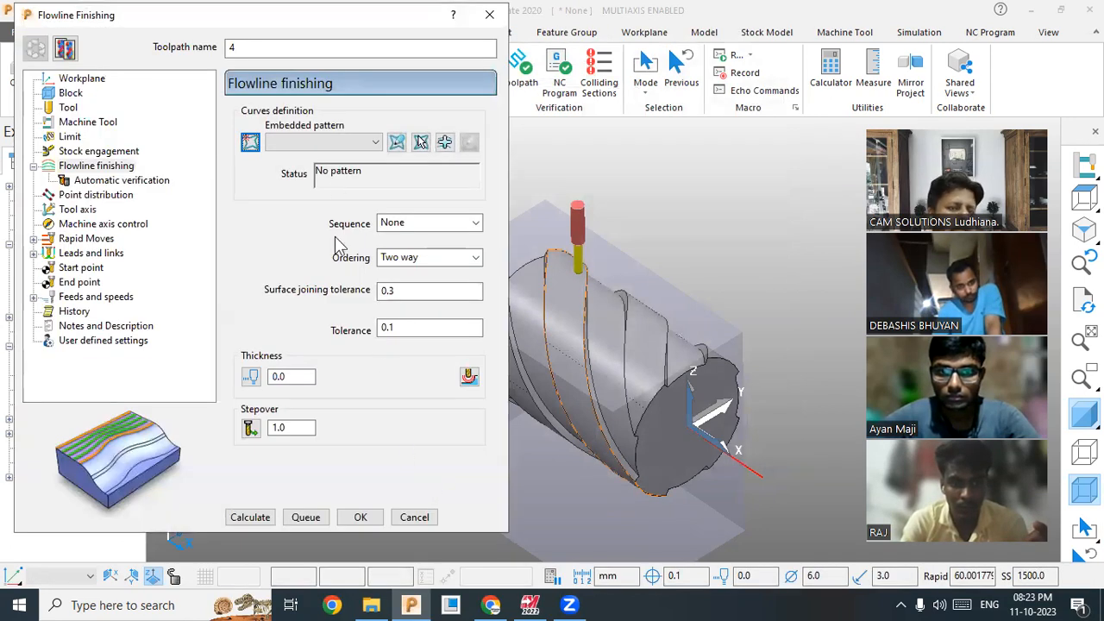
left_click(328, 143)
left_click(302, 175)
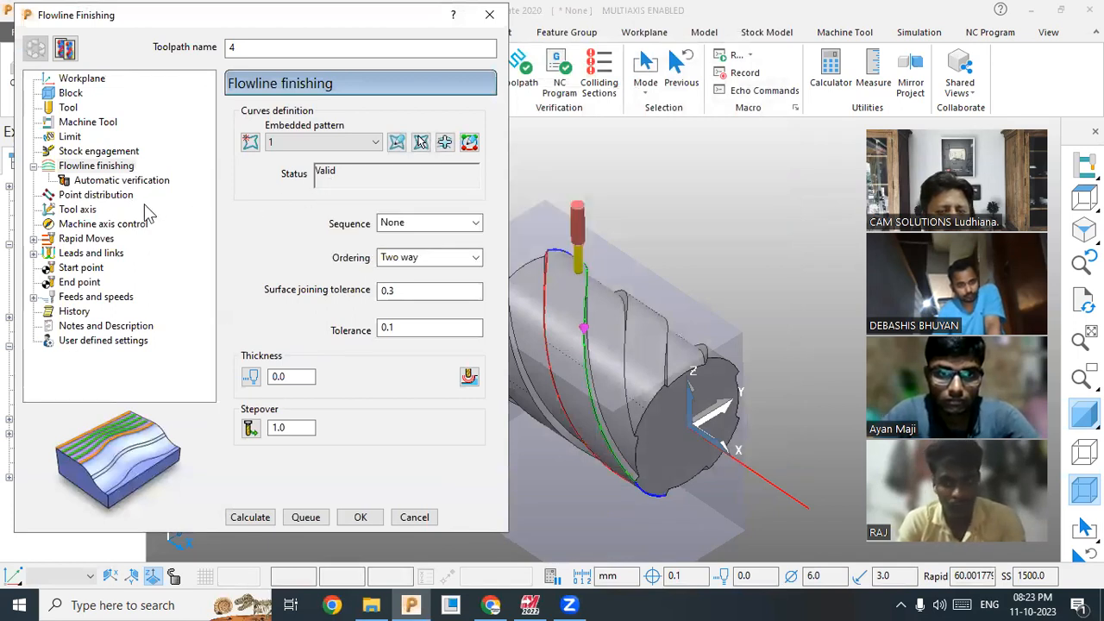
Step: Set the flowline toolpath's tool axis to Towards line with direction 1.0, 0.0, 0.0
left_click(78, 210)
left_click(303, 125)
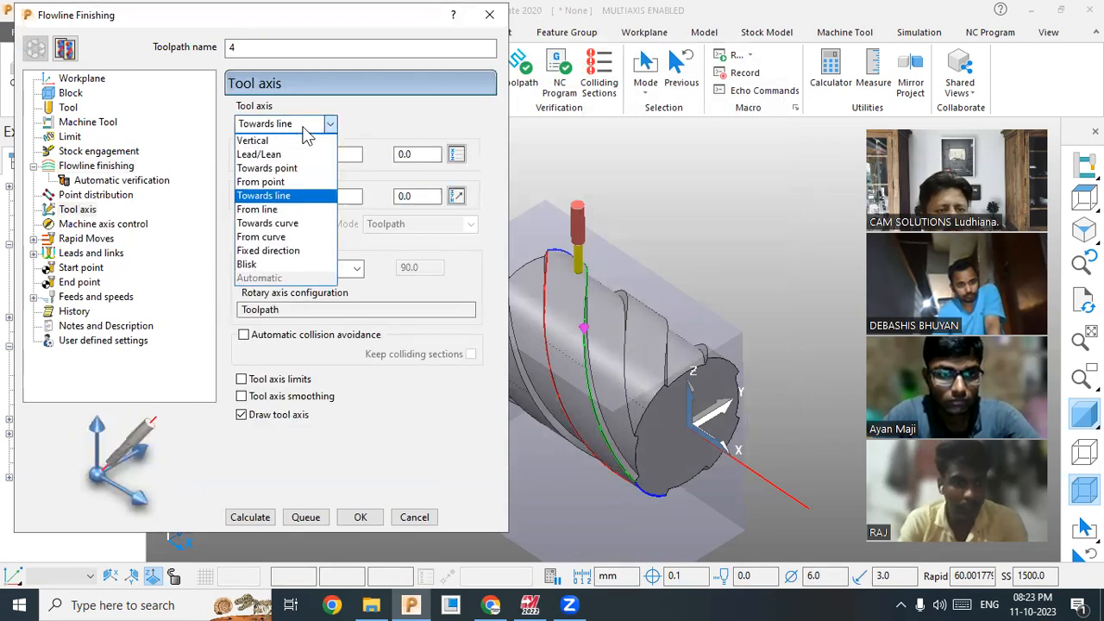
left_click(299, 197)
left_click(267, 196)
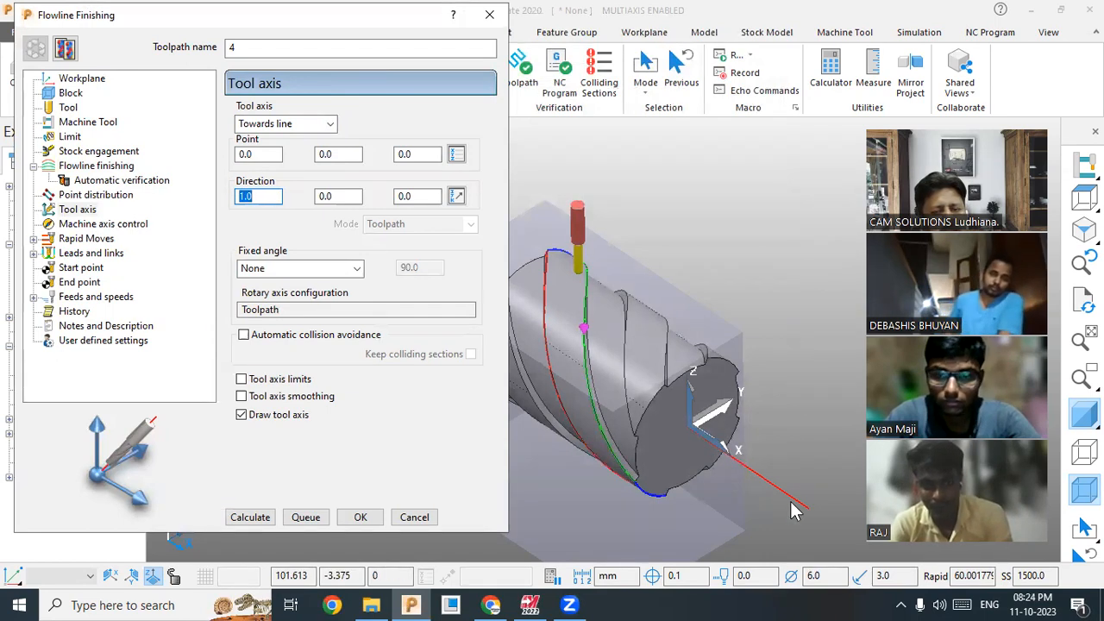
left_click(357, 196)
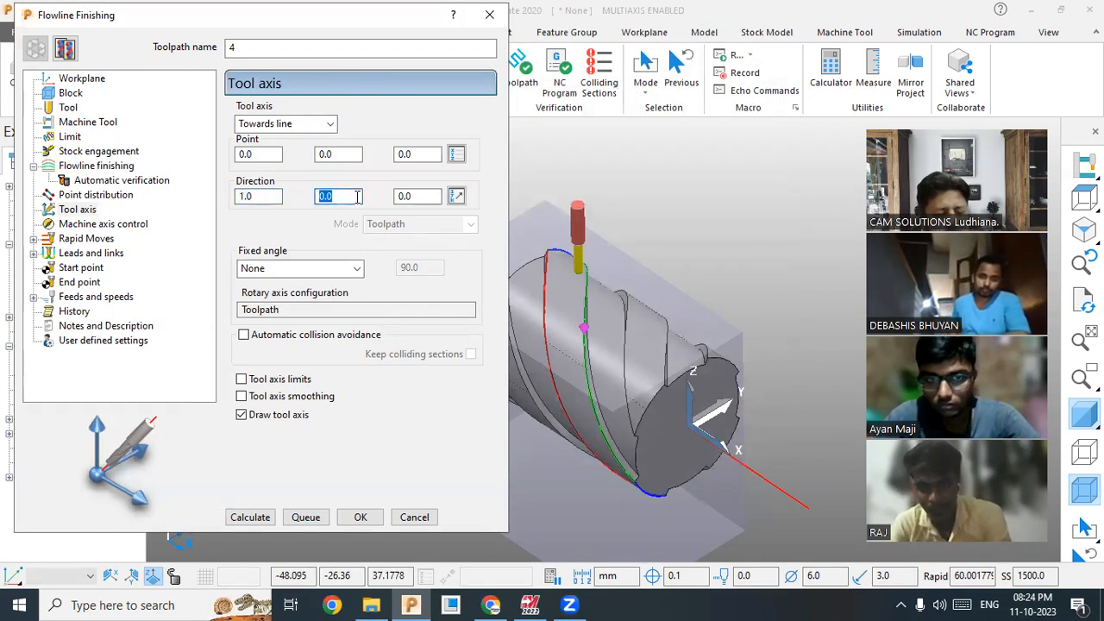
left_click(412, 197)
left_click(337, 197)
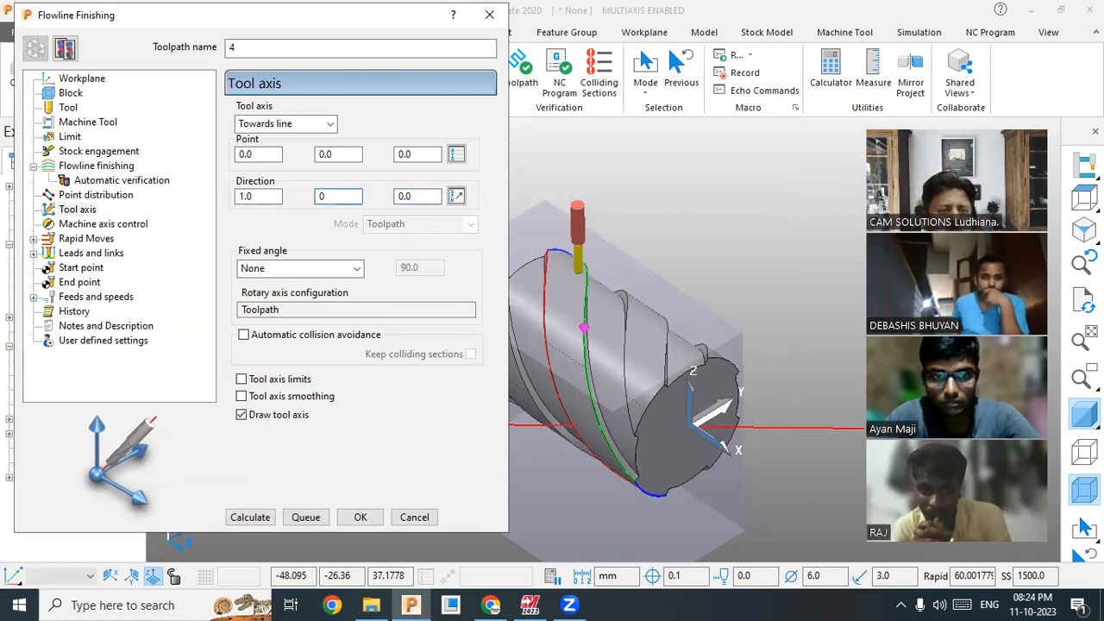
left_click(417, 197)
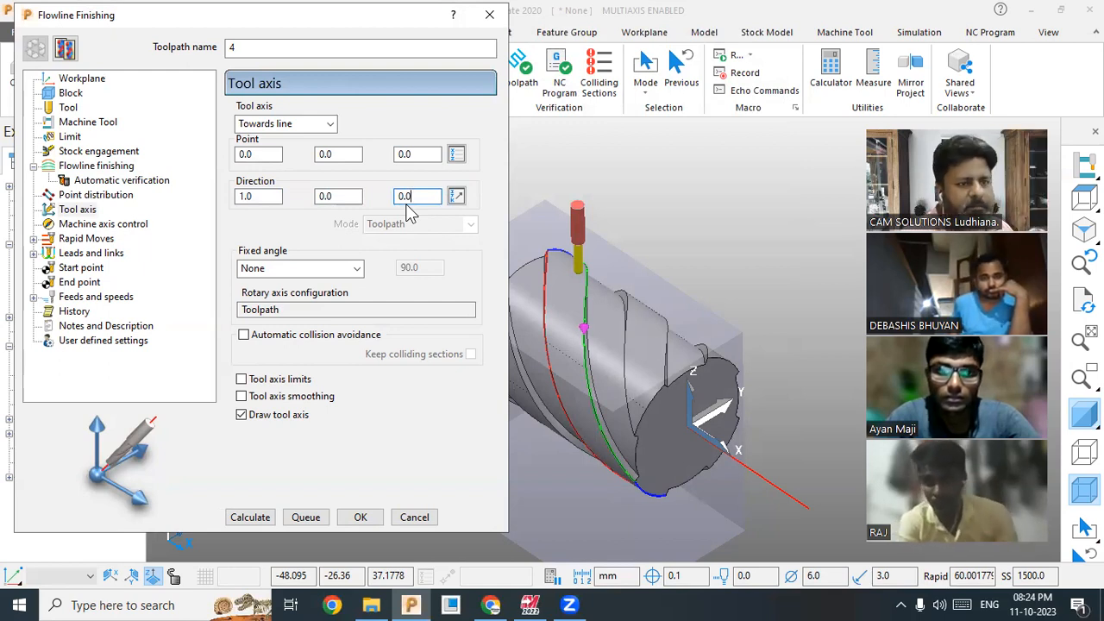
Step: Use a Cylinder safe area for the rapid moves and check its direction and rapid radius
left_click(87, 240)
left_click(333, 121)
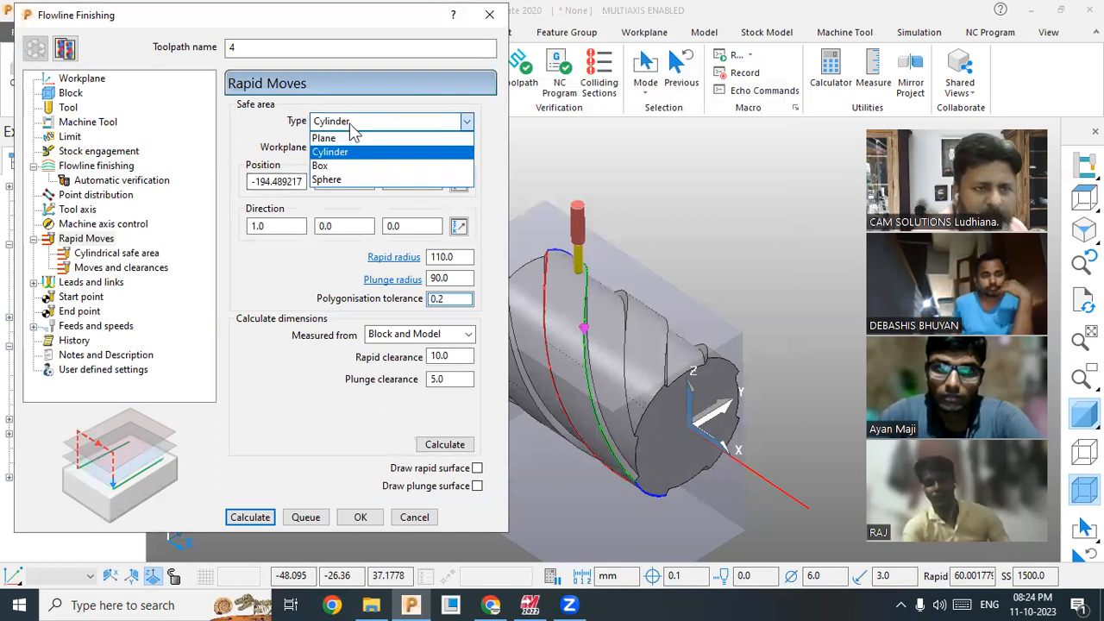
left_click(342, 153)
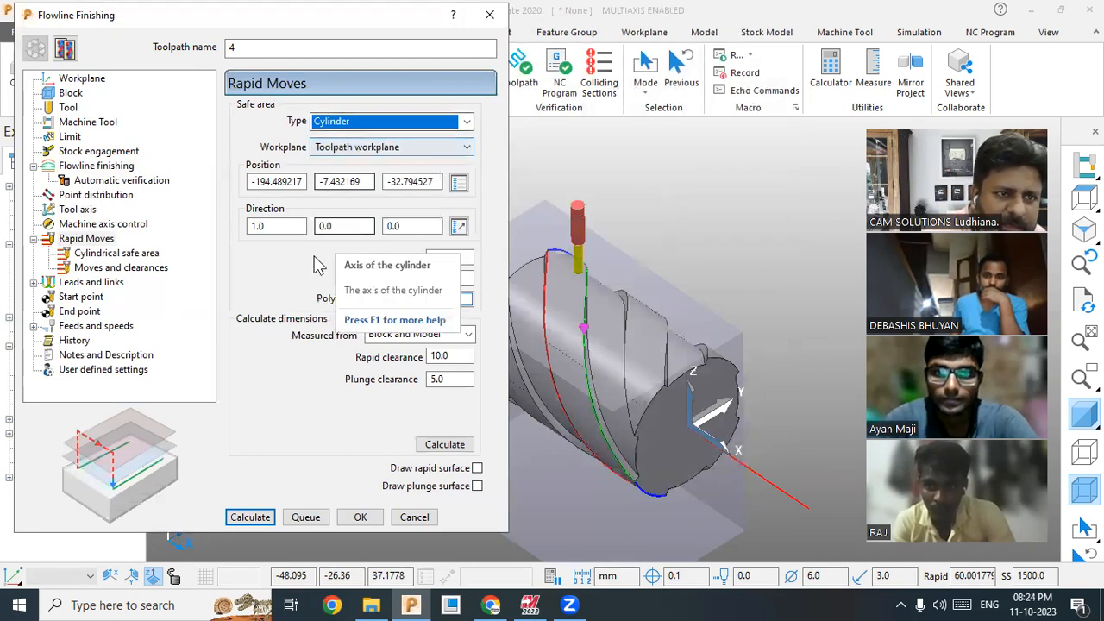
left_click(279, 228)
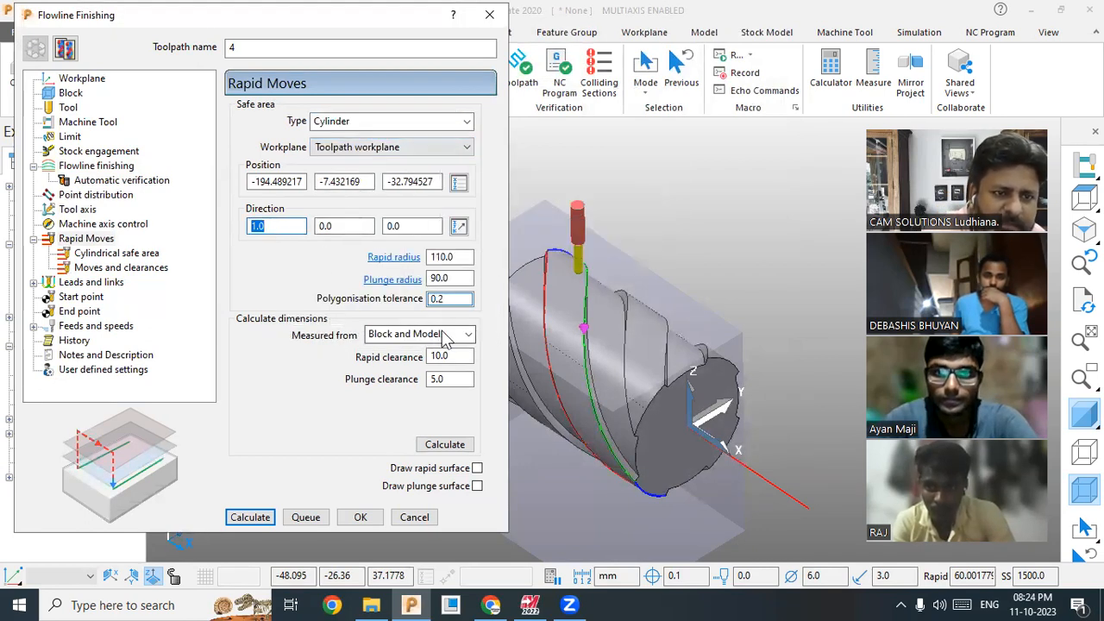
left_click(451, 258)
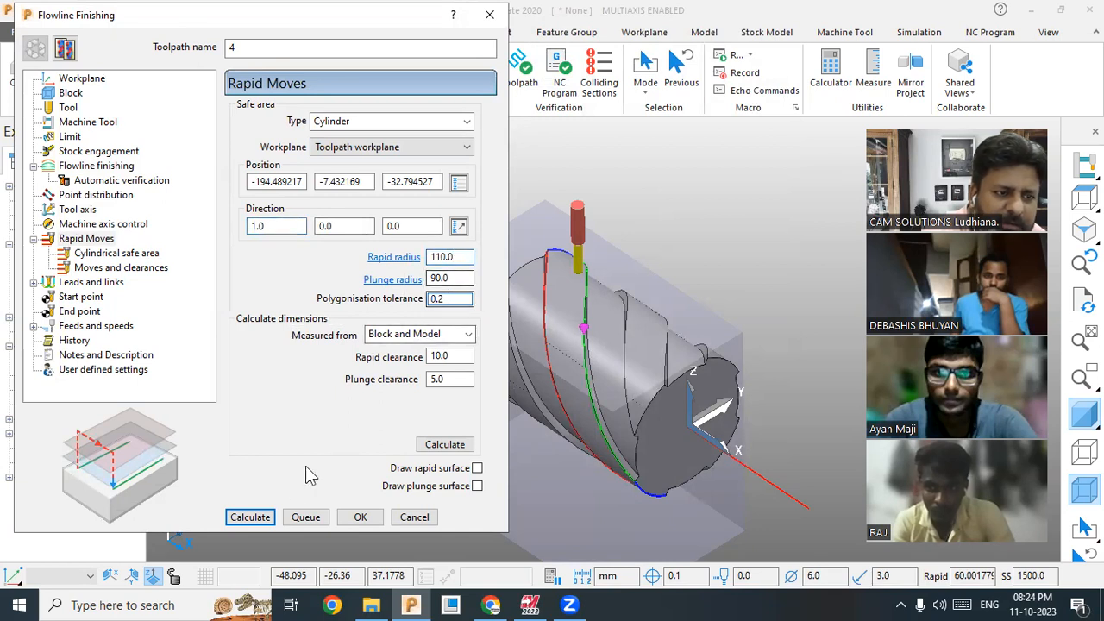
Step: Calculate the flowline finishing toolpath and close its settings
left_click(250, 518)
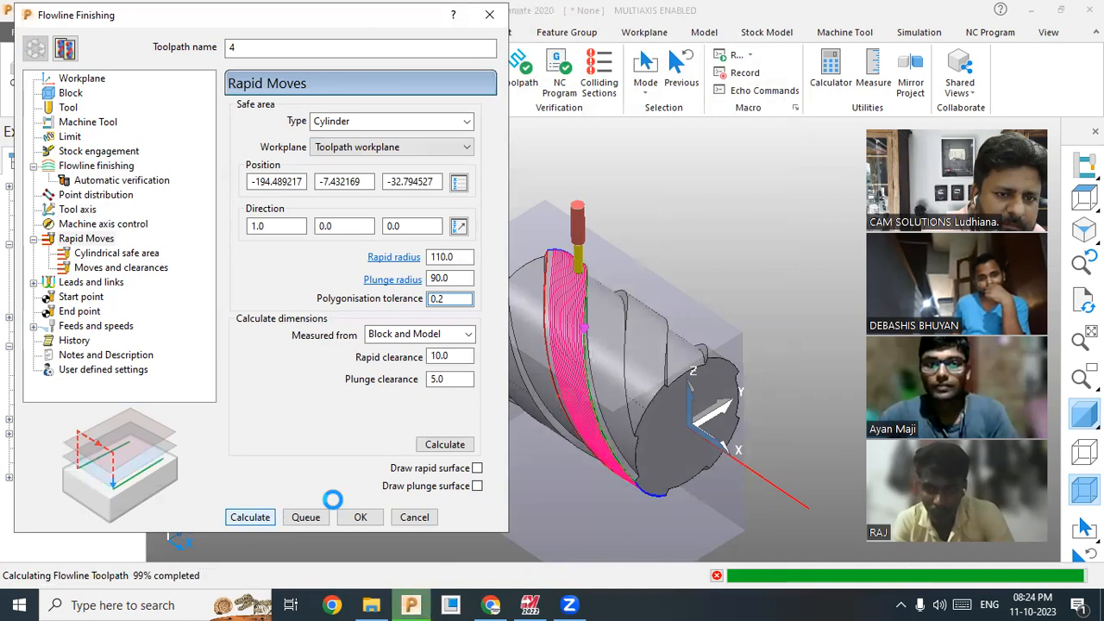
middle_click_drag(604, 382, 553, 433)
left_click(414, 517)
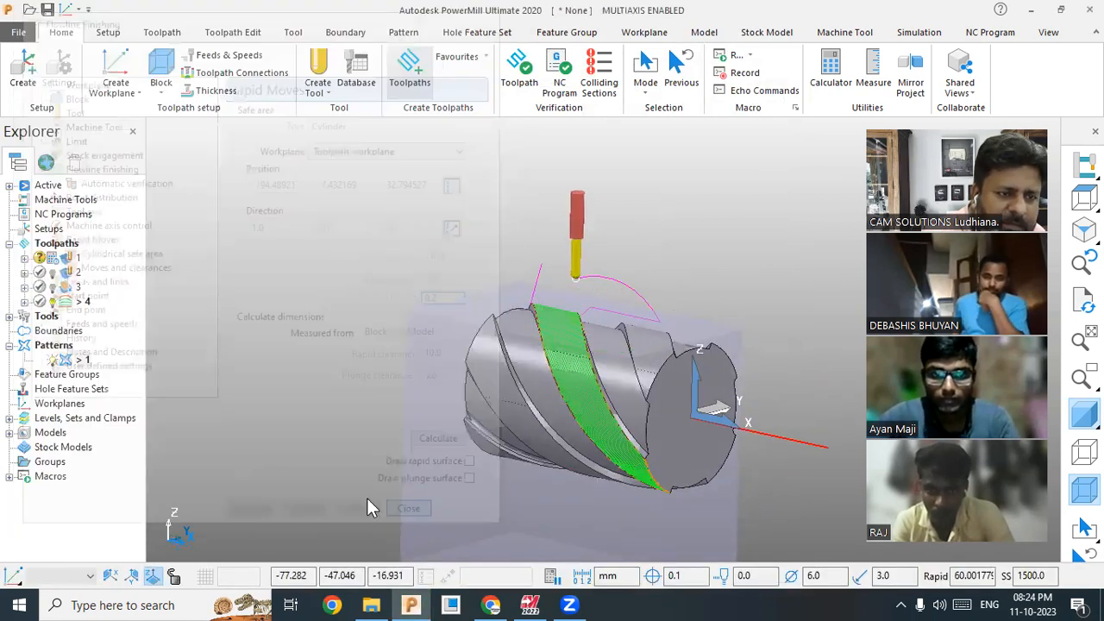
Step: Simulate flowline toolpath 4 from its start and play it through
right_click(82, 301)
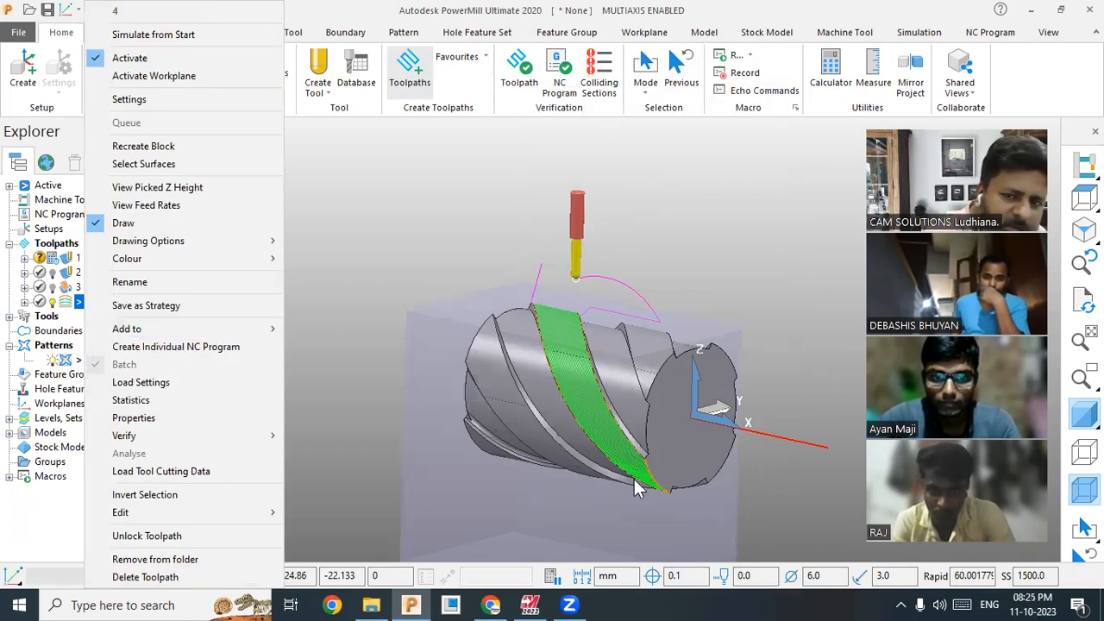
left_click(379, 251)
scroll(621, 431, "up", 3)
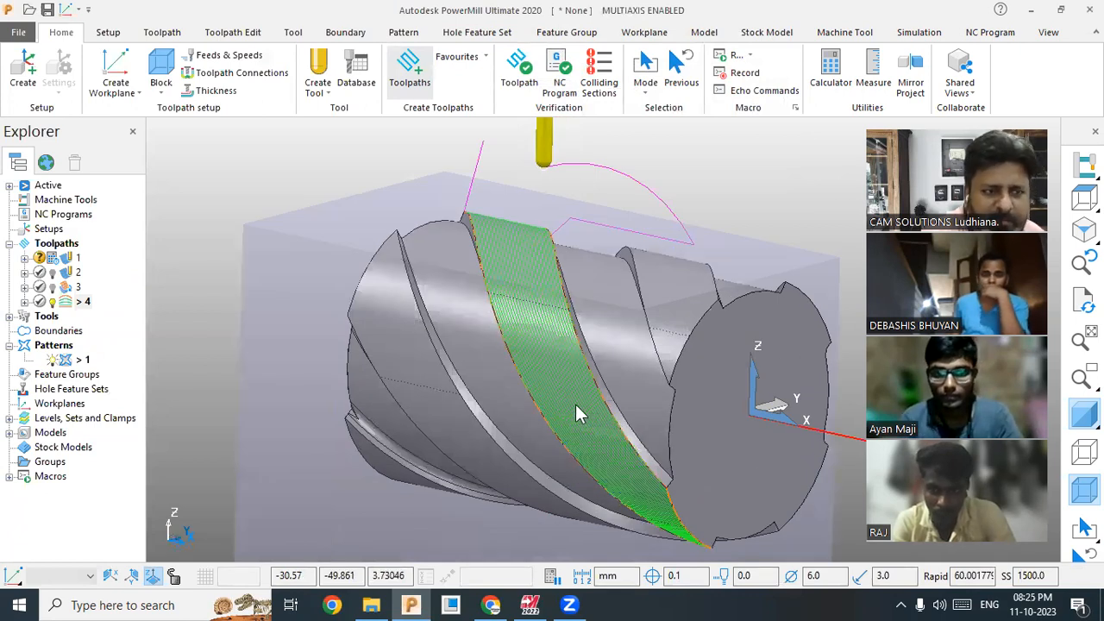
right_click(78, 306)
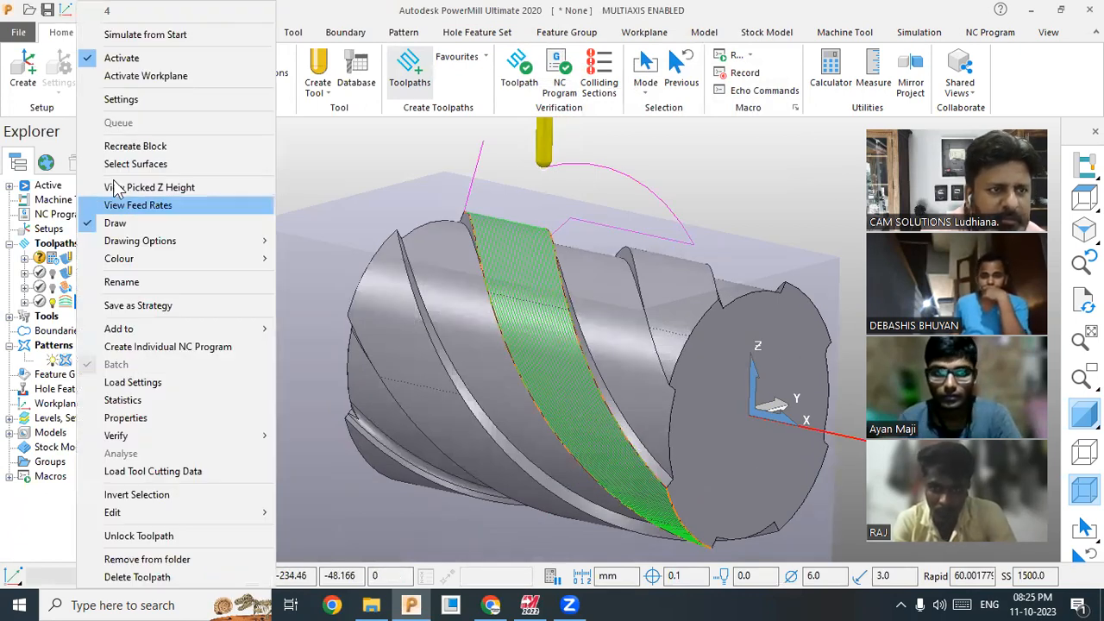
left_click(159, 33)
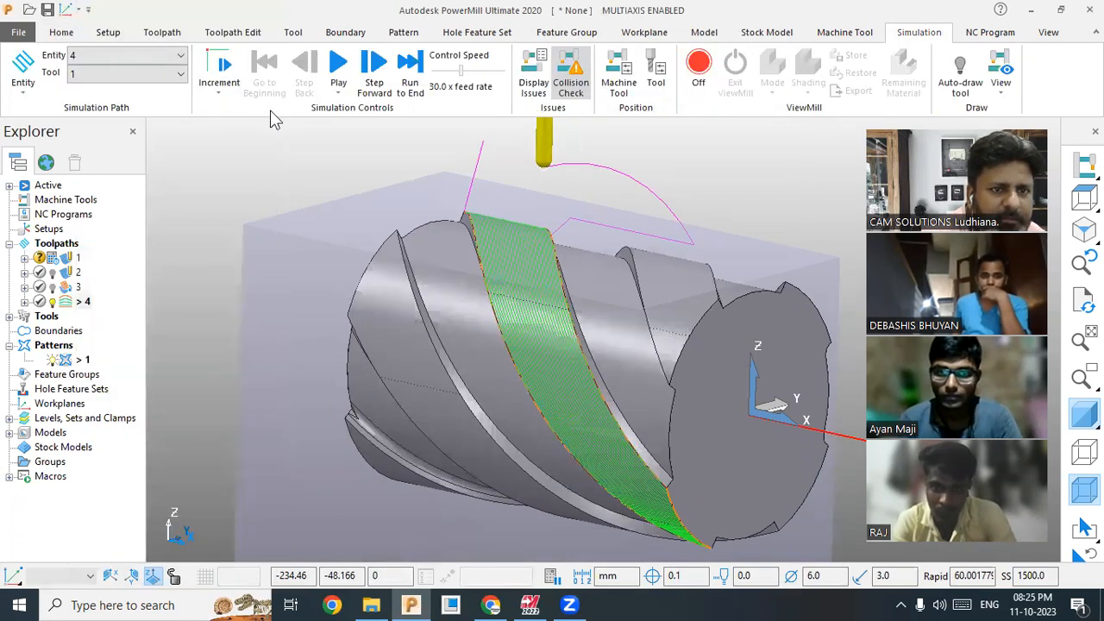
left_click(337, 69)
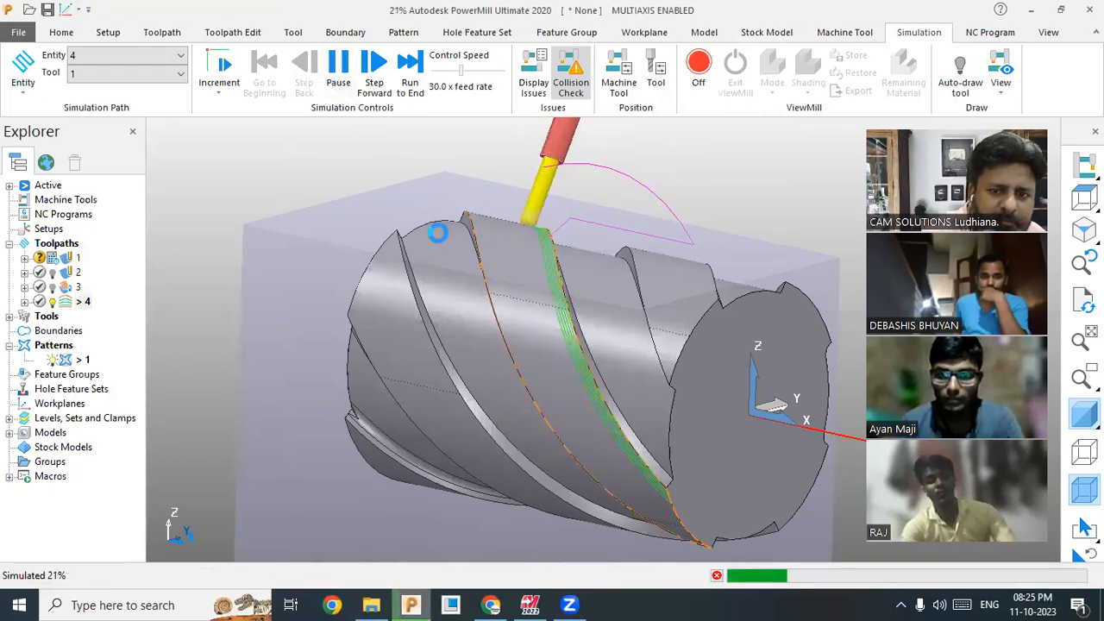
scroll(440, 238, "down", 2)
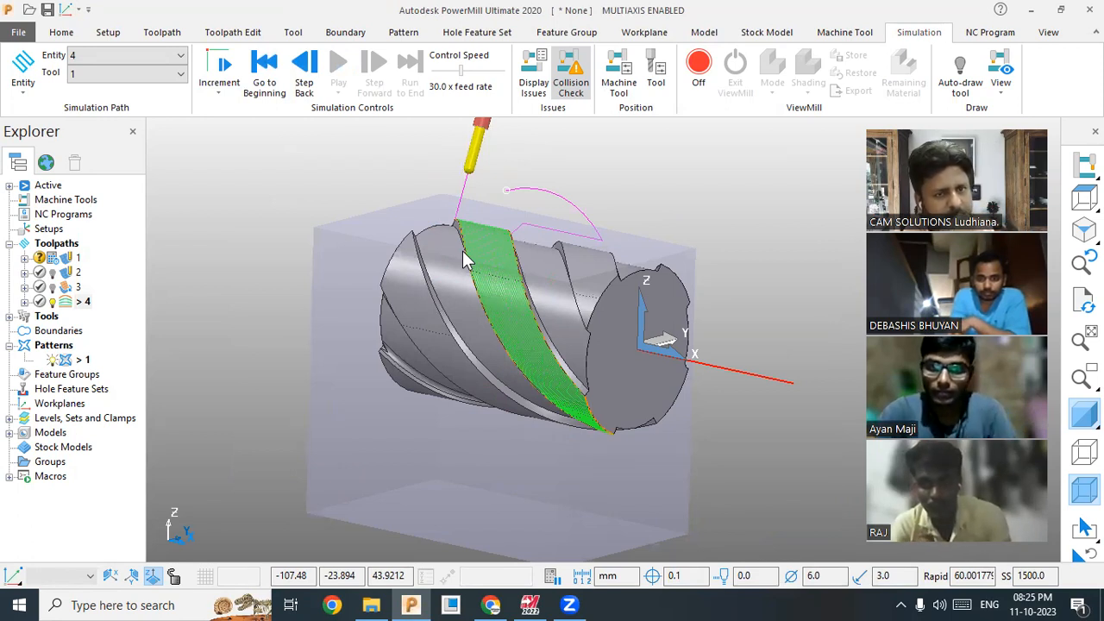
Step: Edit toolpath 4 to use First point safe as its start point, recalculate it and close its settings
right_click(74, 302)
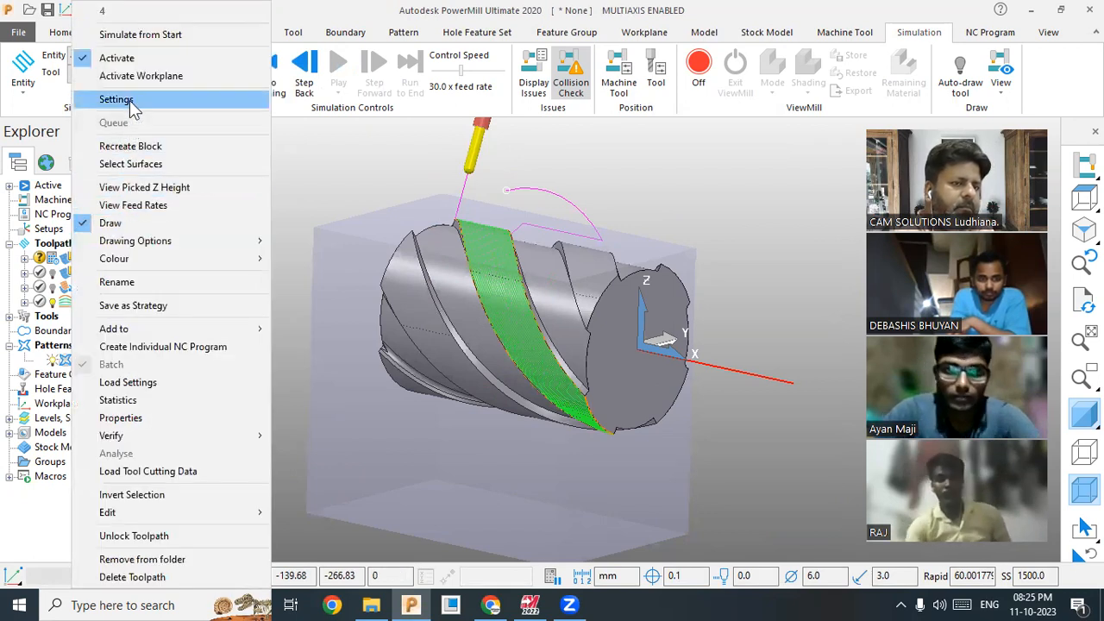
left_click(130, 100)
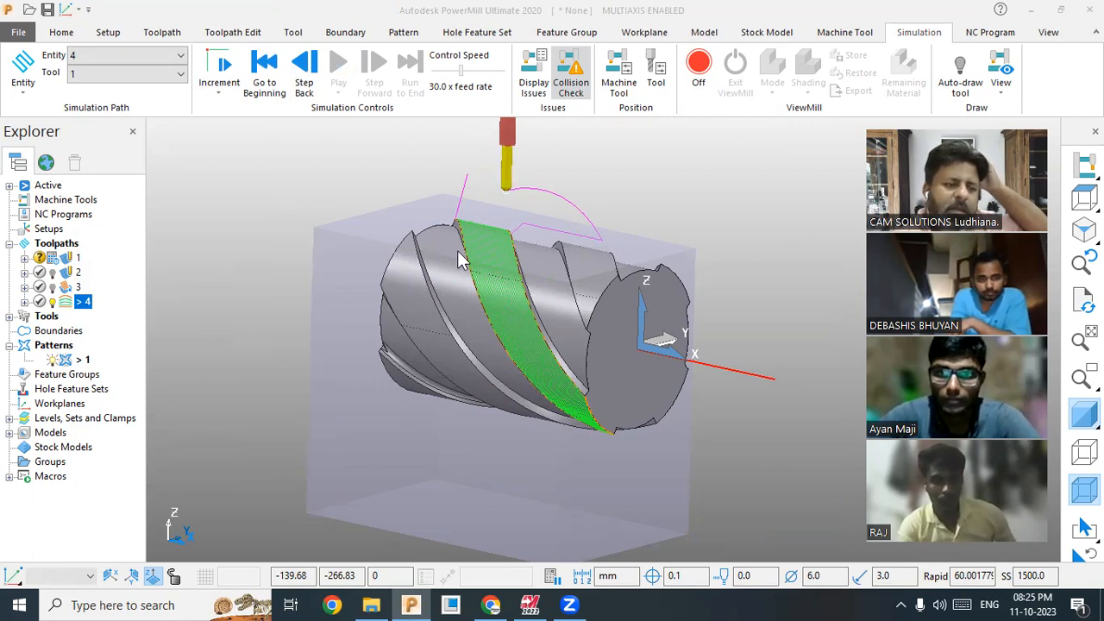
left_click(145, 325)
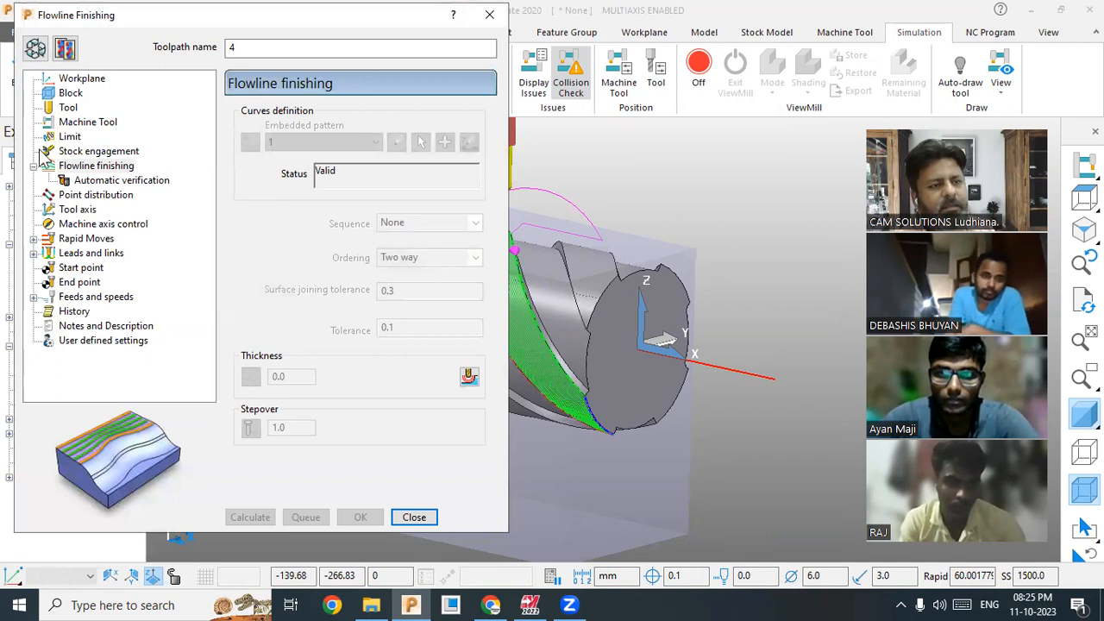
left_click(35, 48)
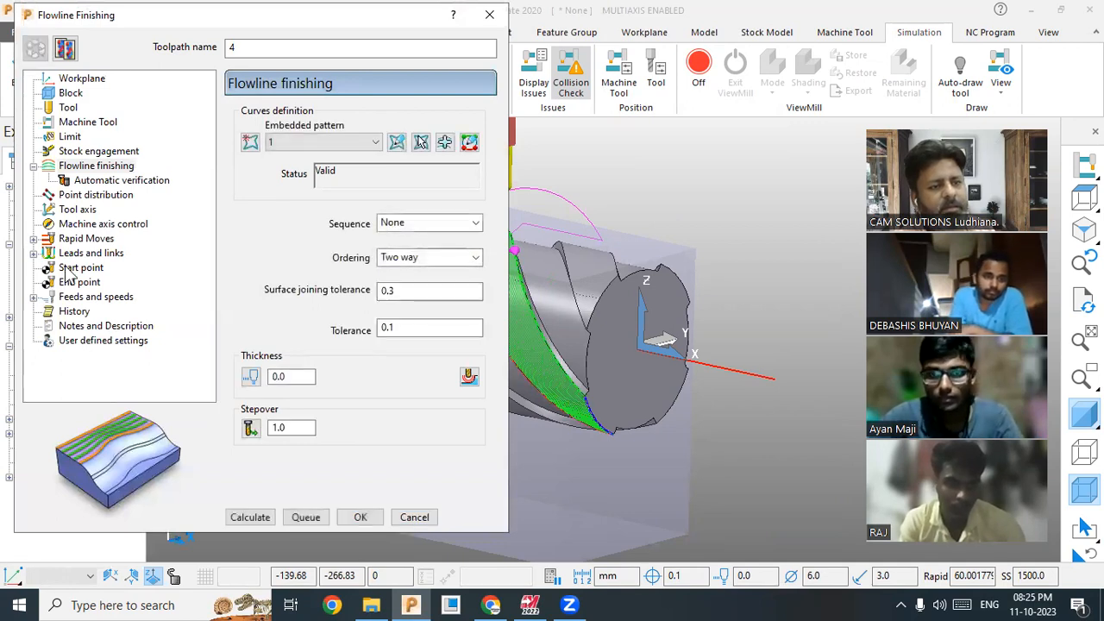
left_click(73, 268)
left_click(414, 126)
left_click(402, 156)
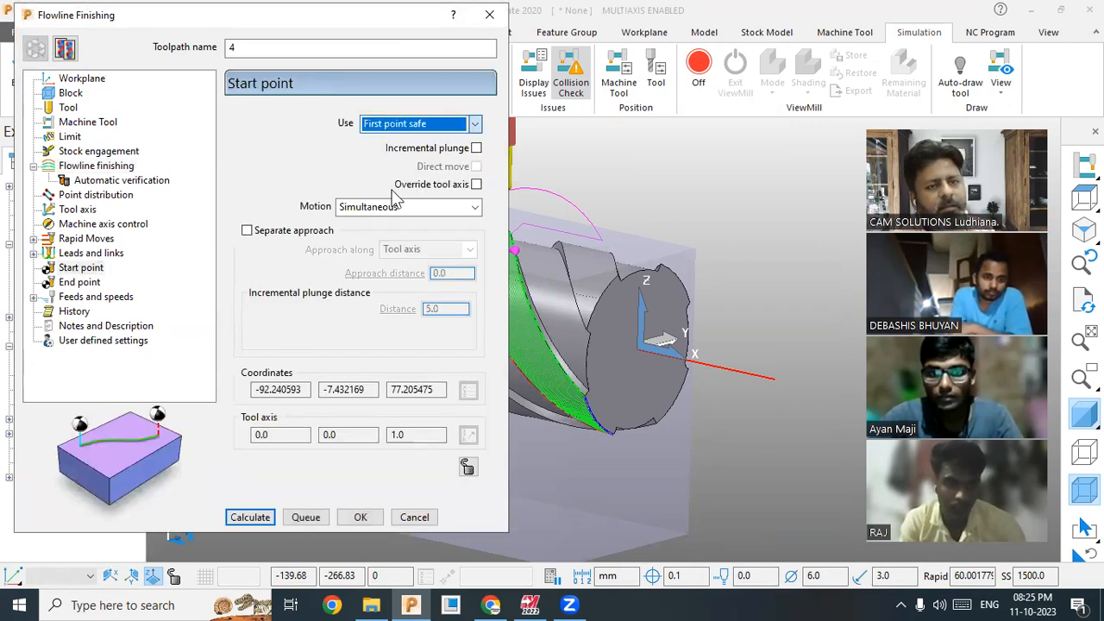
left_click(263, 518)
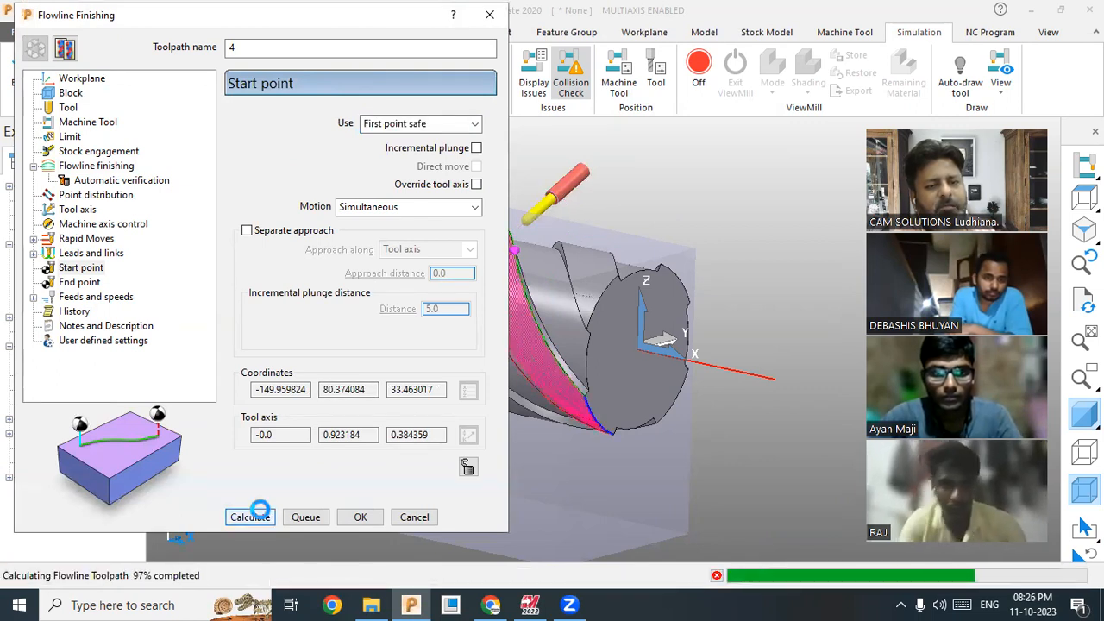
left_click(427, 516)
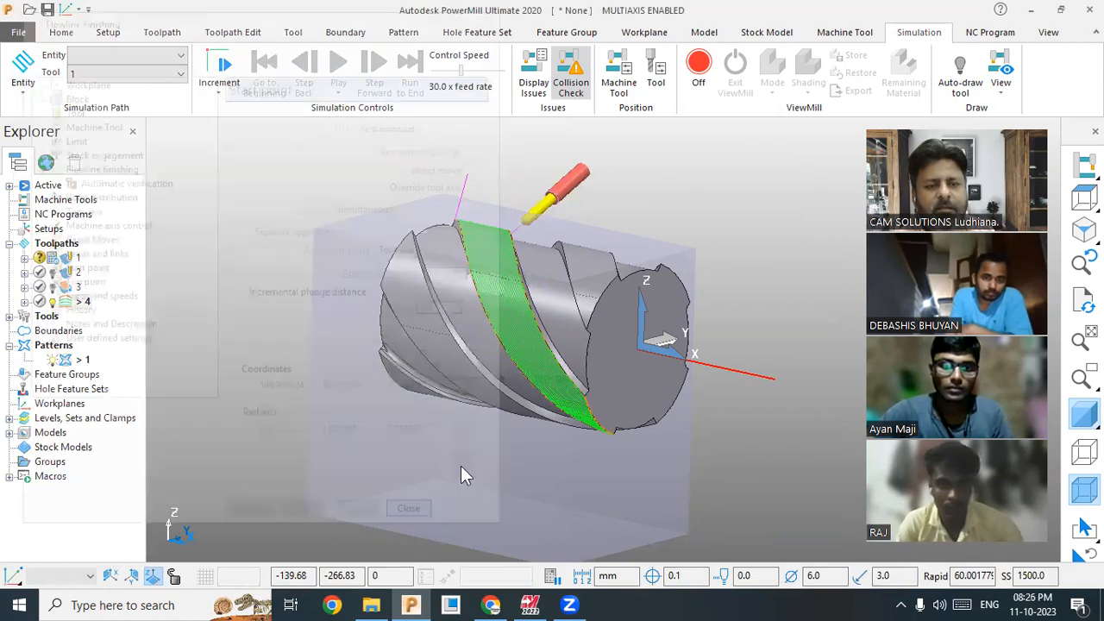
Step: Replay the recalculated toolpath 4 from its start and step back from the end of the simulation
middle_click_drag(636, 165, 493, 253)
right_click(84, 302)
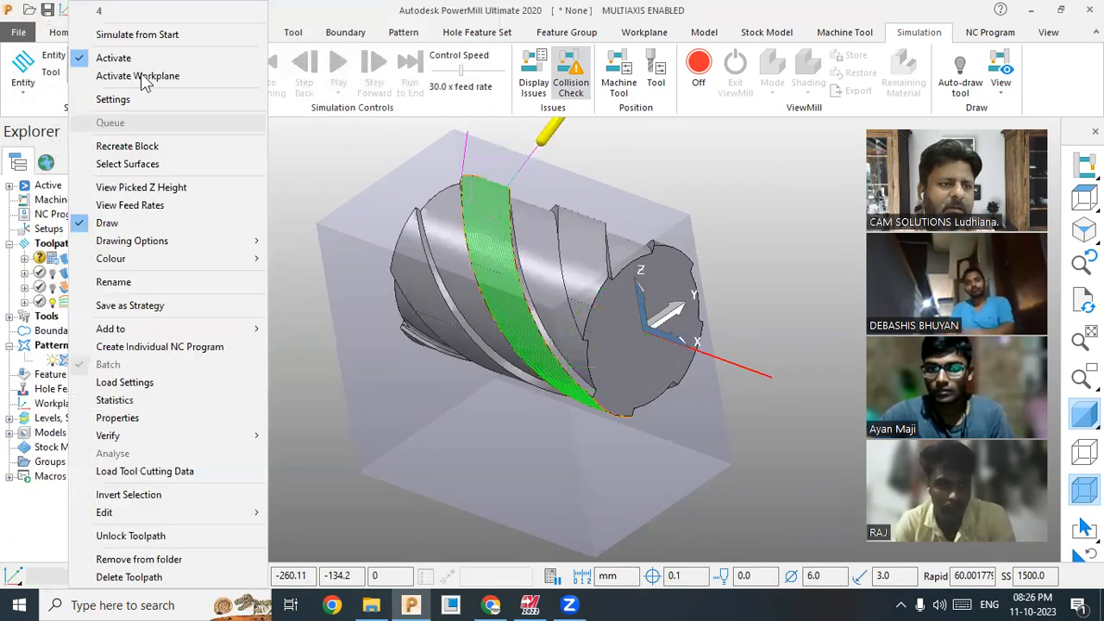
left_click(138, 34)
left_click(338, 67)
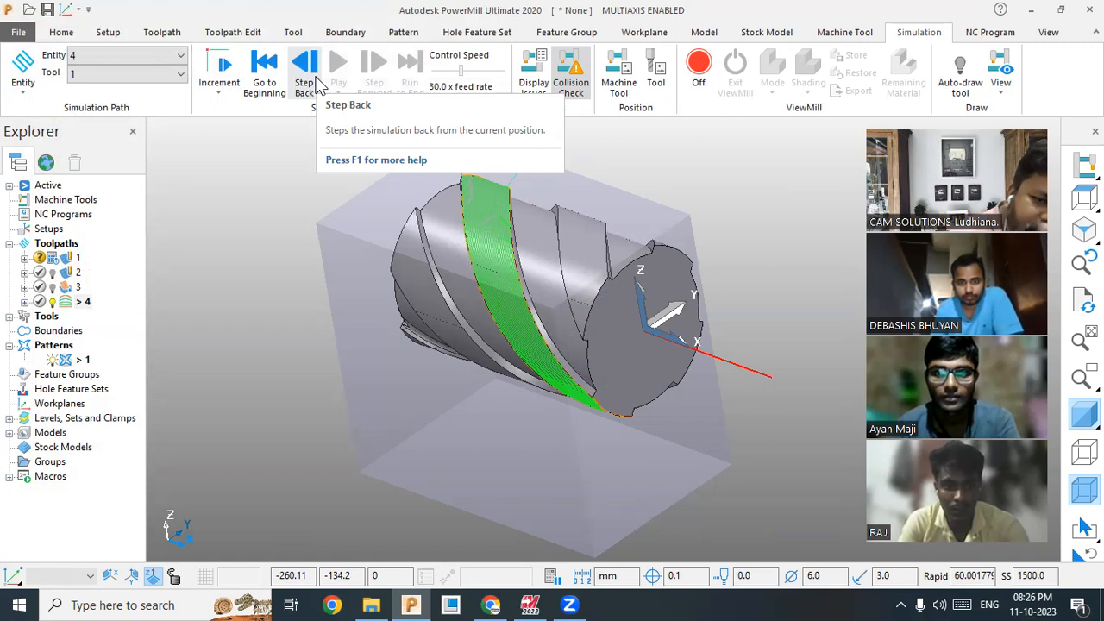
left_click(305, 73)
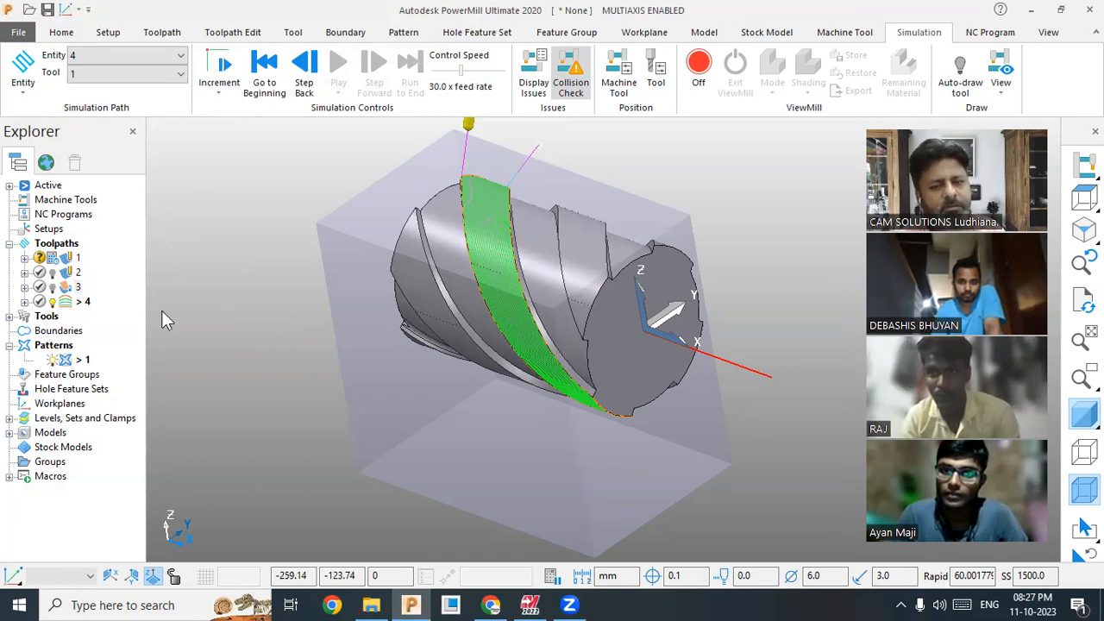
Step: Create a copy of flowline toolpath 4
right_click(77, 302)
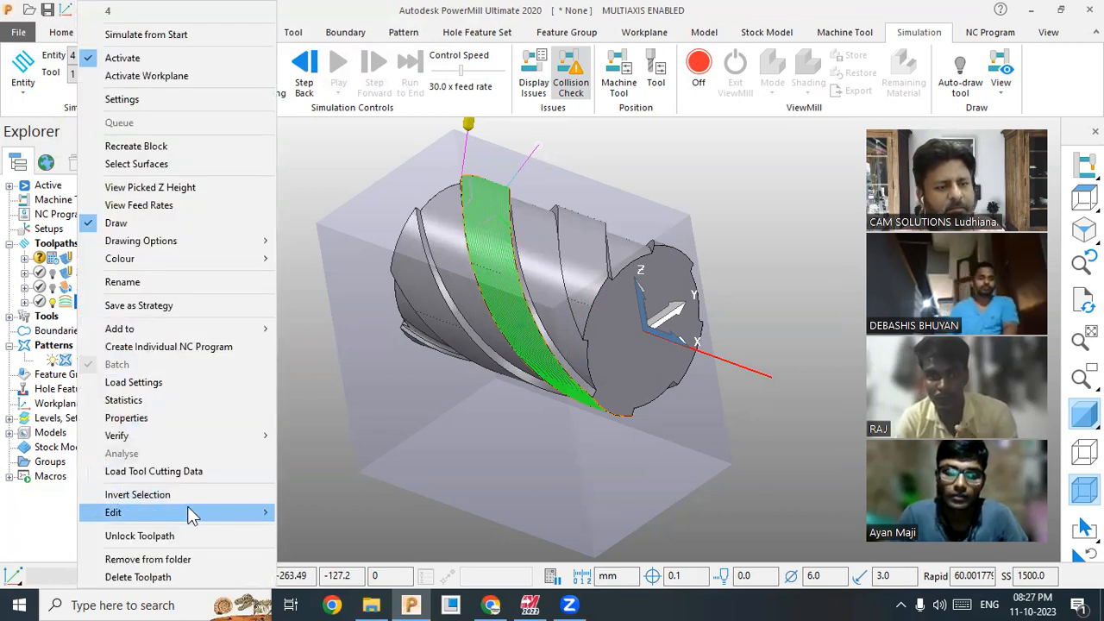
mouse_move(256, 516)
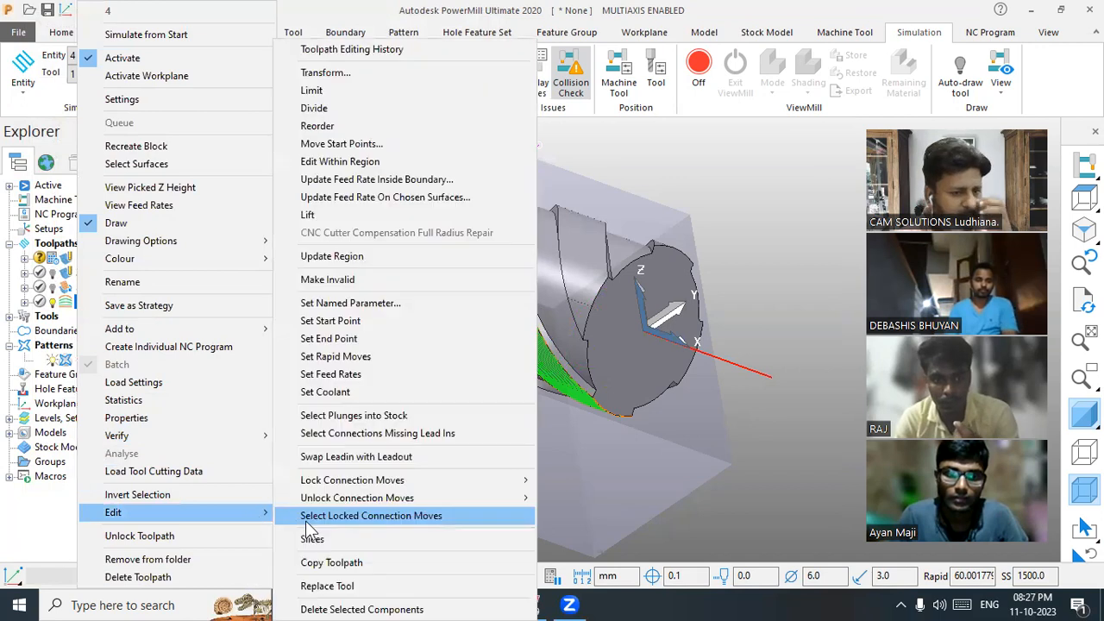
left_click(333, 566)
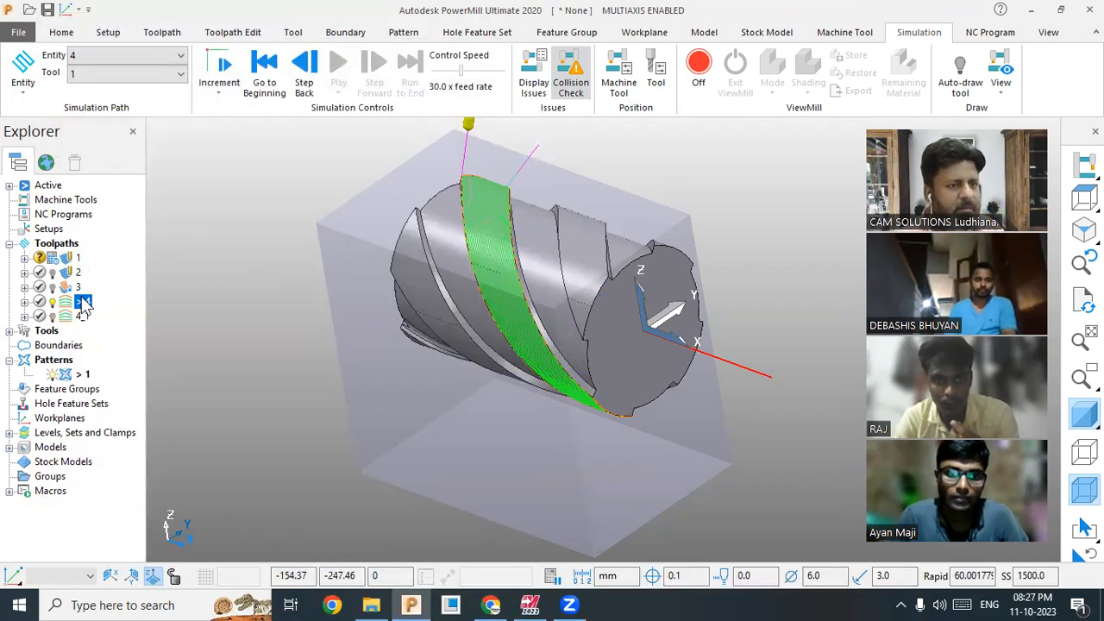
Step: Set the thickness of the original toolpath 4 to 0.5, recalculate it and close its settings
right_click(84, 306)
left_click(127, 102)
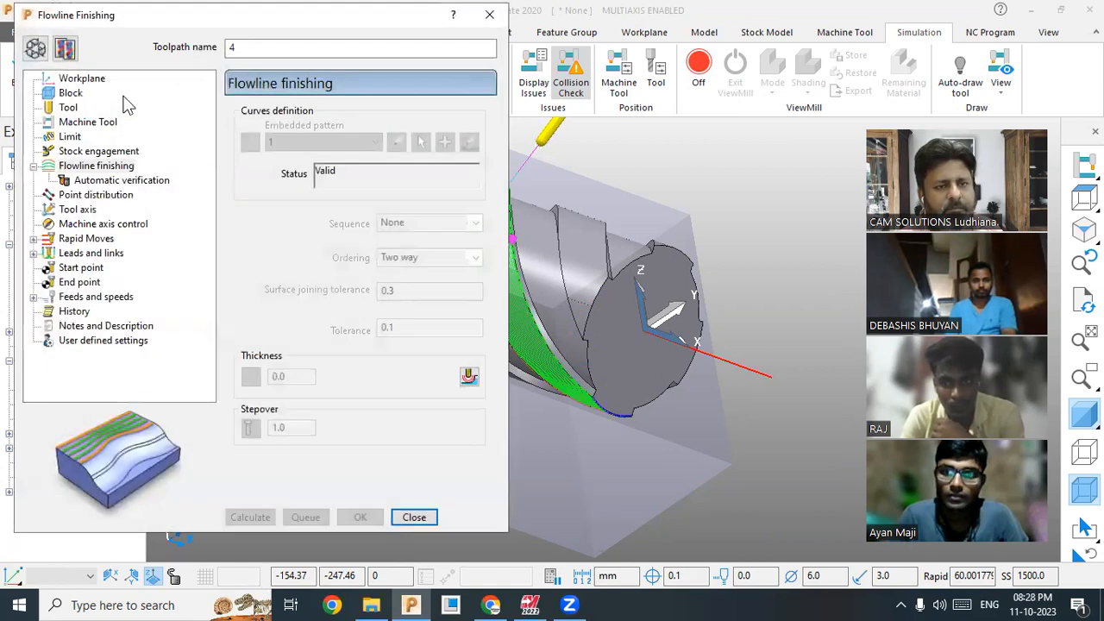
left_click(39, 53)
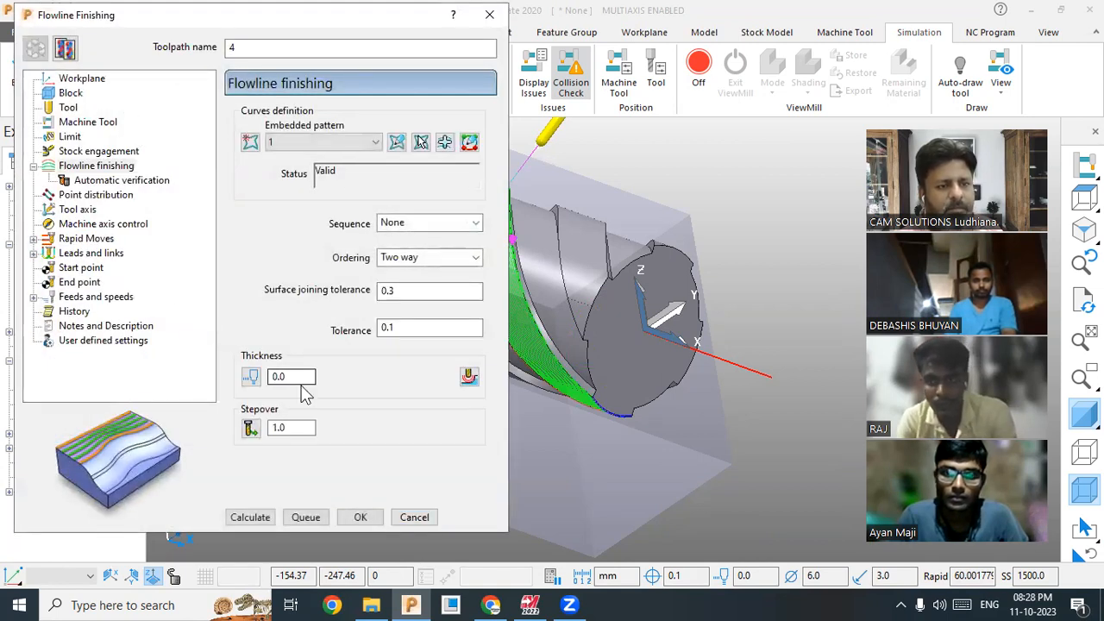
left_click_drag(292, 377, 224, 374)
key("BackSpace")
type(".5")
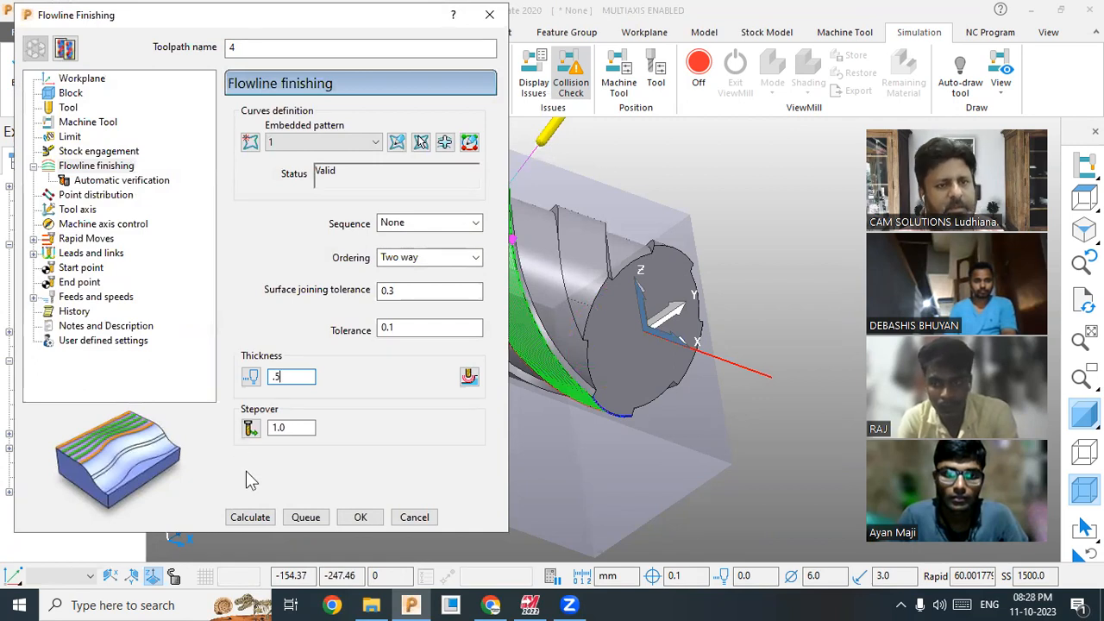
left_click(261, 522)
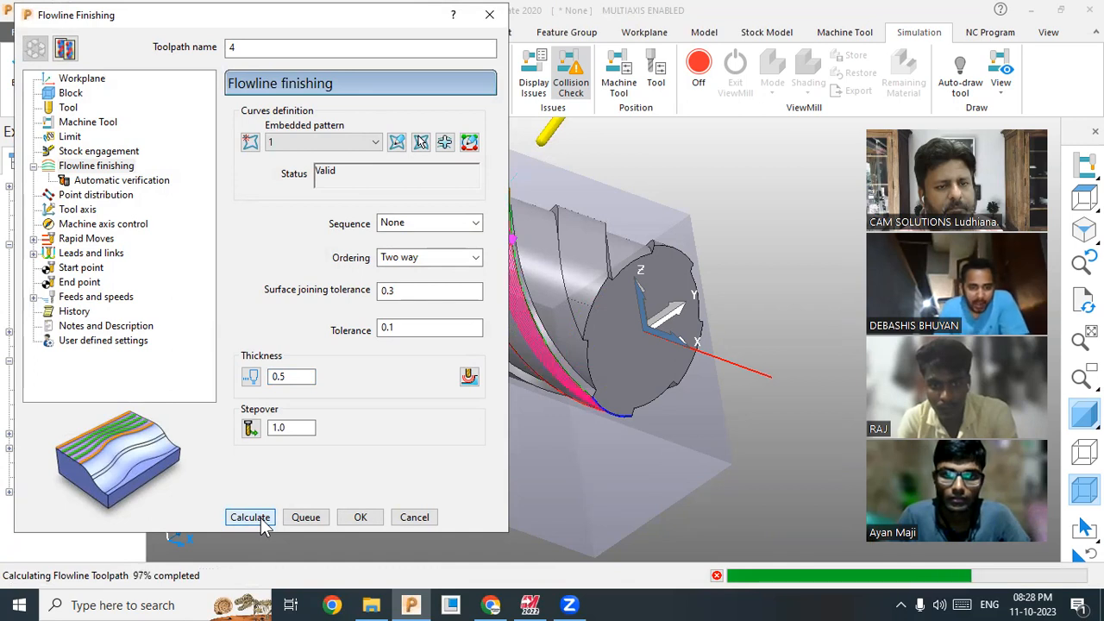
left_click(414, 516)
Step: Display toolpath 4_1 together with toolpath 4 and compare their passes near the flute edge at the part's end face
scroll(559, 371, "up", 4)
middle_click_drag(545, 353, 620, 417)
scroll(597, 442, "up", 3)
scroll(595, 388, "up", 4)
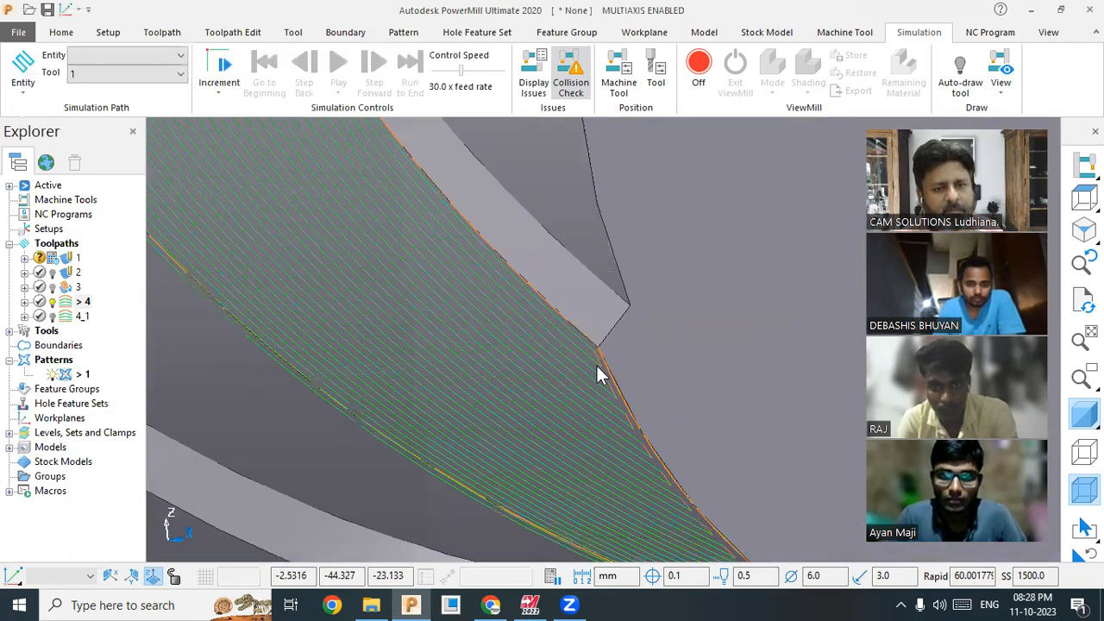
left_click(52, 316)
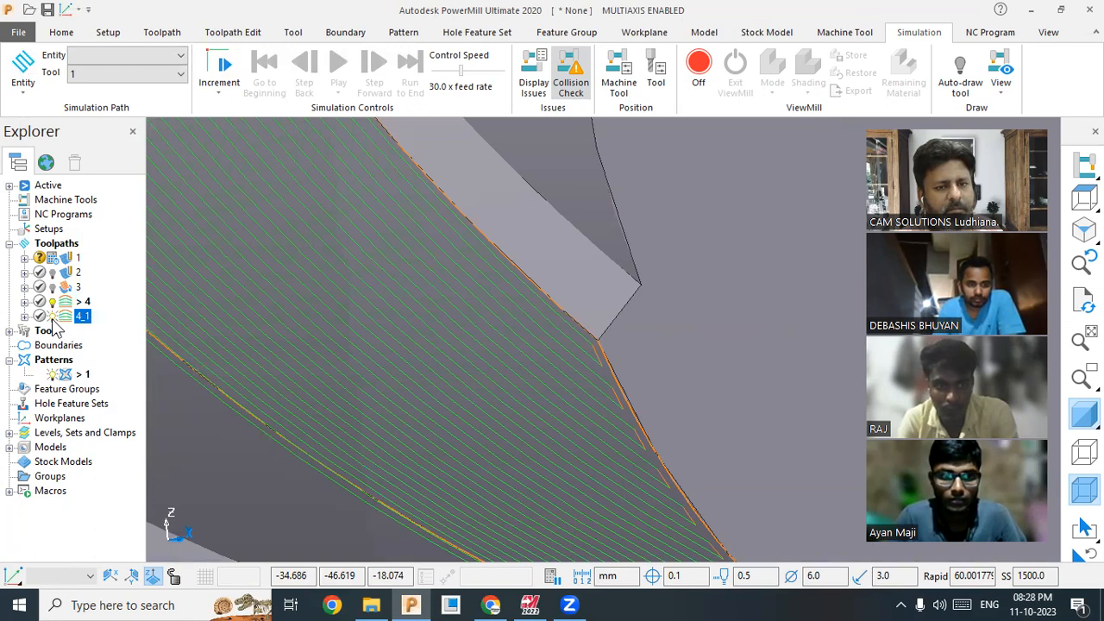
scroll(449, 321, "down", 1)
scroll(463, 334, "up", 5)
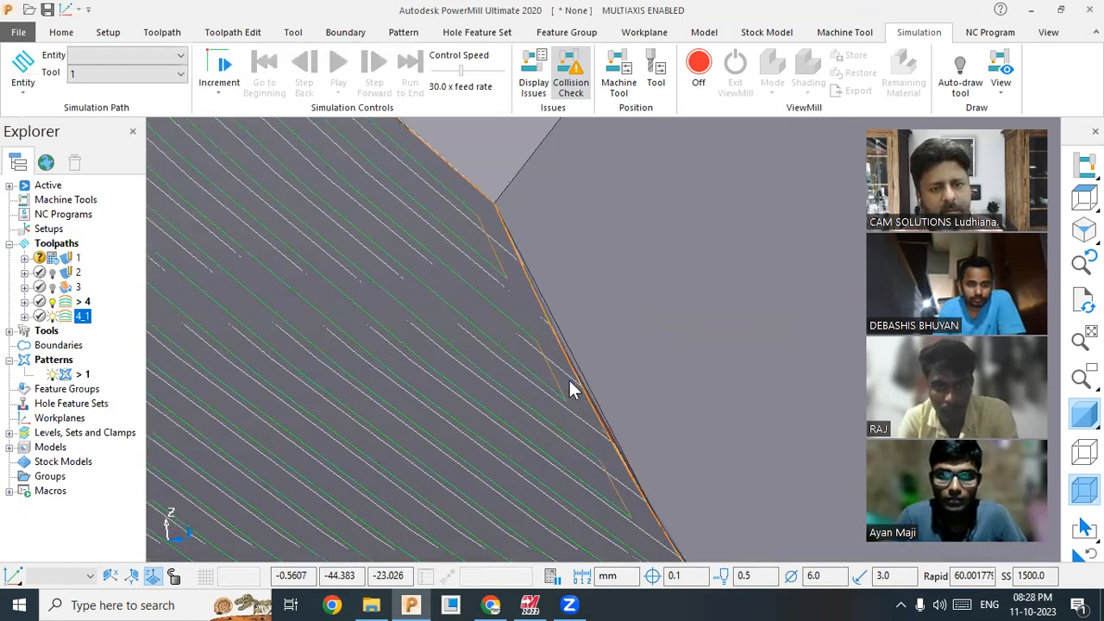
scroll(569, 379, "down", 2)
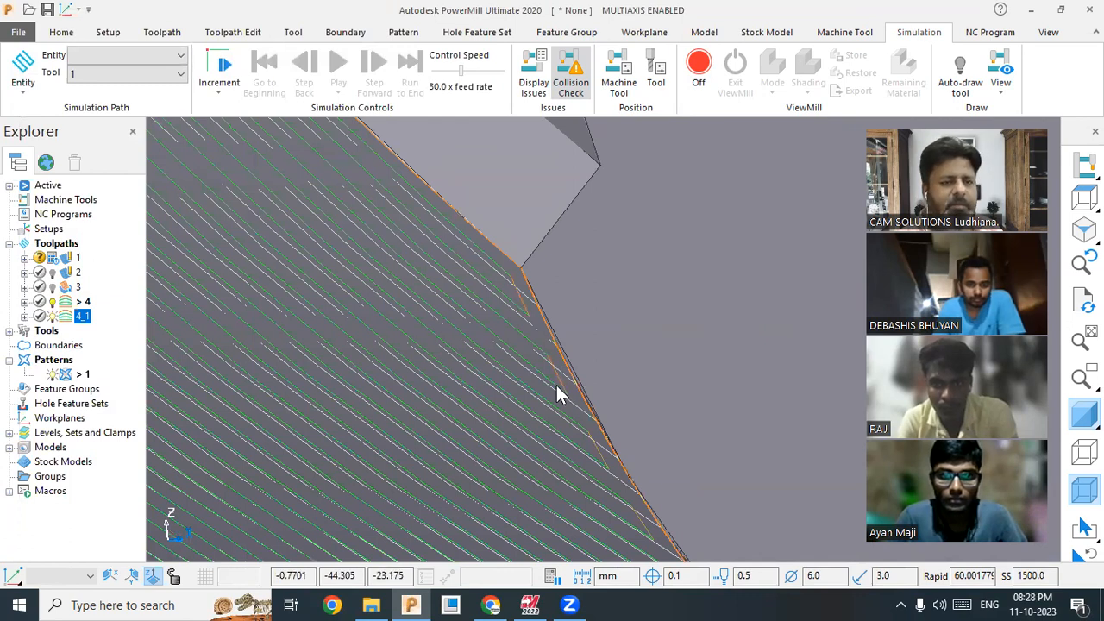
scroll(555, 388, "down", 5)
scroll(499, 347, "down", 4)
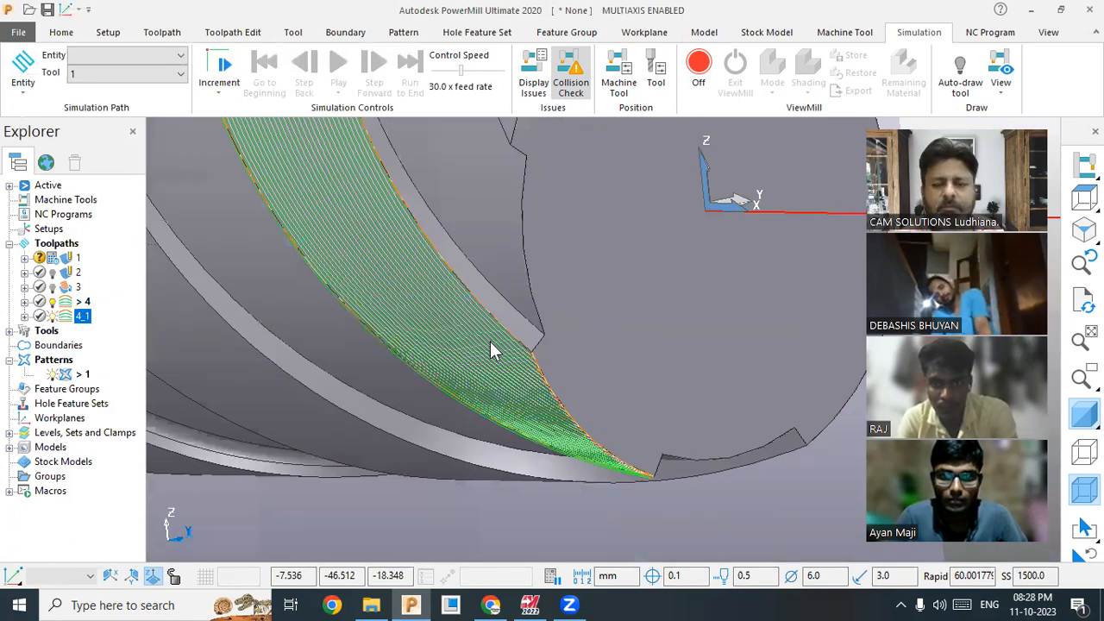
middle_click_drag(460, 371, 521, 397)
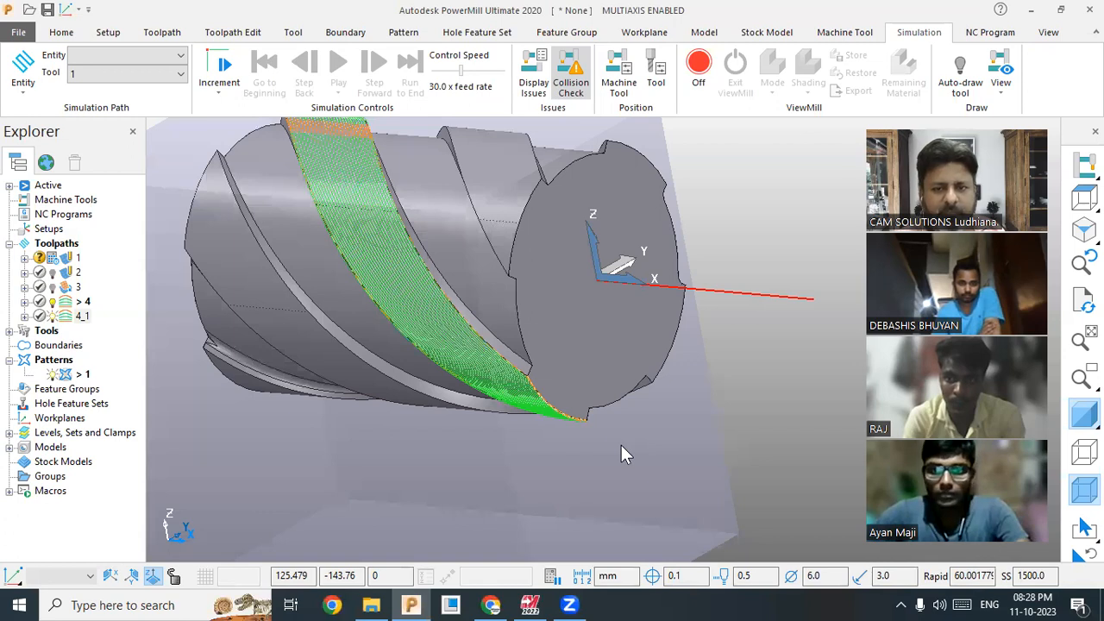
scroll(500, 297, "up", 2)
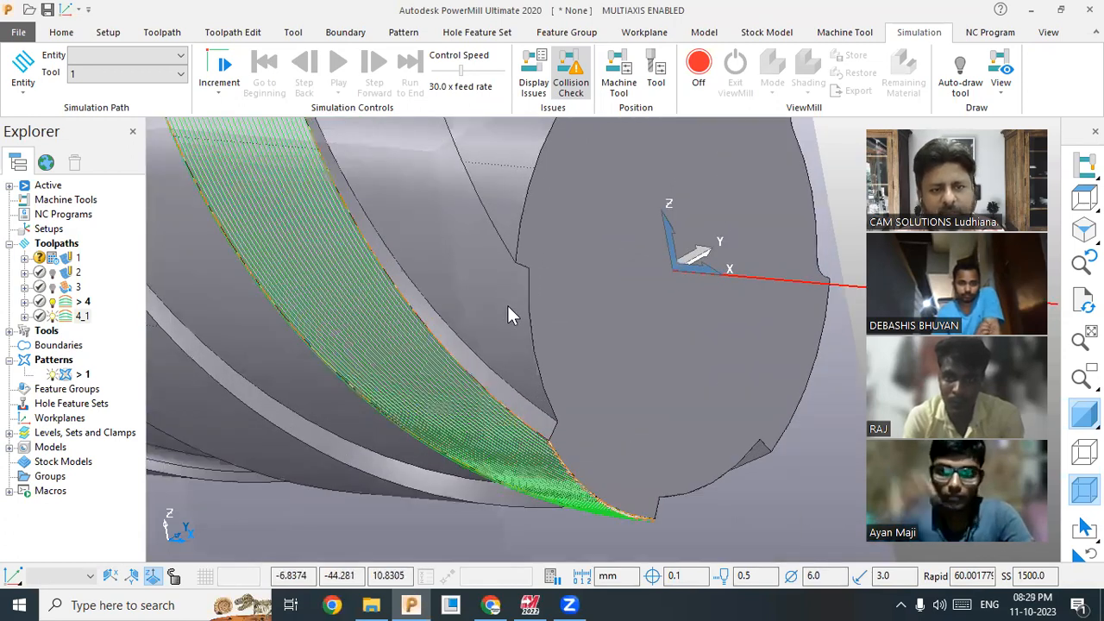
scroll(509, 314, "up", 1)
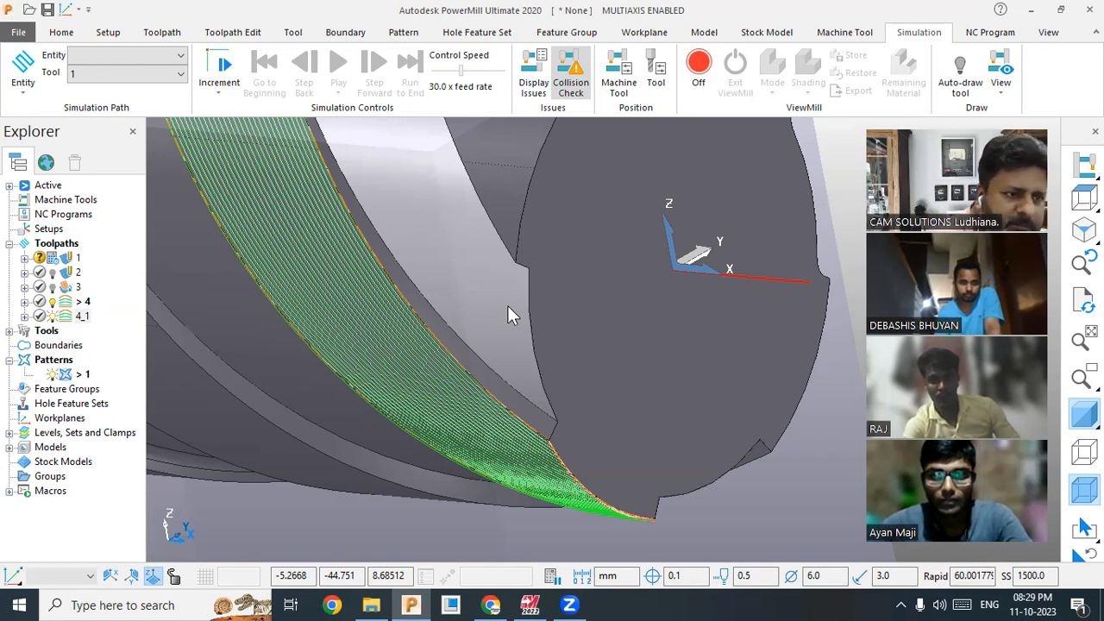
double_click(82, 316)
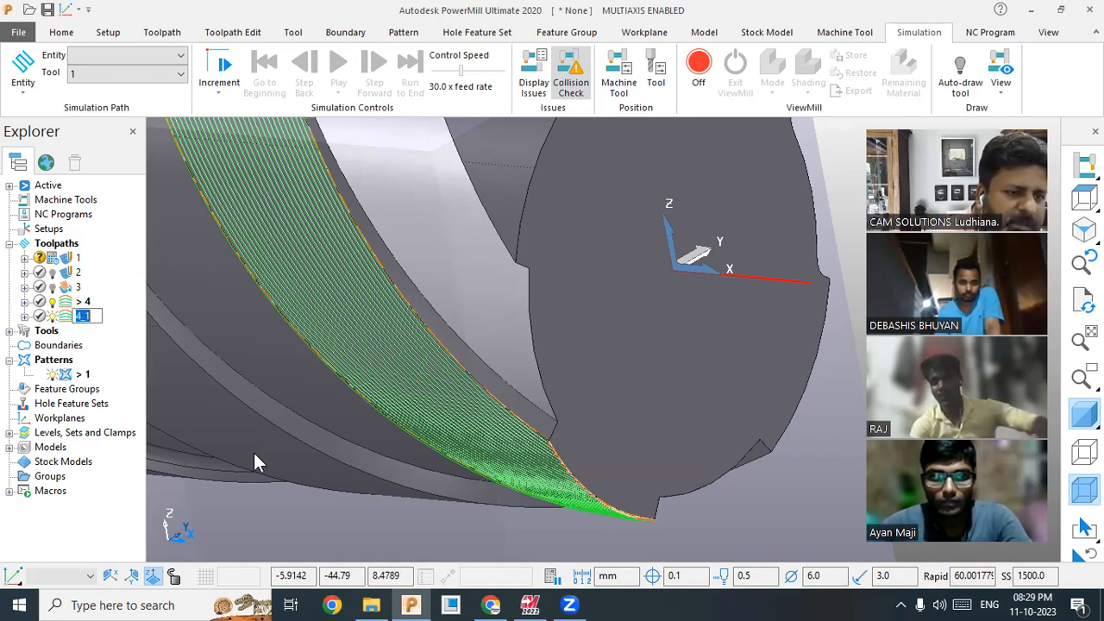
scroll(288, 449, "up", 2)
scroll(345, 457, "down", 4)
left_click(843, 309)
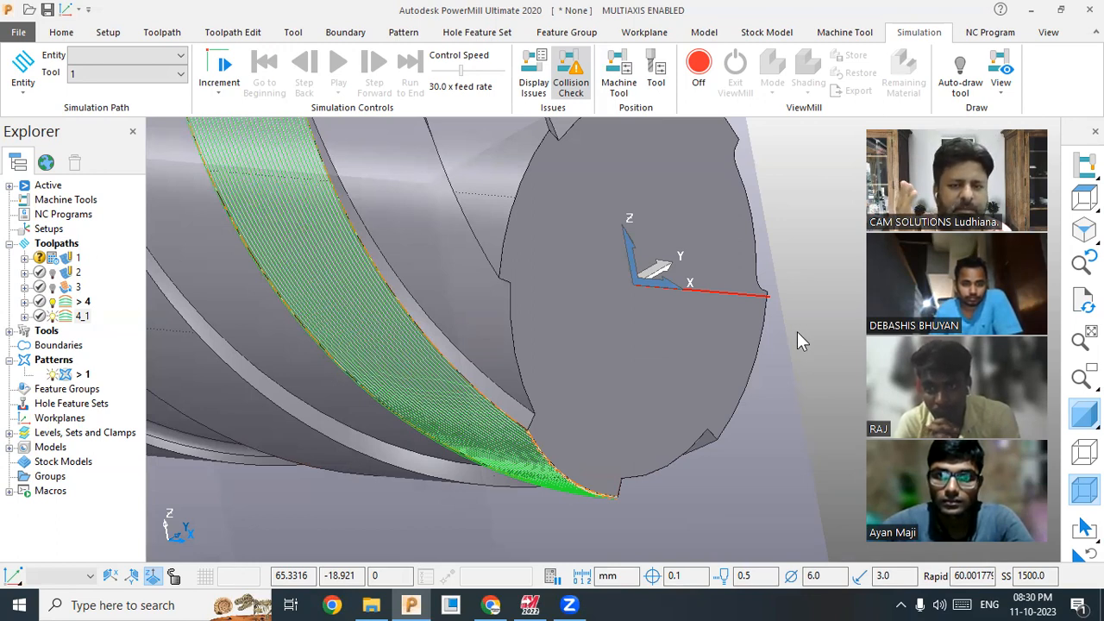
Step: Make the copied toolpath 4_1 editable and switch its cutter to a new End Mill
right_click(82, 316)
left_click(118, 104)
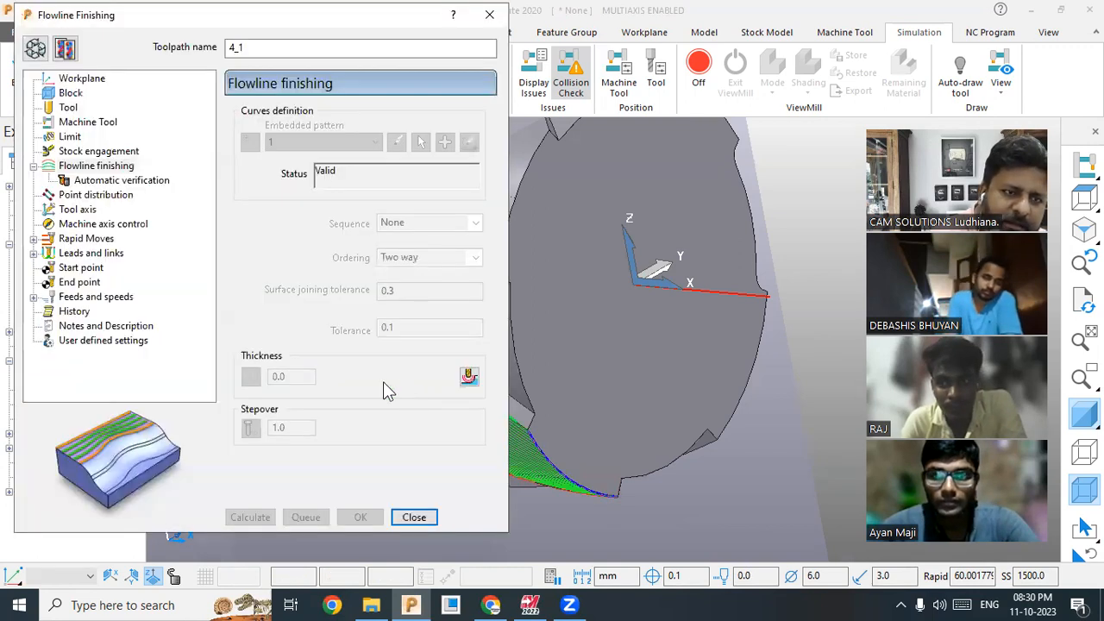
left_click(36, 48)
left_click(69, 108)
left_click(281, 119)
left_click(286, 171)
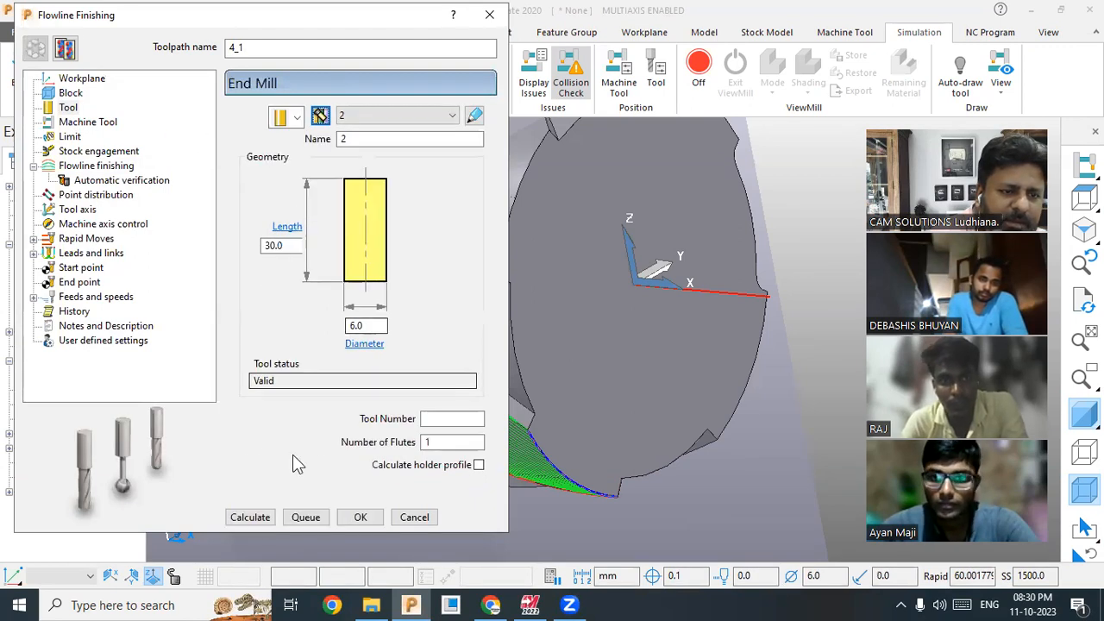
Step: Calculate toolpath 4_1 with the end mill, close its settings and inspect the resulting passes on the flute
left_click(259, 519)
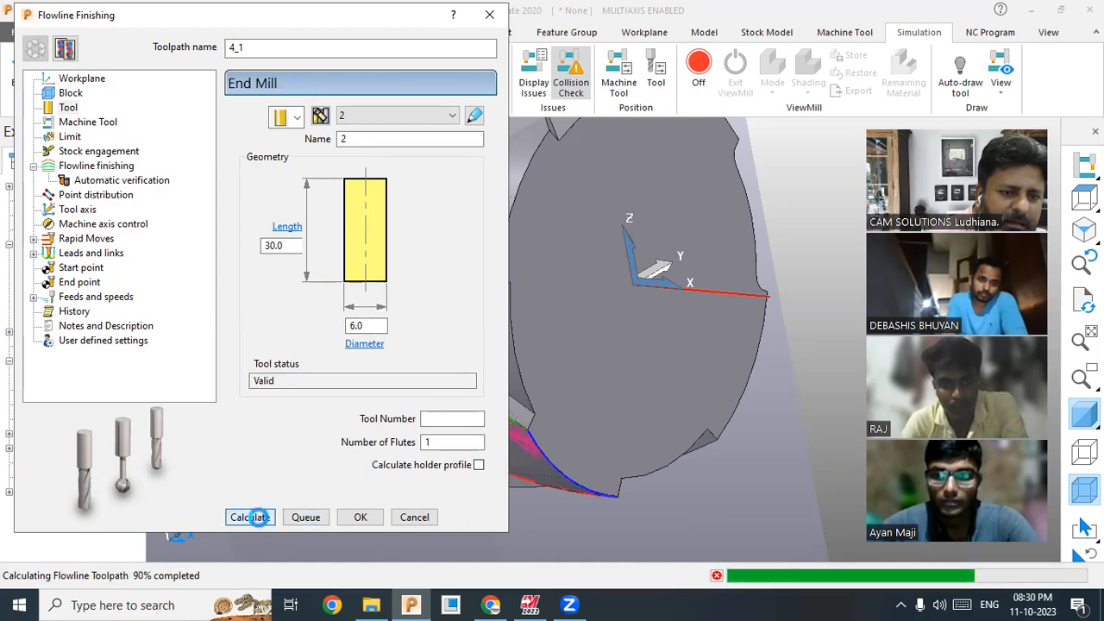
left_click(395, 509)
middle_click_drag(351, 417, 281, 337)
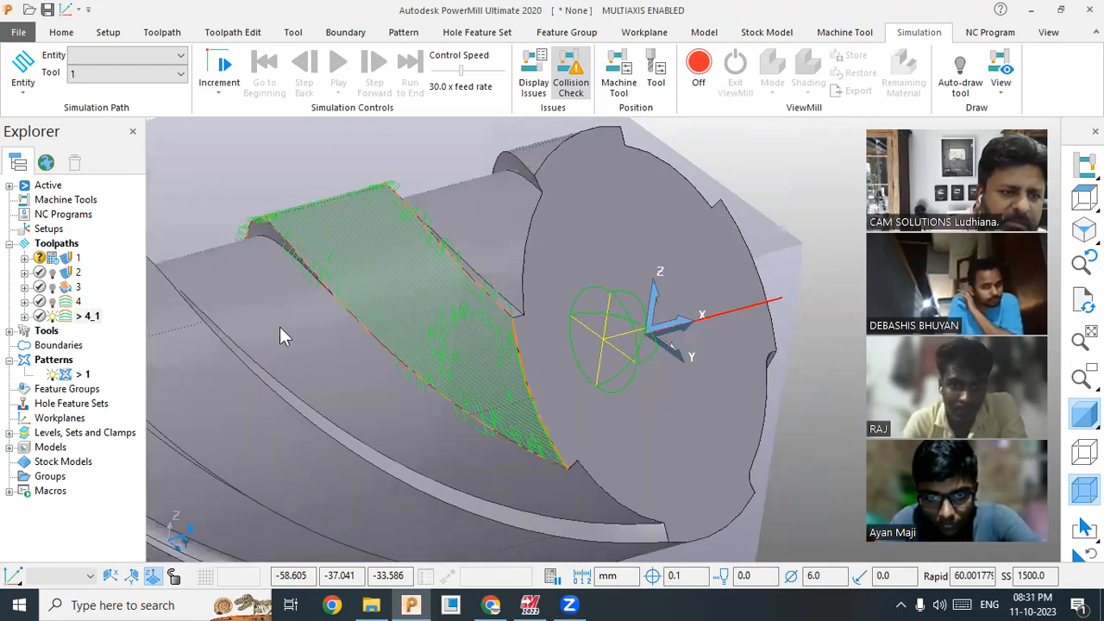
Step: Make toolpath 4_1 editable, enable automatic collision checking against the model and recalculate it
right_click(87, 315)
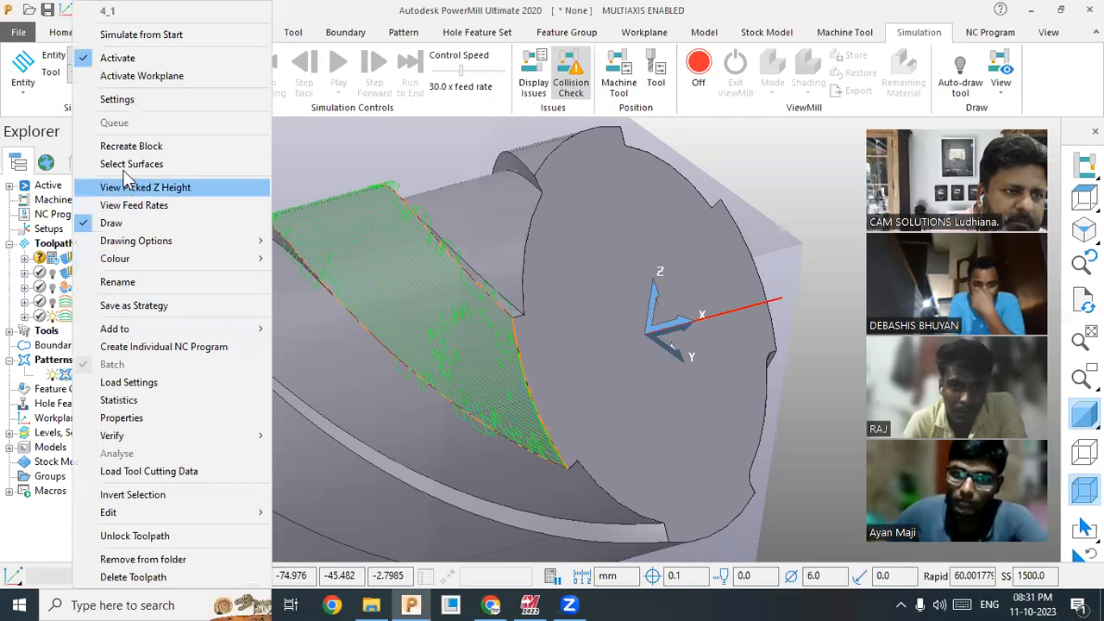
left_click(118, 102)
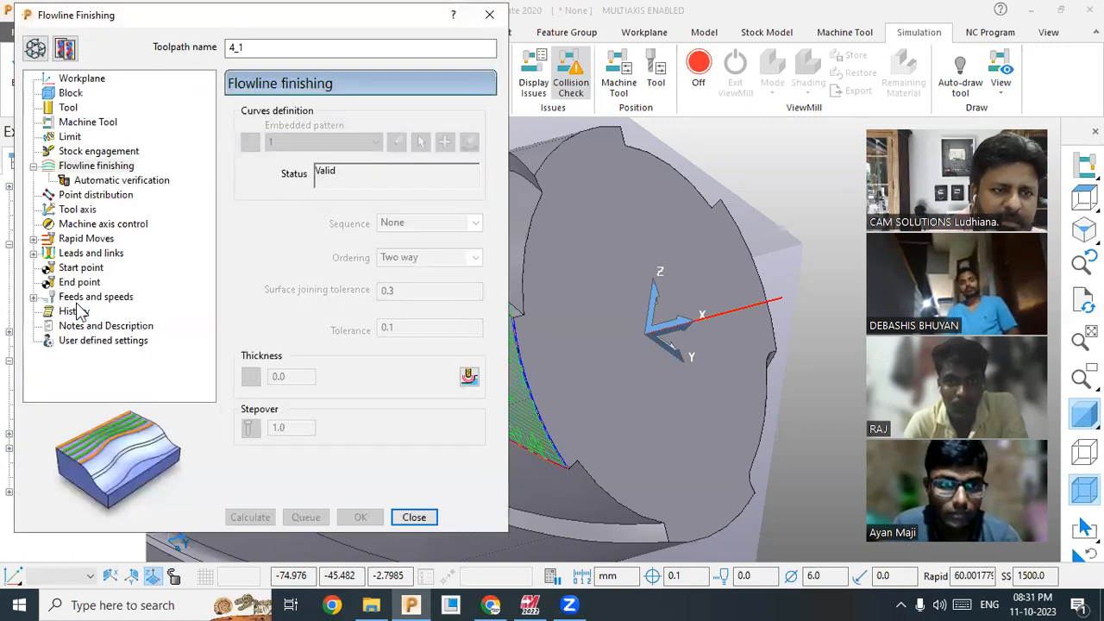
left_click(35, 49)
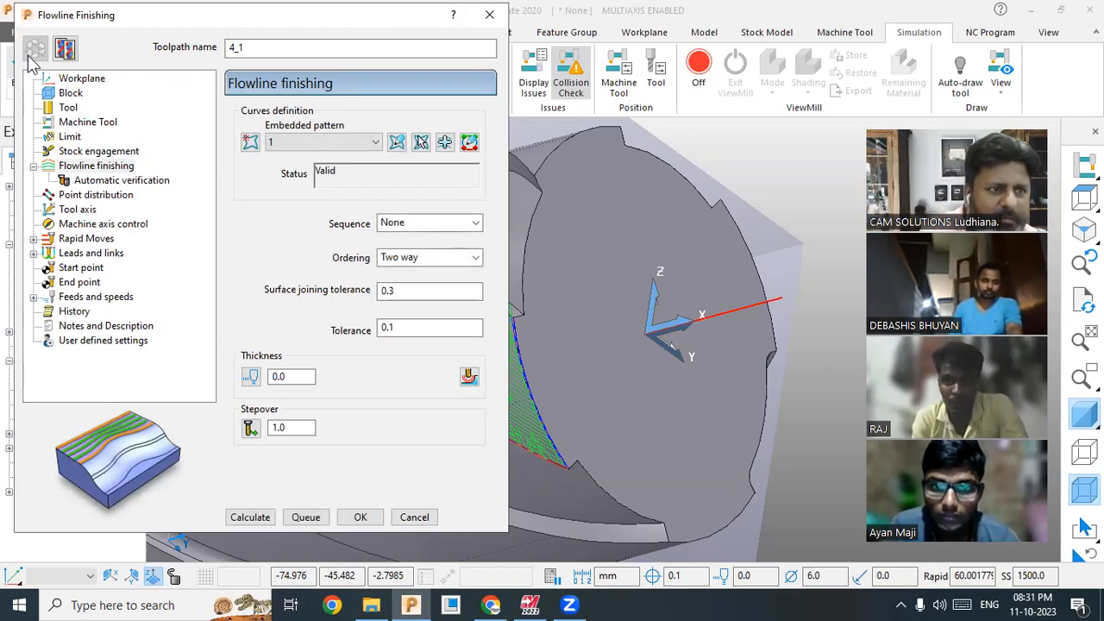
left_click(113, 184)
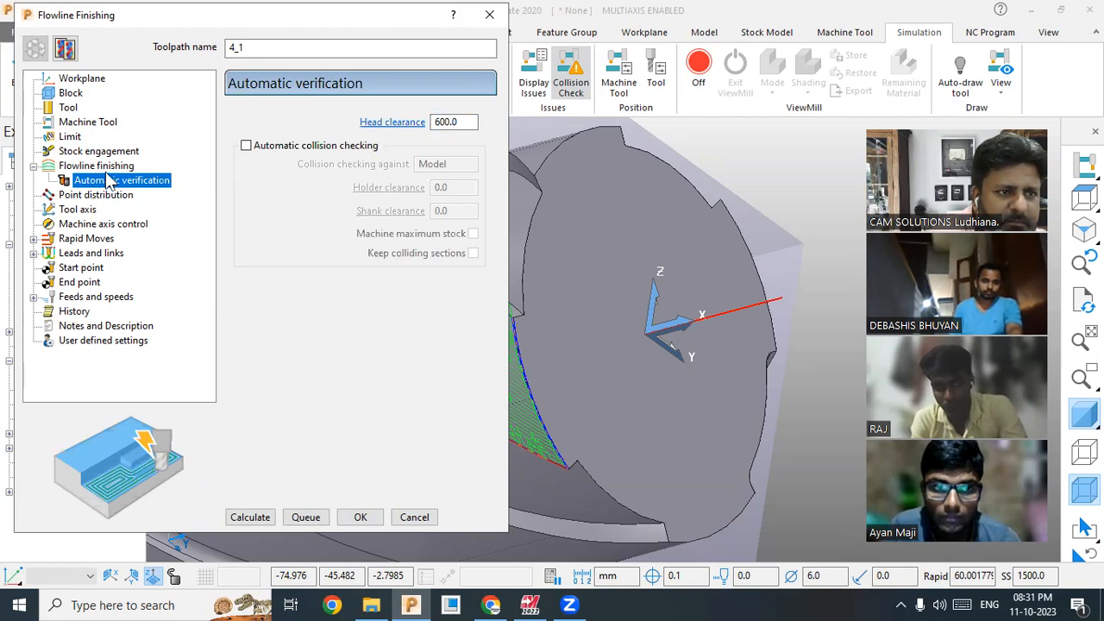
left_click(246, 145)
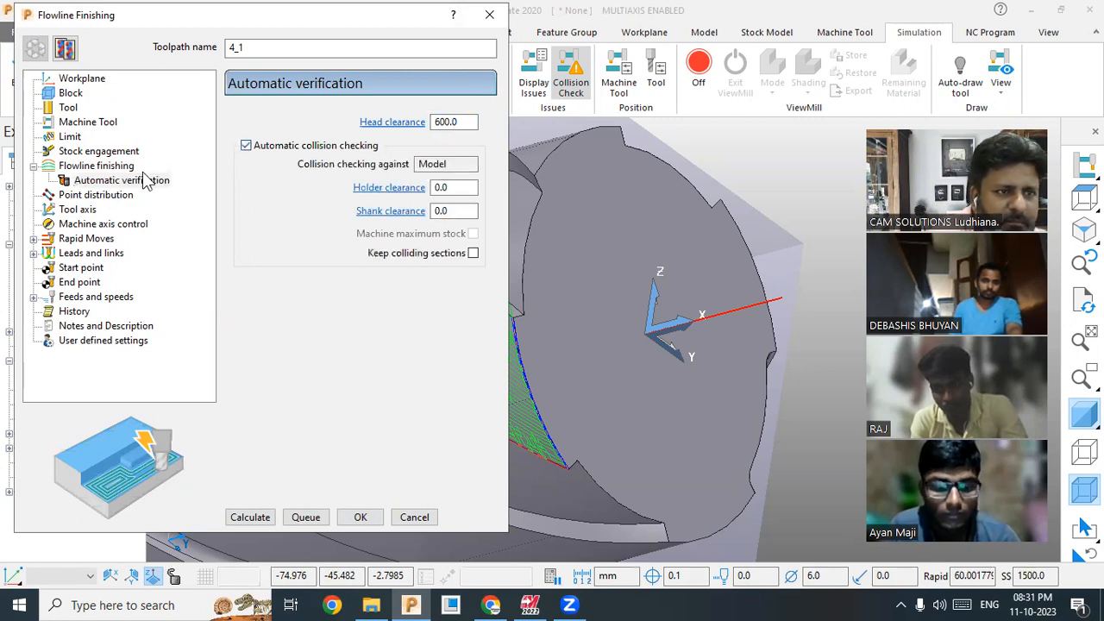
left_click(100, 193)
left_click(114, 182)
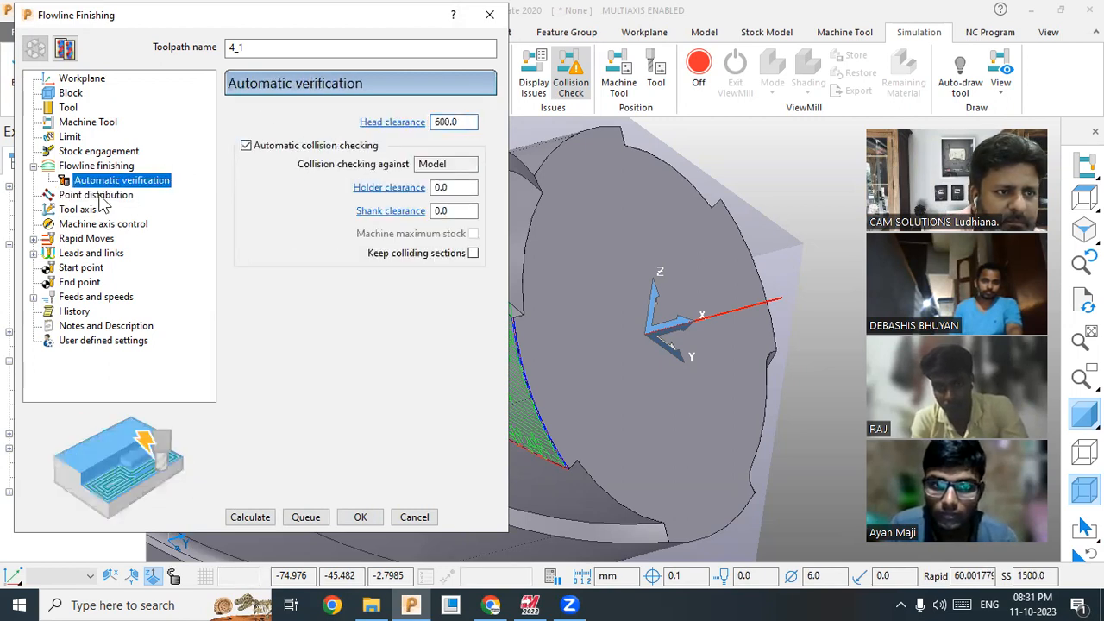
left_click(88, 212)
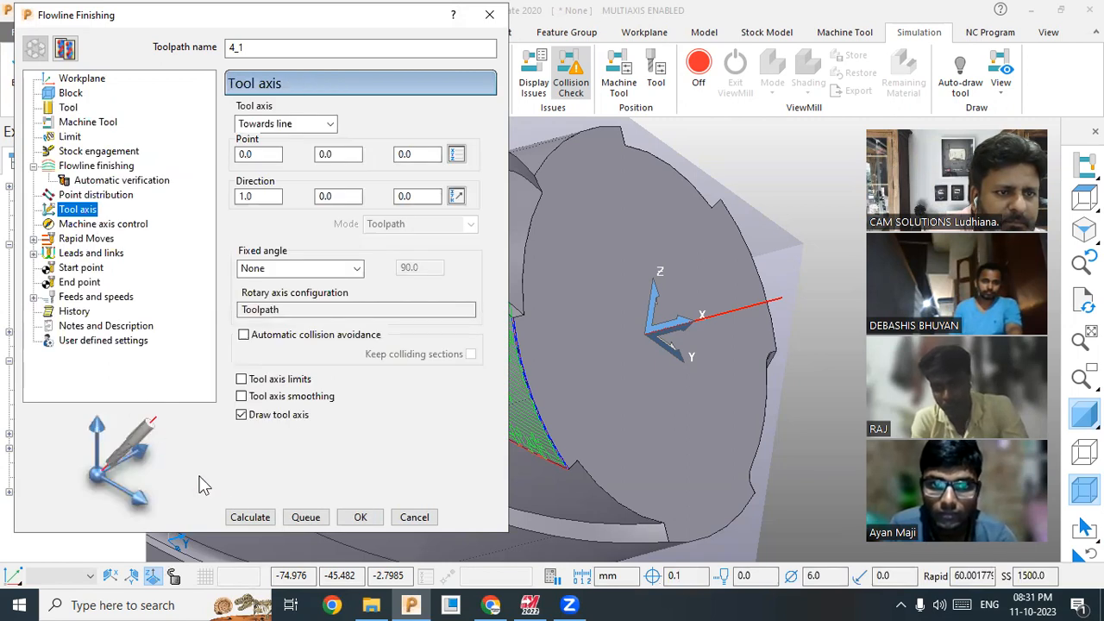
left_click(249, 518)
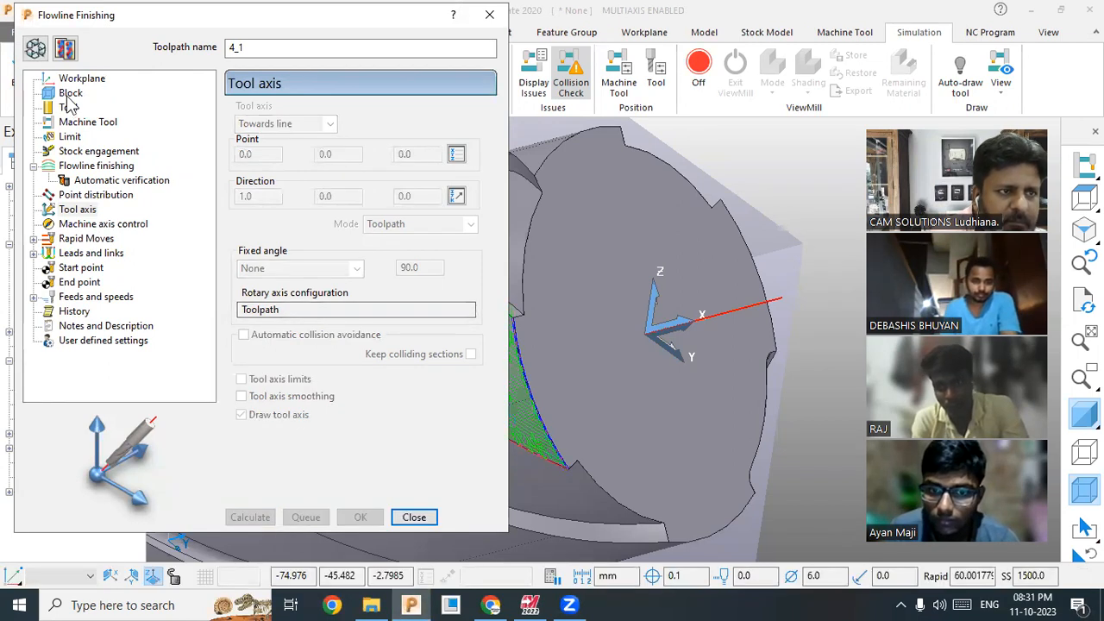
Step: Switch toolpath 4_1 to a new ball nosed tool, recalculate it, close its settings and check the passes along the flute
left_click(36, 47)
left_click(68, 108)
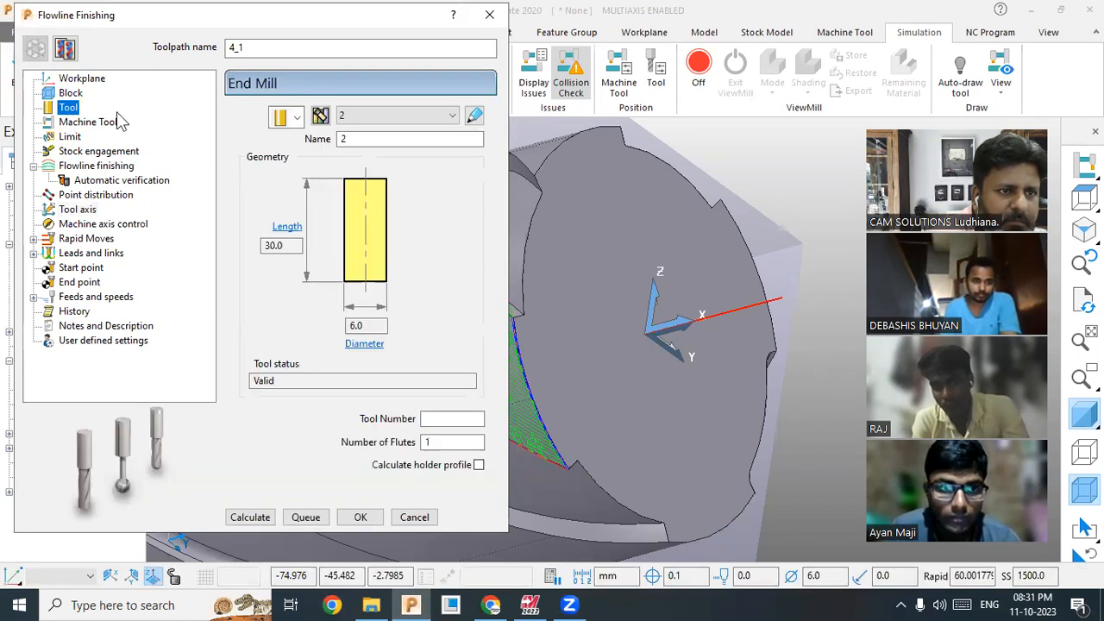
left_click(286, 119)
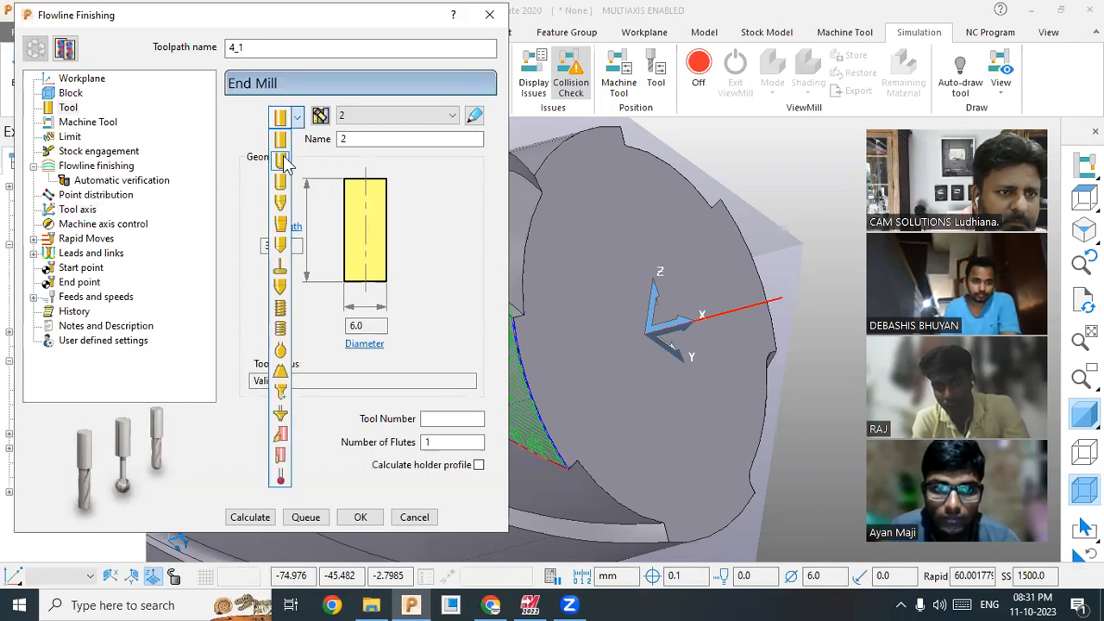
left_click(285, 163)
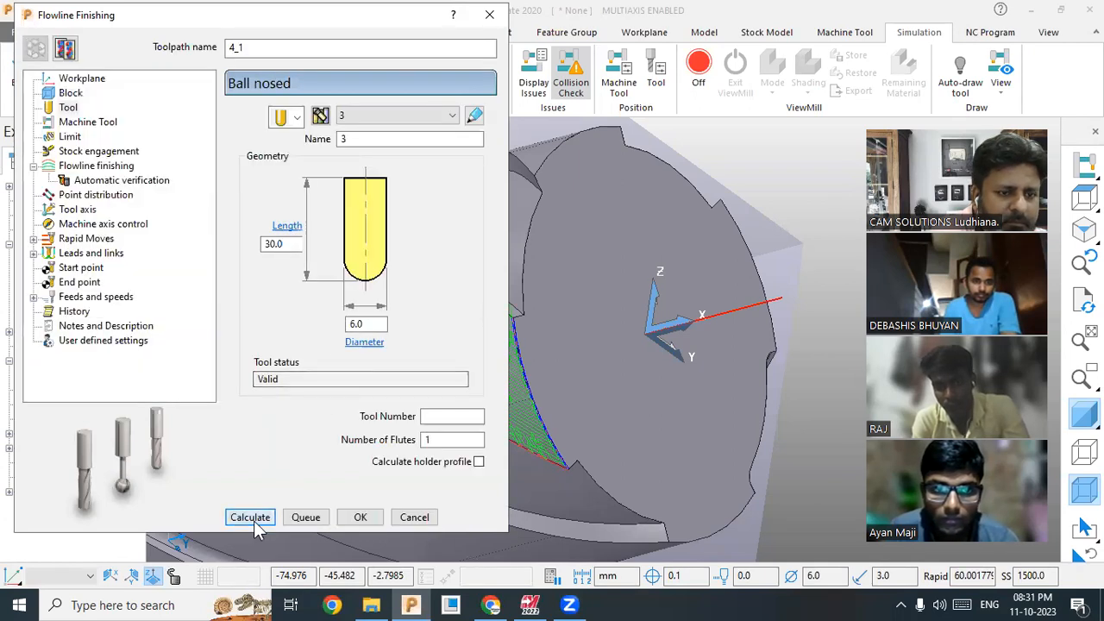
left_click(251, 518)
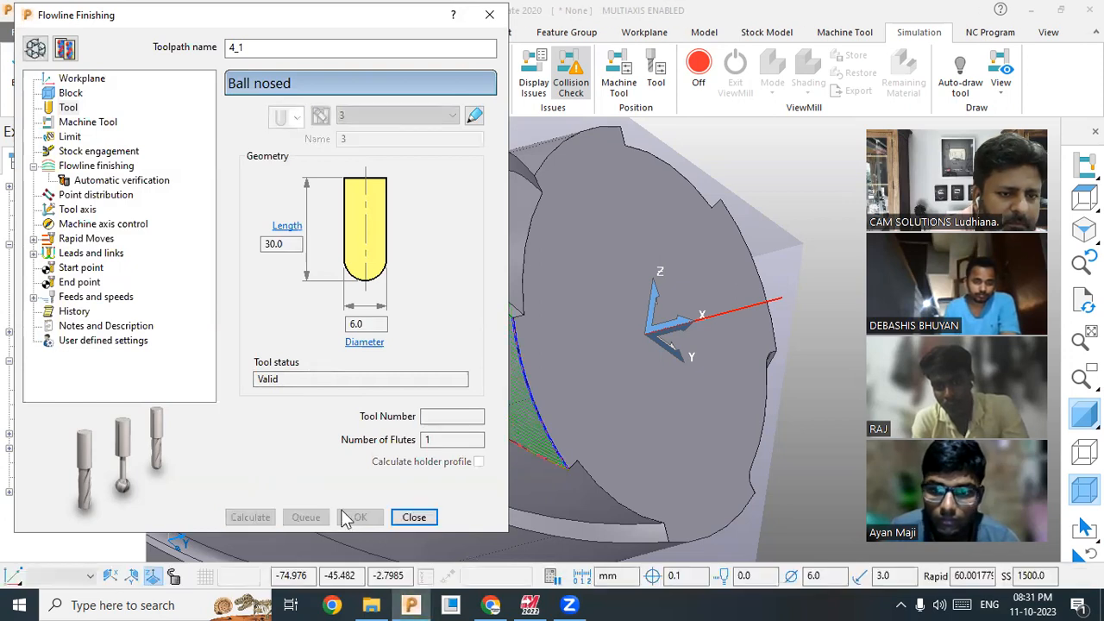
left_click(414, 517)
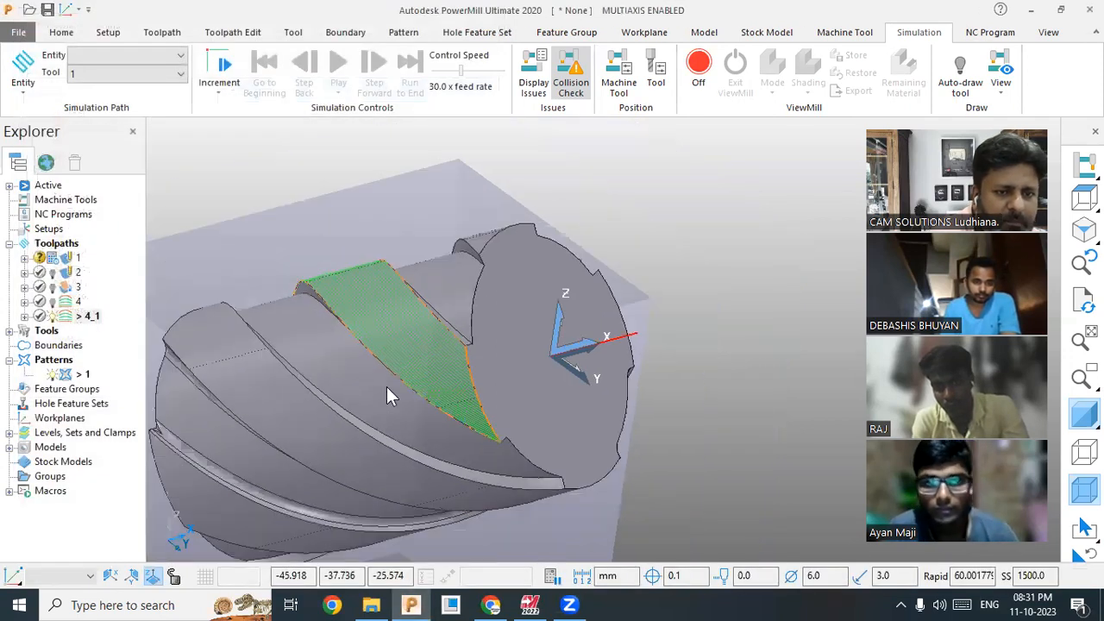
middle_click_drag(427, 368, 410, 332)
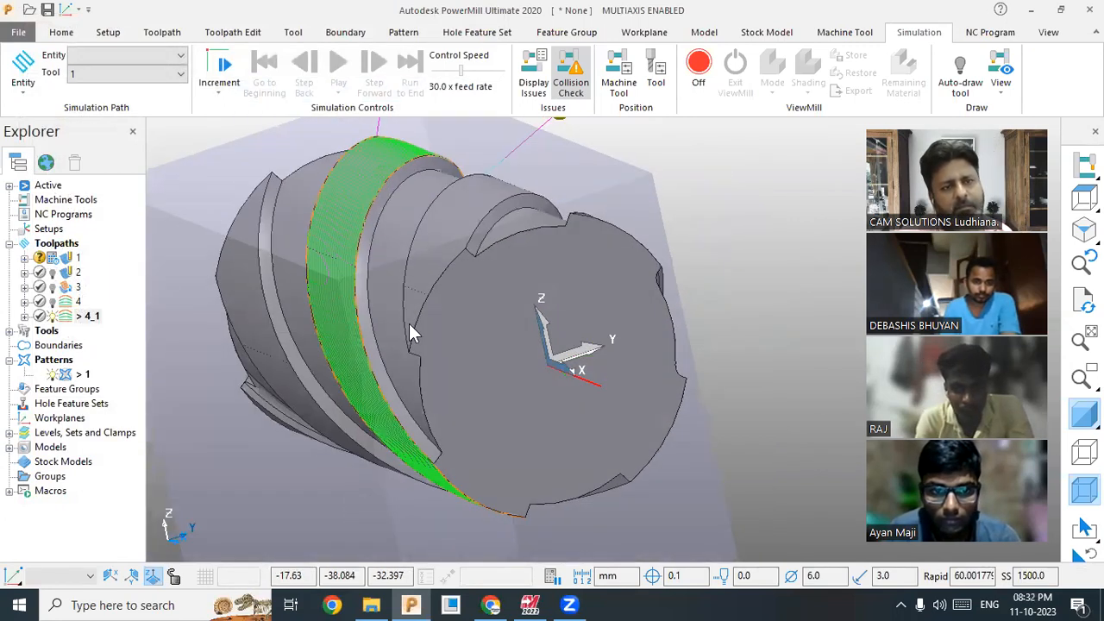
middle_click_drag(517, 300, 509, 174)
scroll(508, 173, "up", 5)
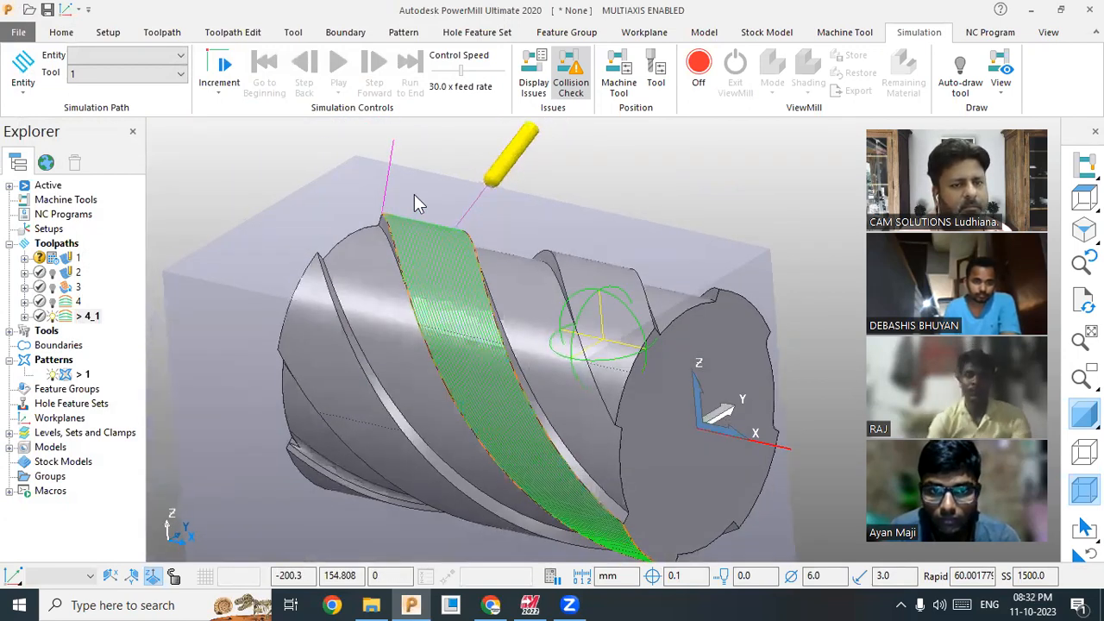
scroll(485, 180, "down", 1)
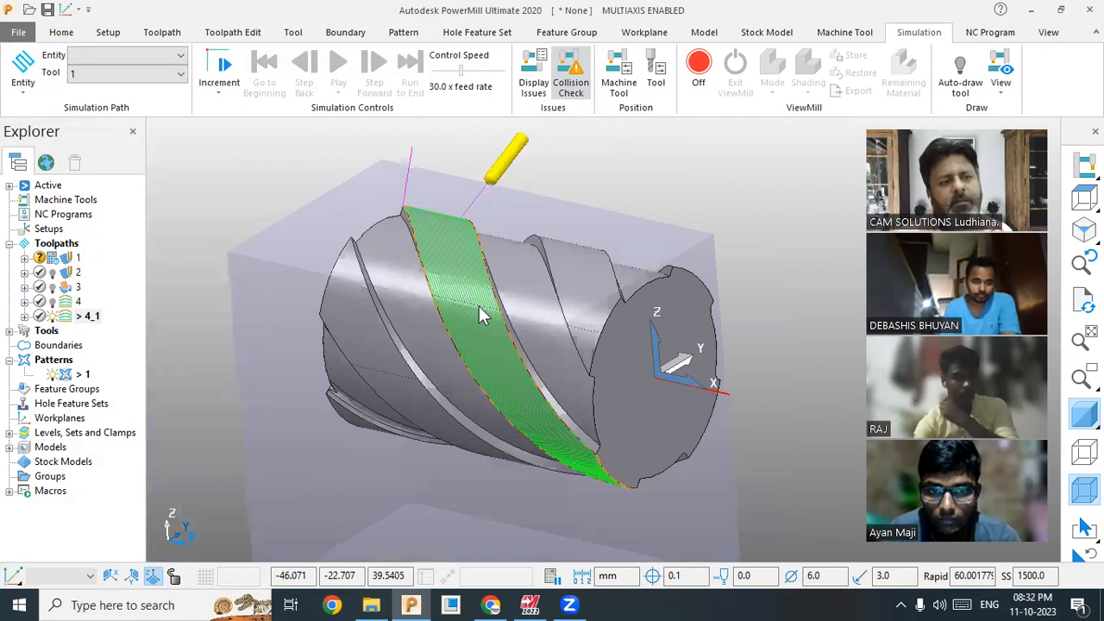
Step: Create a new workplane at the origin on the part's end face and open it for editing
left_click(60, 32)
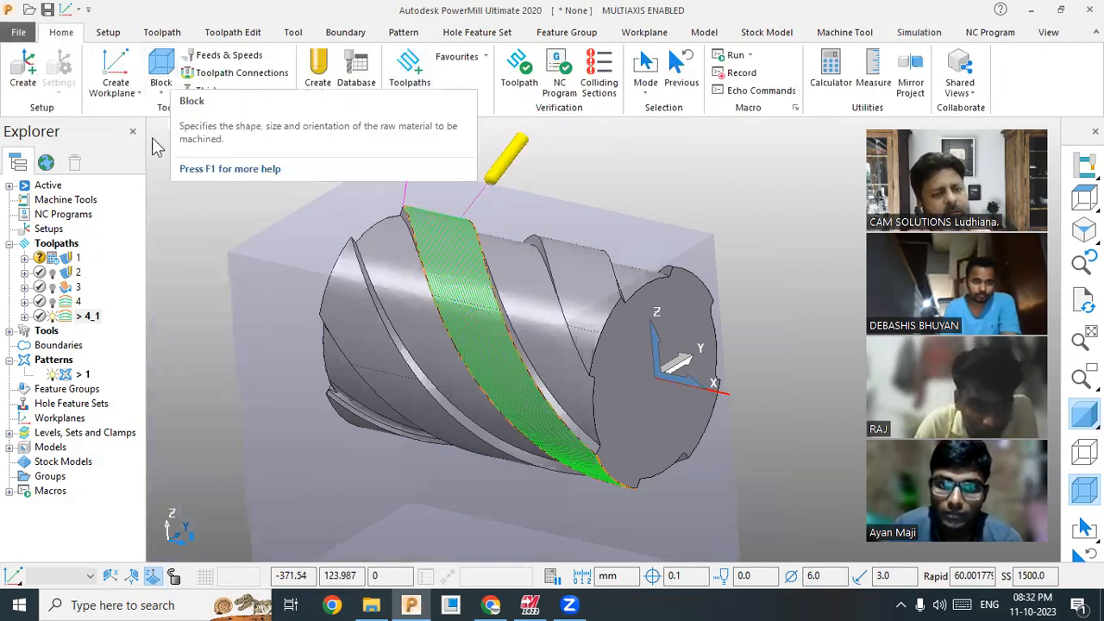
right_click(80, 419)
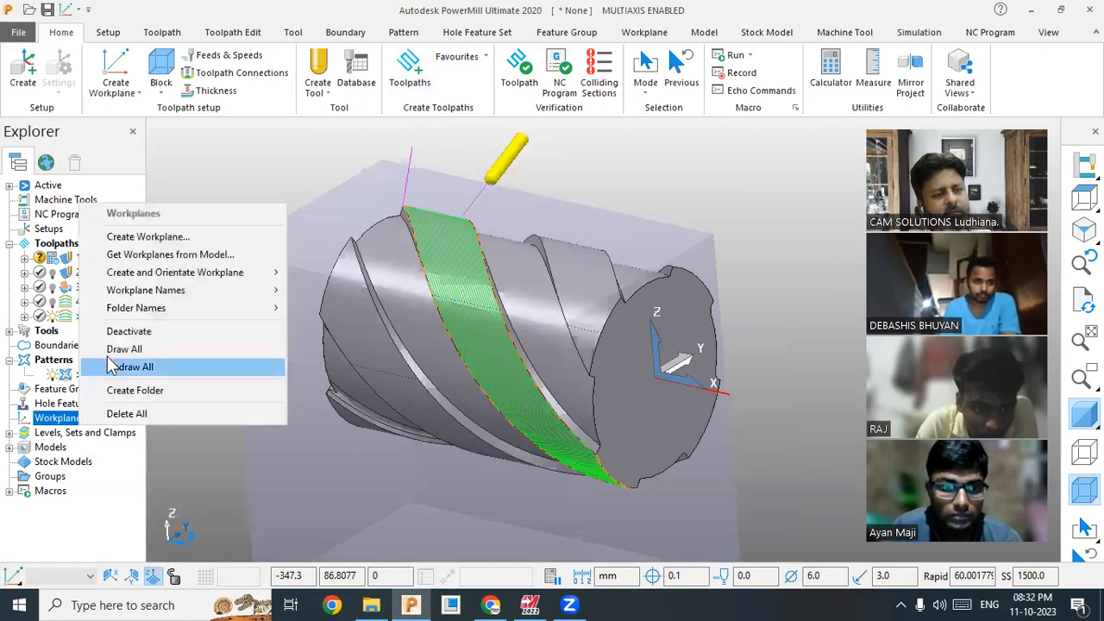
left_click(147, 236)
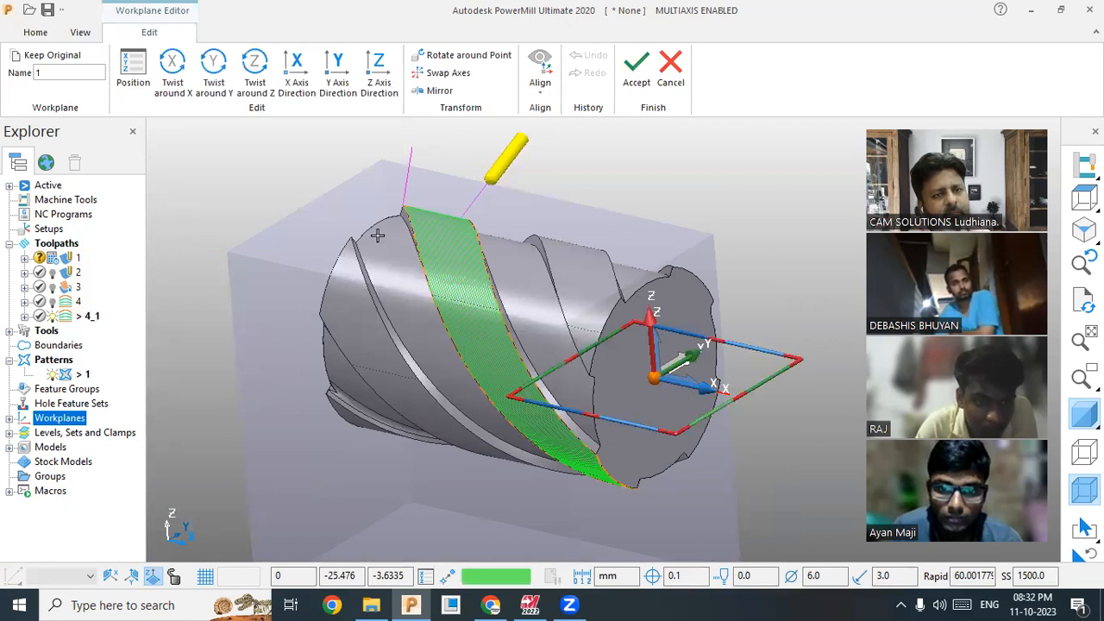
left_click(448, 74)
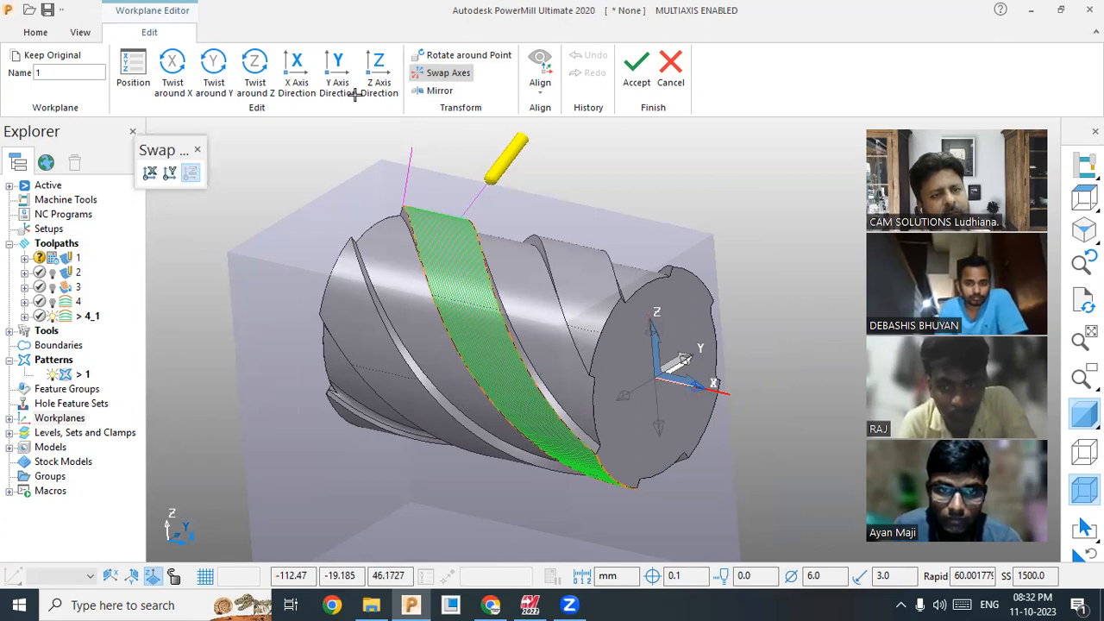
left_click(377, 76)
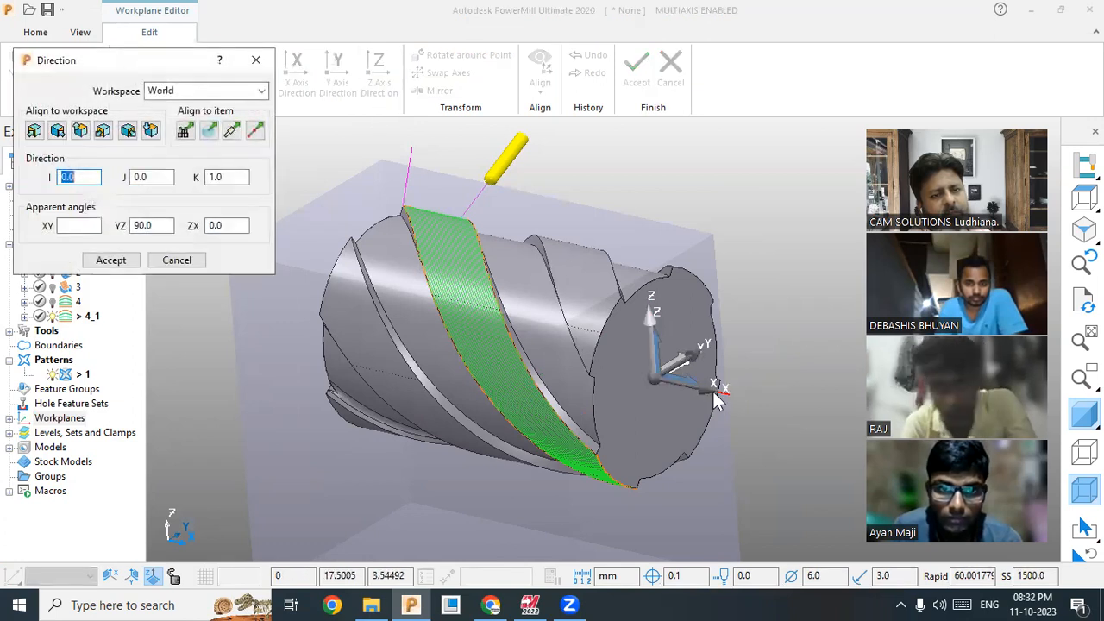
left_click(183, 261)
Step: Swap the new workplane's axes so that its Z axis points along the part's axis, and accept the workplane
left_click(448, 74)
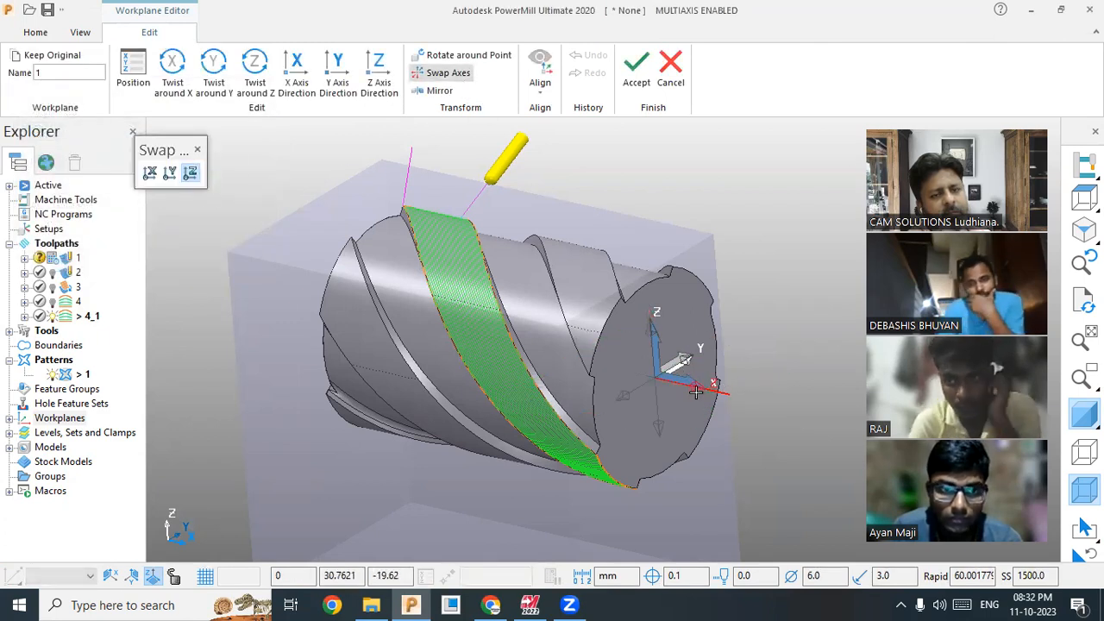
left_click(149, 172)
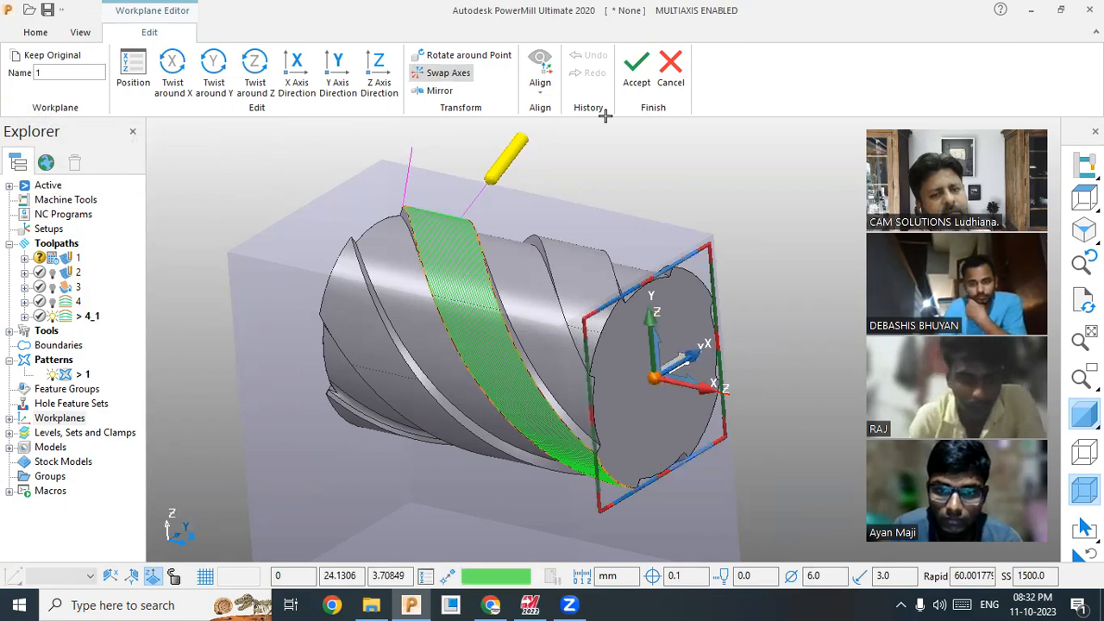
left_click(637, 71)
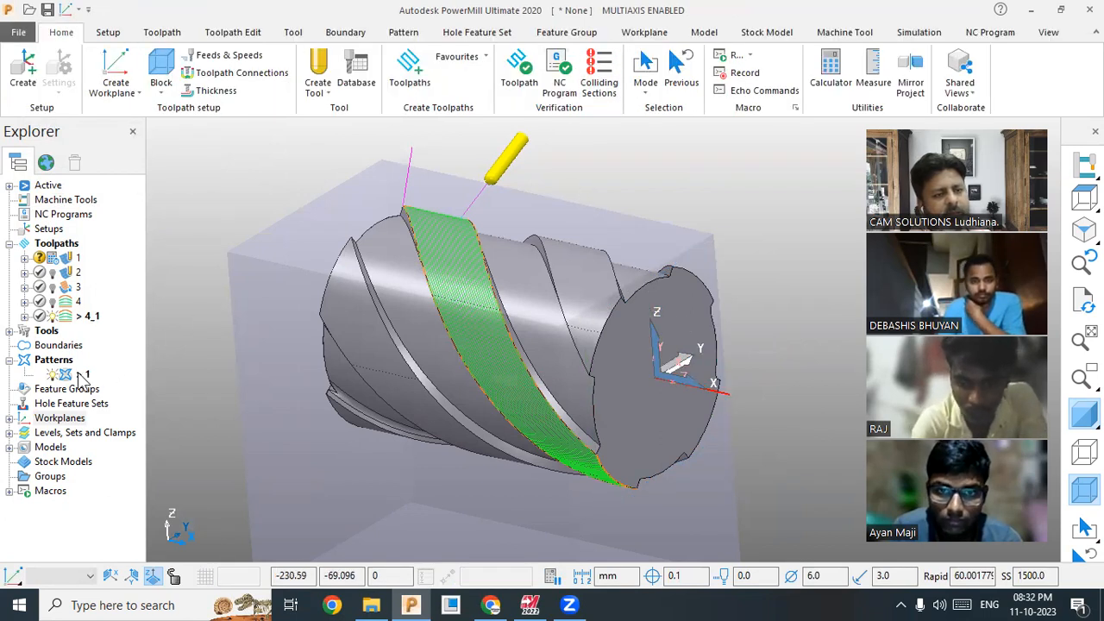
left_click(12, 417)
right_click(67, 434)
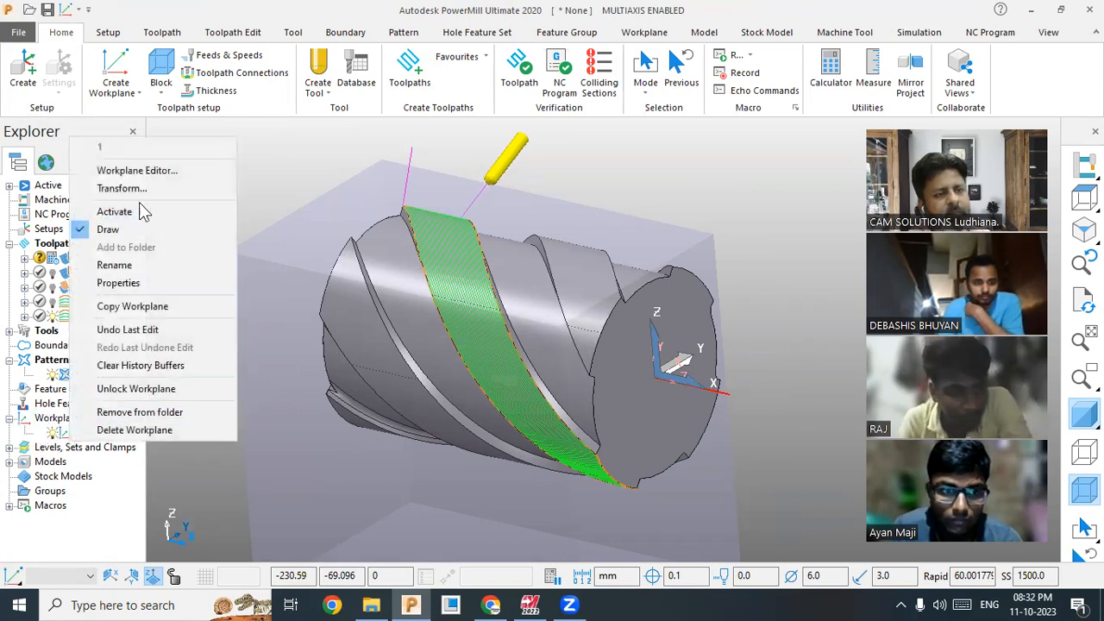
left_click(340, 176)
Step: Define the block as a cylinder using named workplane 1 as its coordinate system
left_click(161, 71)
left_click(162, 135)
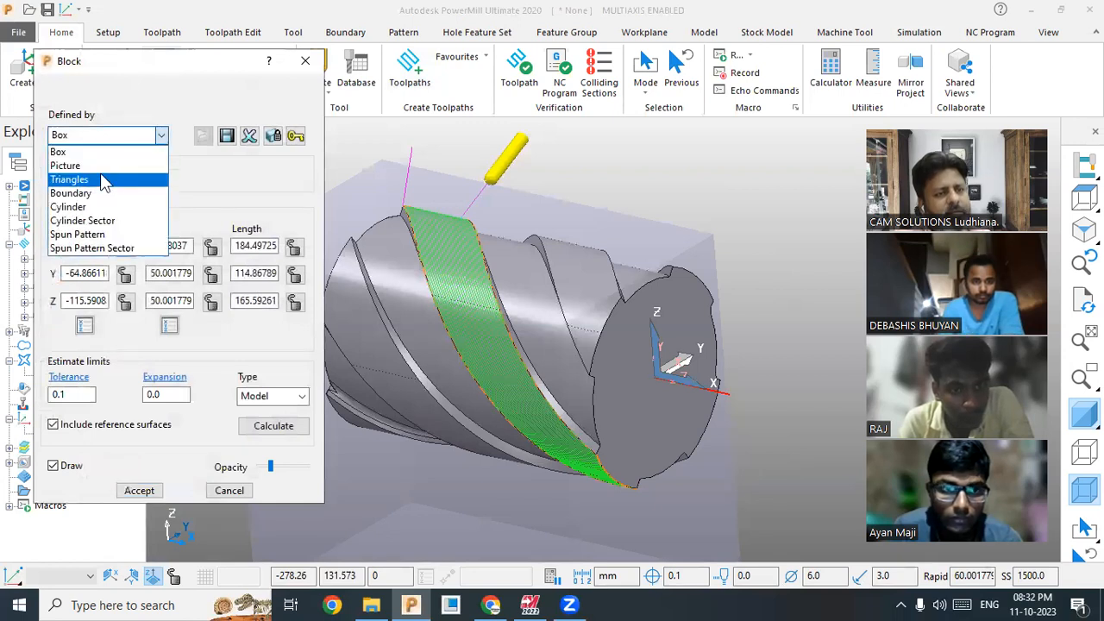
left_click(105, 207)
left_click(129, 175)
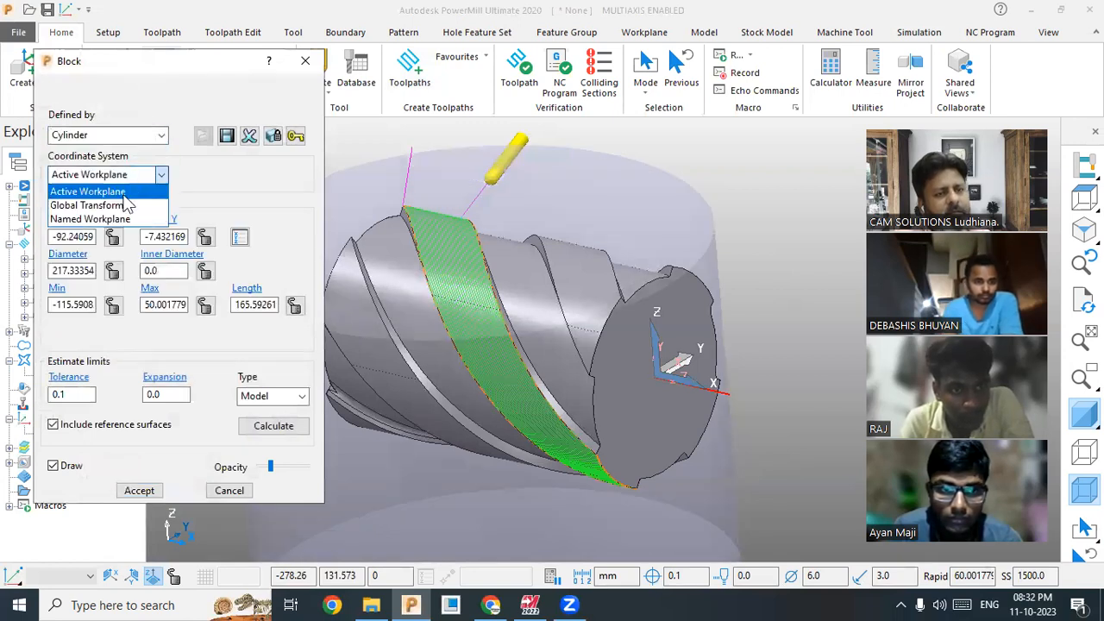
left_click(127, 221)
left_click(207, 178)
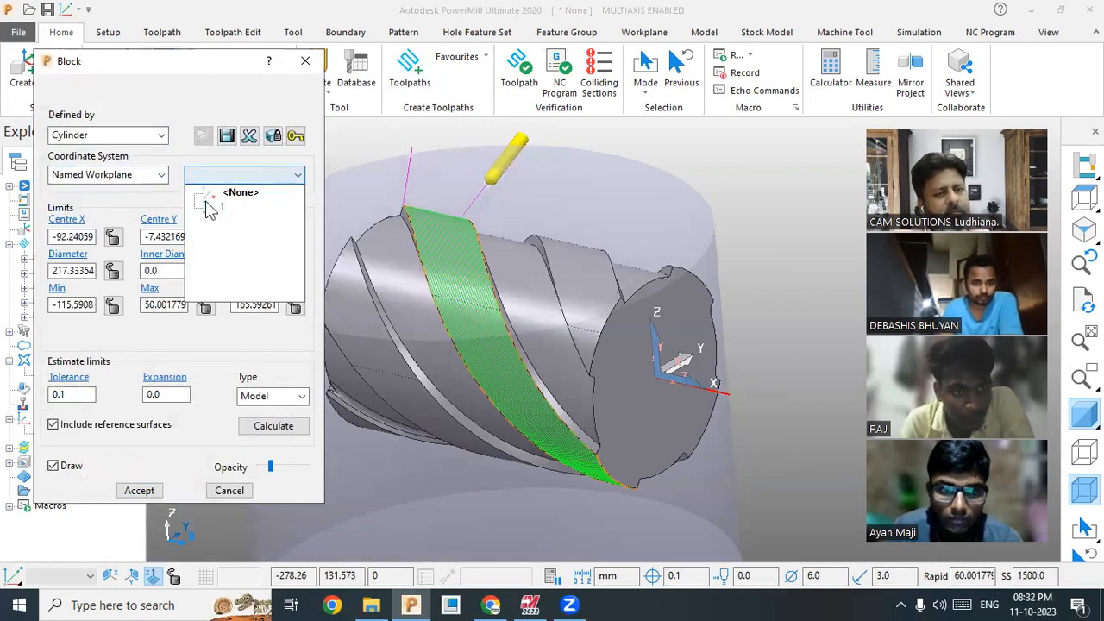
left_click(205, 202)
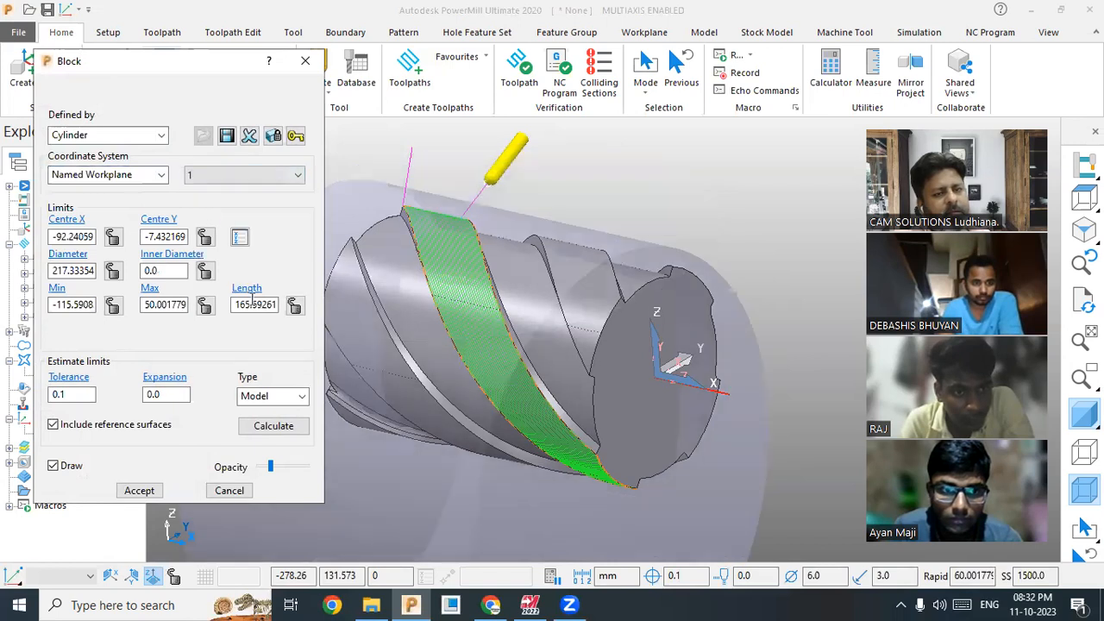
Step: Select the part's surface, recalculate the cylindrical block around the model and turn off the model shading
left_click(289, 431)
scroll(710, 210, "down", 3)
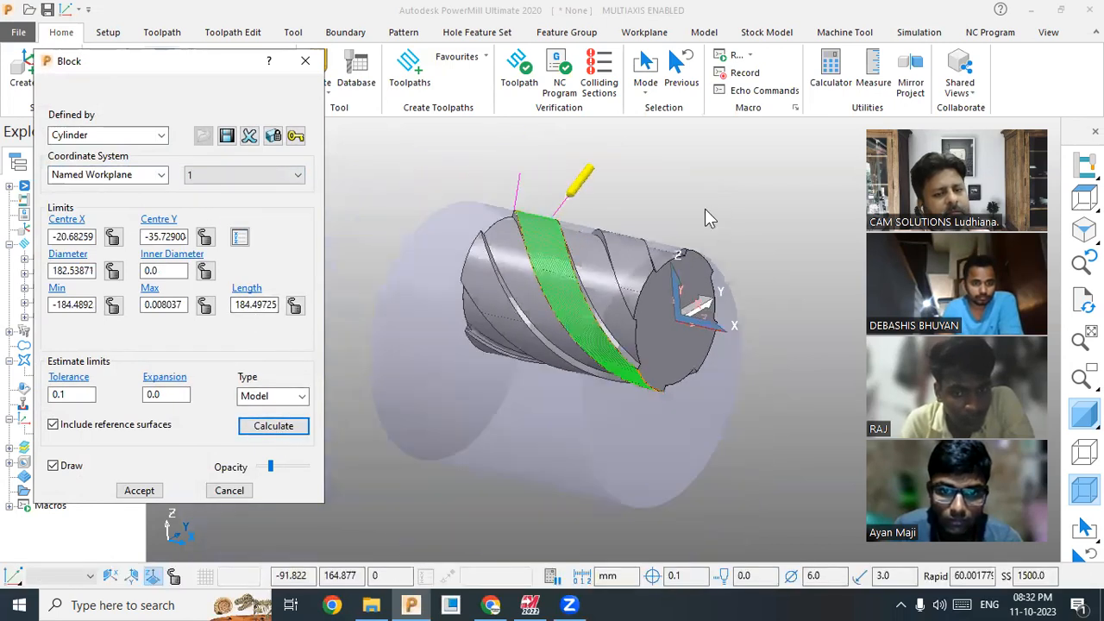
scroll(697, 337, "up", 1)
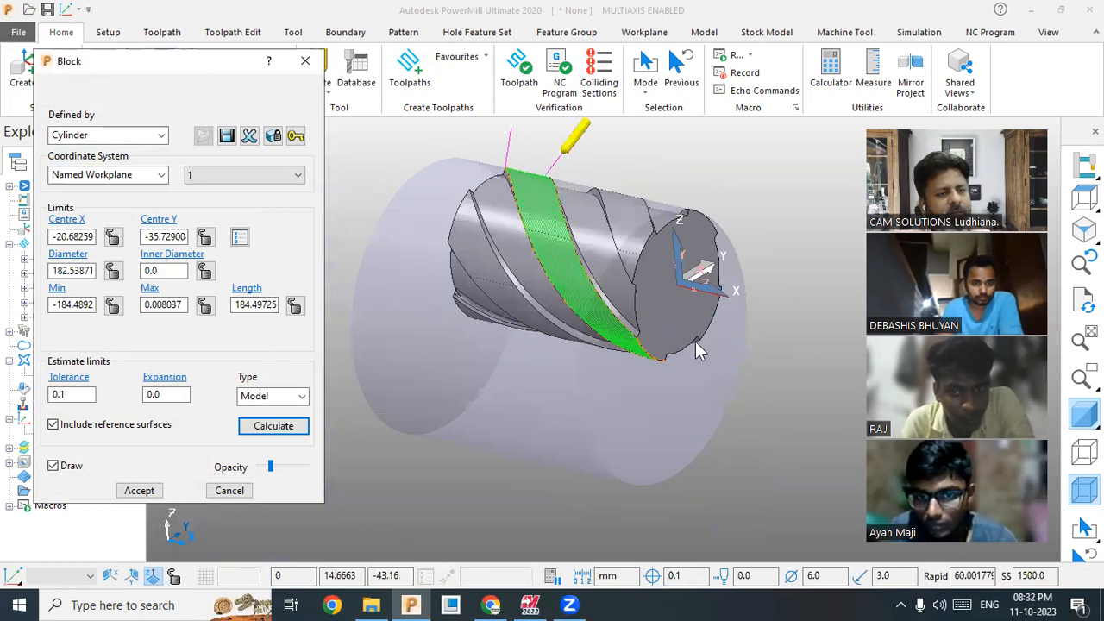
left_click(634, 233)
left_click(292, 426)
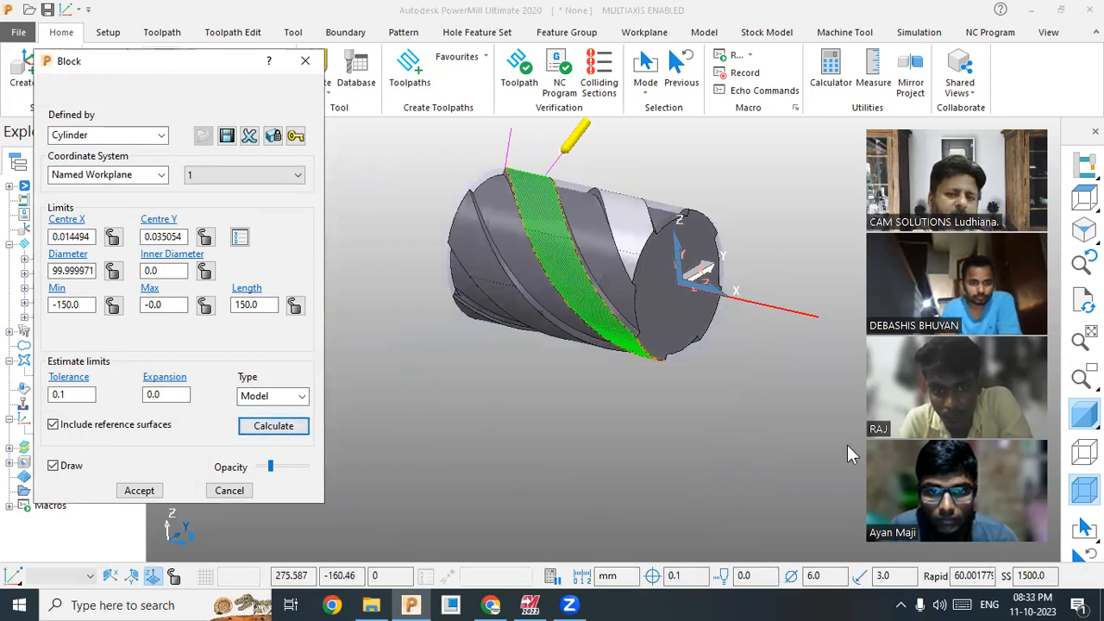
left_click(1072, 419)
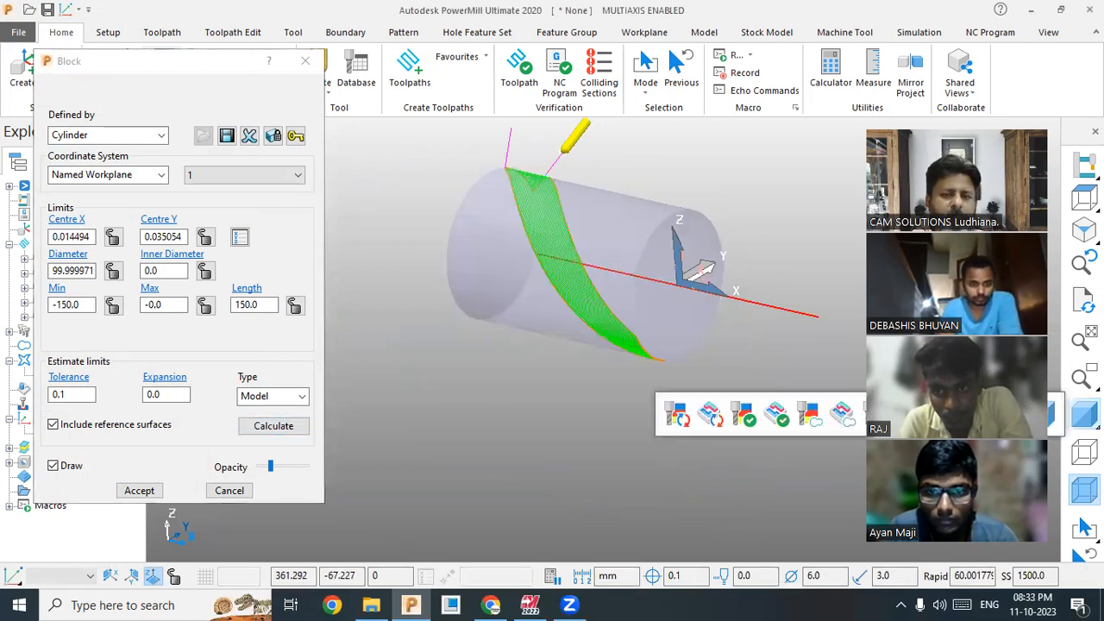
Step: Turn the model shading back on and accept the cylindrical block definition
left_click(1083, 415)
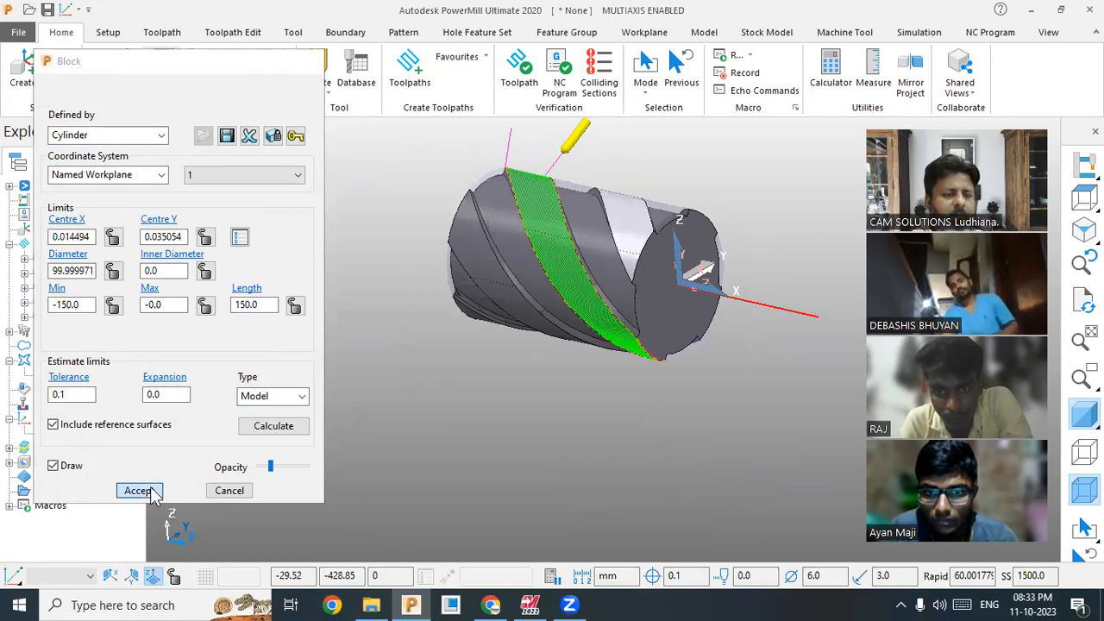
left_click(141, 490)
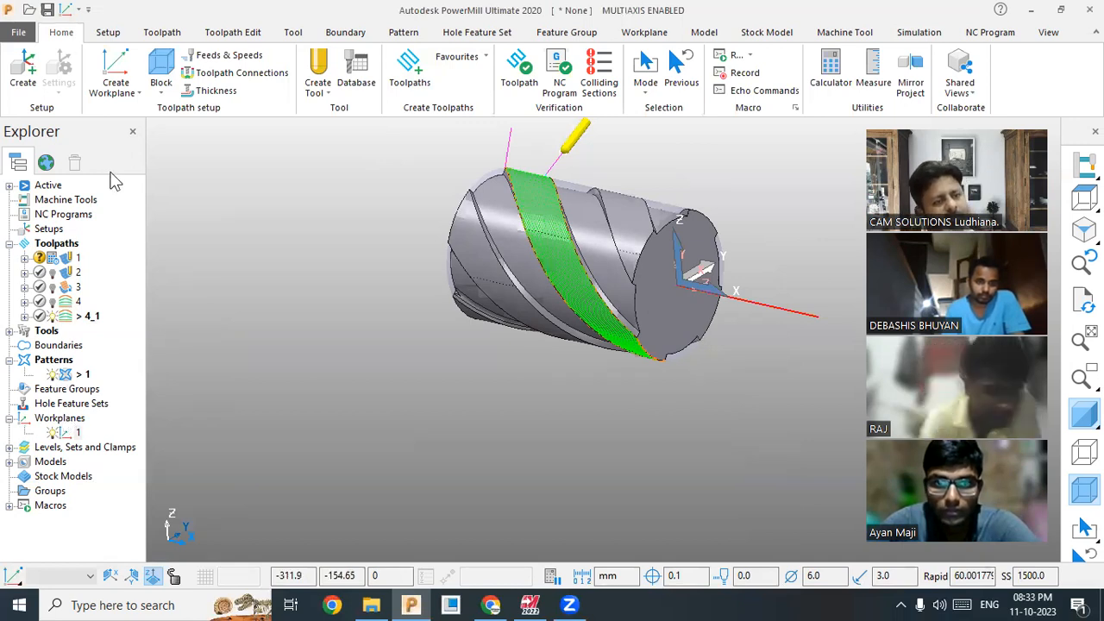
Step: Simulate toolpath 4_1 from its start and play the tool motion through to the end
right_click(80, 314)
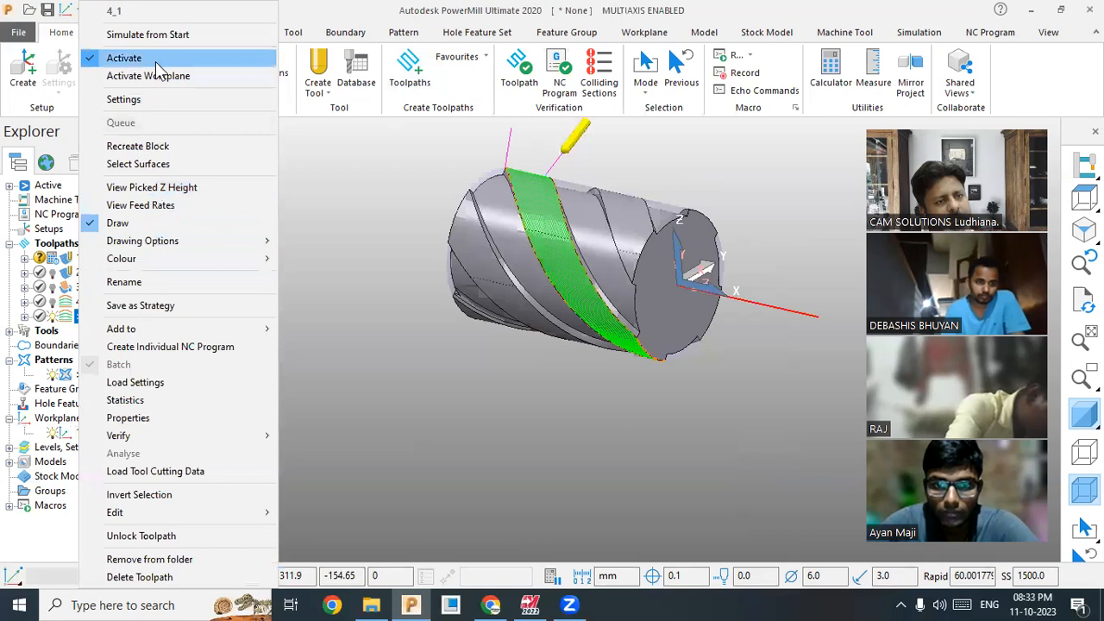
left_click(148, 35)
left_click(333, 69)
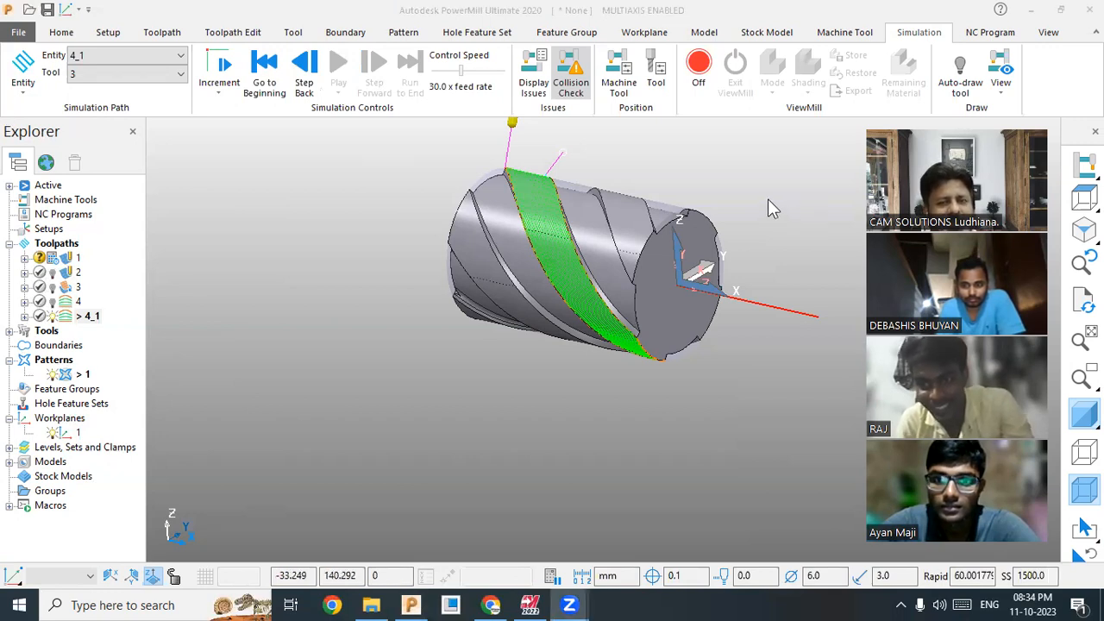
scroll(656, 185, "up", 2)
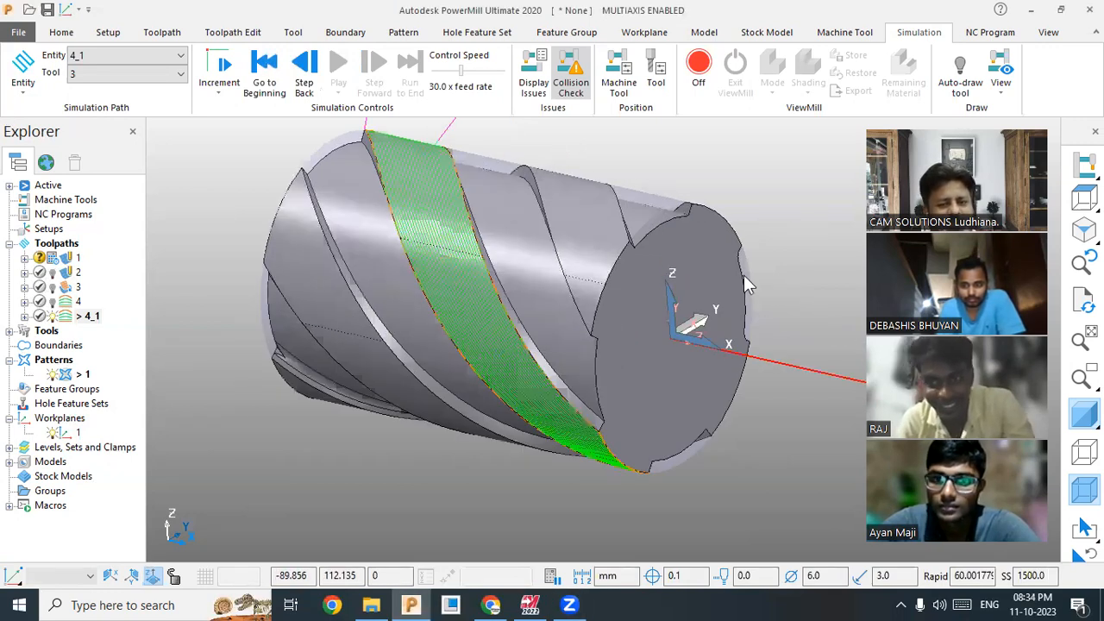
scroll(794, 339, "up", 3)
scroll(794, 341, "down", 1)
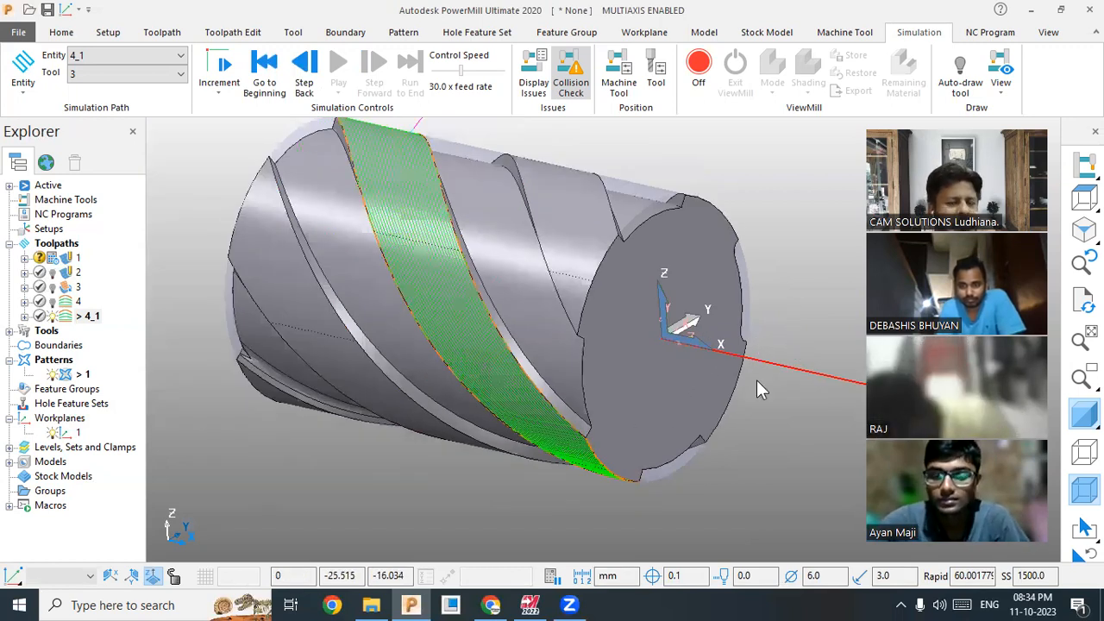
Step: Restart the simulation of toolpath 4_1 from the beginning and pause it partway to examine the tool's orientation on the helical surface
left_click(259, 91)
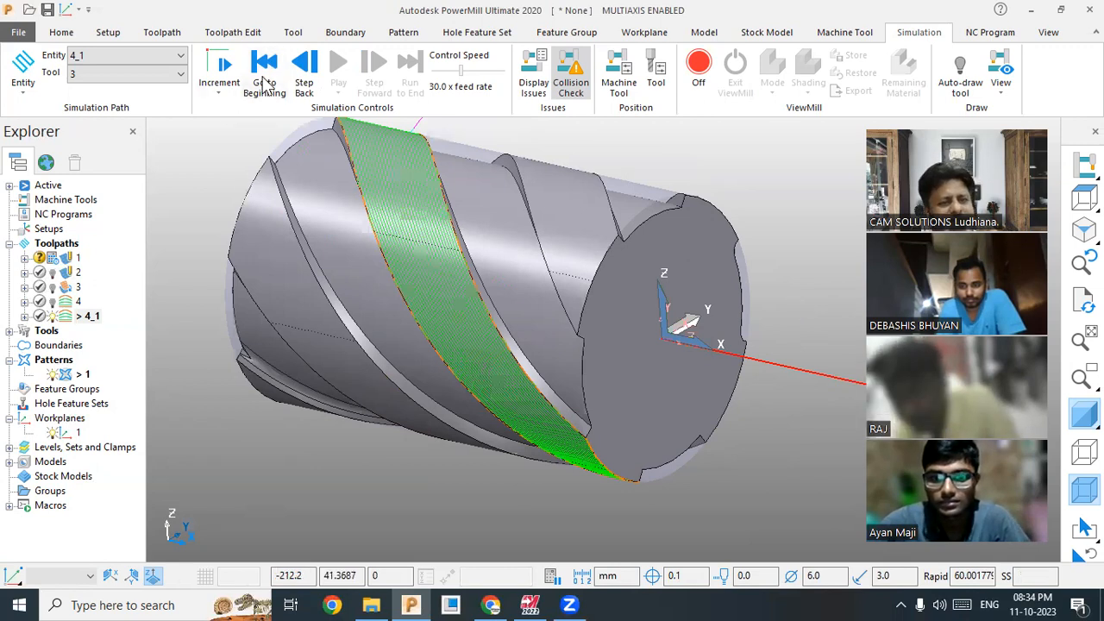
left_click(339, 71)
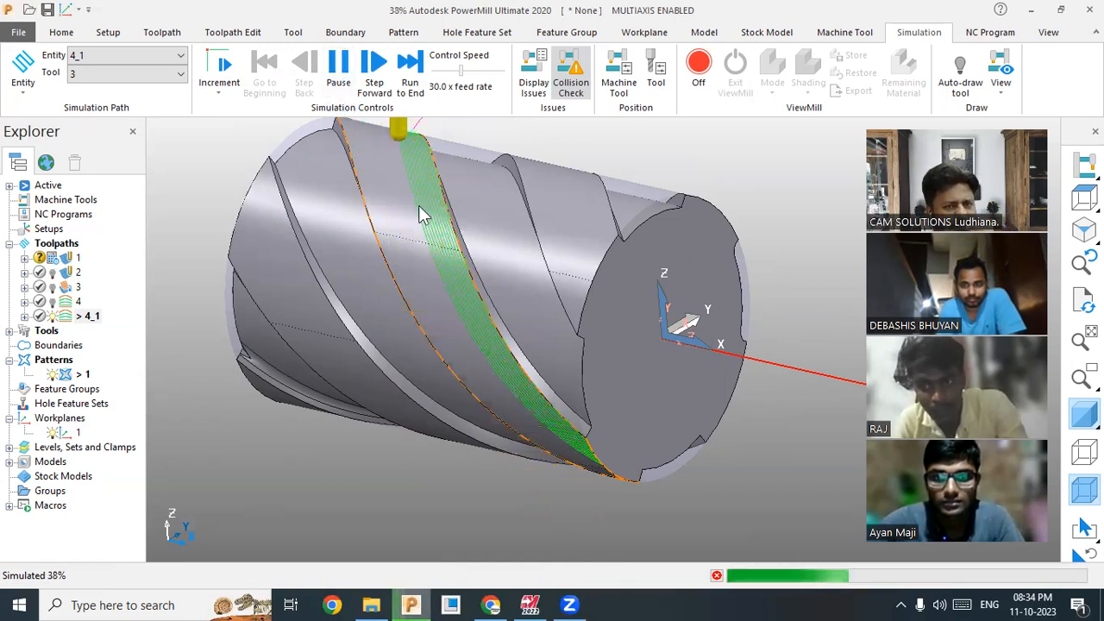
scroll(523, 292, "down", 2)
scroll(481, 276, "up", 1)
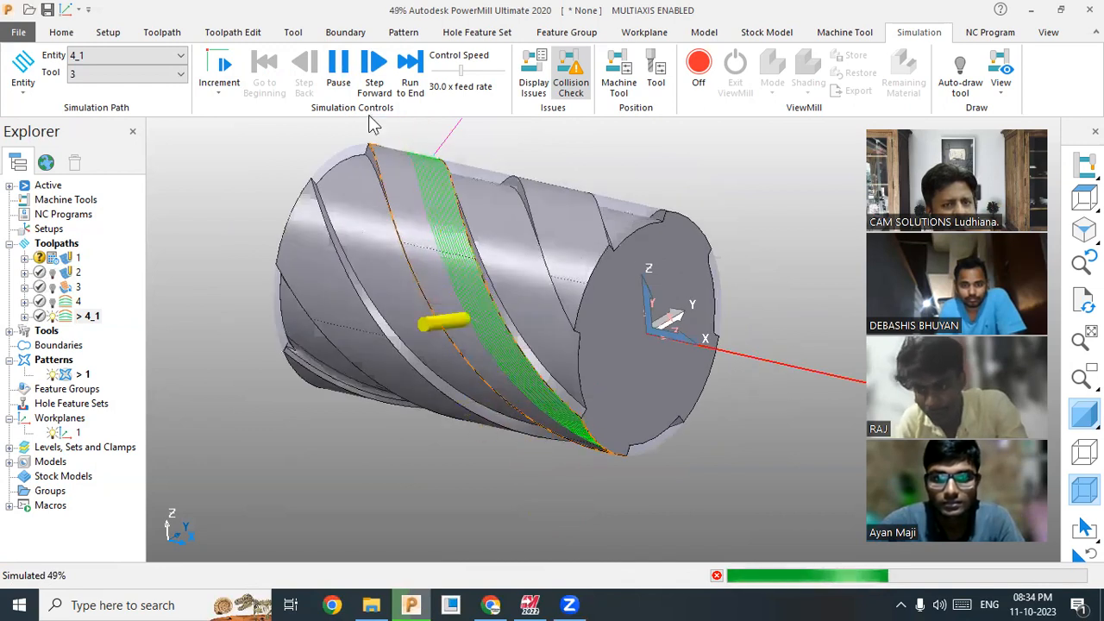
left_click(338, 67)
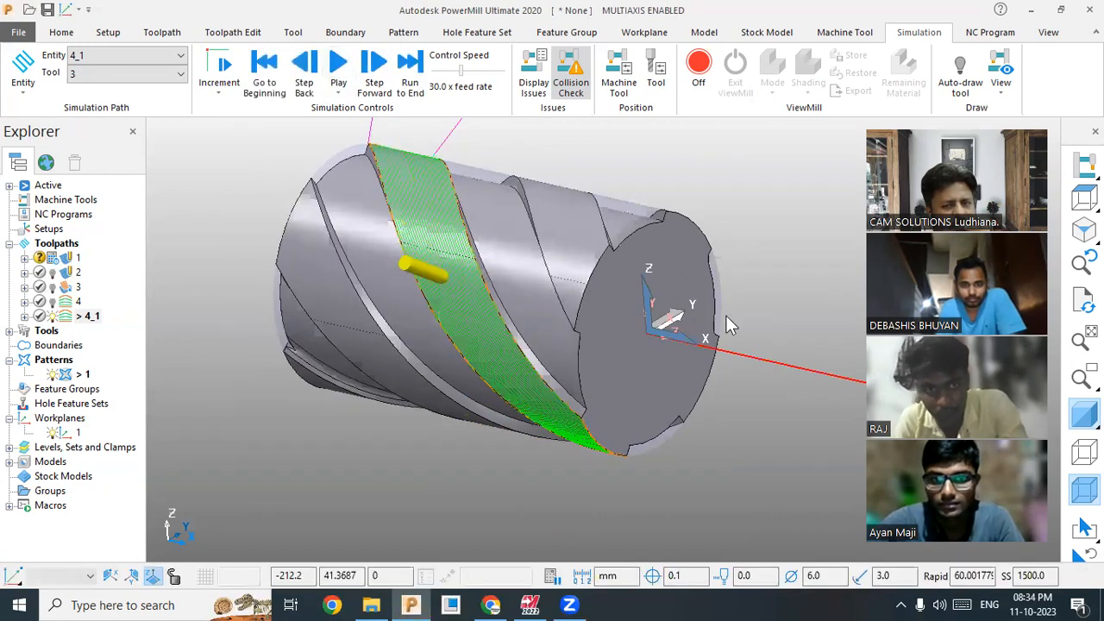
middle_click_drag(715, 289, 697, 401)
middle_click_drag(678, 364, 682, 357)
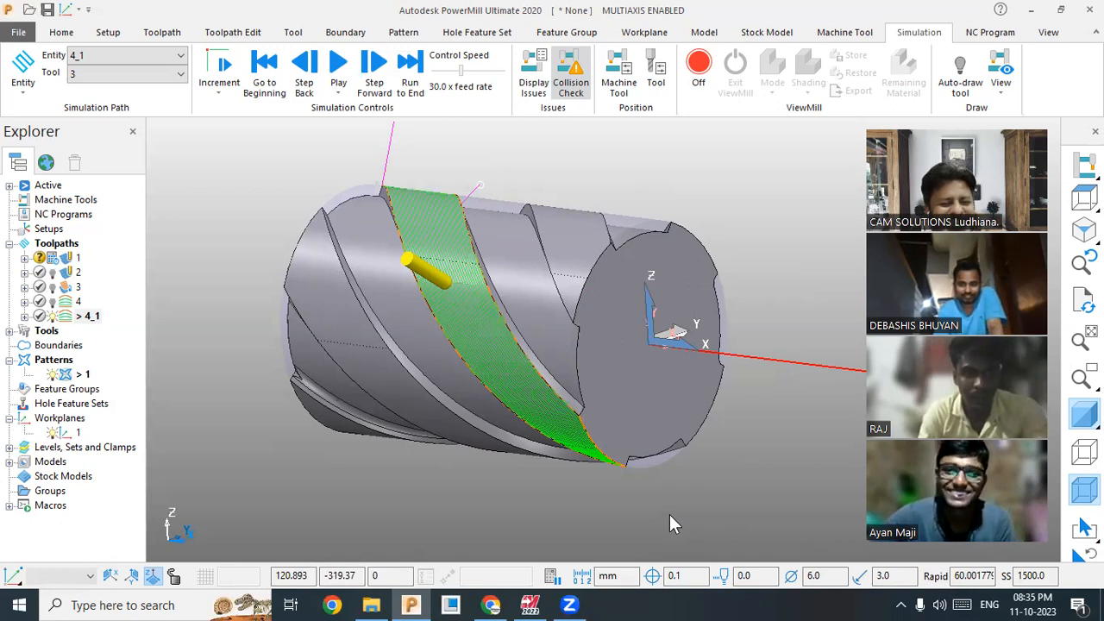
Step: Rewind the paused simulation, play it to the end and examine the toolpath on the part from other angles
left_click(264, 76)
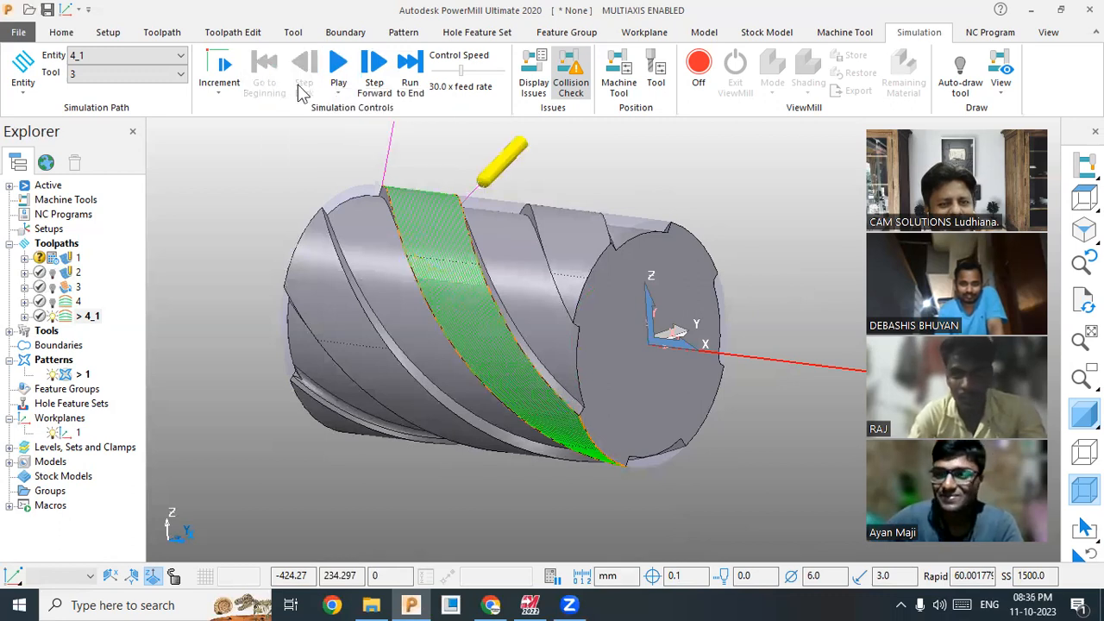
left_click(338, 68)
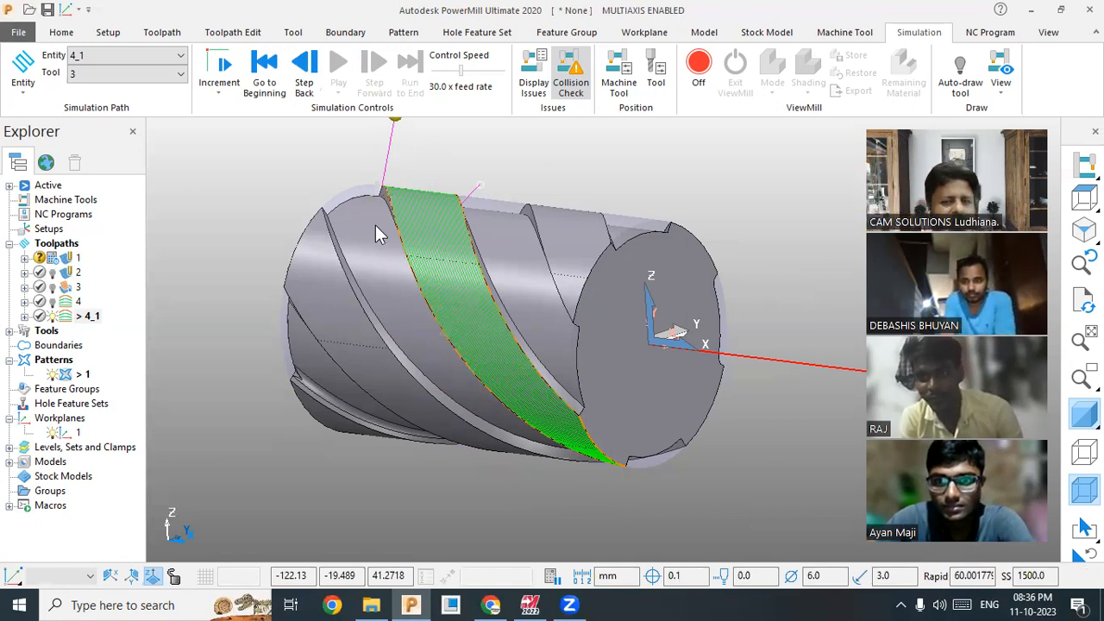
middle_click_drag(542, 389, 496, 378)
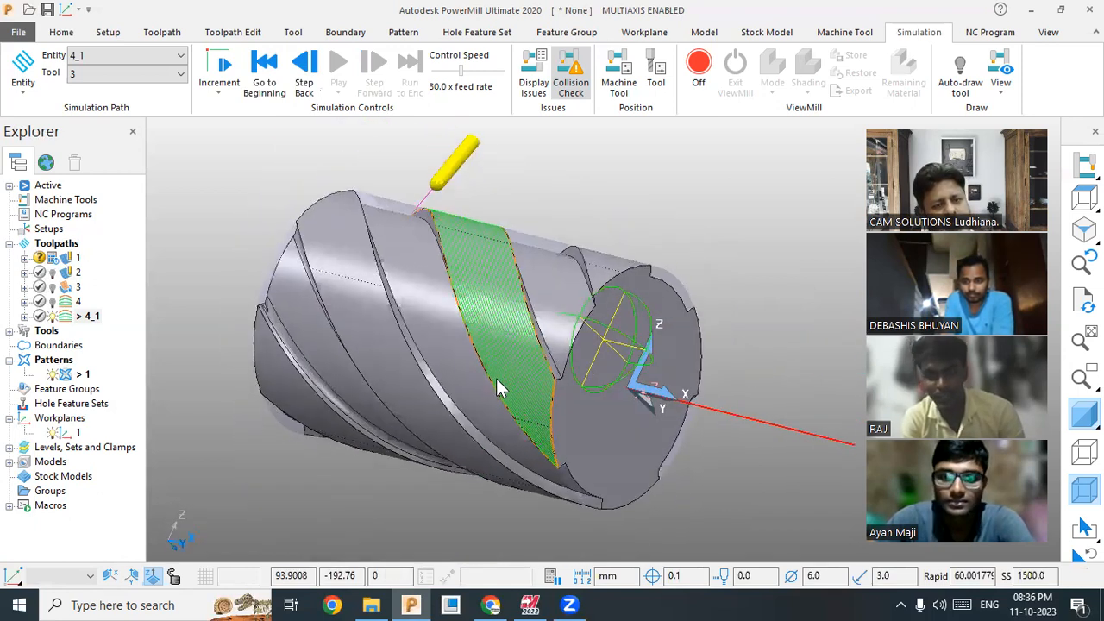
middle_click_drag(575, 305, 515, 314)
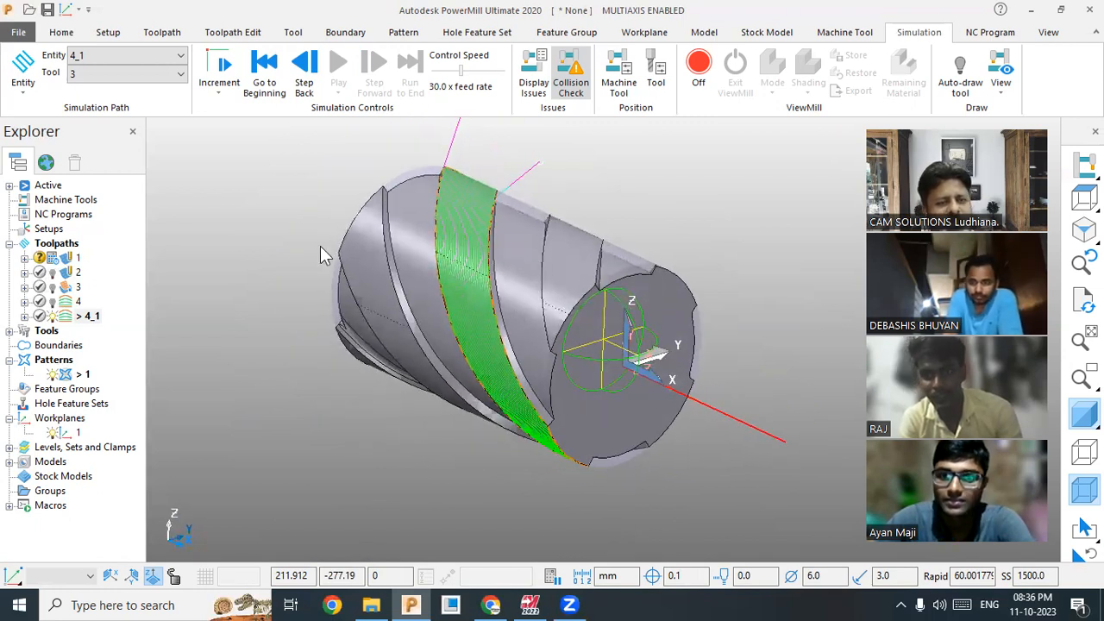
Step: Reset the simulation, simulate toolpath 4_1 from the start once more and examine the tool motion along the helical band
left_click(261, 76)
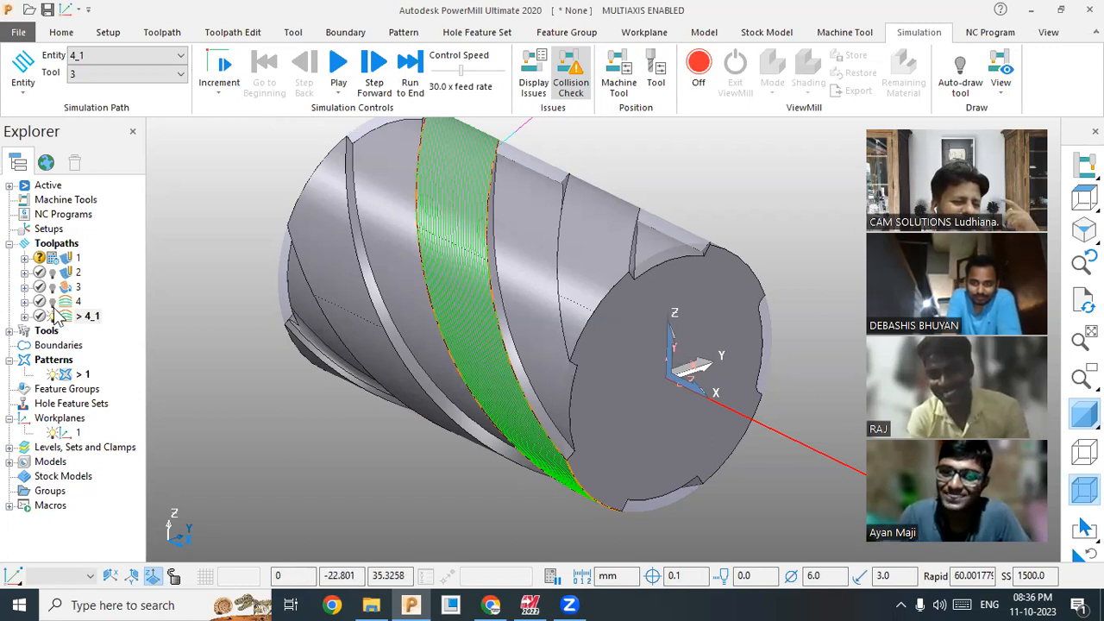
left_click(86, 318)
right_click(86, 322)
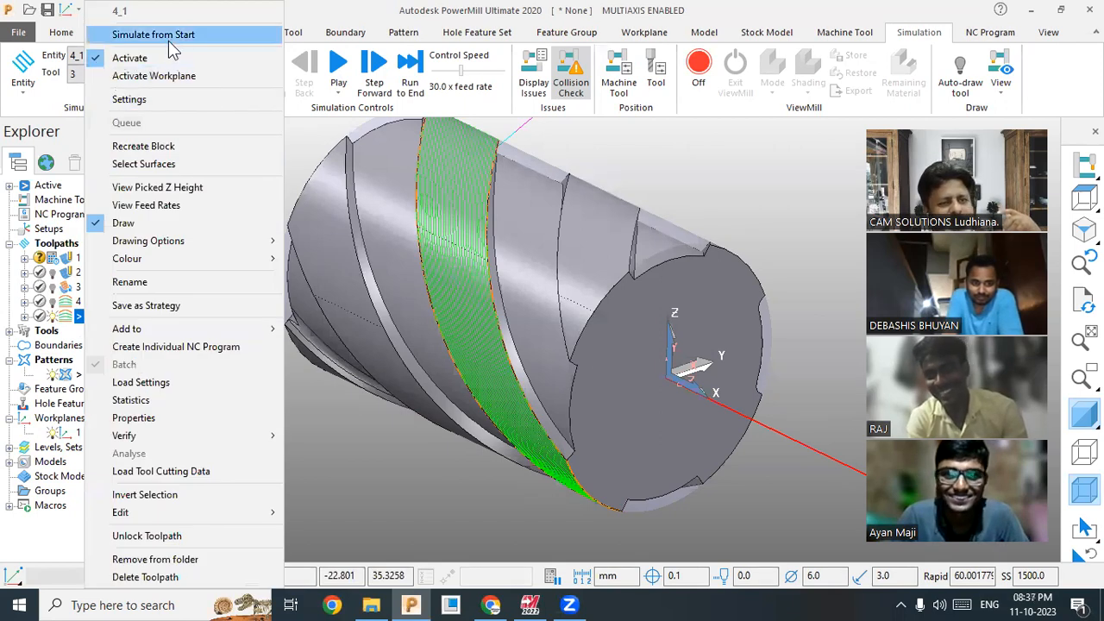
left_click(170, 37)
left_click(333, 72)
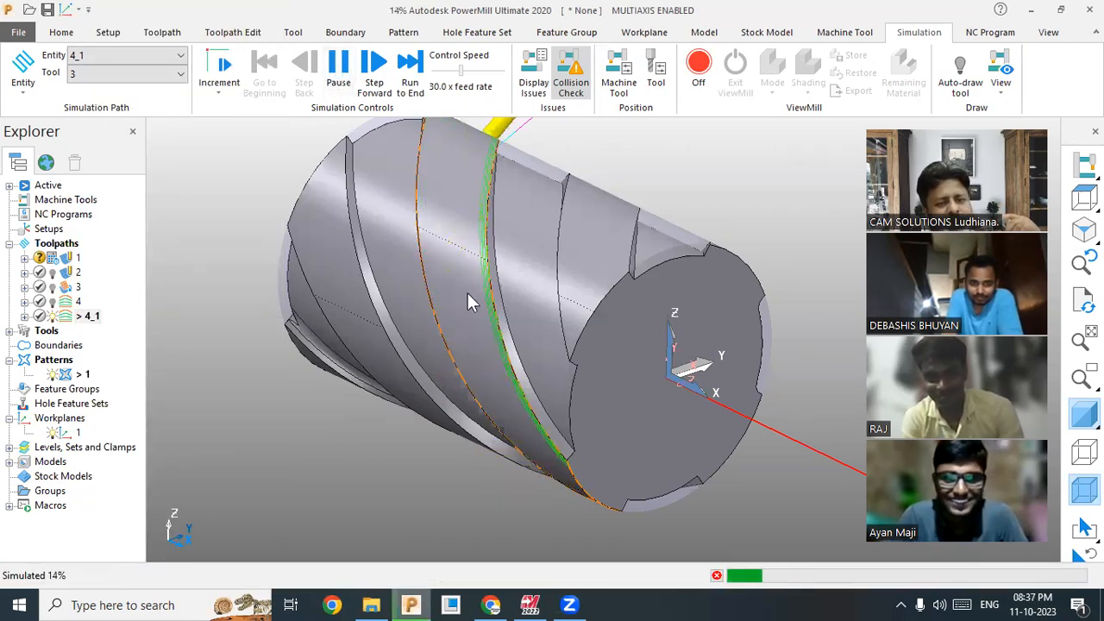
scroll(463, 328, "down", 1)
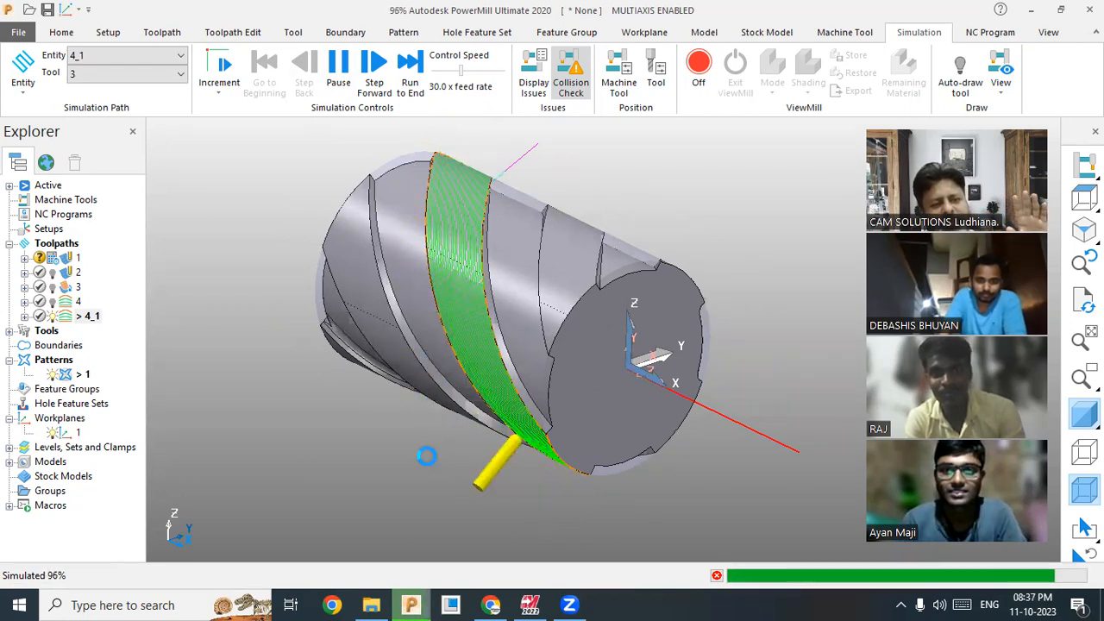
scroll(407, 424, "down", 3)
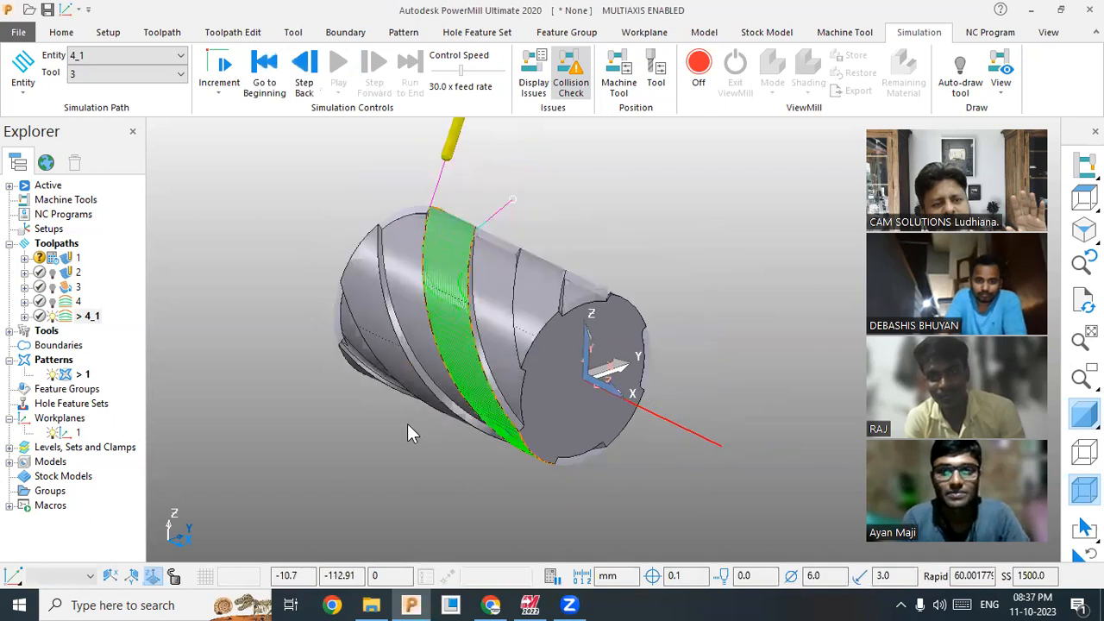
scroll(361, 412, "up", 2)
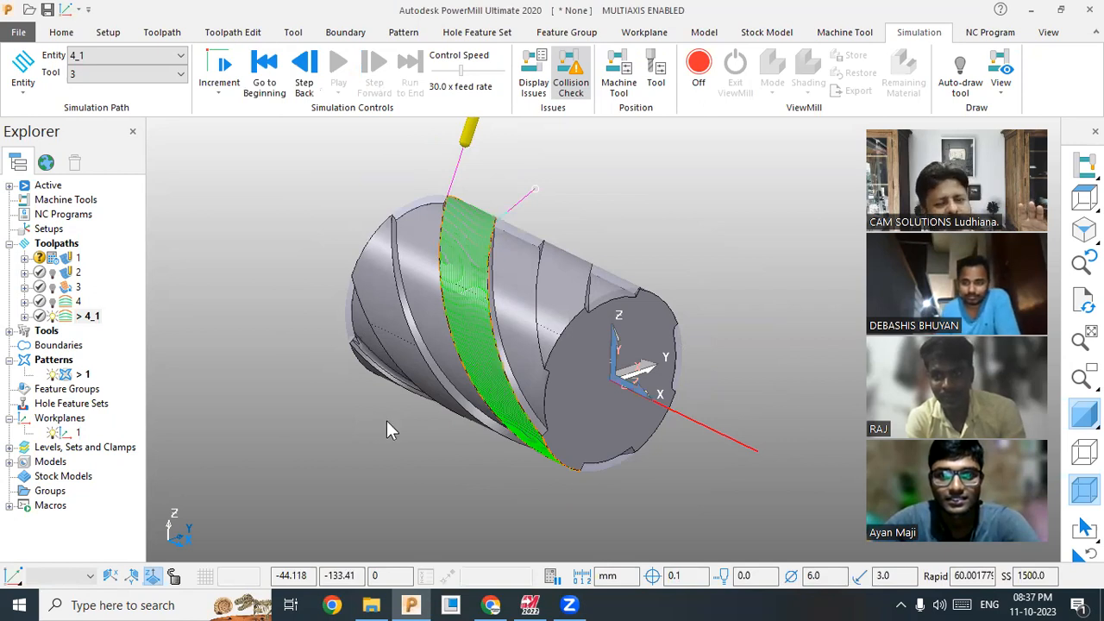
scroll(420, 428, "up", 1)
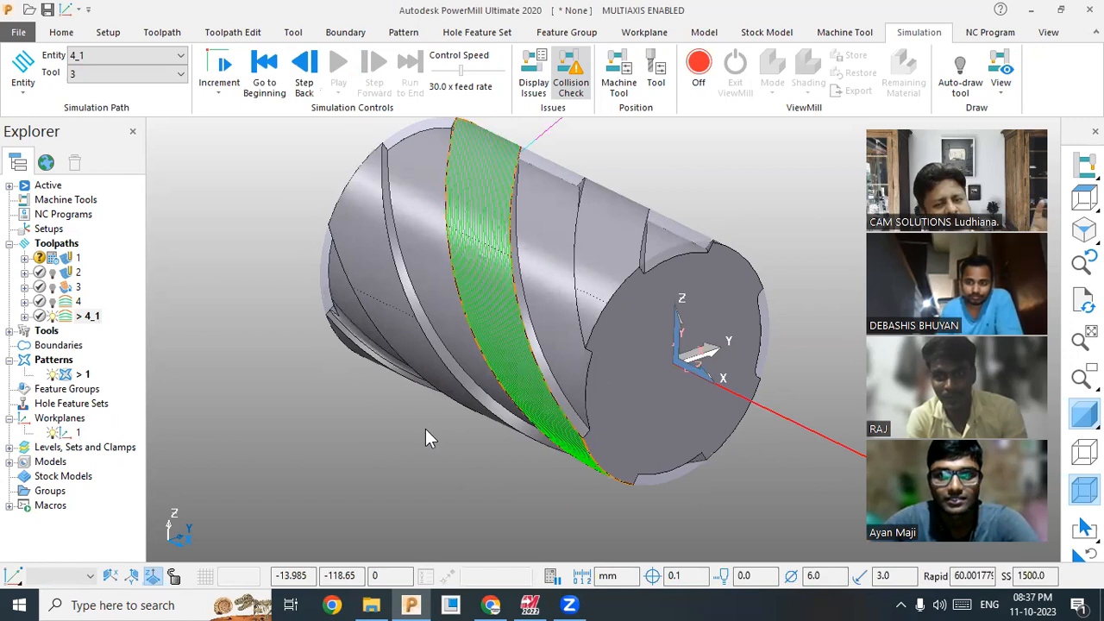
scroll(417, 398, "down", 1)
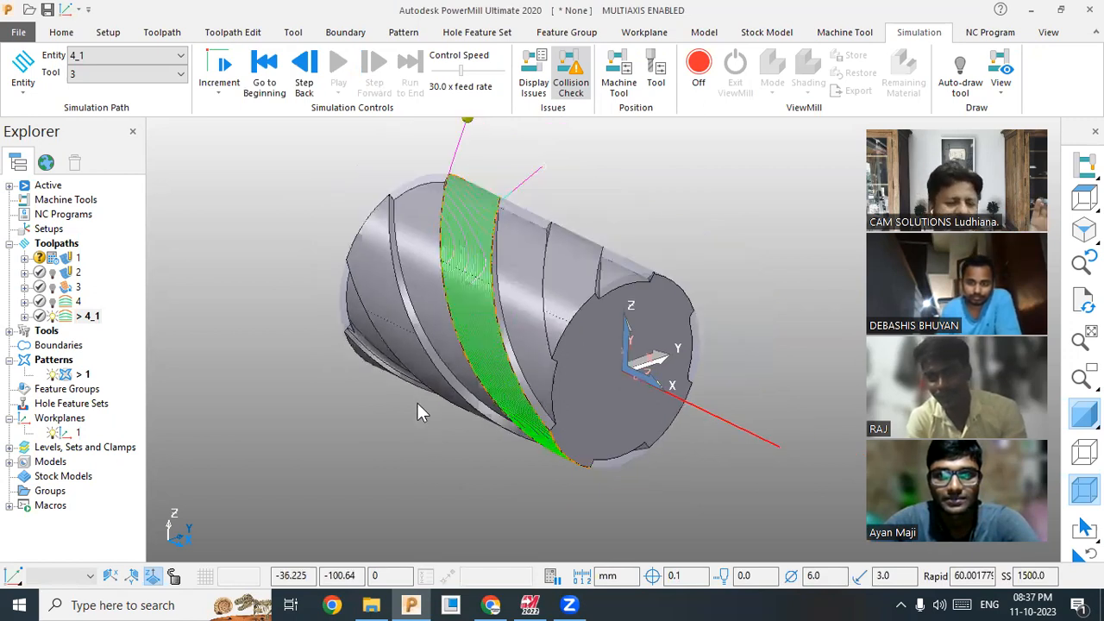
middle_click_drag(474, 456, 561, 455)
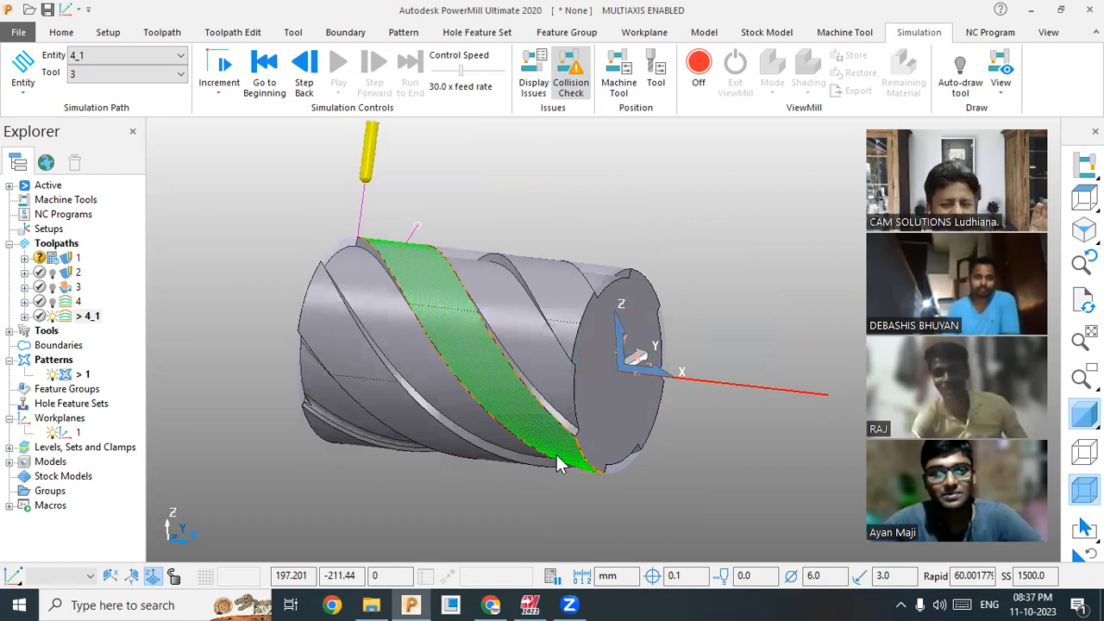